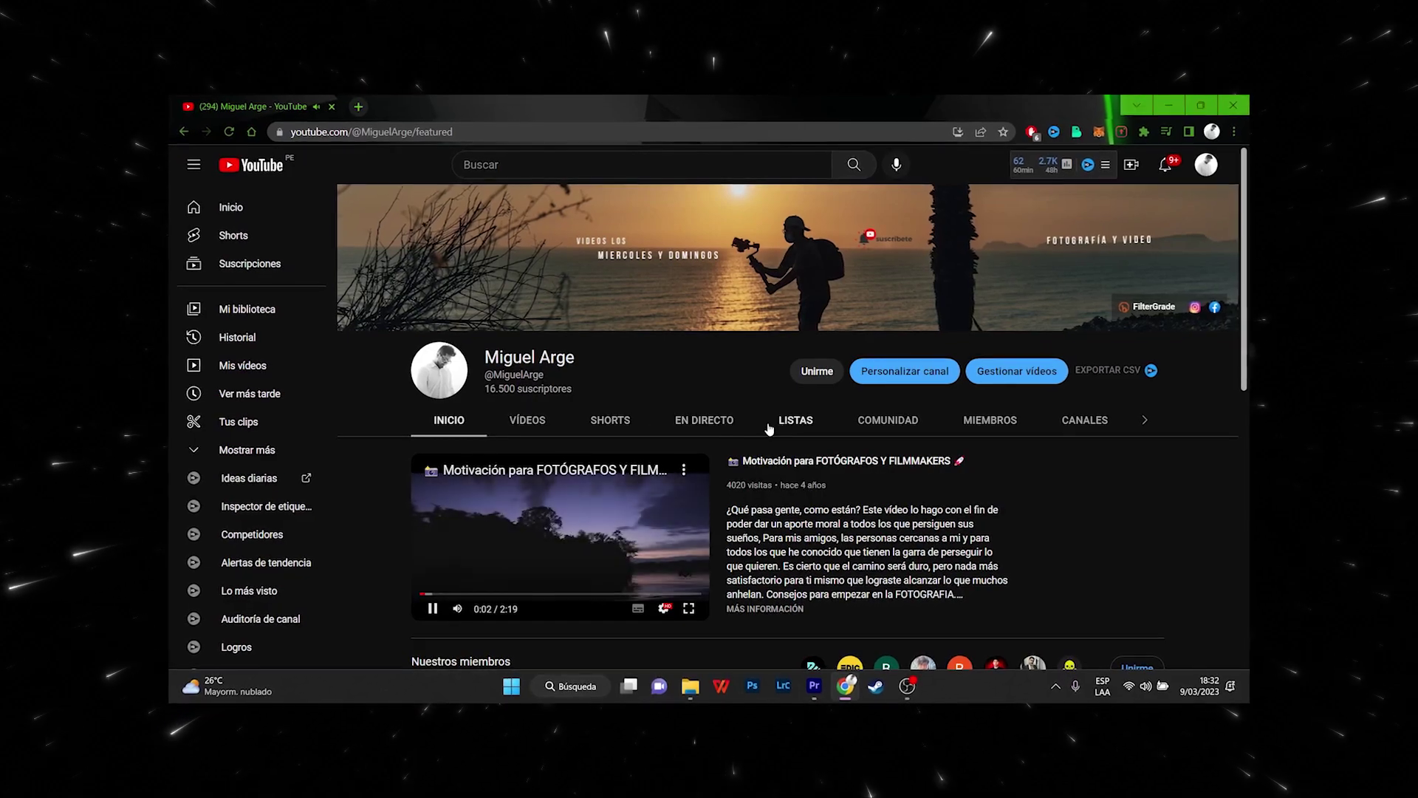
Open the channel's COMUNIDAD tab and scroll down through the community posts.
click(890, 423)
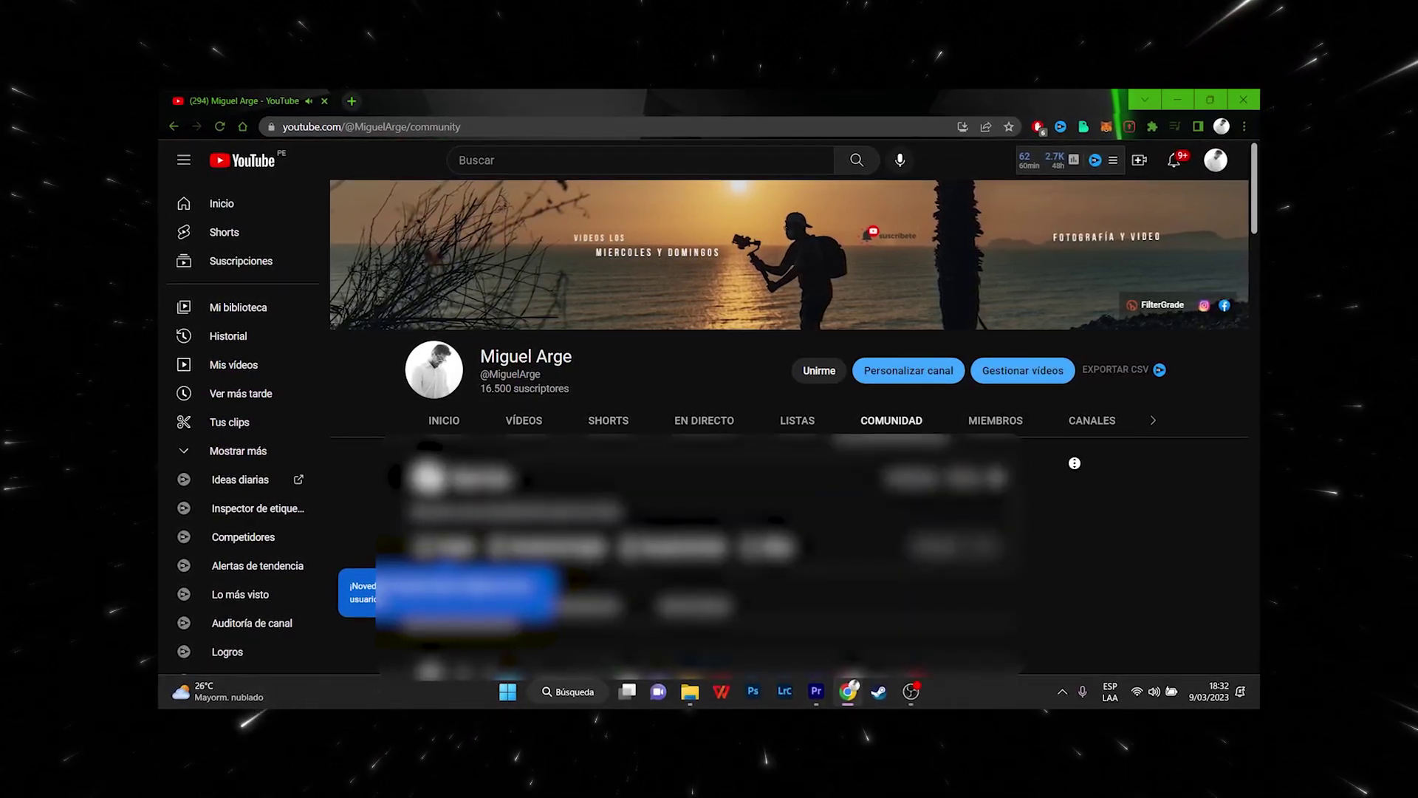
scroll(1074, 463, down, 5)
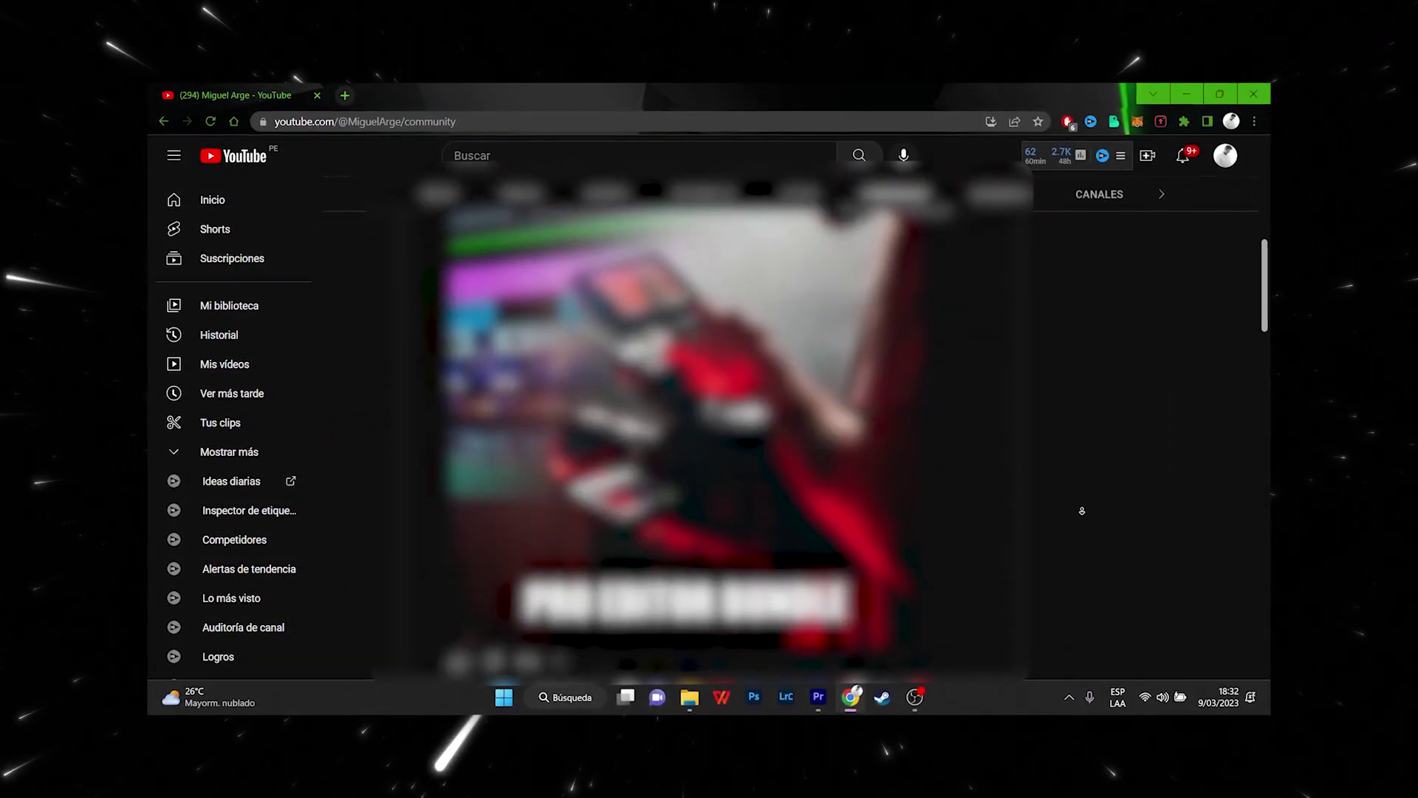
scroll(1082, 510, down, 3)
scroll(1082, 511, down, 3)
scroll(1083, 510, down, 3)
scroll(1082, 511, down, 3)
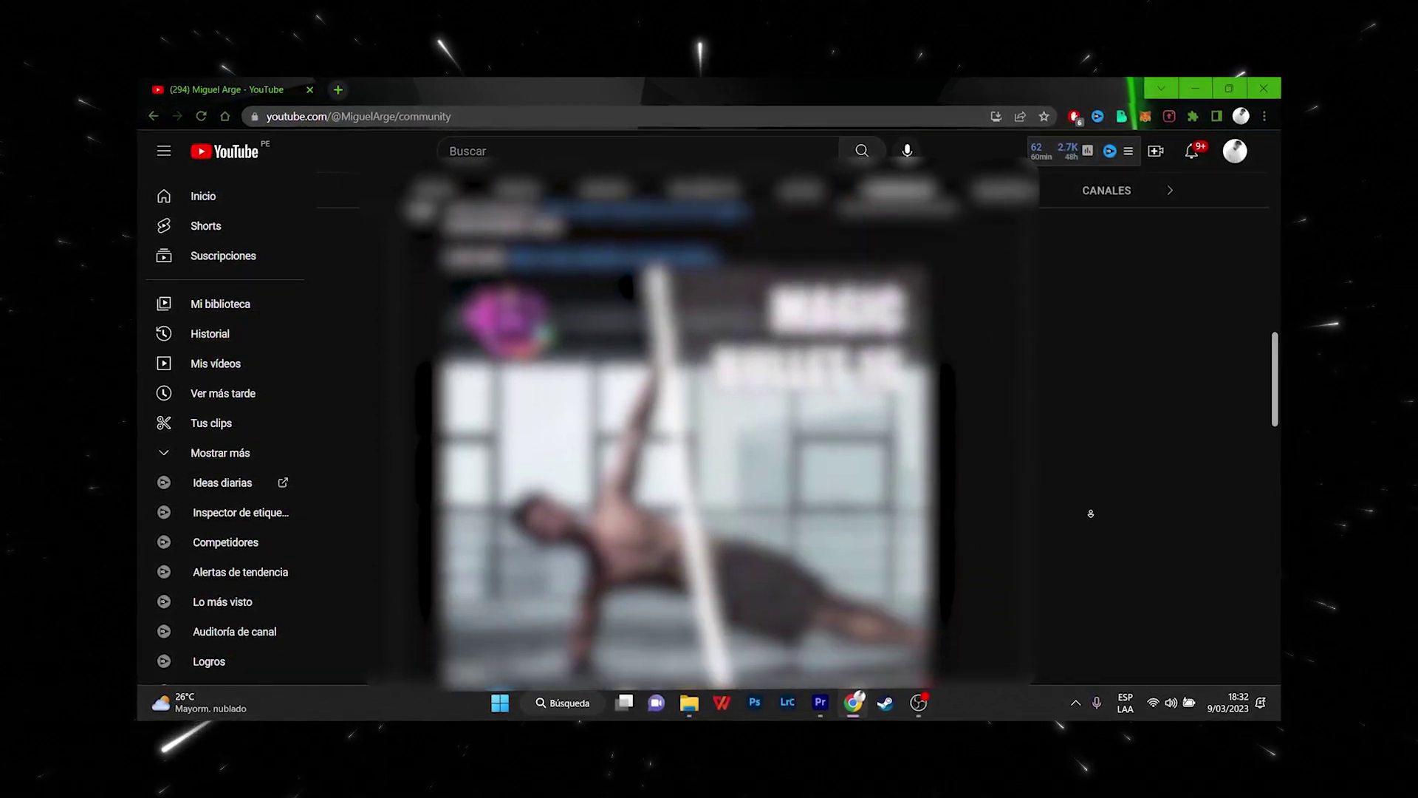
scroll(1091, 513, down, 2)
scroll(1091, 513, down, 2)
scroll(1090, 512, down, 2)
scroll(1090, 513, down, 2)
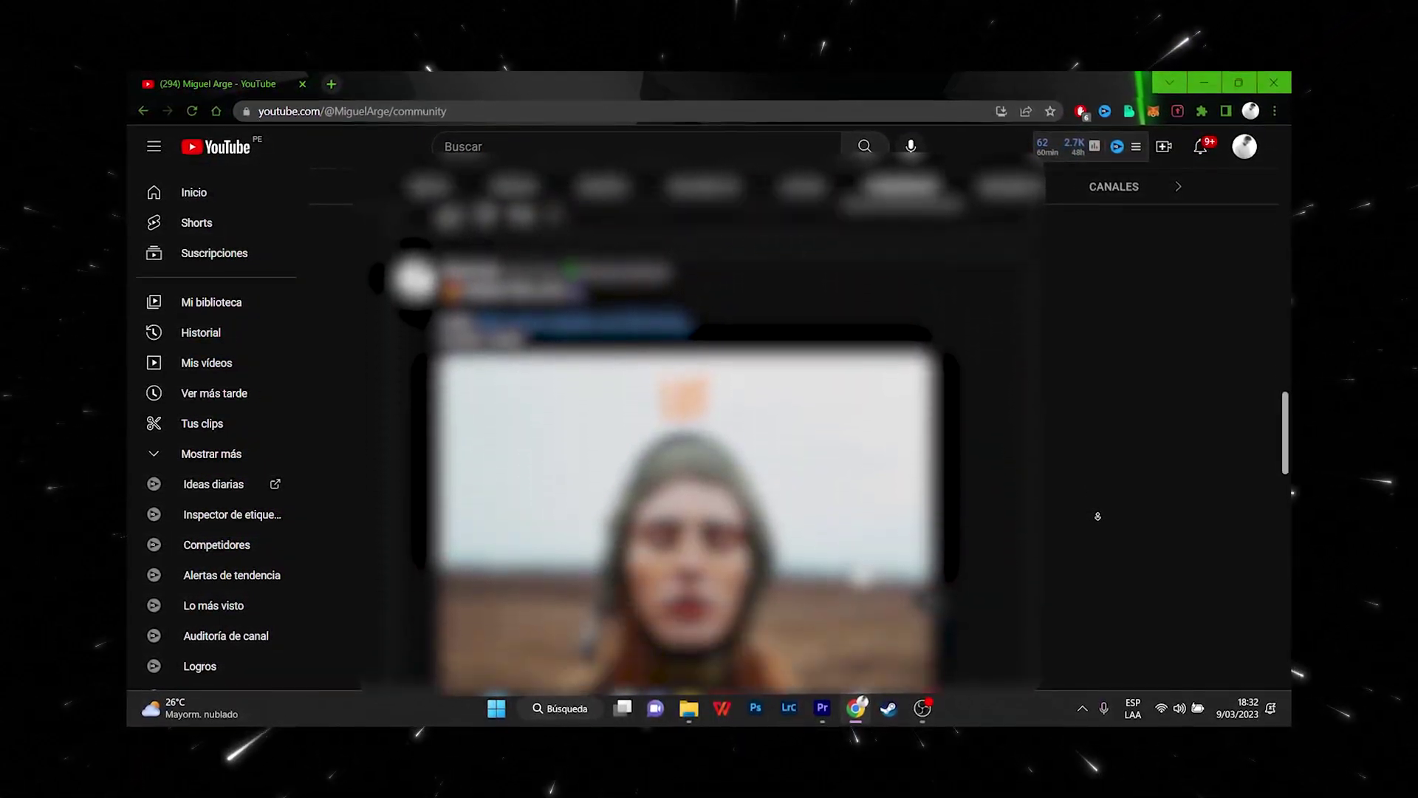
scroll(1098, 517, down, 2)
scroll(1098, 517, down, 2)
scroll(1099, 519, down, 2)
scroll(1100, 521, down, 2)
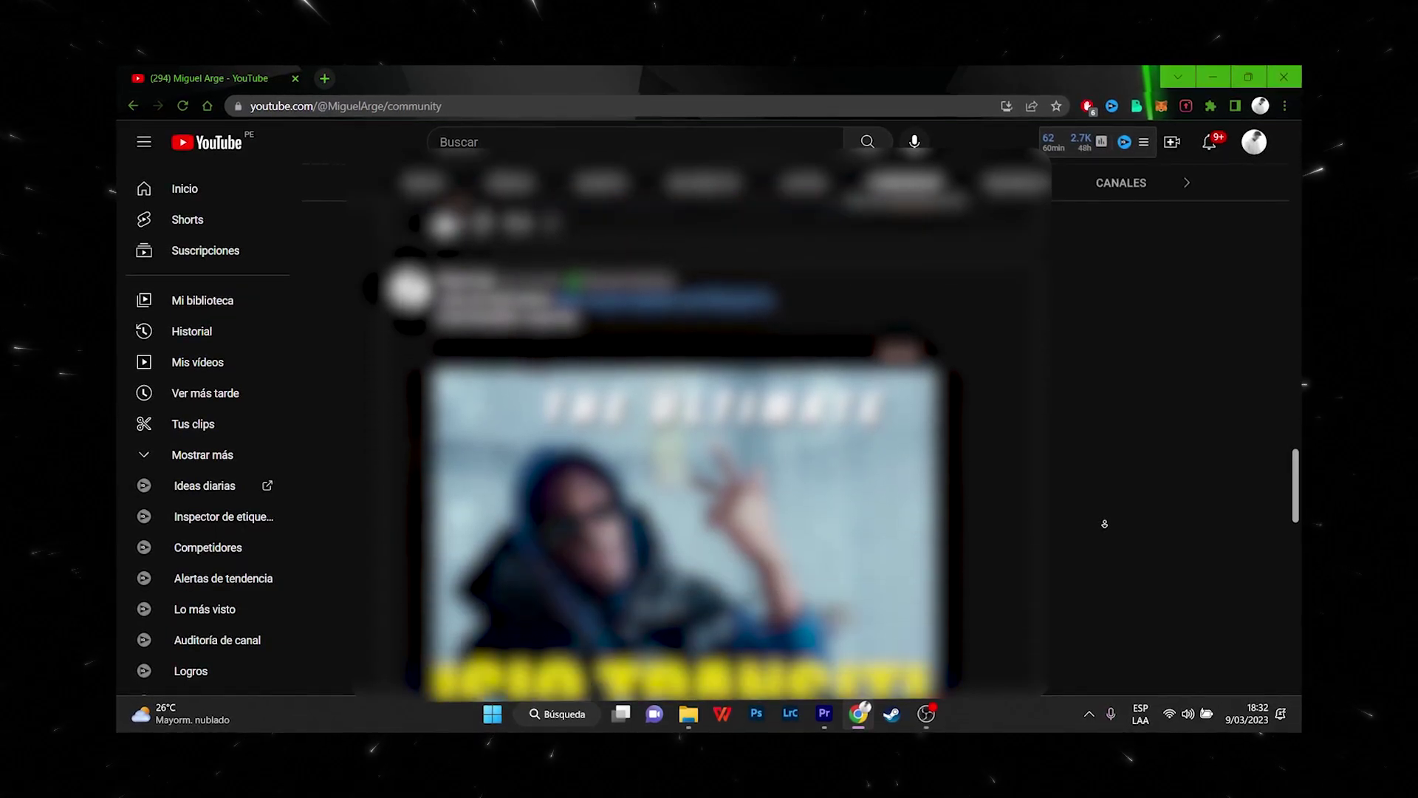
scroll(1104, 523, down, 2)
scroll(1105, 524, down, 2)
scroll(1105, 524, down, 2)
scroll(1106, 524, down, 2)
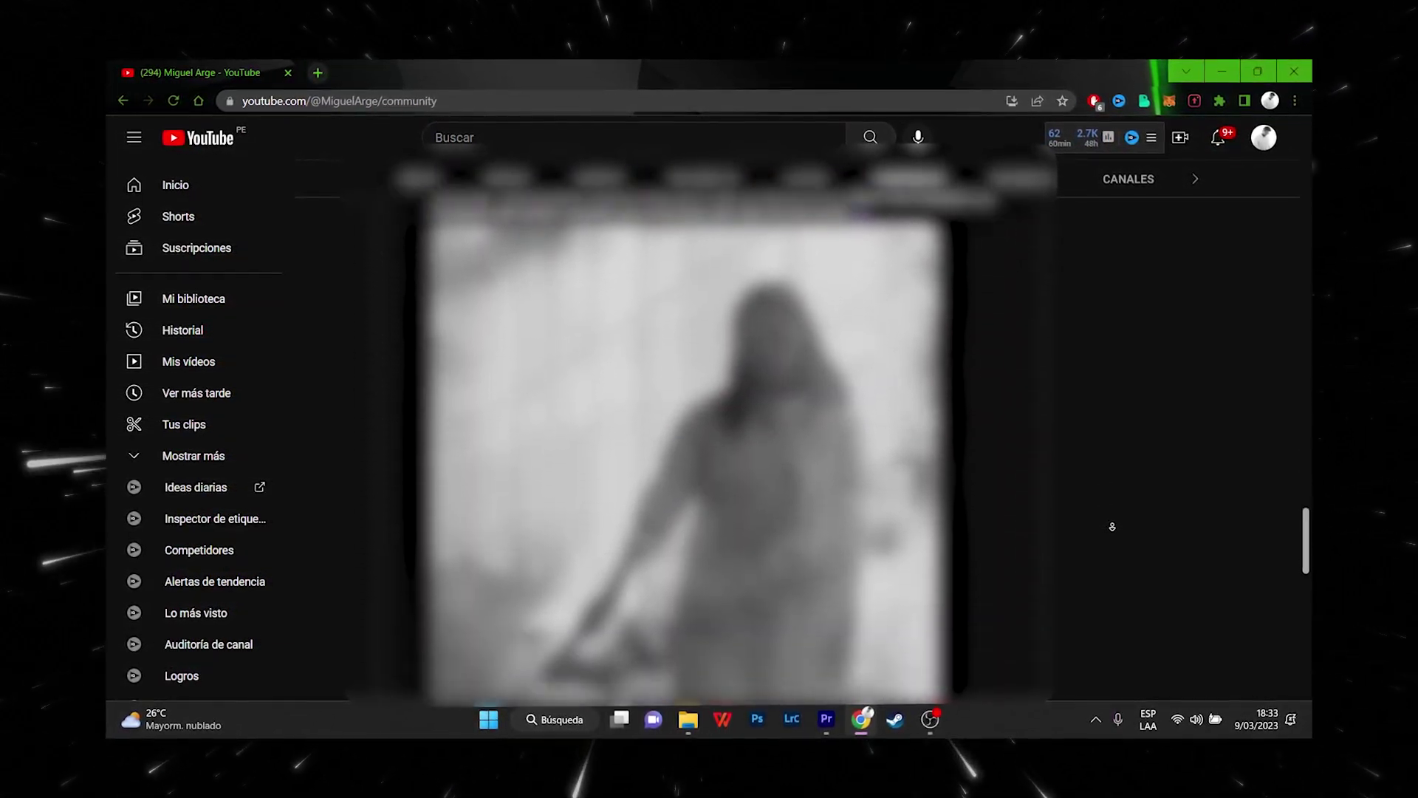
scroll(1113, 531, down, 2)
scroll(1114, 532, down, 3)
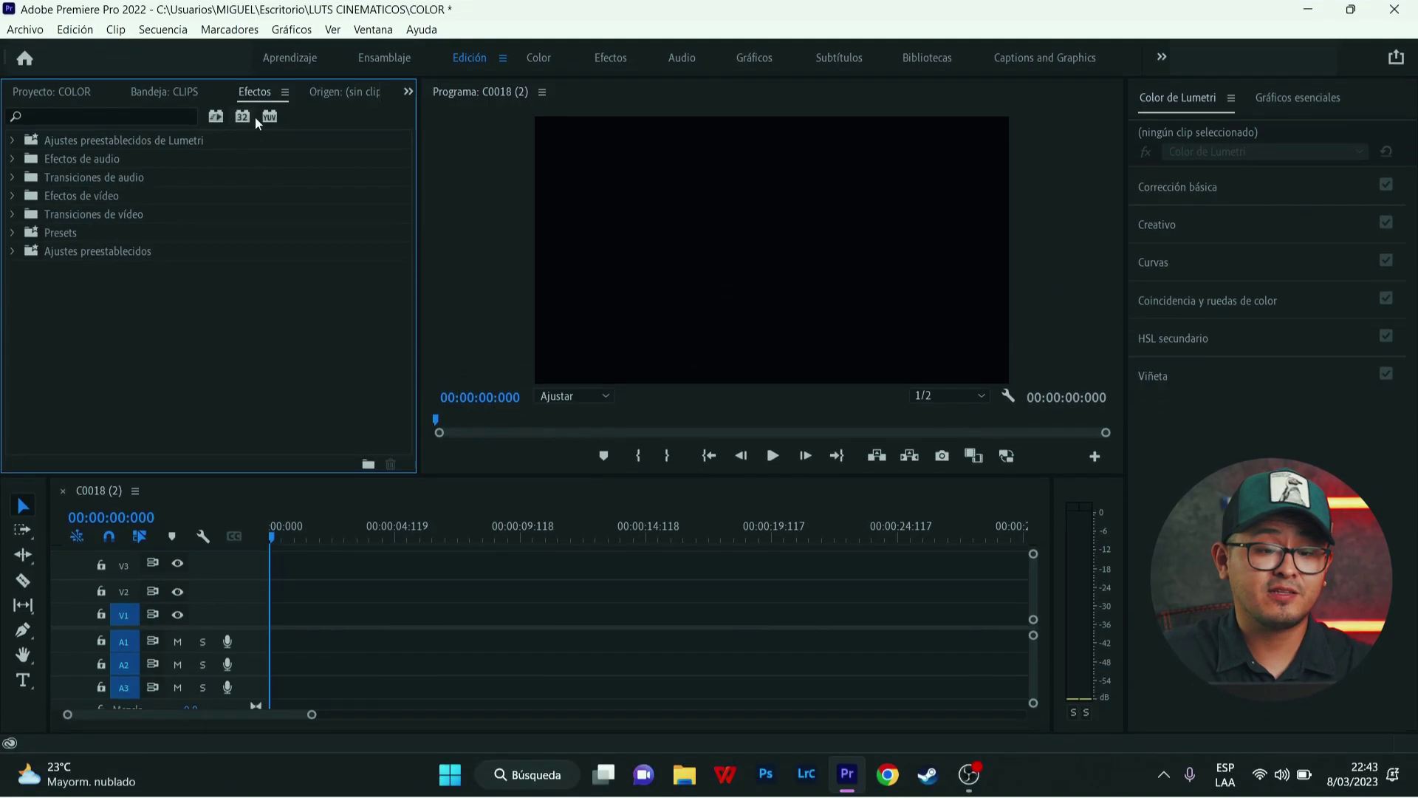
Import the CREATOR VOL. 1 preset file from Descargas into the Efectos panel.
right_click(134, 144)
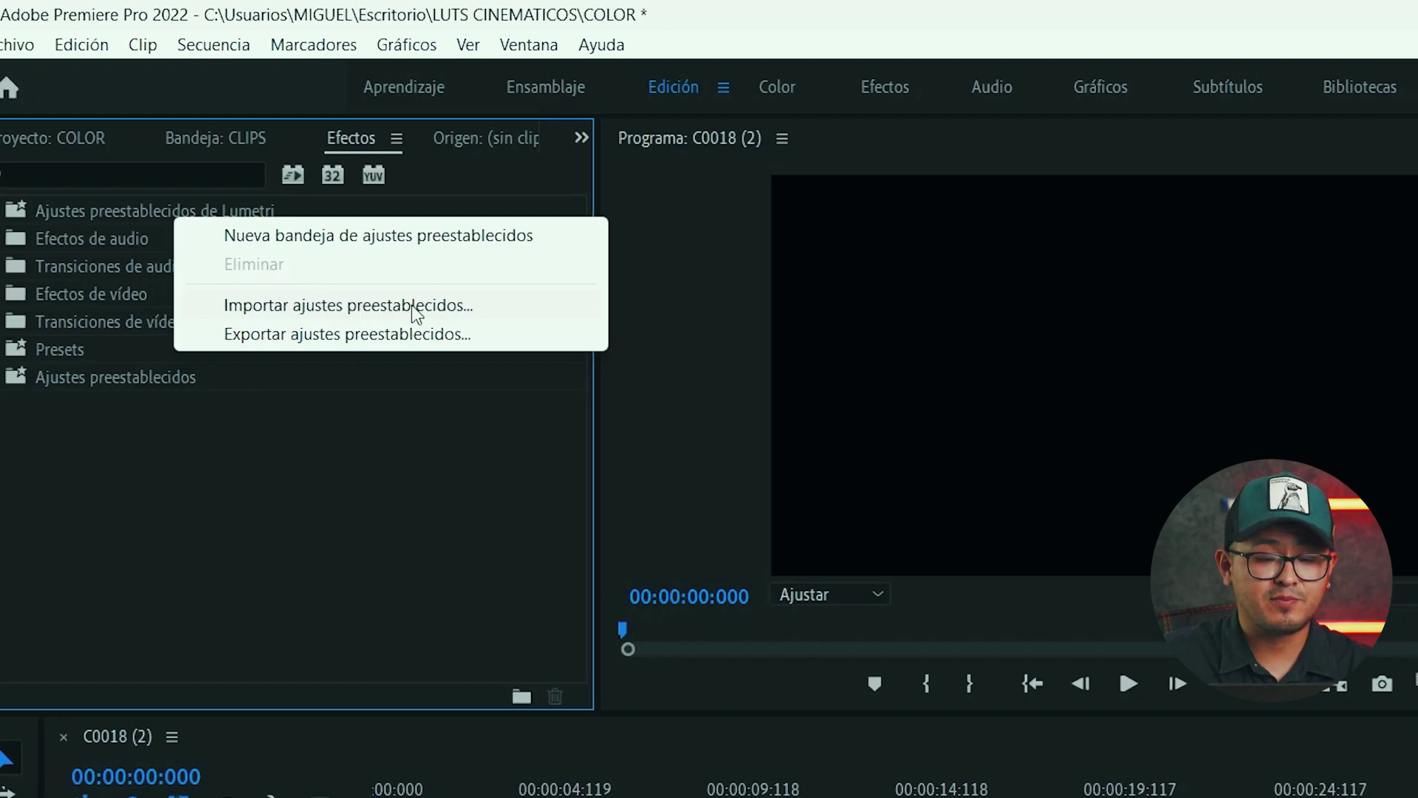
click(438, 311)
click(355, 526)
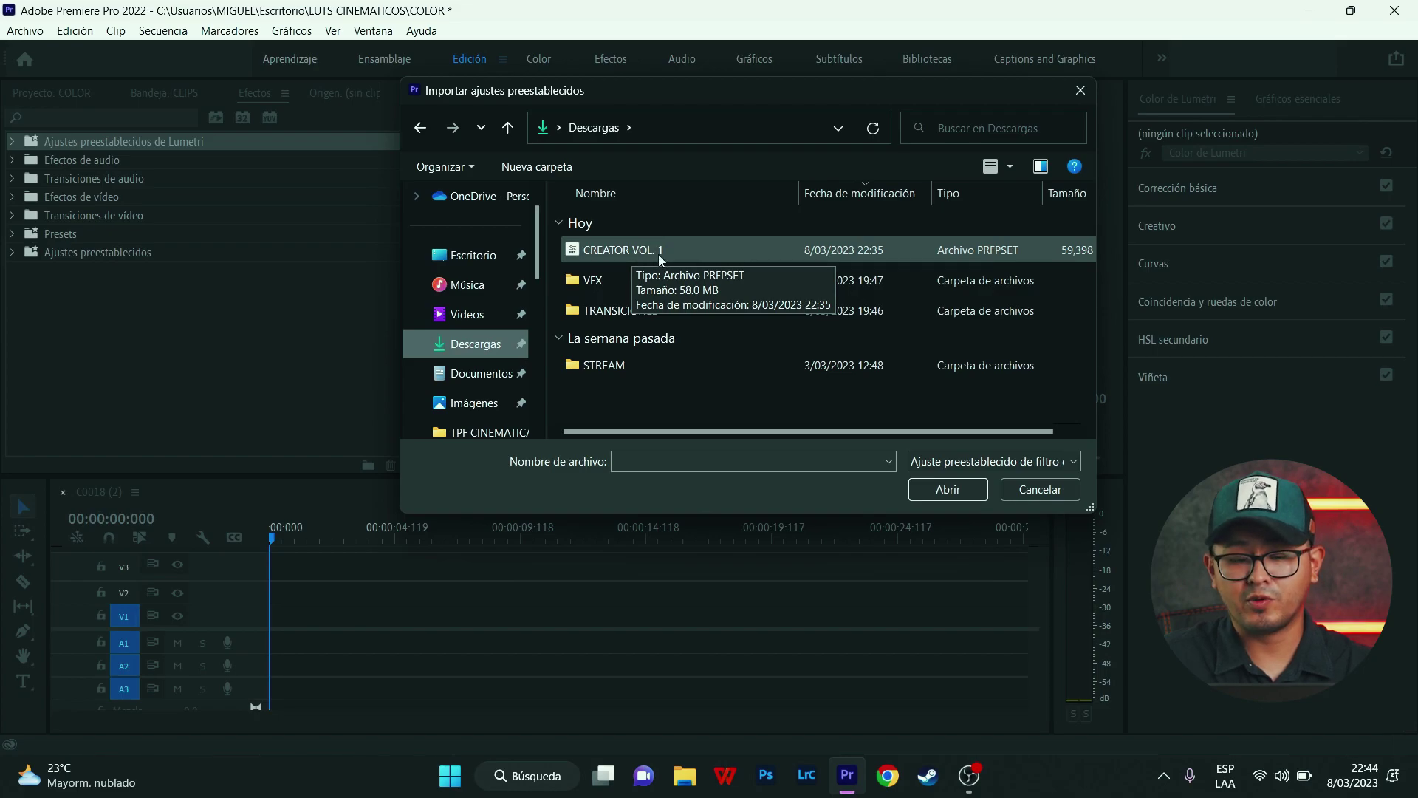
click(658, 254)
click(947, 491)
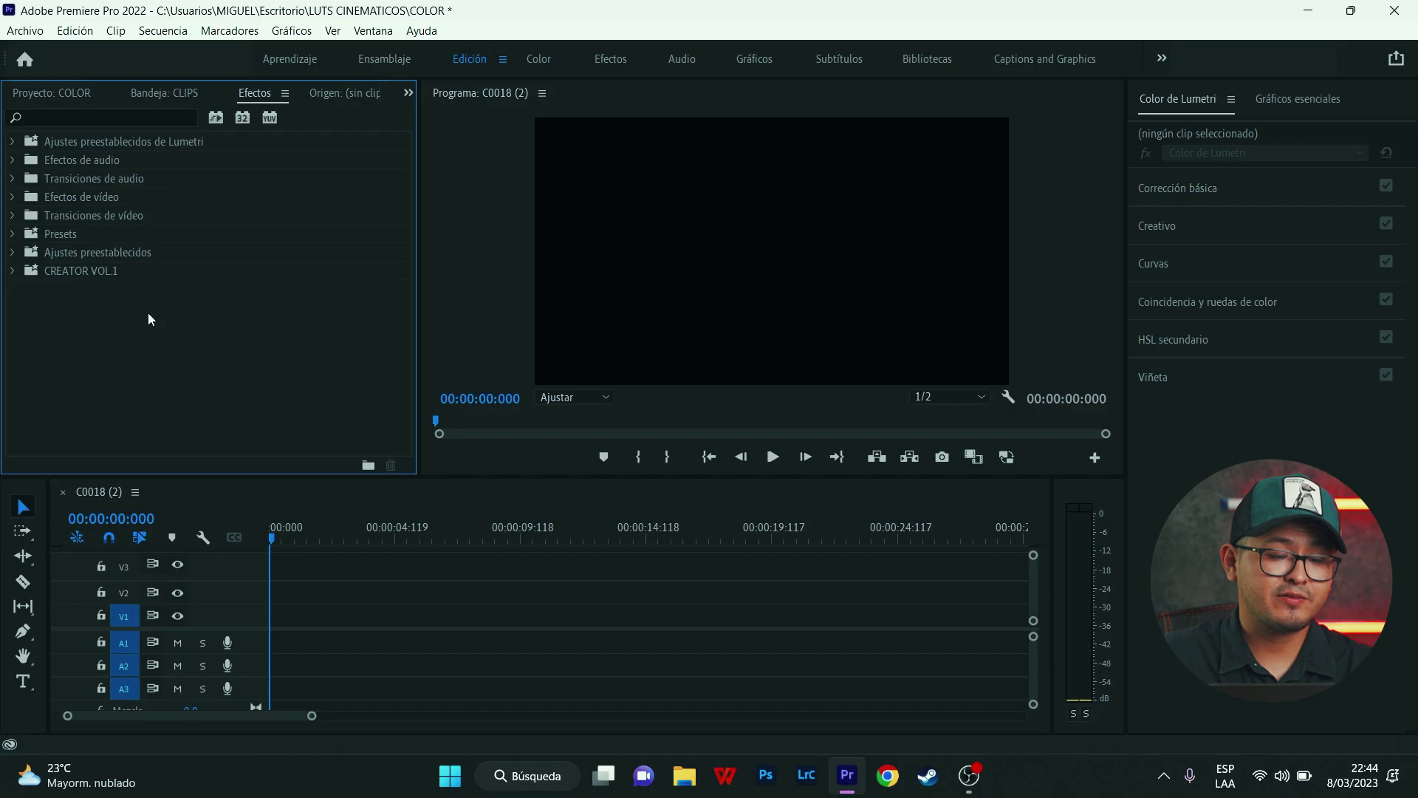
Expand CREATOR VOL.1 and browse the Broke, Cinematic Text Animator, Small Screen and Sunbeams presets.
click(12, 271)
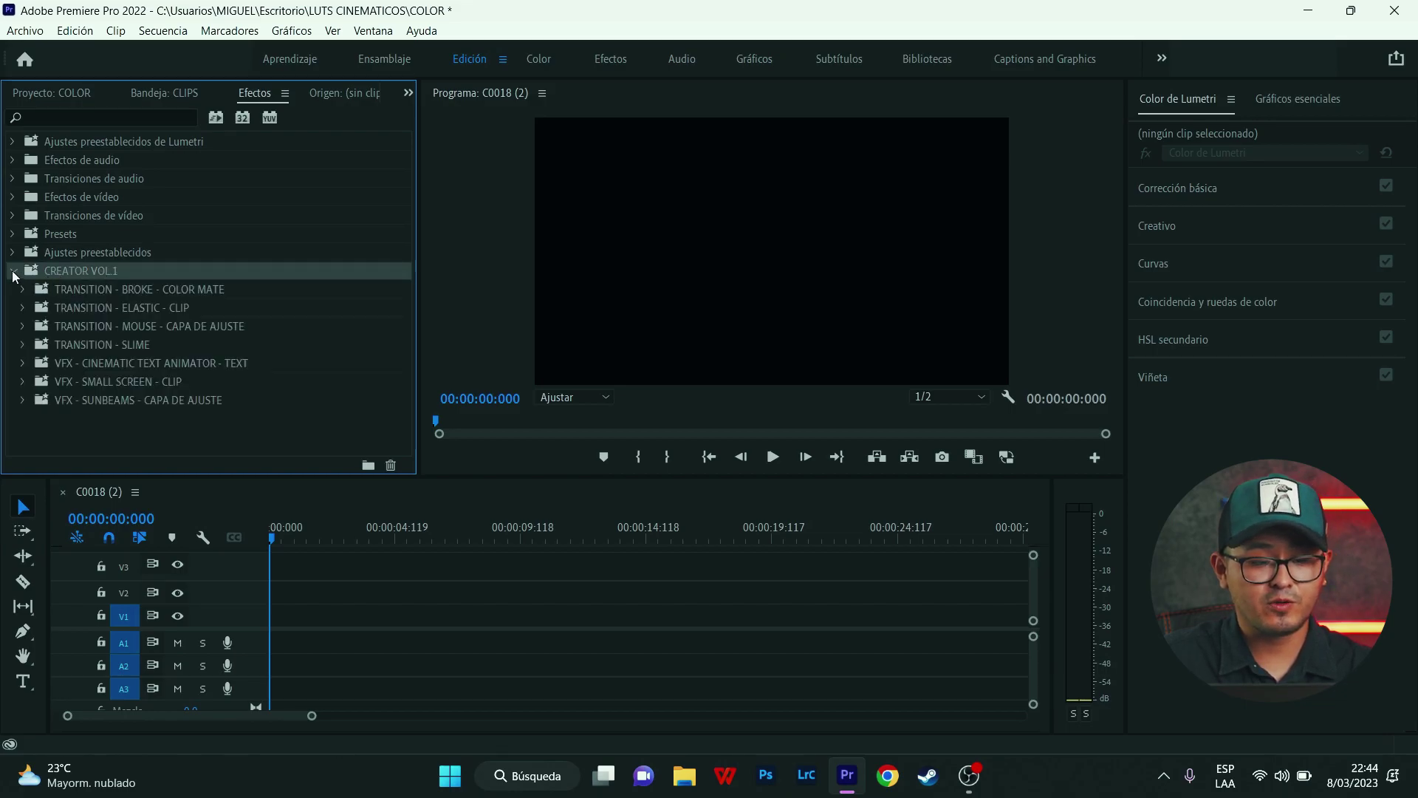
click(107, 270)
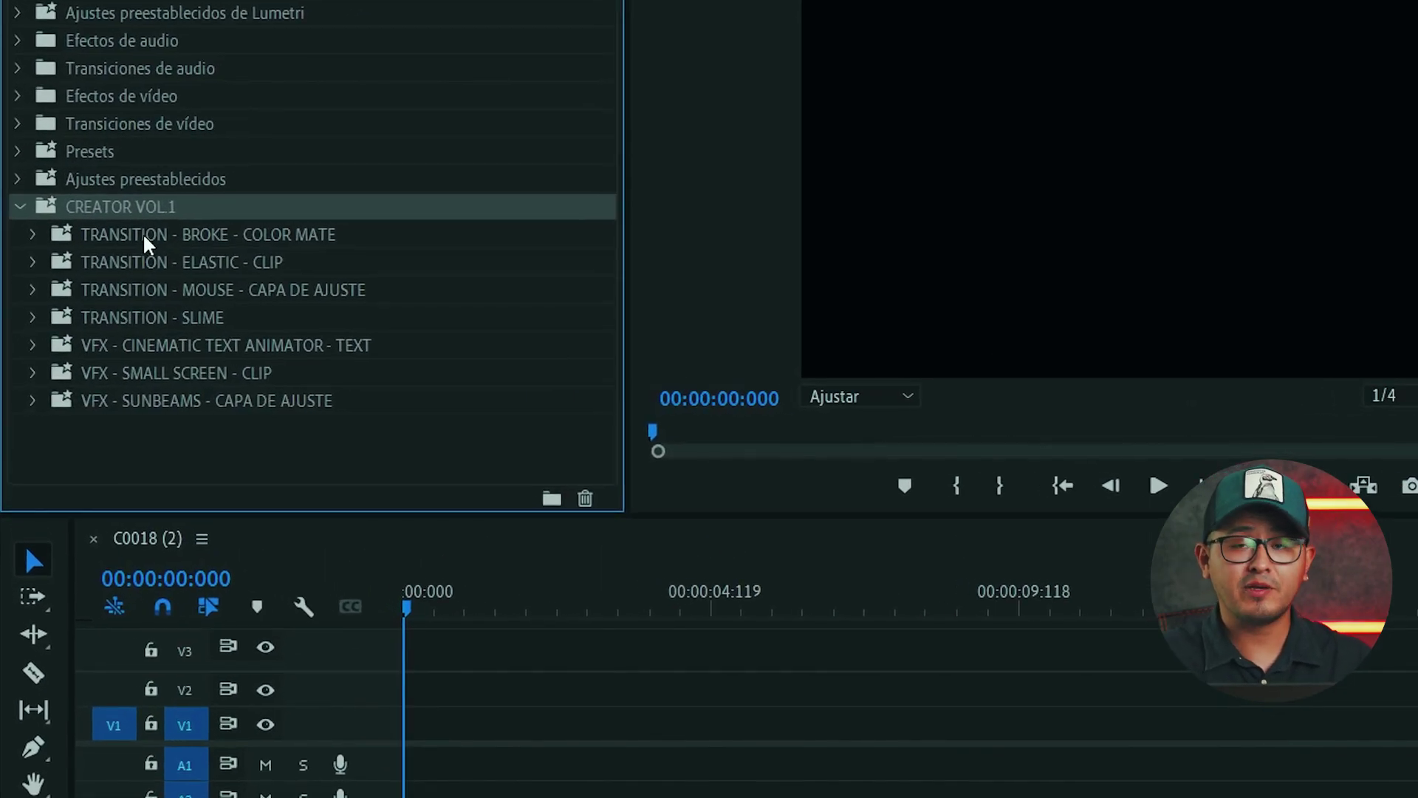
click(144, 236)
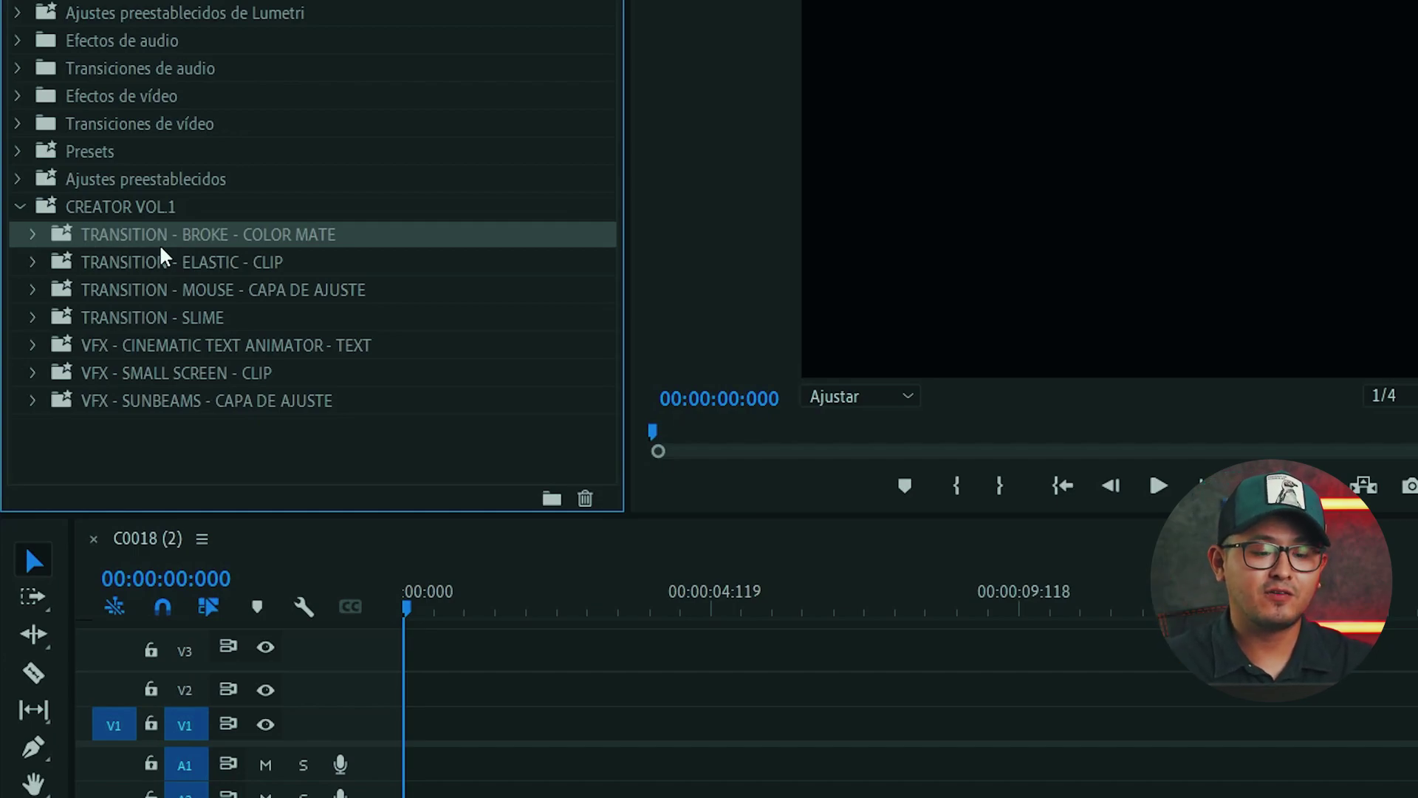
click(147, 357)
click(152, 380)
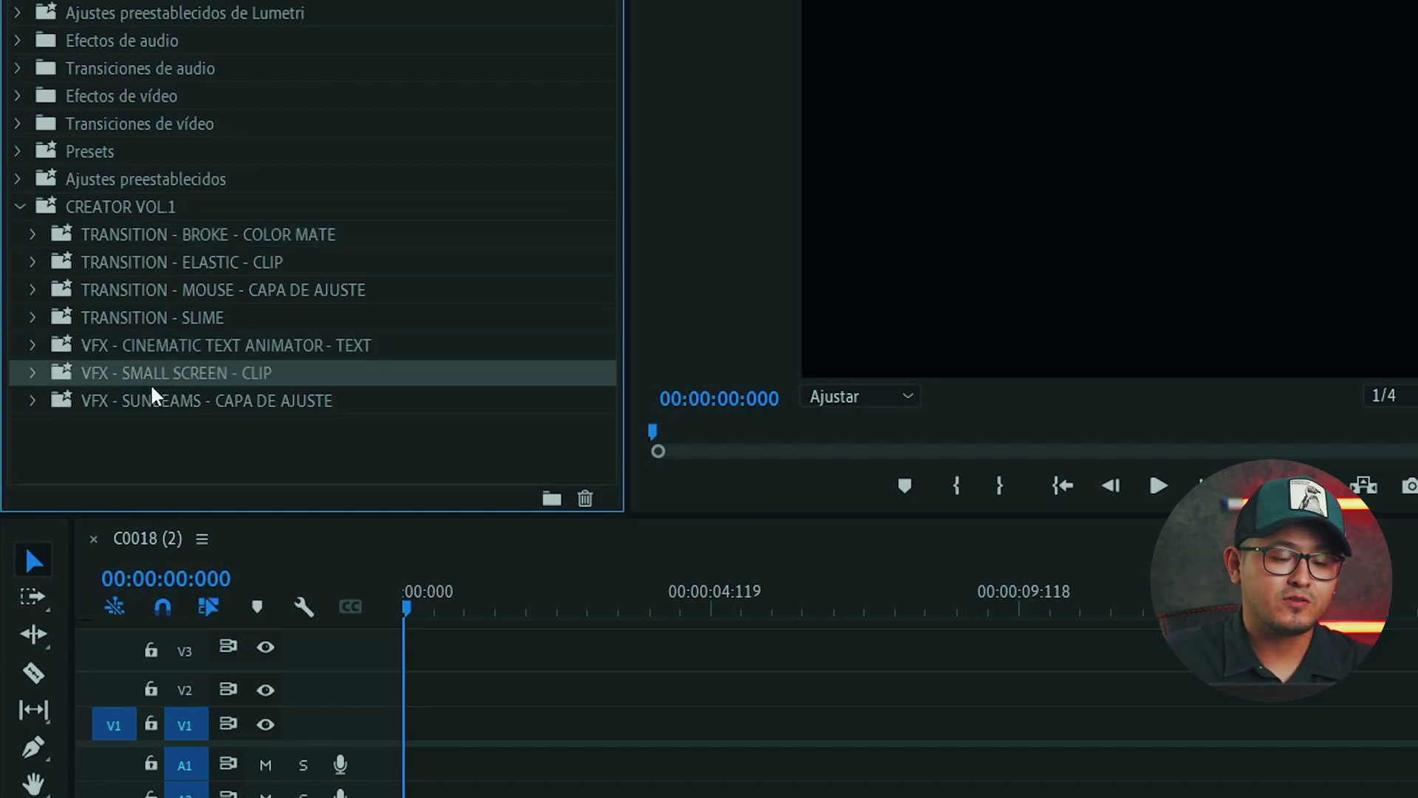
click(155, 406)
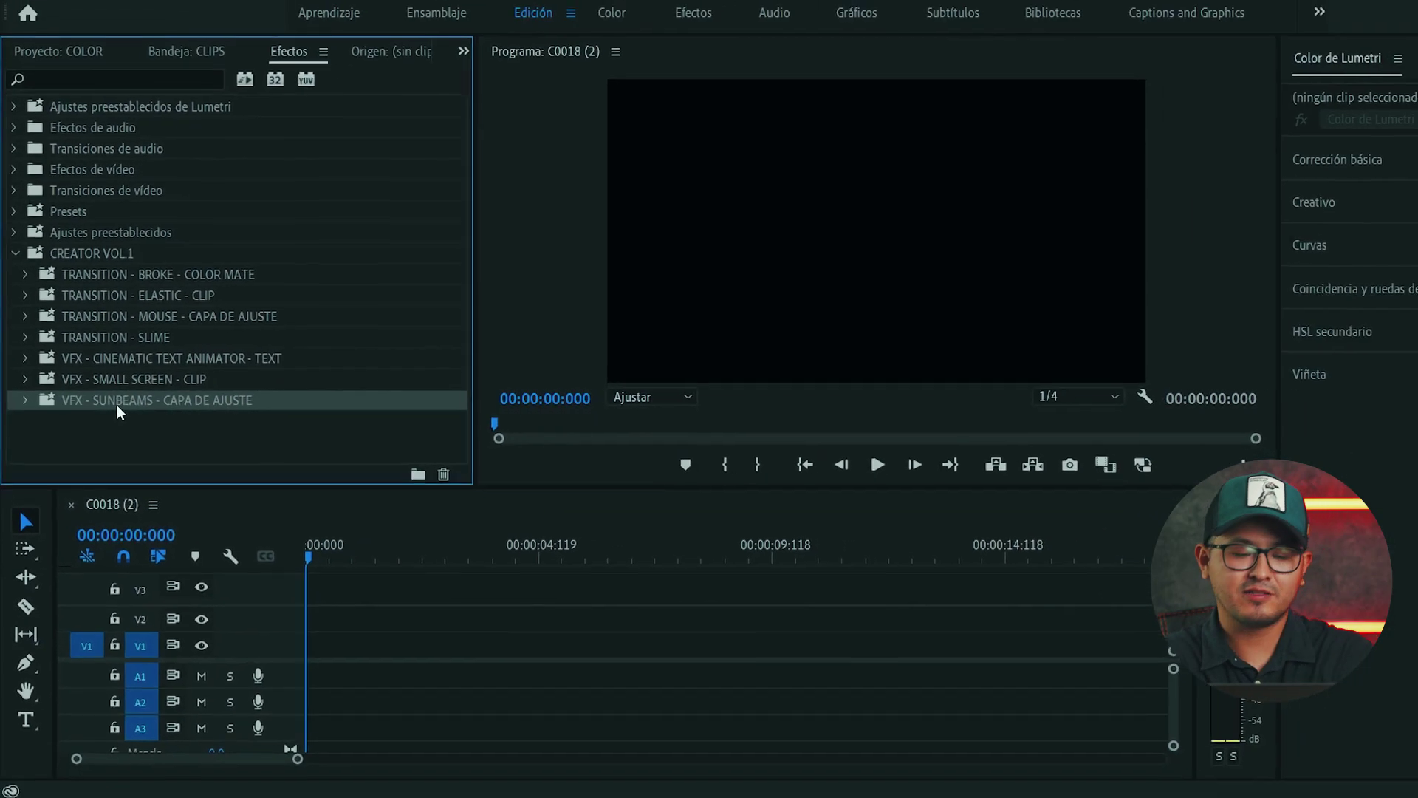
Delete the Color mate item from the project bin.
click(59, 93)
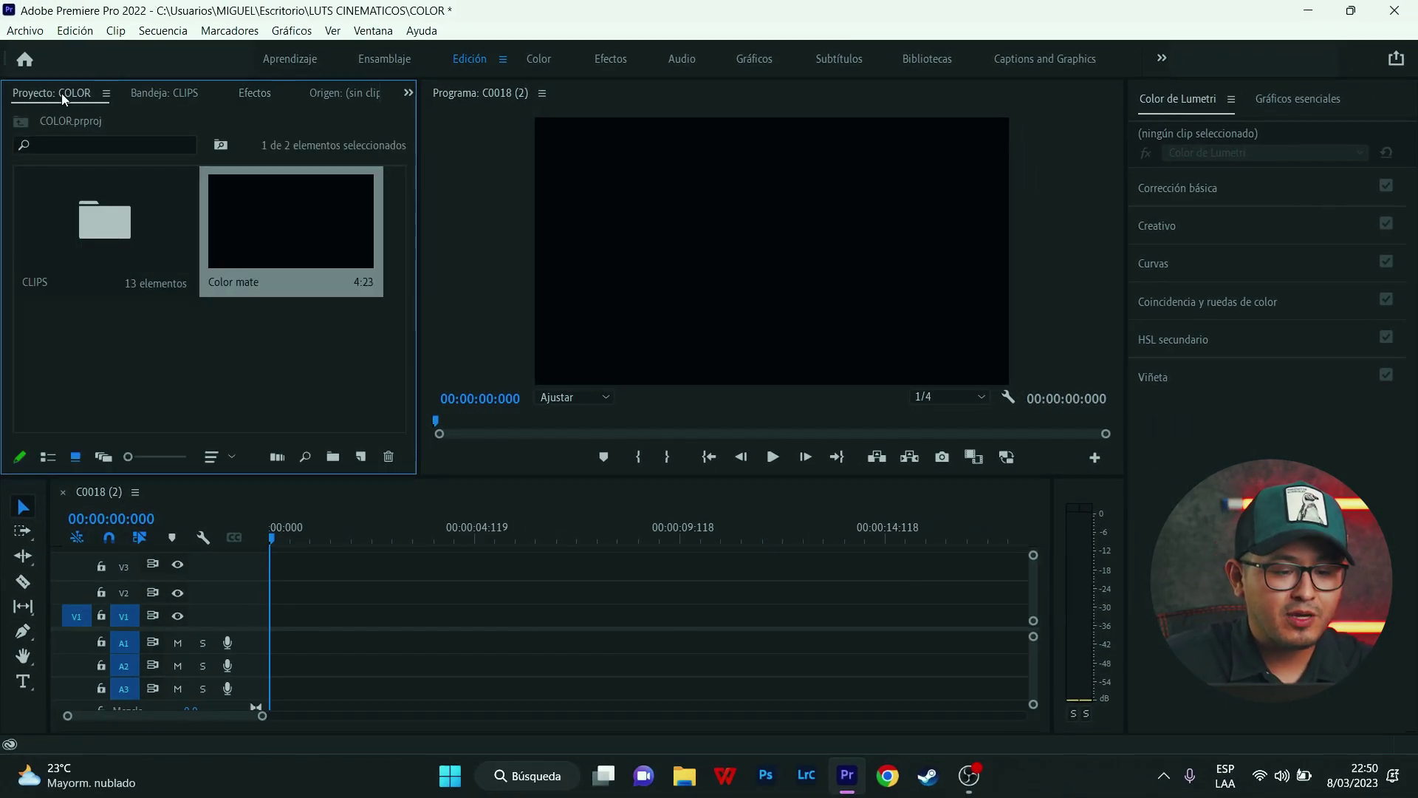
click(197, 353)
click(277, 220)
key(Delete)
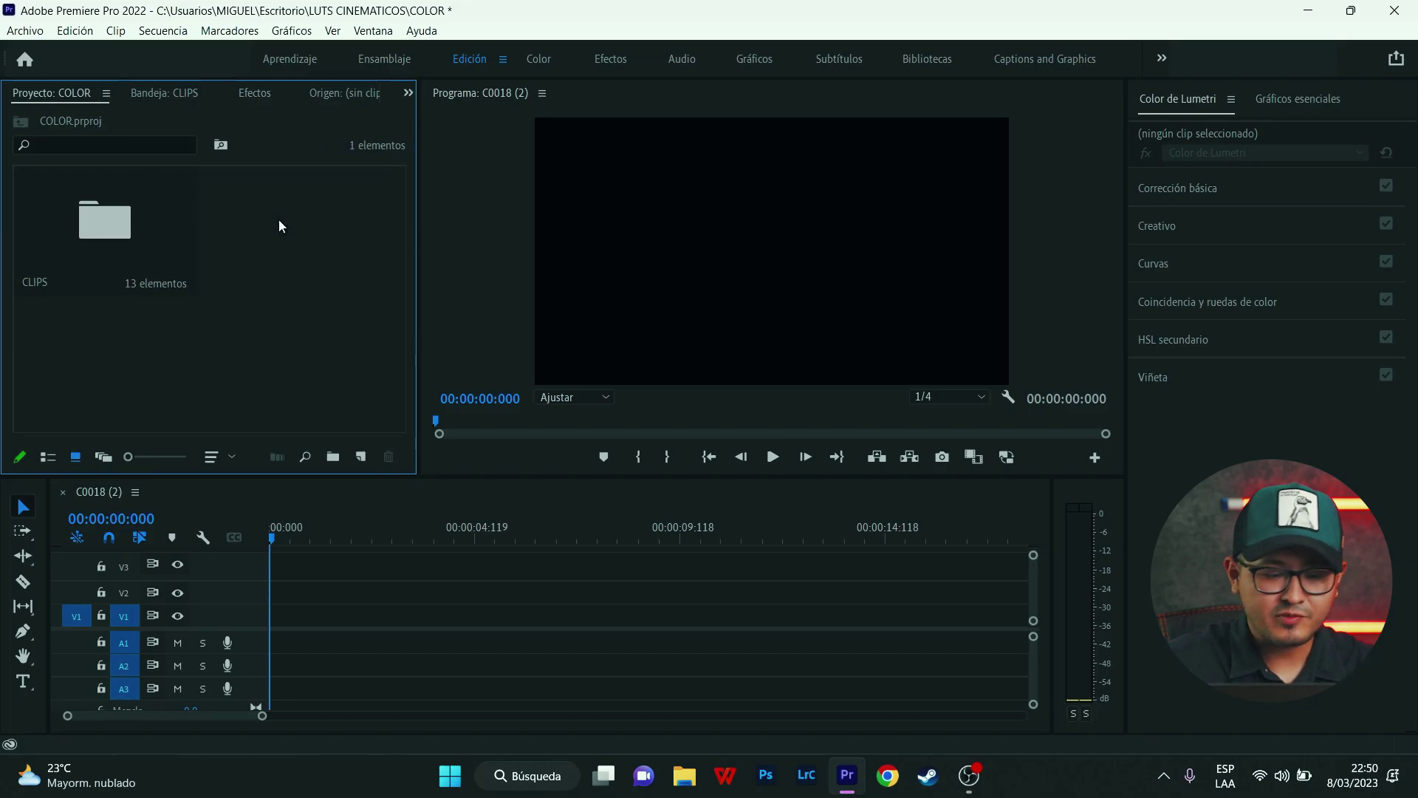
Add clip C0018 (2) to the sequence without its audio, trimmed to a short middle section.
double_click(161, 193)
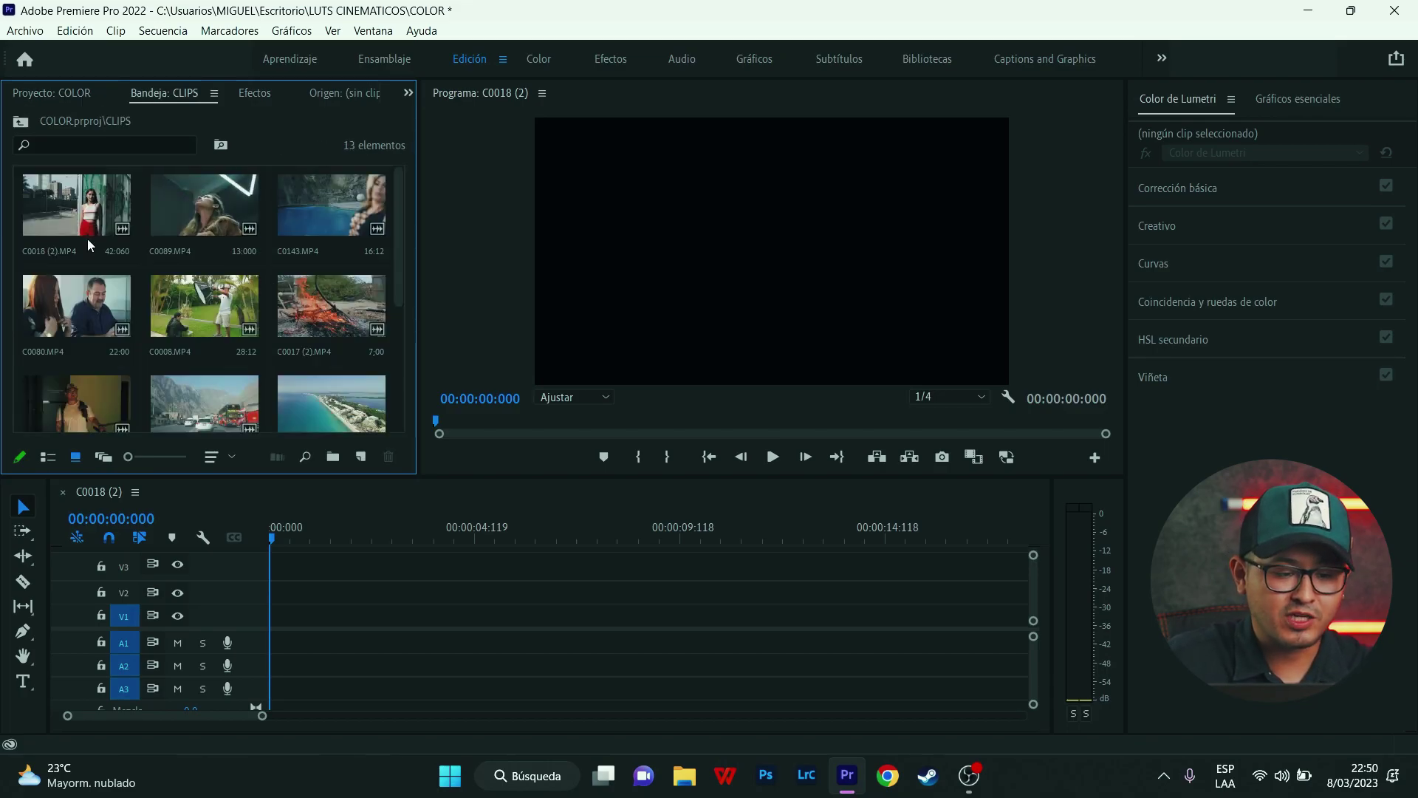
mouse_move(81, 211)
mouse_down()
mouse_move(409, 562)
mouse_move(287, 643)
mouse_up()
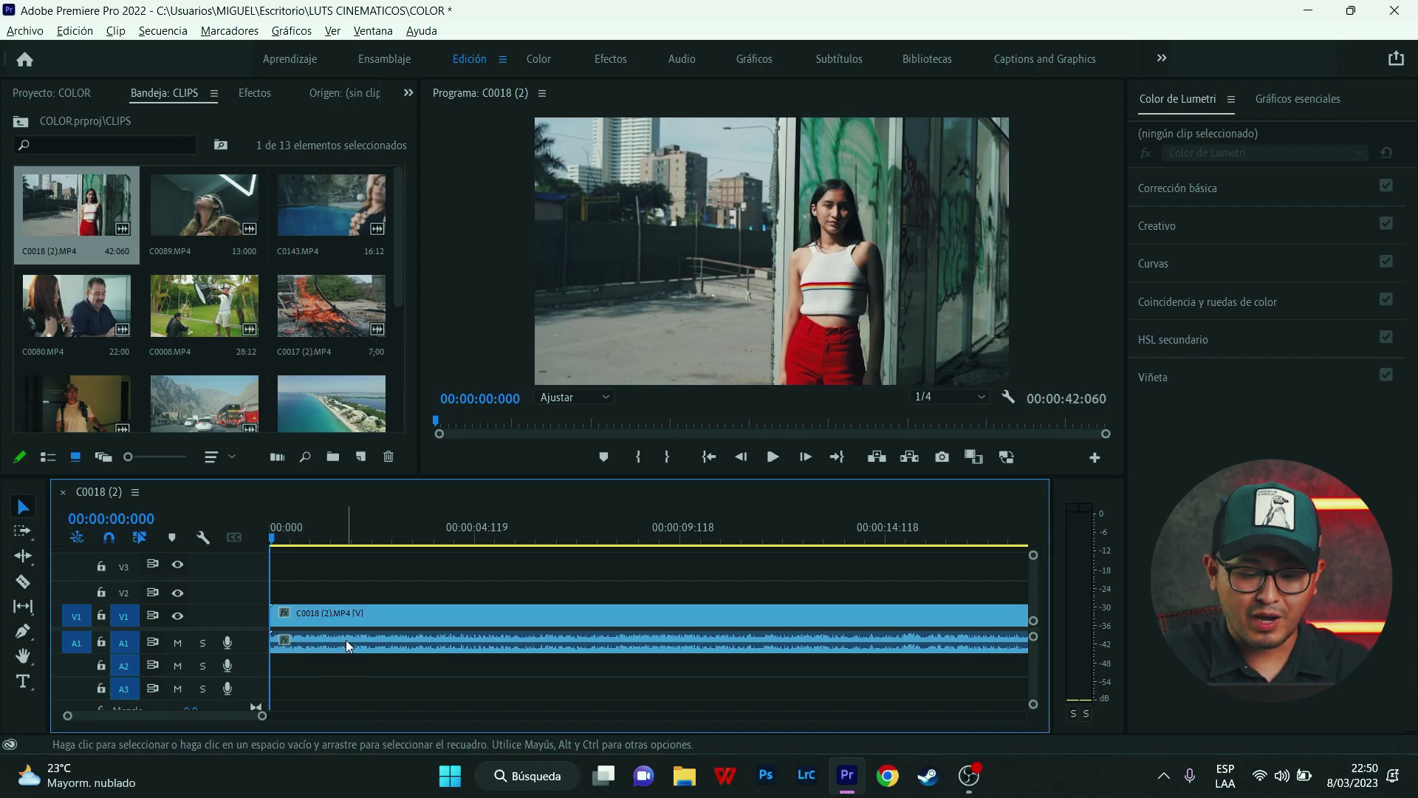
alt+click(345, 645)
key(Delete)
key(c)
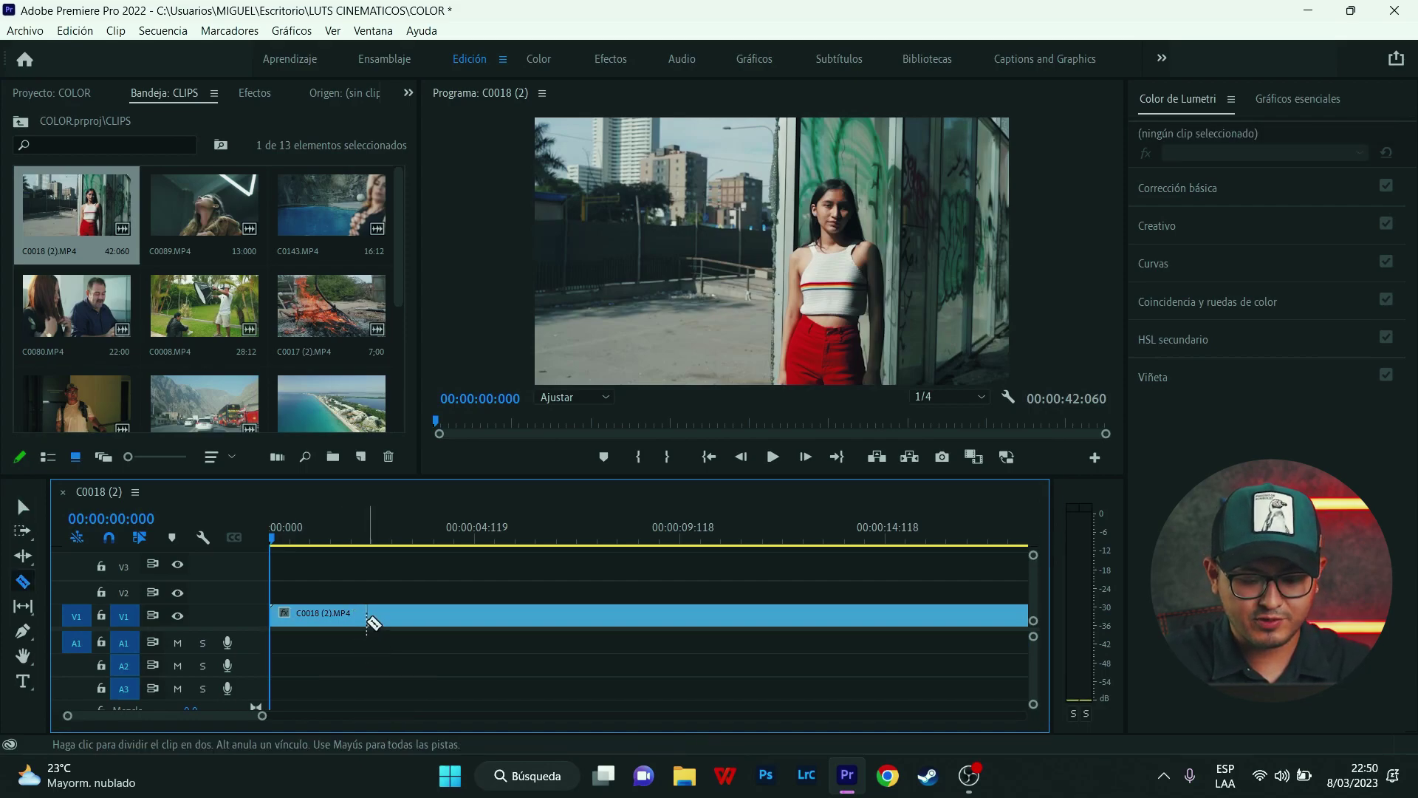
click(373, 623)
click(467, 623)
click(525, 614)
key(Delete)
click(330, 615)
key(Delete)
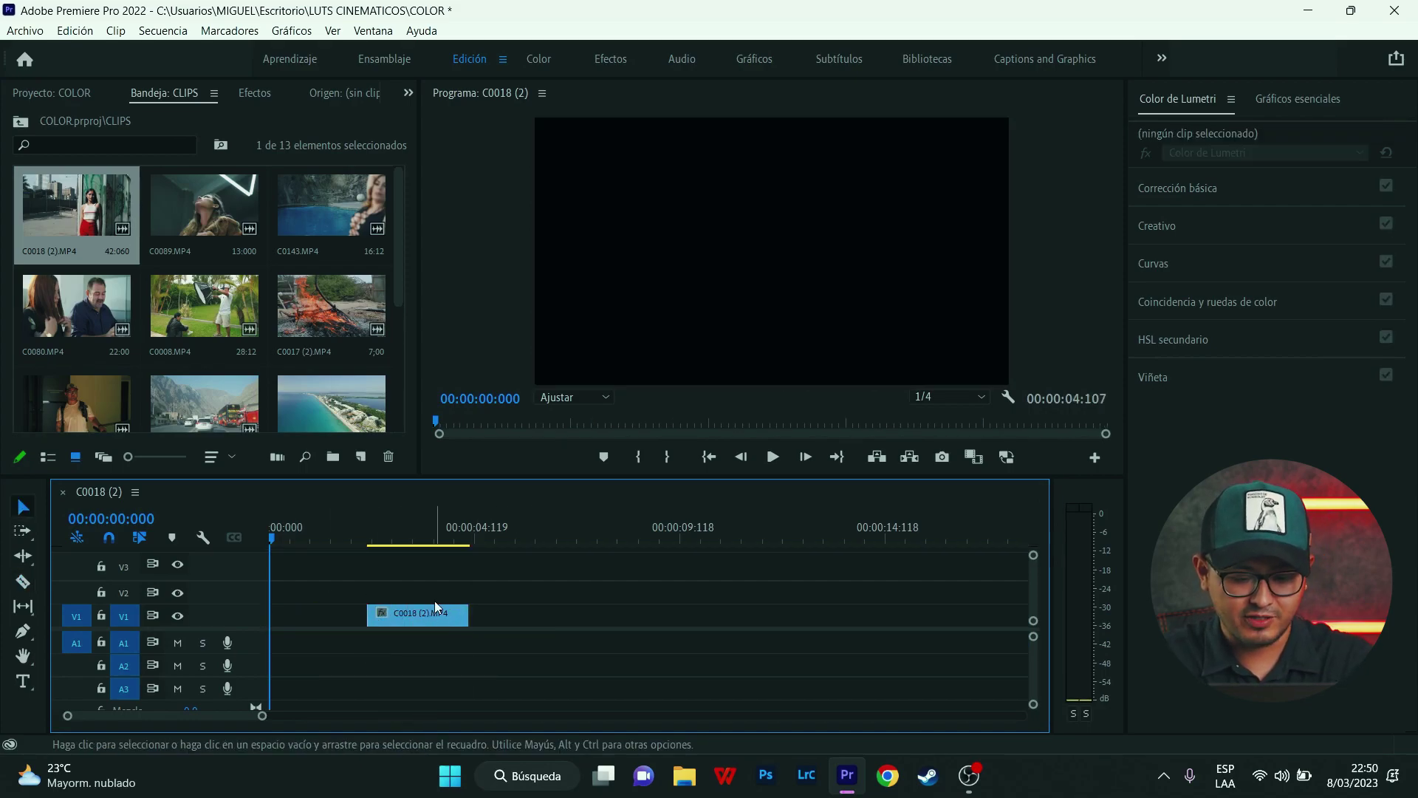
drag(436, 607, 339, 613)
Add DJI_0854.MOV after C0018, cut away its unwanted parts and close the gap.
scroll(192, 354, down, 3)
double_click(197, 287)
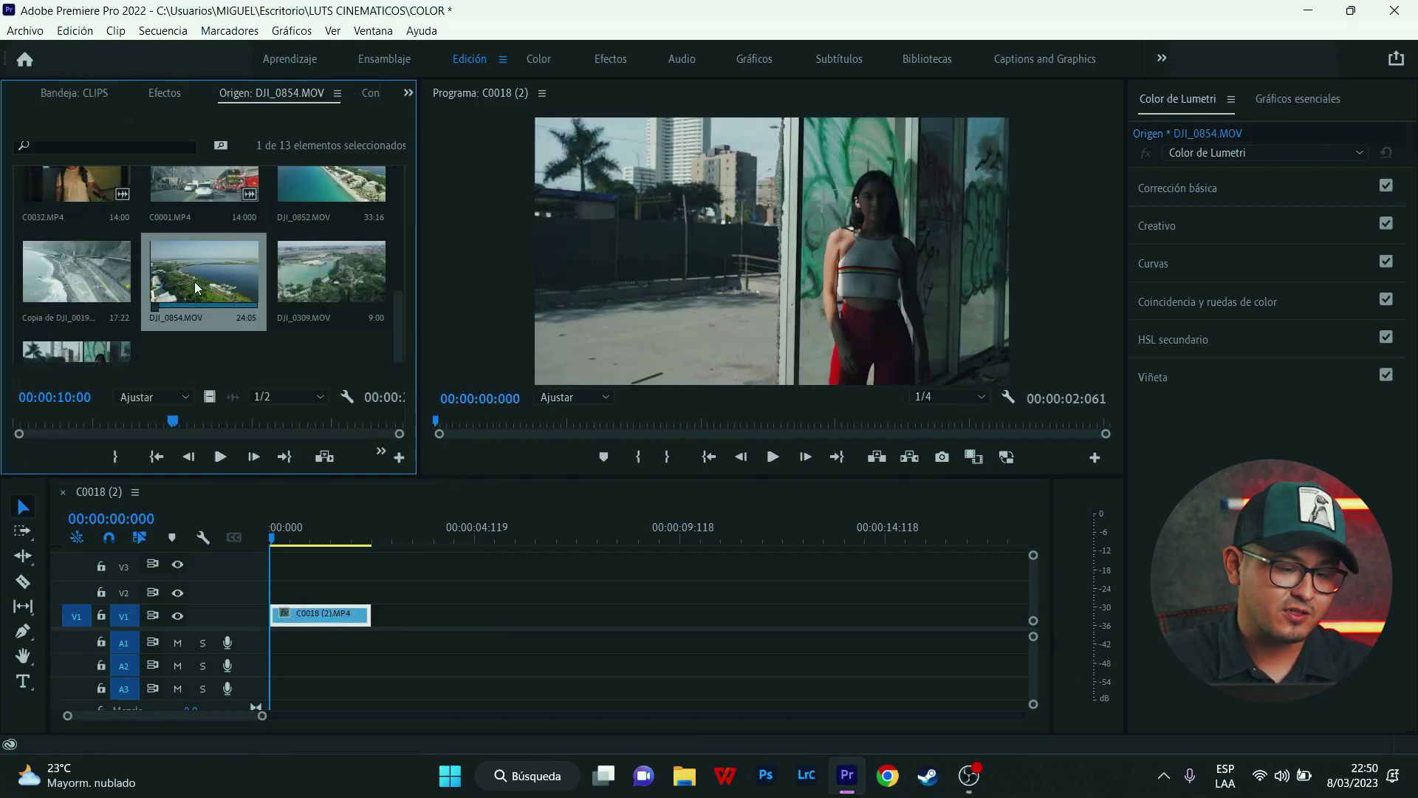
drag(210, 397, 377, 615)
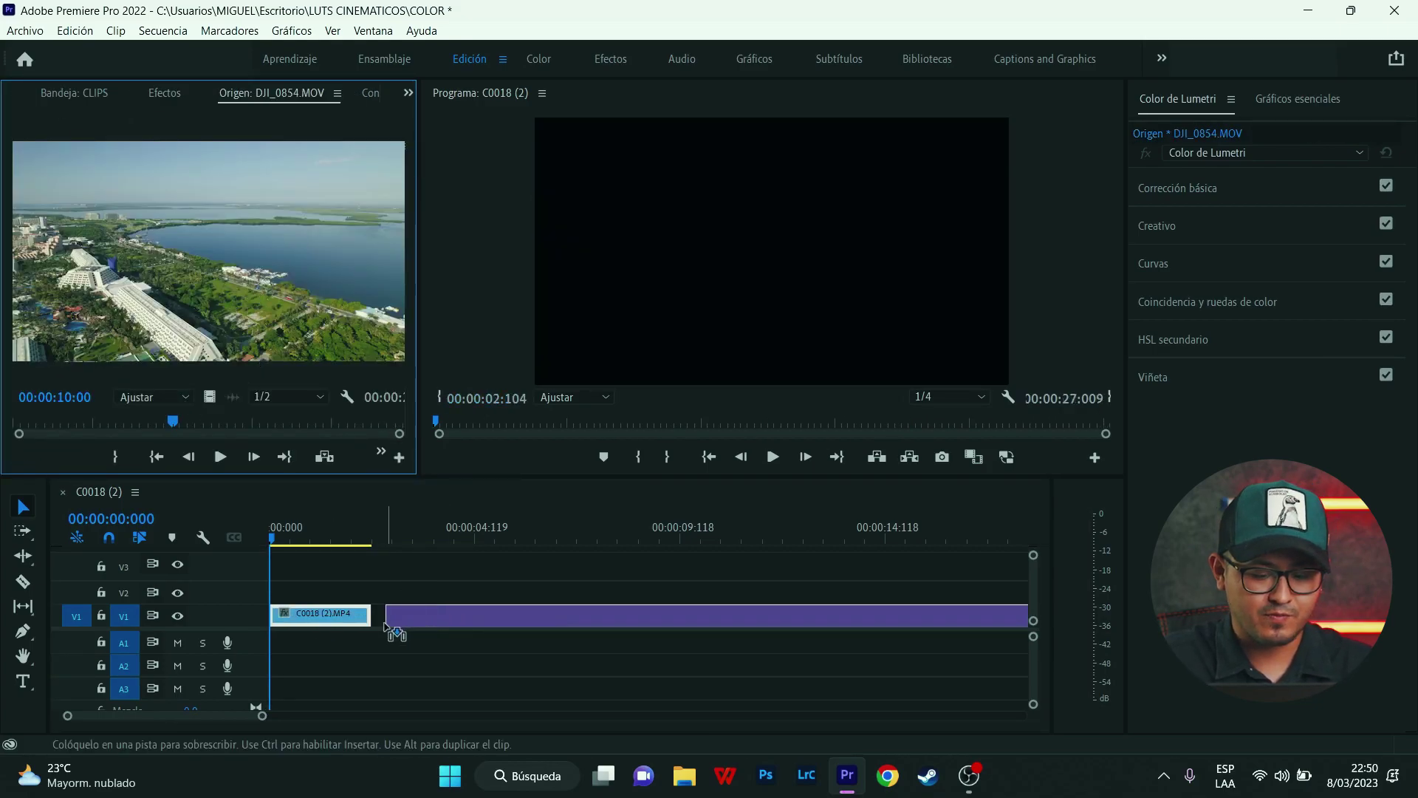
key(c)
click(569, 615)
key(v)
key(c)
click(752, 619)
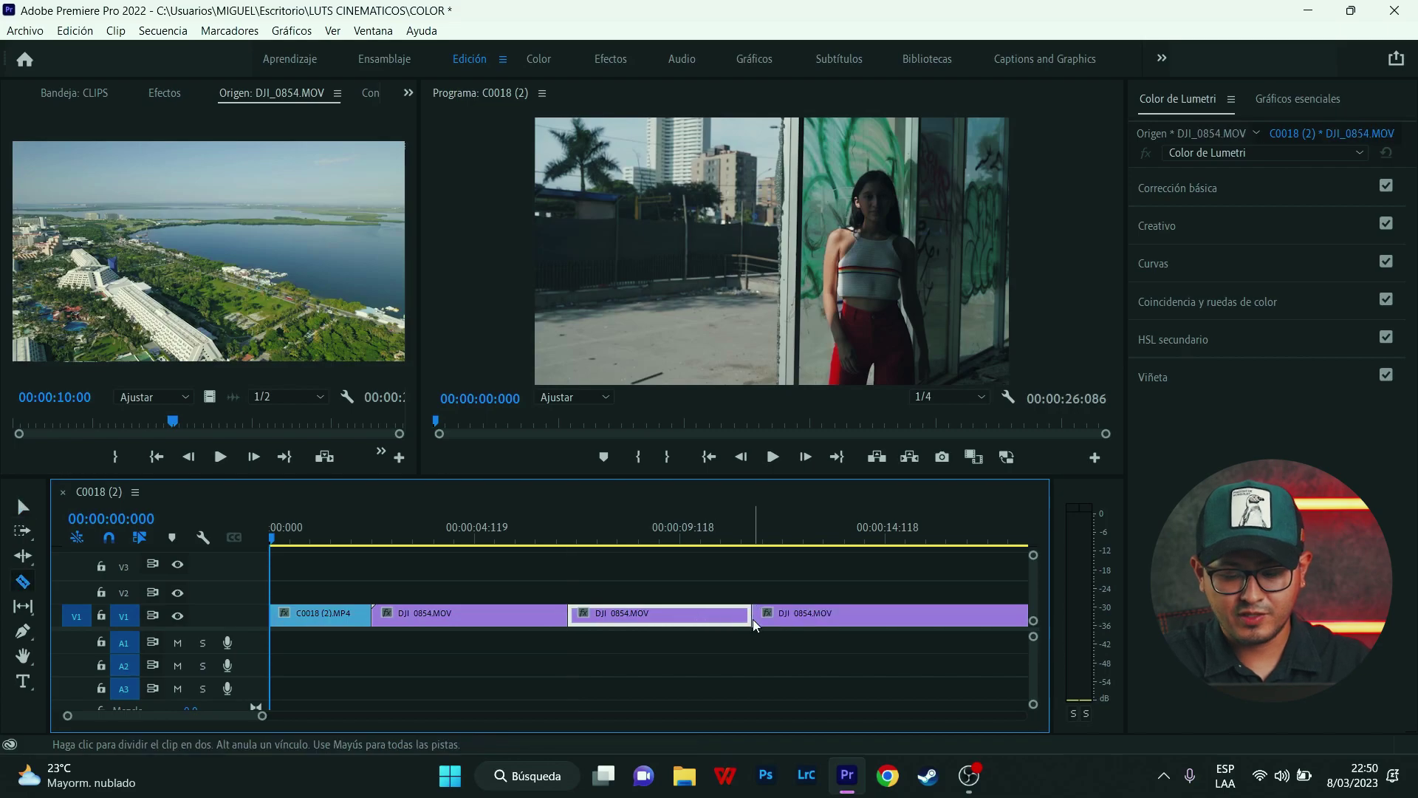
key(v)
click(772, 613)
key(Delete)
drag(617, 619, 422, 619)
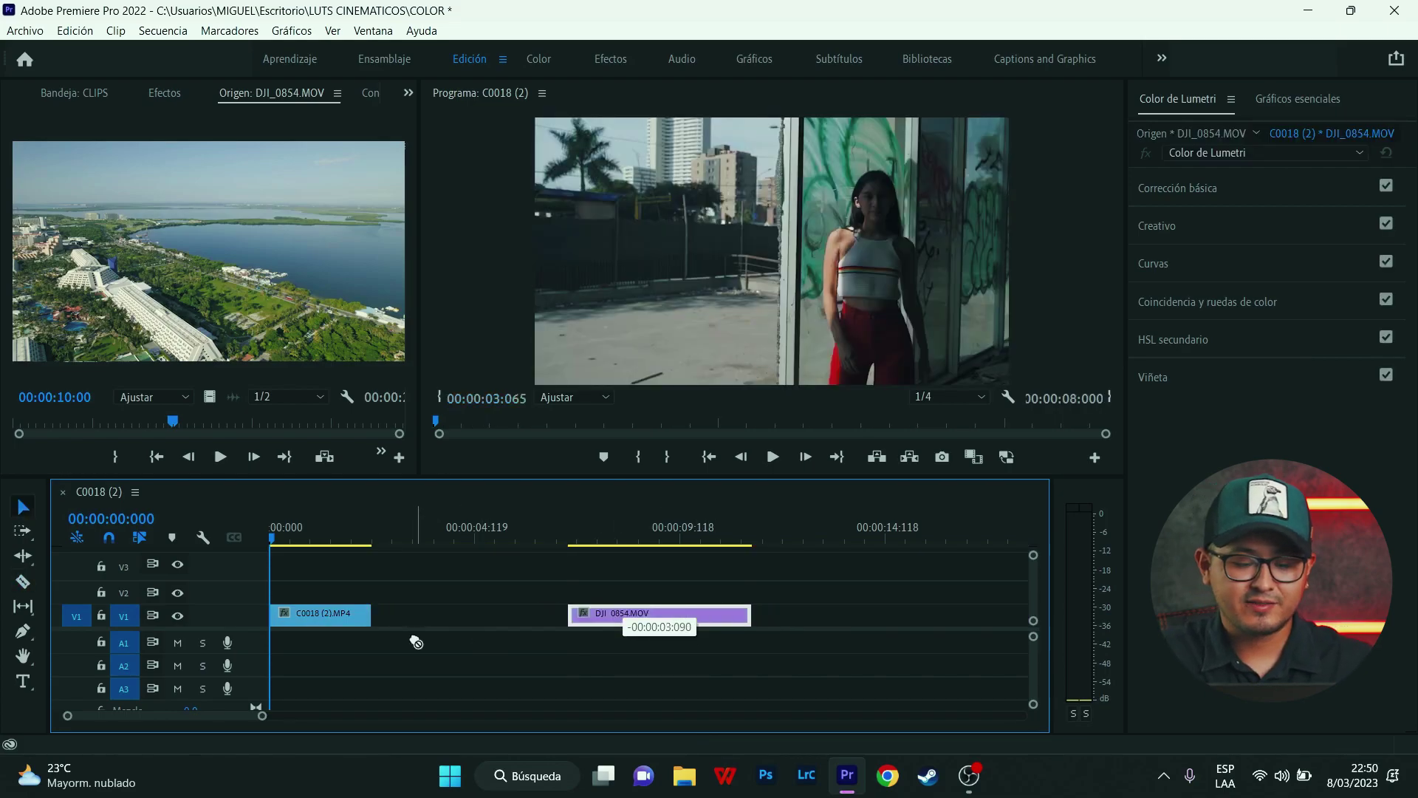
Preview the edit across the cut and scale the drone clip to fit the frame.
click(371, 531)
click(352, 514)
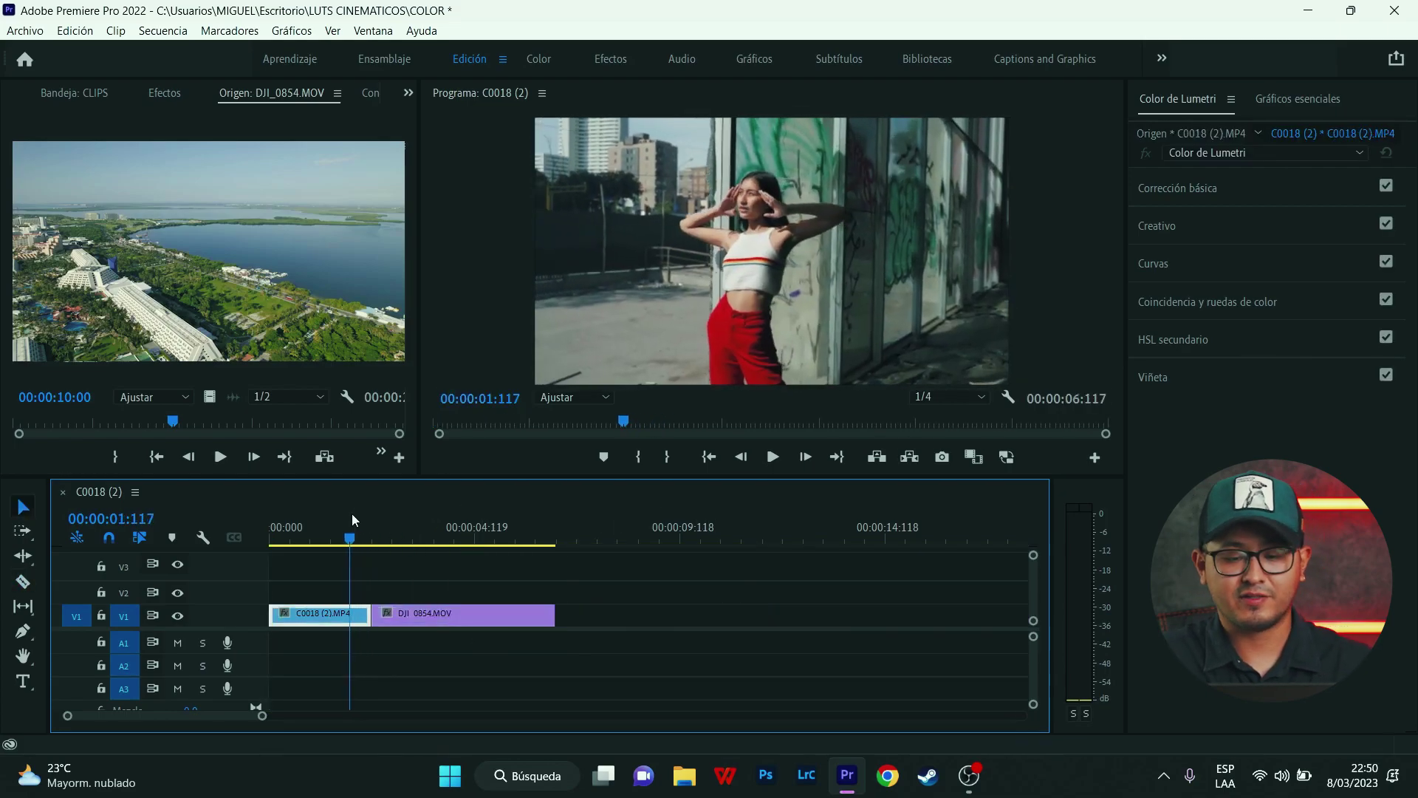
click(326, 524)
drag(329, 531, 340, 532)
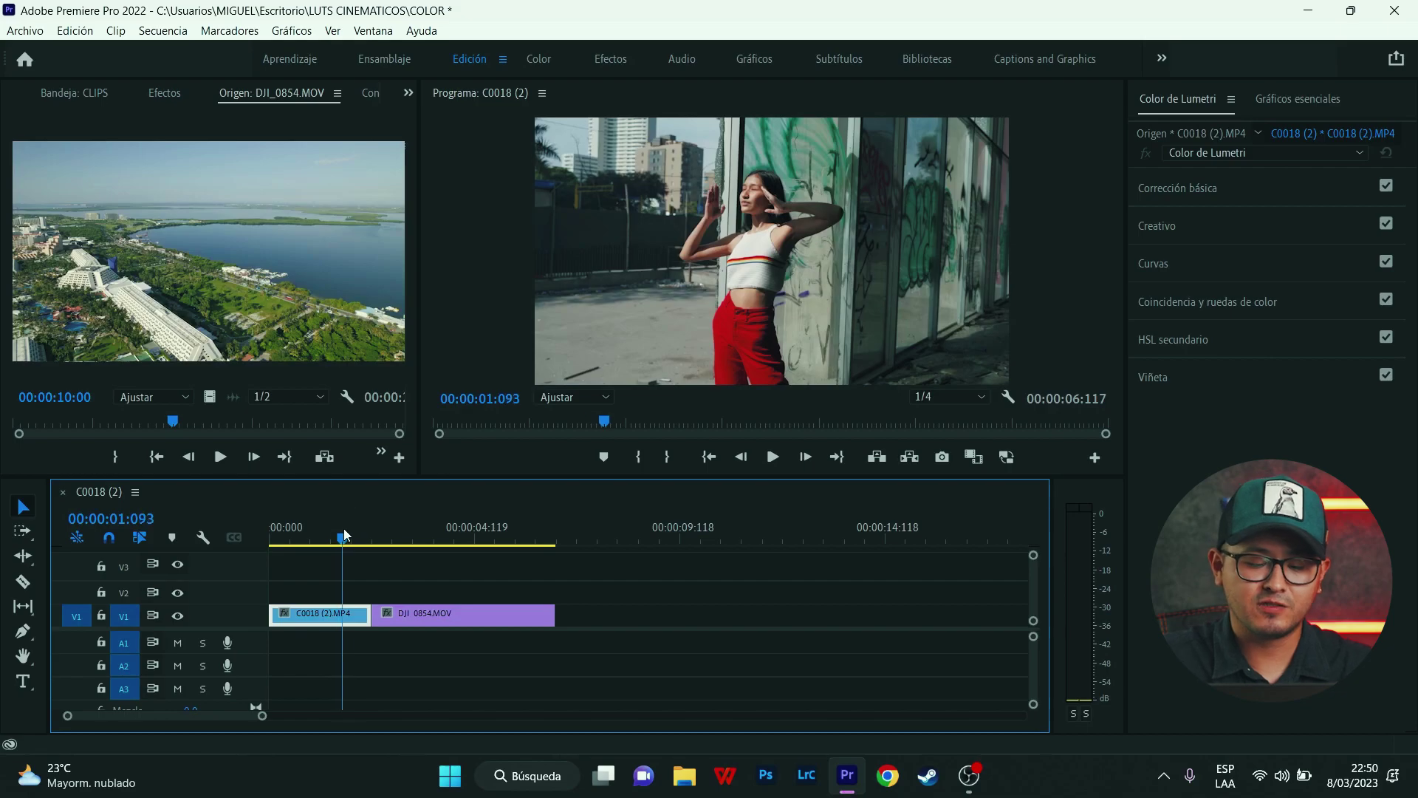
drag(342, 532, 441, 556)
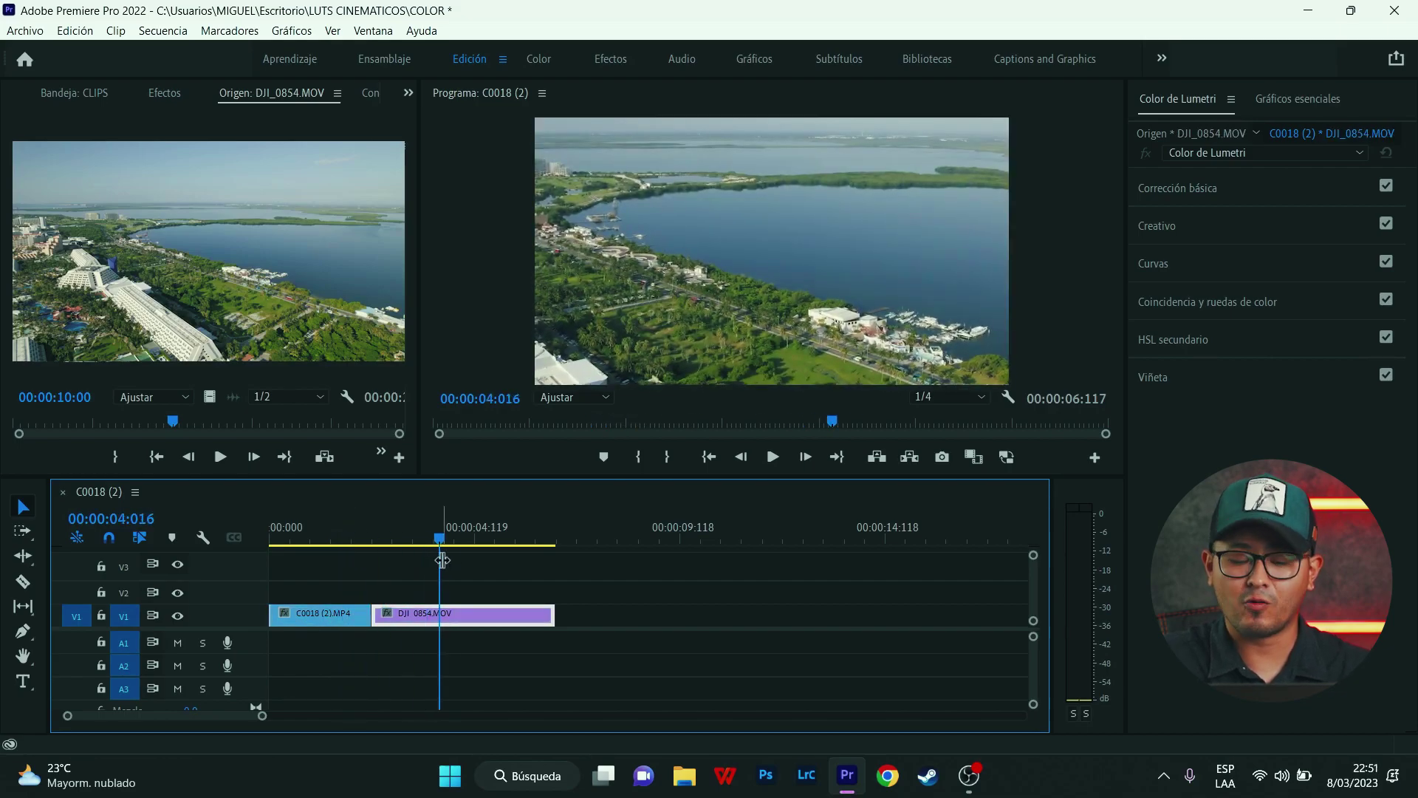
right_click(480, 616)
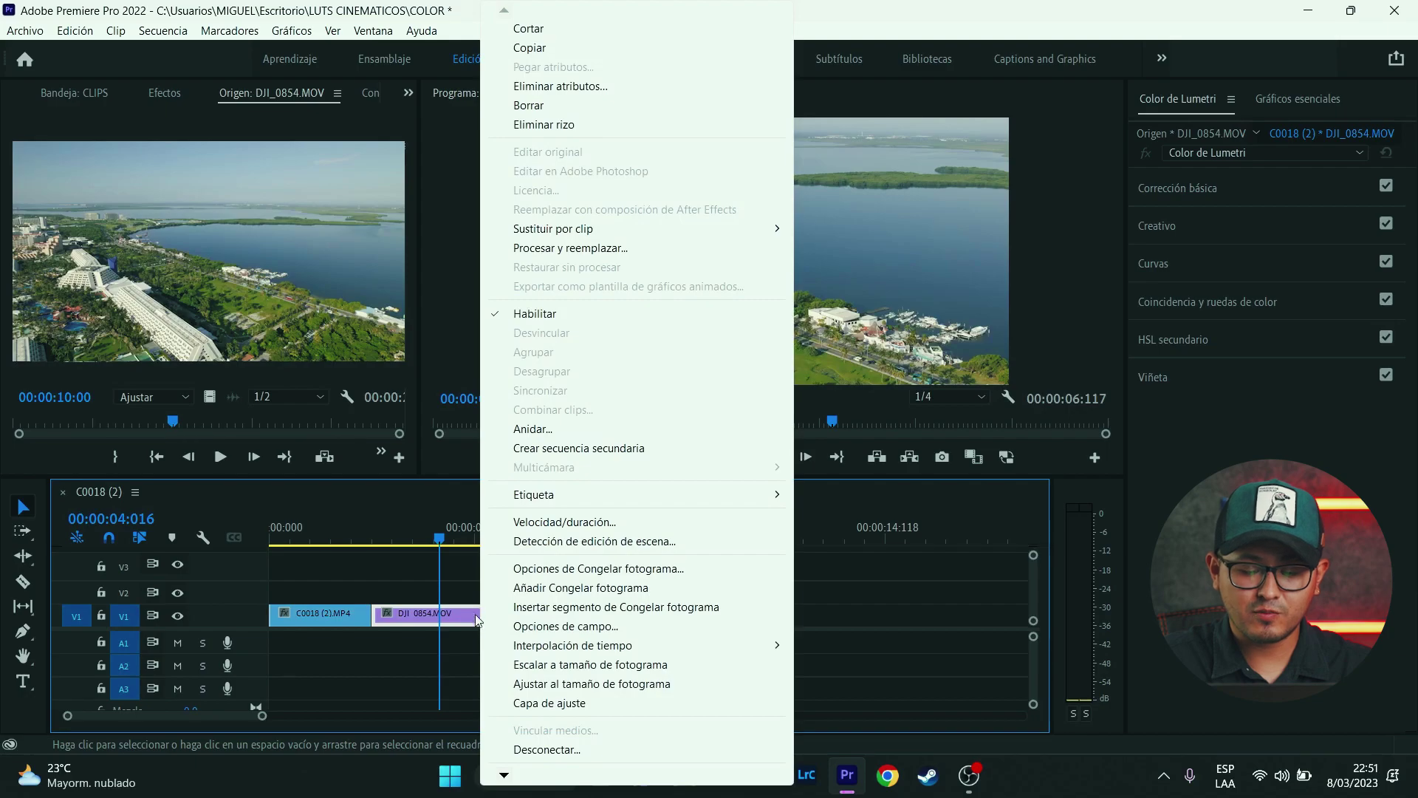
click(569, 687)
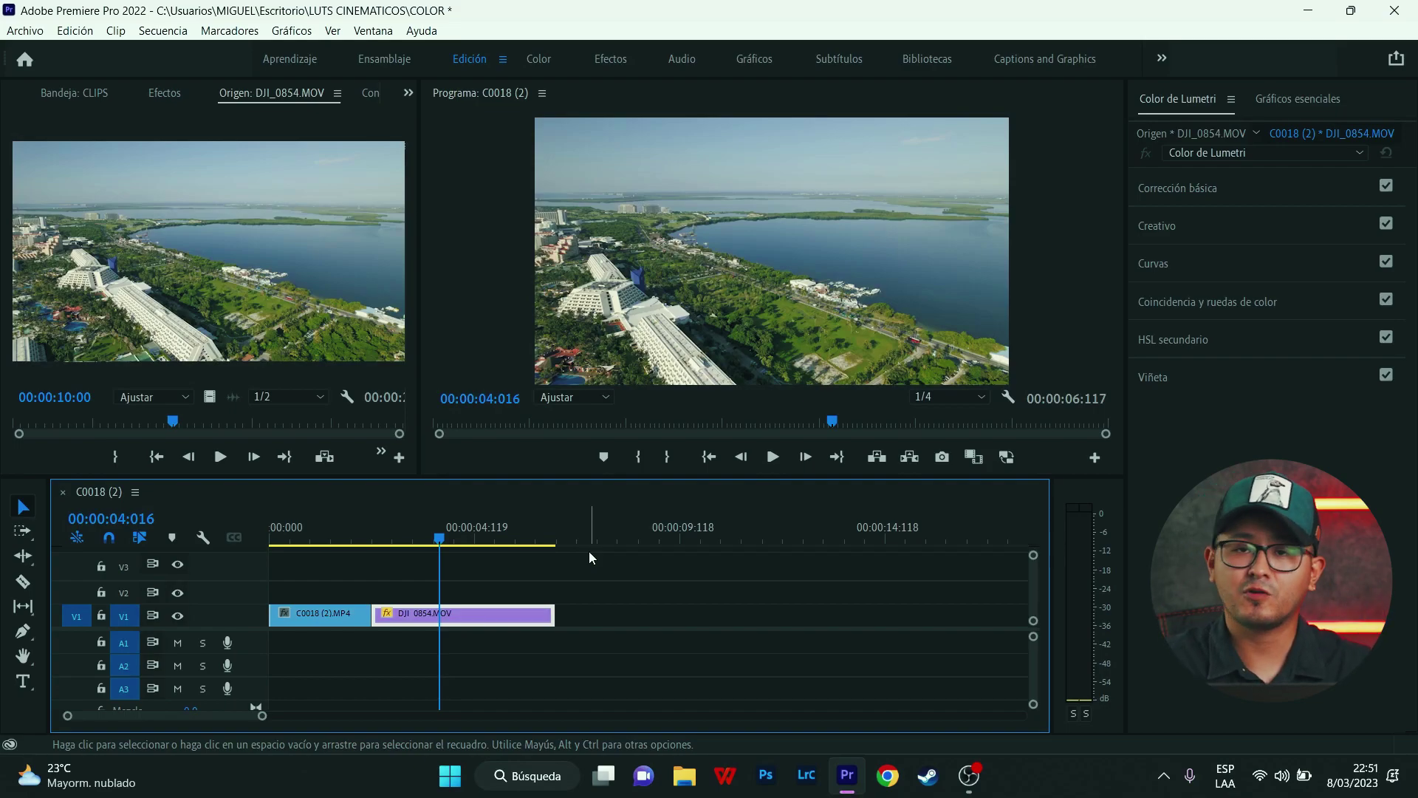
Snap the playhead to the start of the drone clip and show the Effects panel.
drag(439, 539, 351, 563)
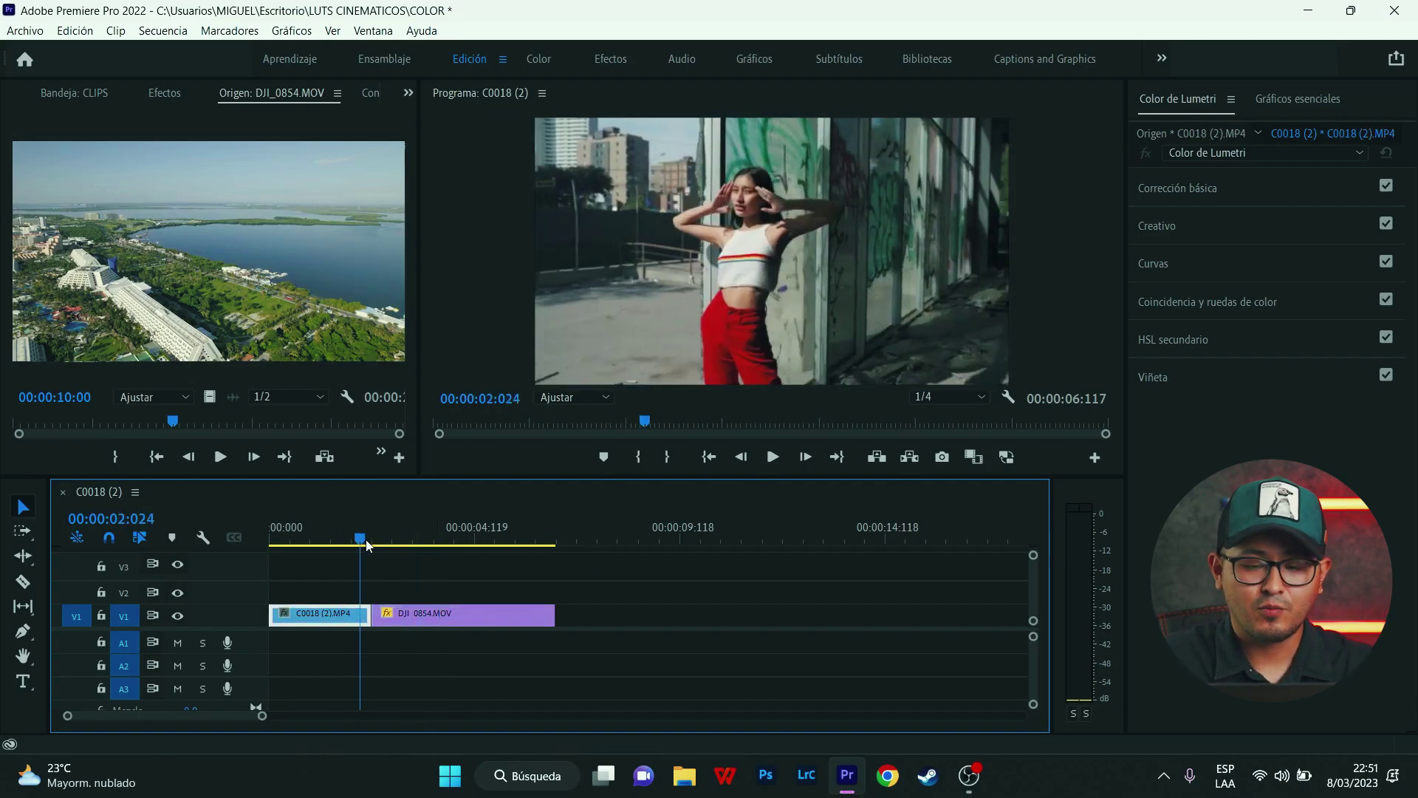
key(Down)
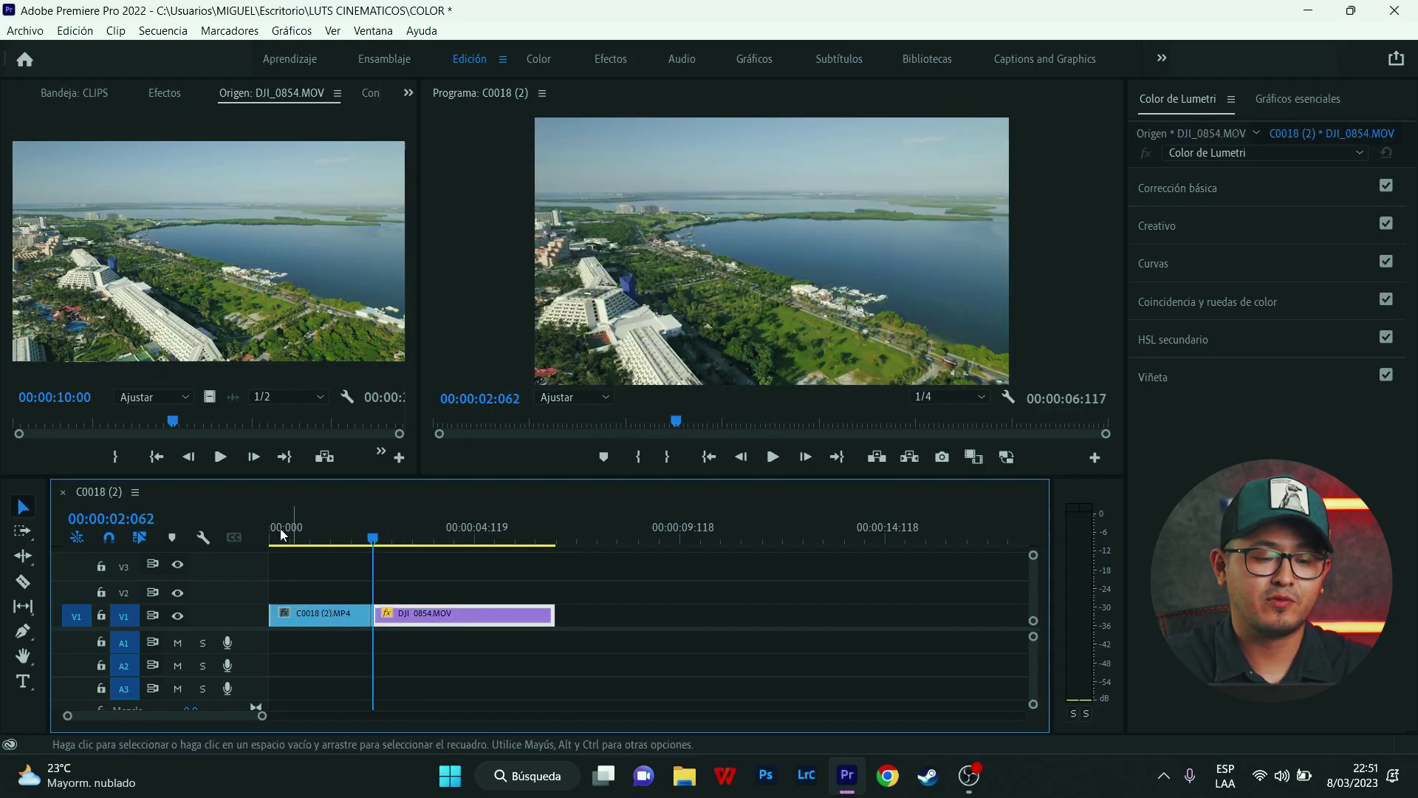
click(180, 93)
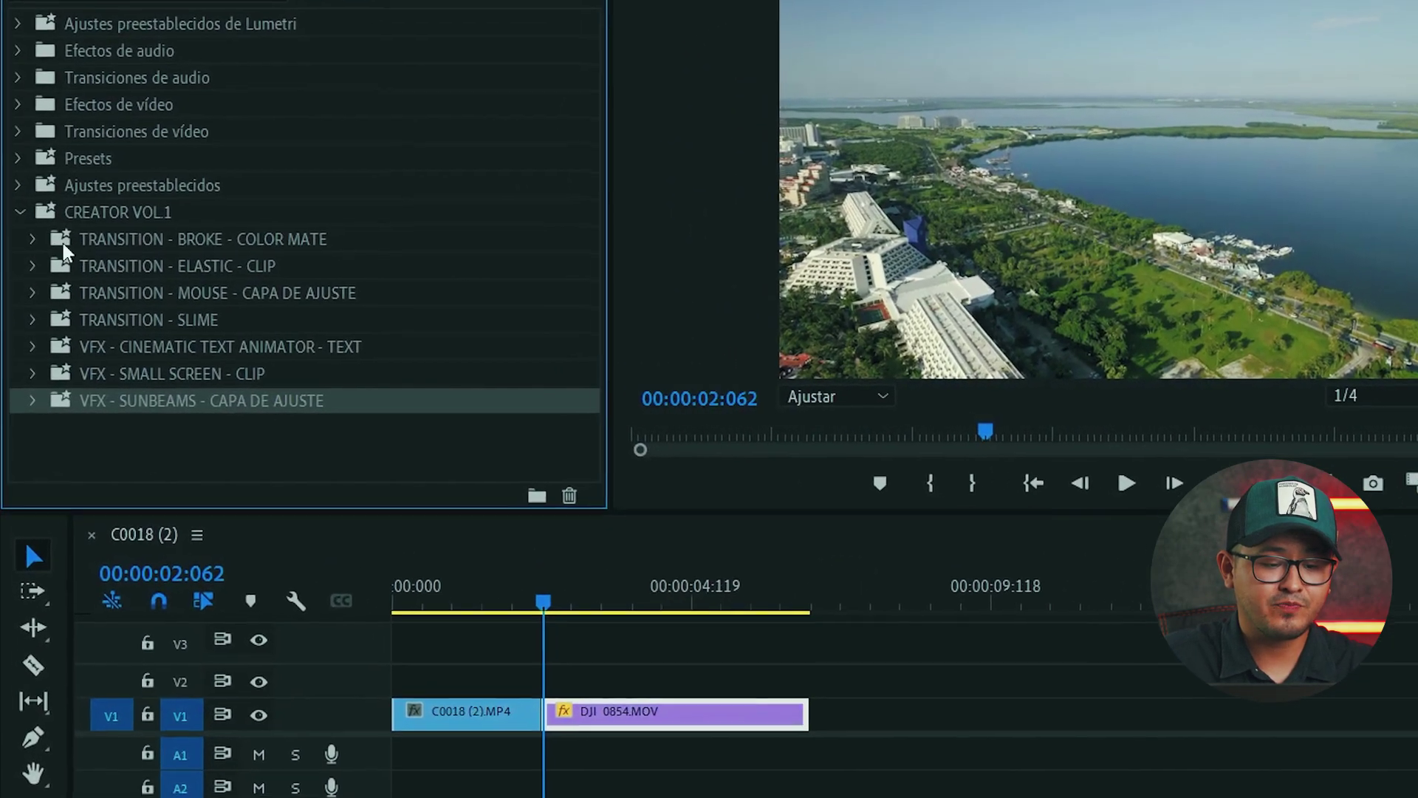
Create a new 1920×1080 black color matte named 'Color mate' in the COLOR project.
click(140, 238)
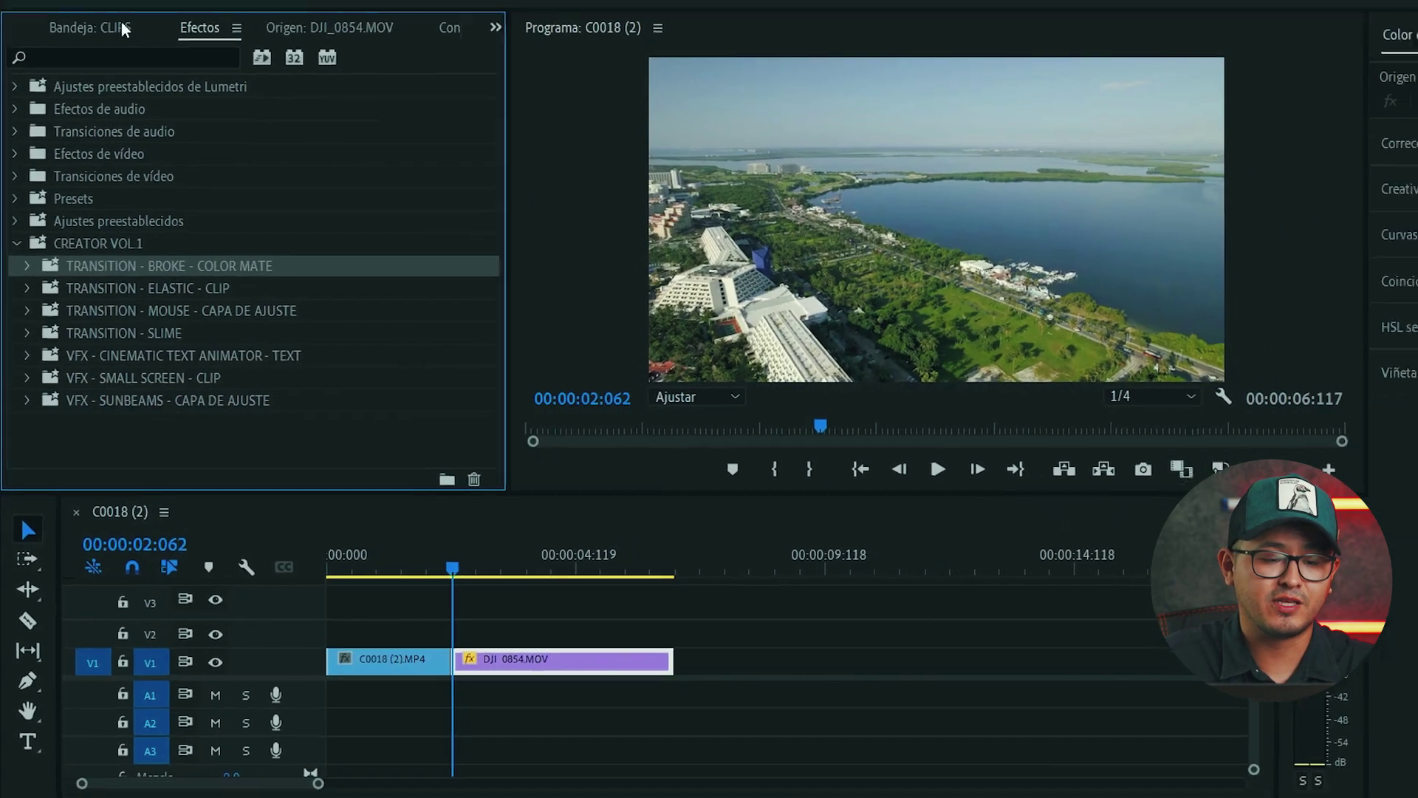
click(73, 102)
click(354, 414)
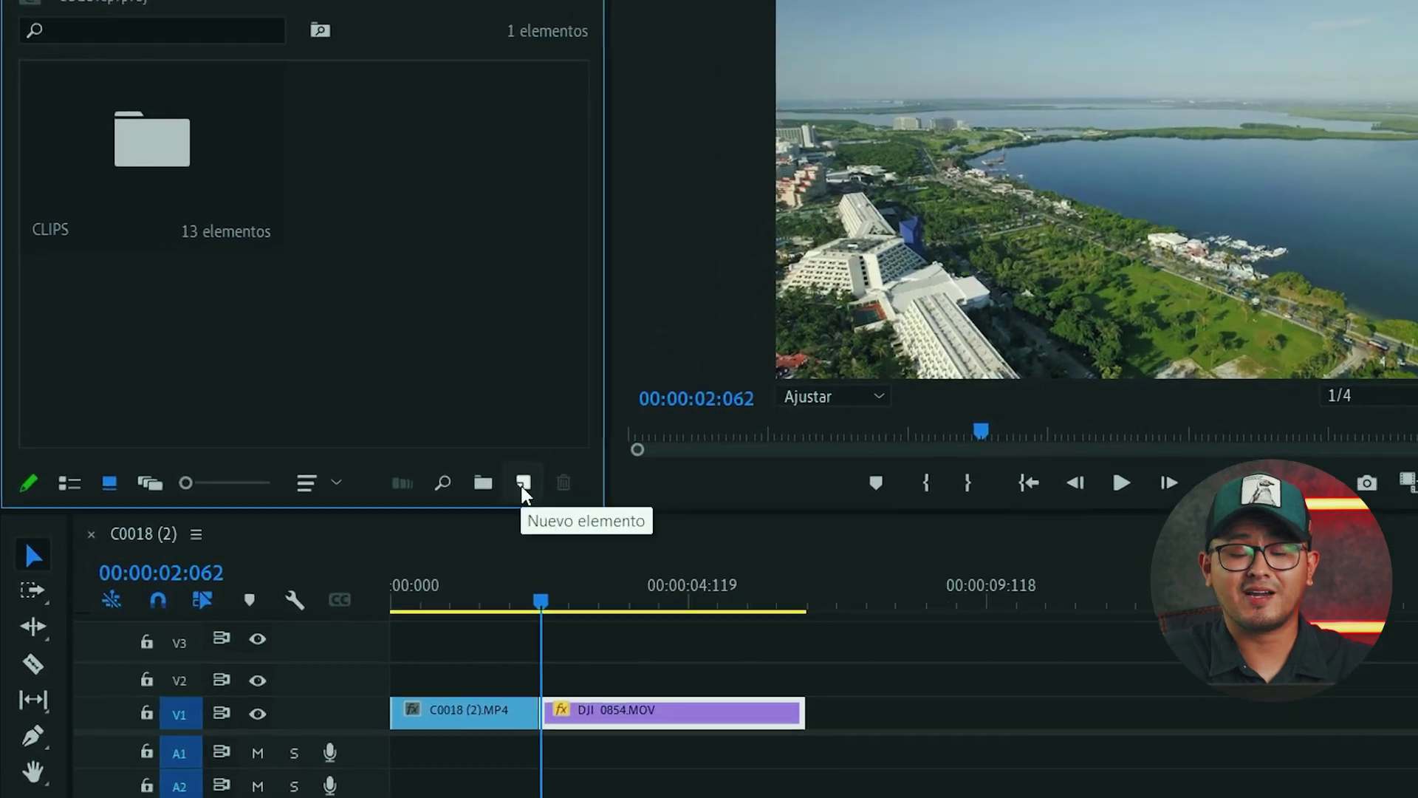
click(361, 457)
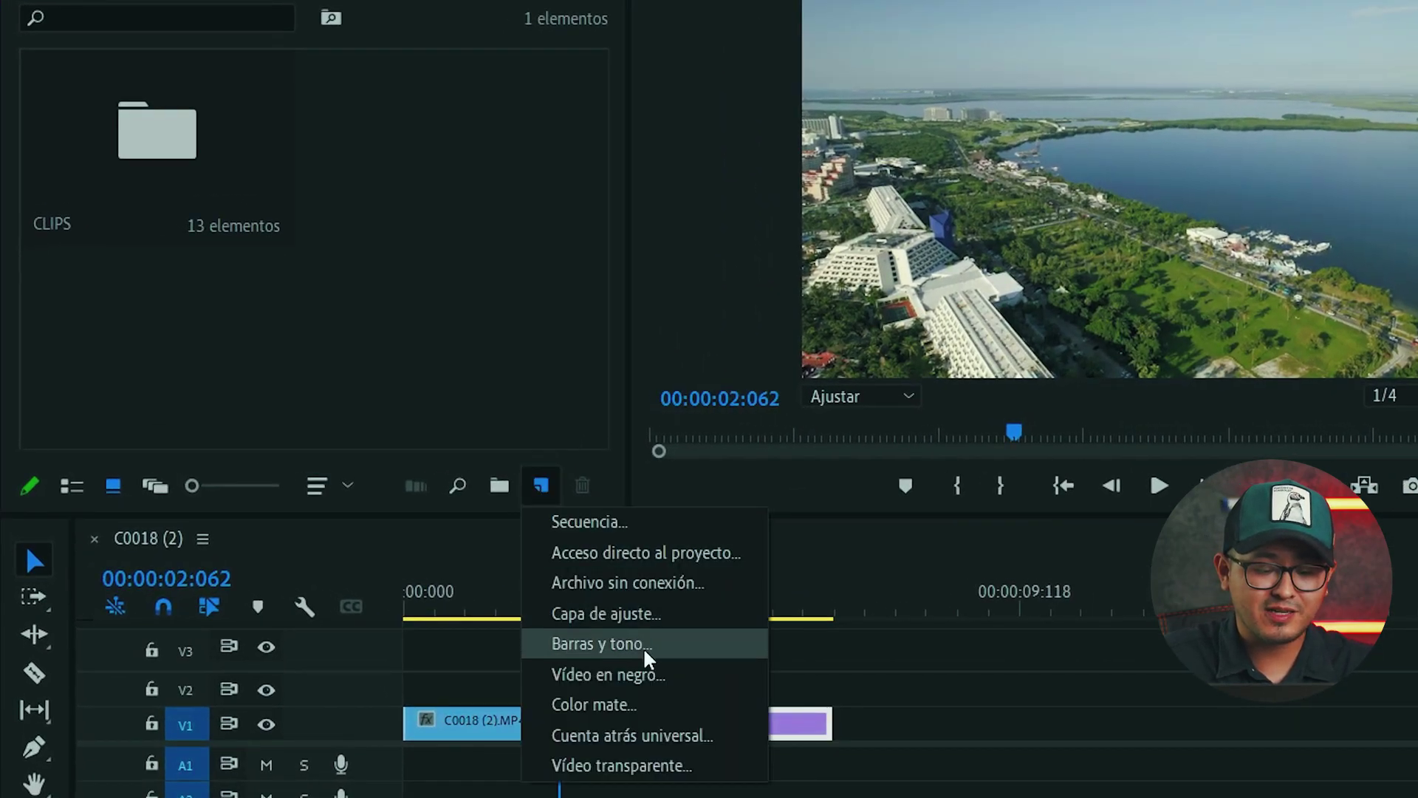
click(608, 710)
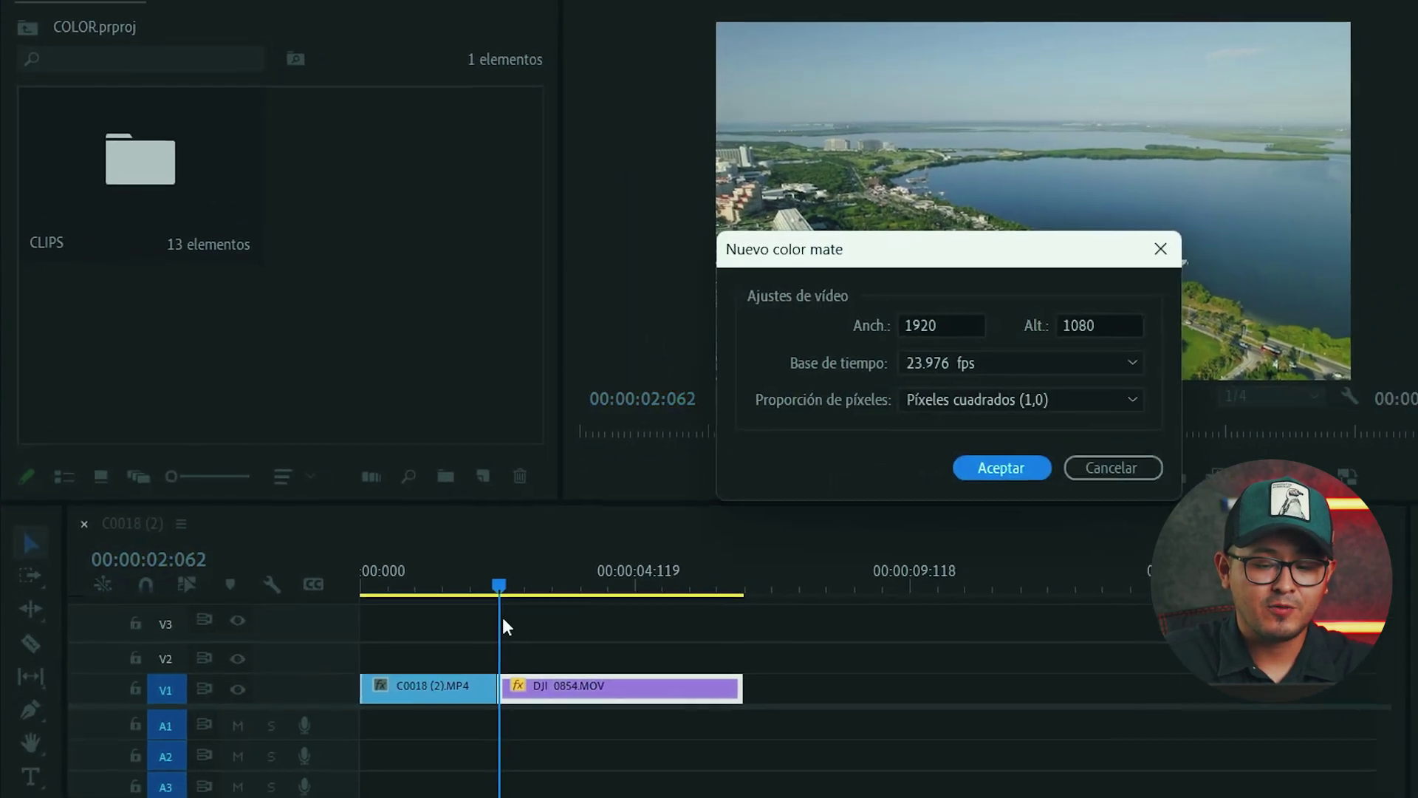
click(775, 453)
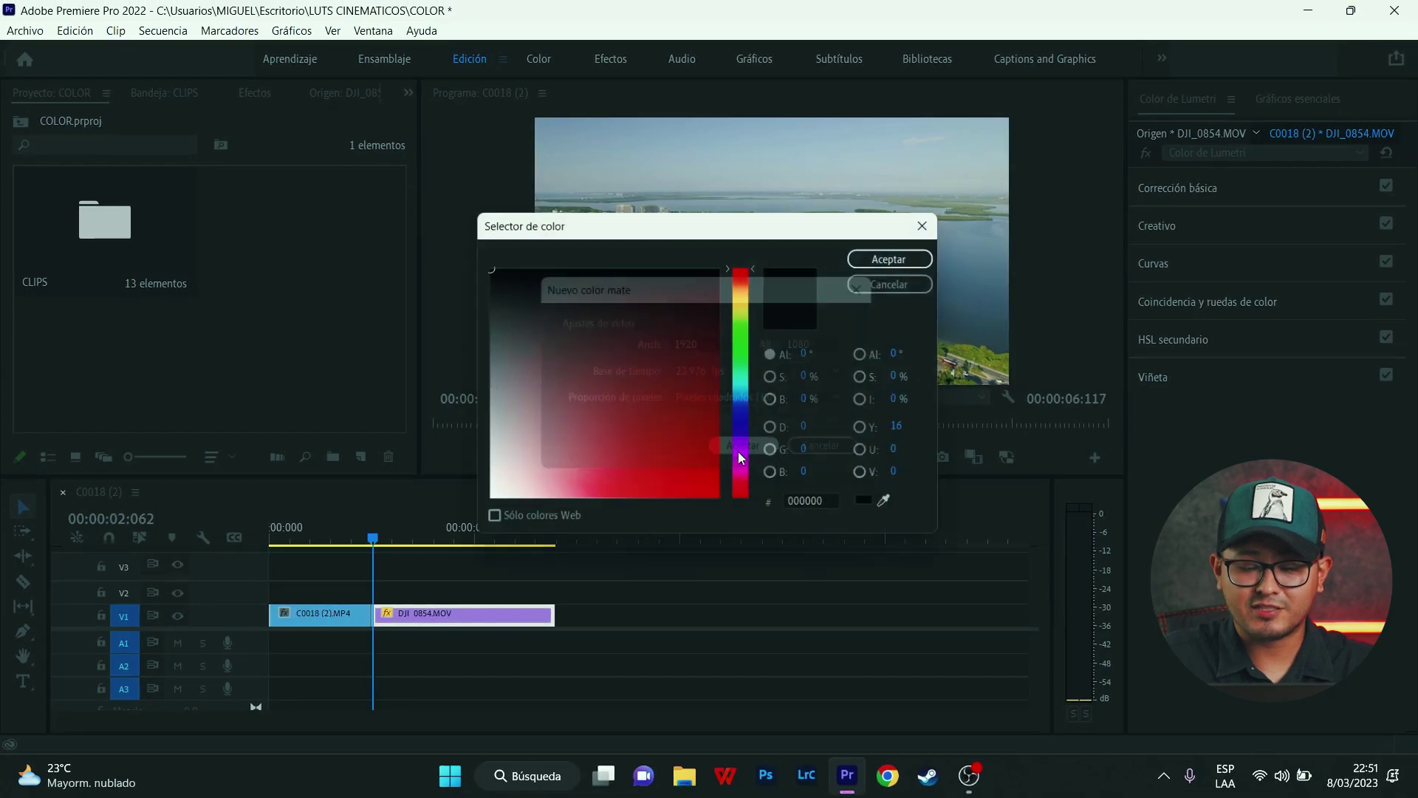
click(896, 256)
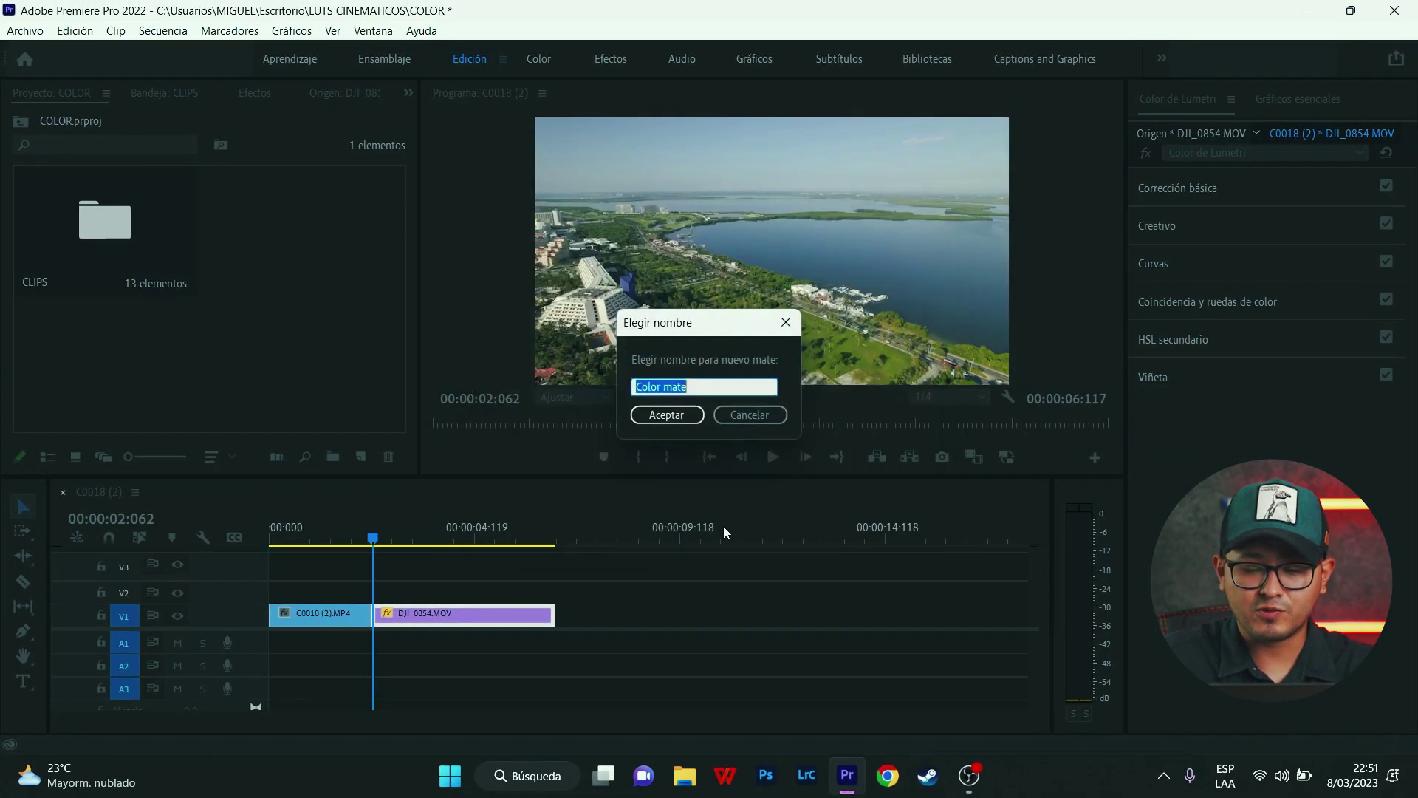
click(673, 418)
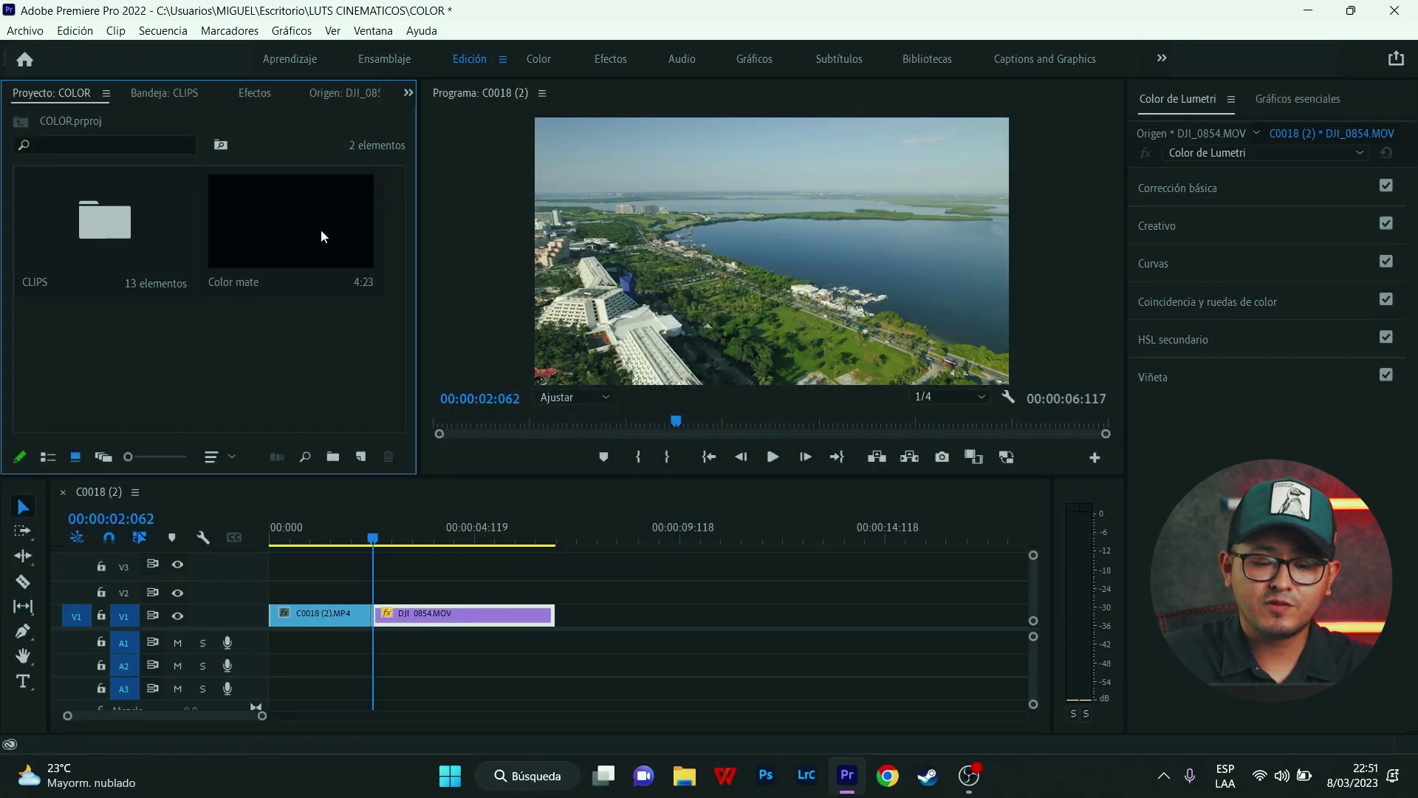
Place Color mate on V2 over the cut and apply the Curve Transition_12 preset to it.
mouse_move(320, 229)
mouse_down()
mouse_move(322, 587)
mouse_move(385, 589)
mouse_up()
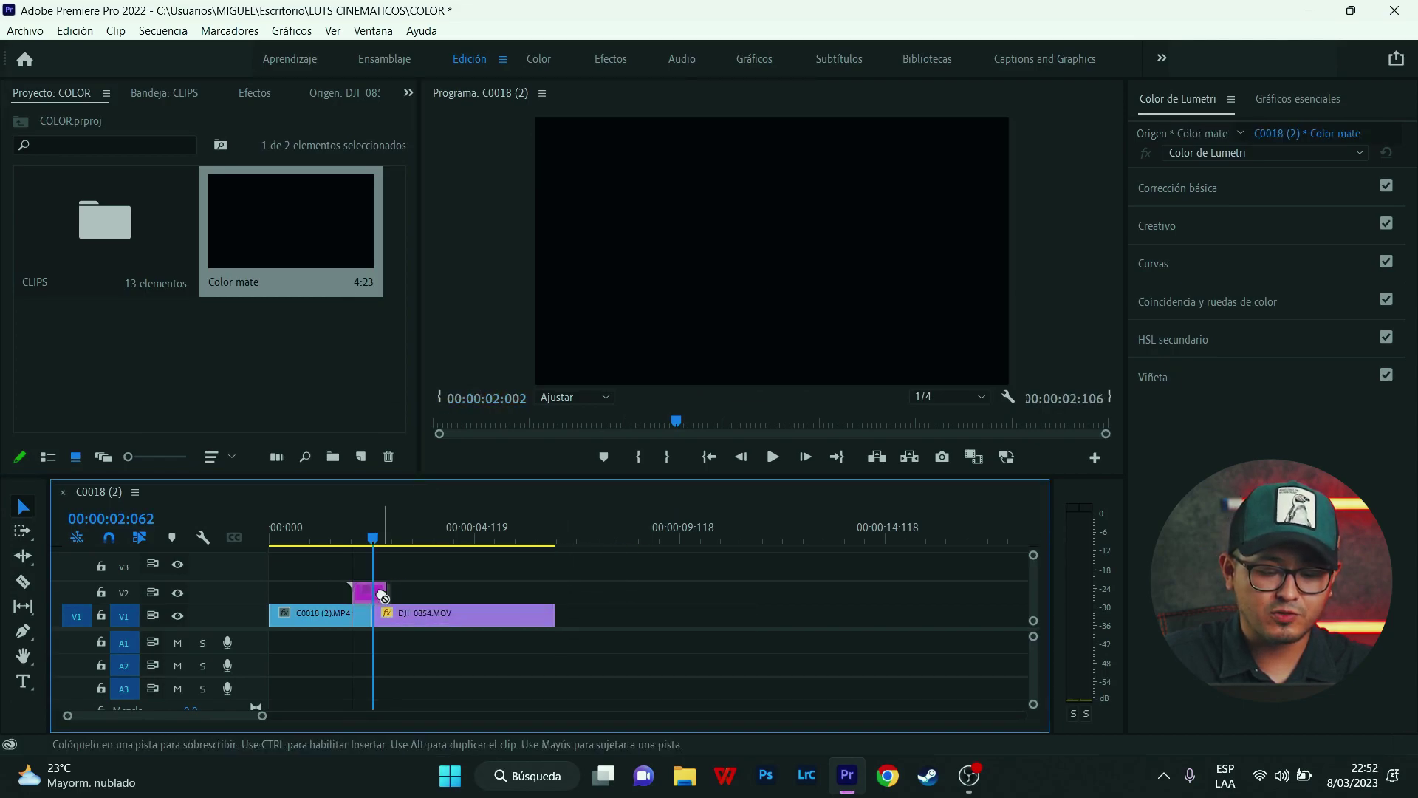
click(255, 94)
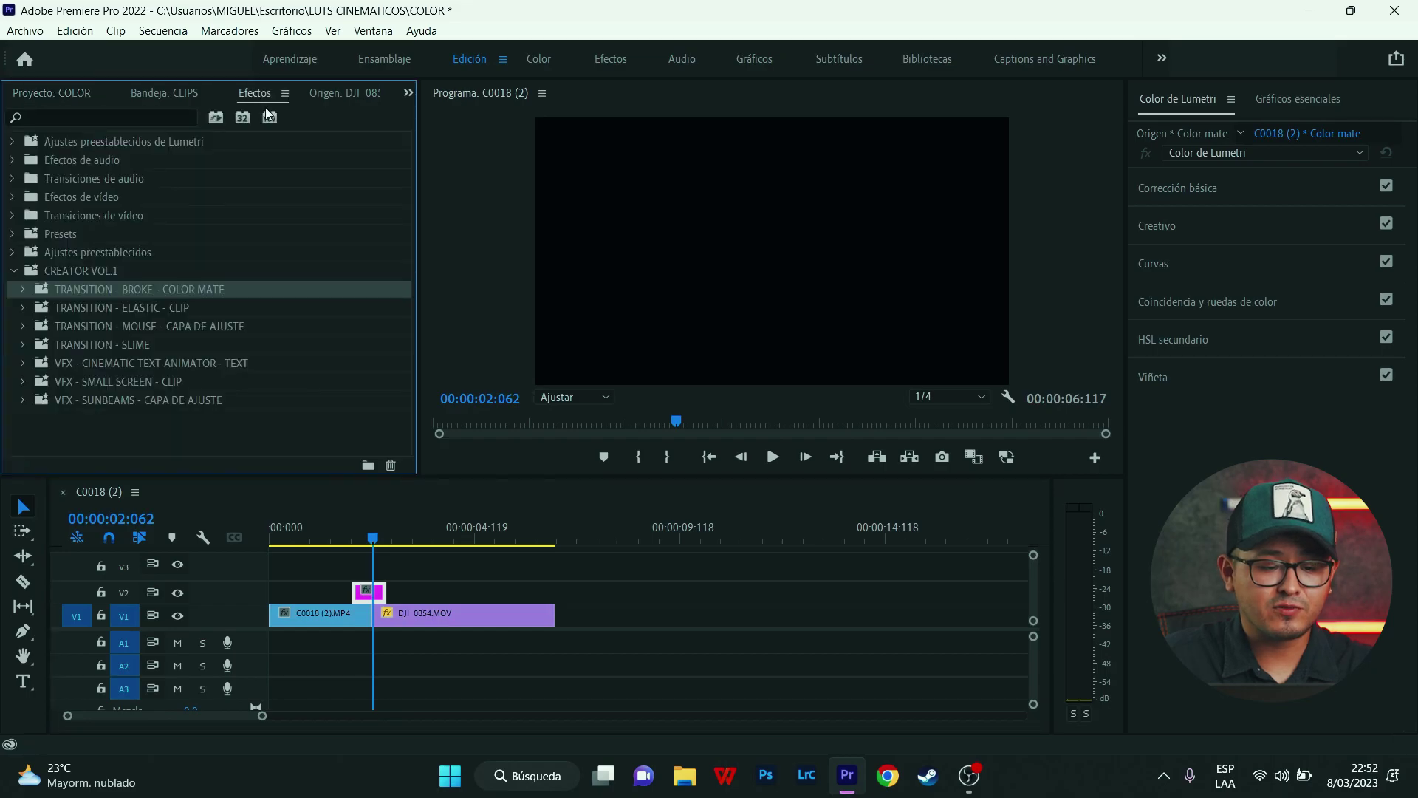
click(23, 290)
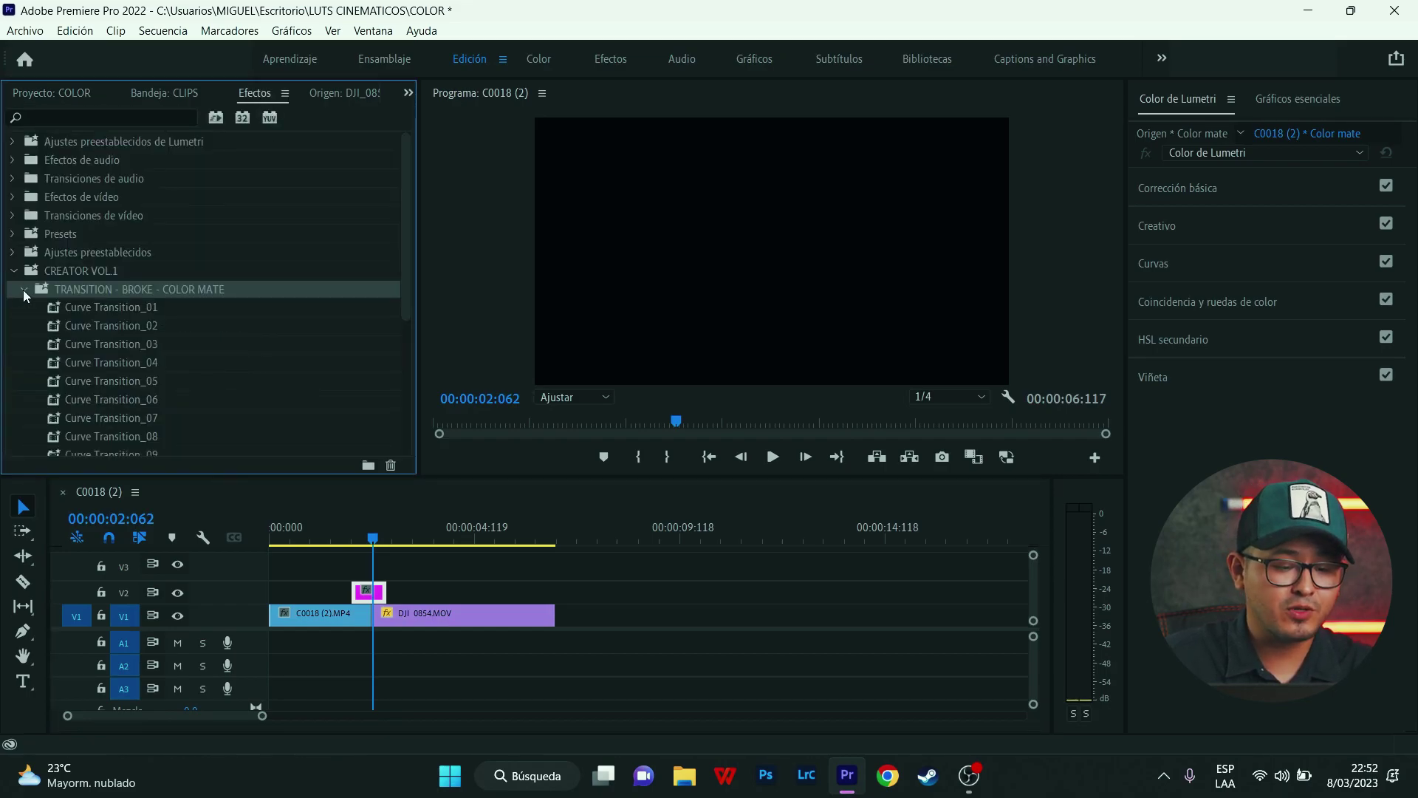
scroll(164, 325, down, 2)
scroll(211, 283, down, 1)
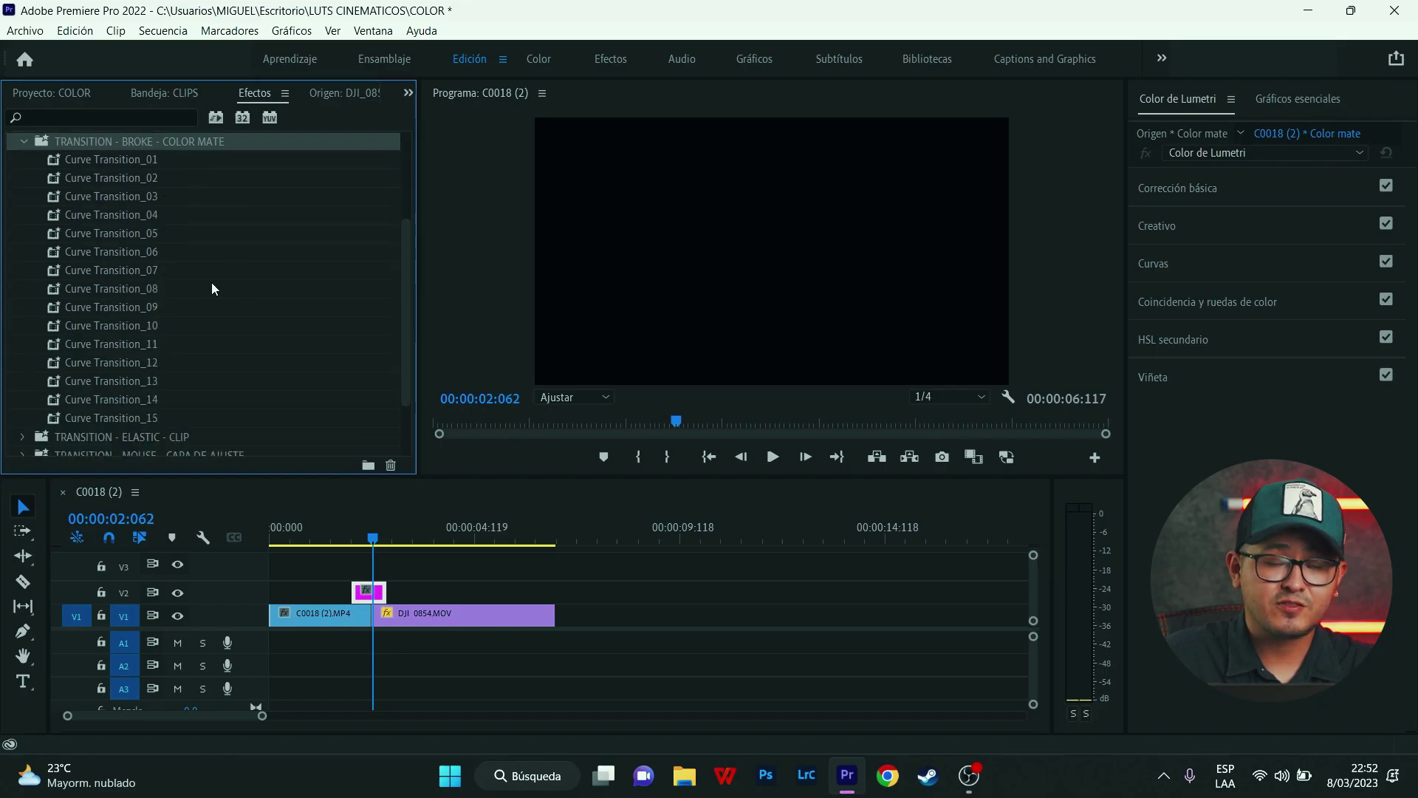
click(114, 362)
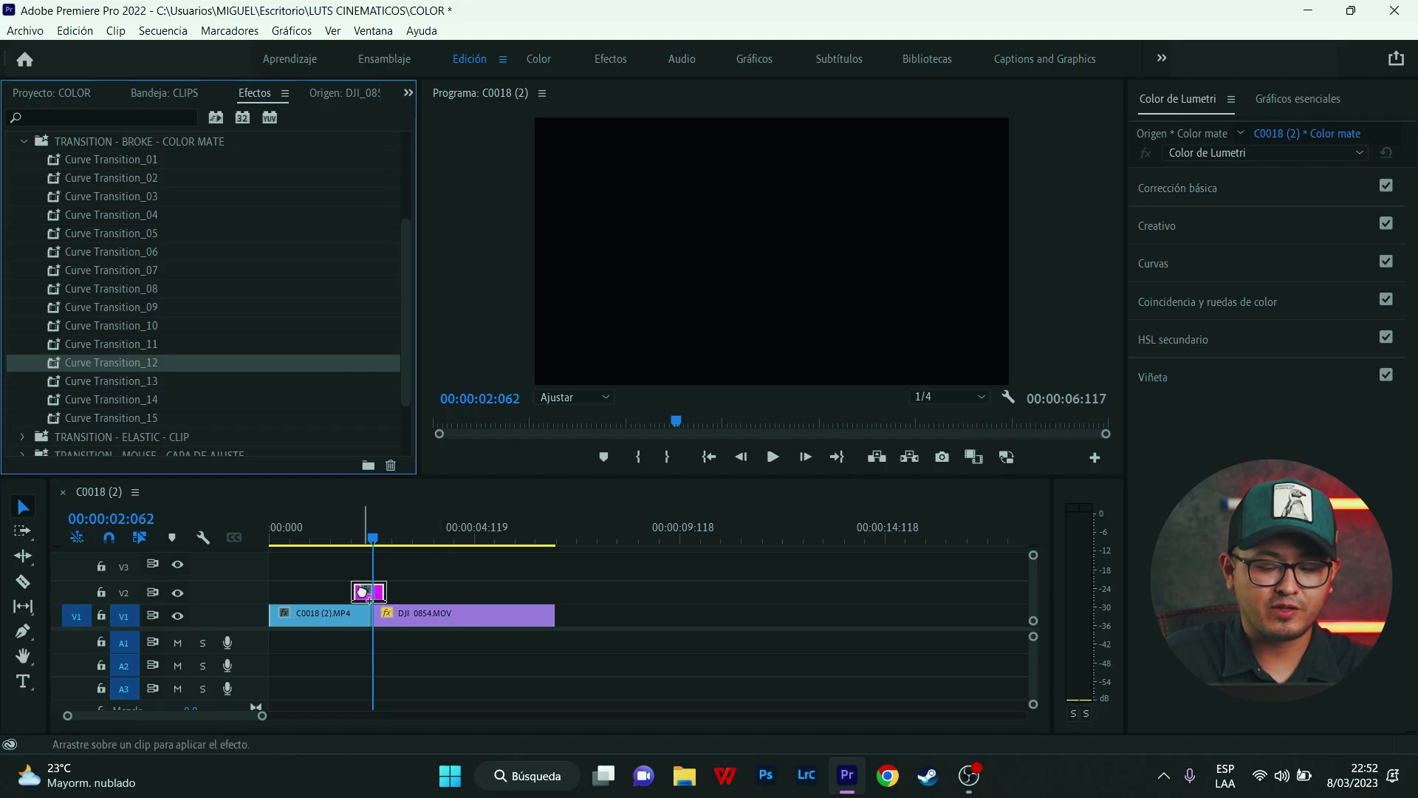
drag(390, 487, 368, 591)
Lengthen the Color mate clip and shift it 26 frames earlier to align the wipe.
click(346, 530)
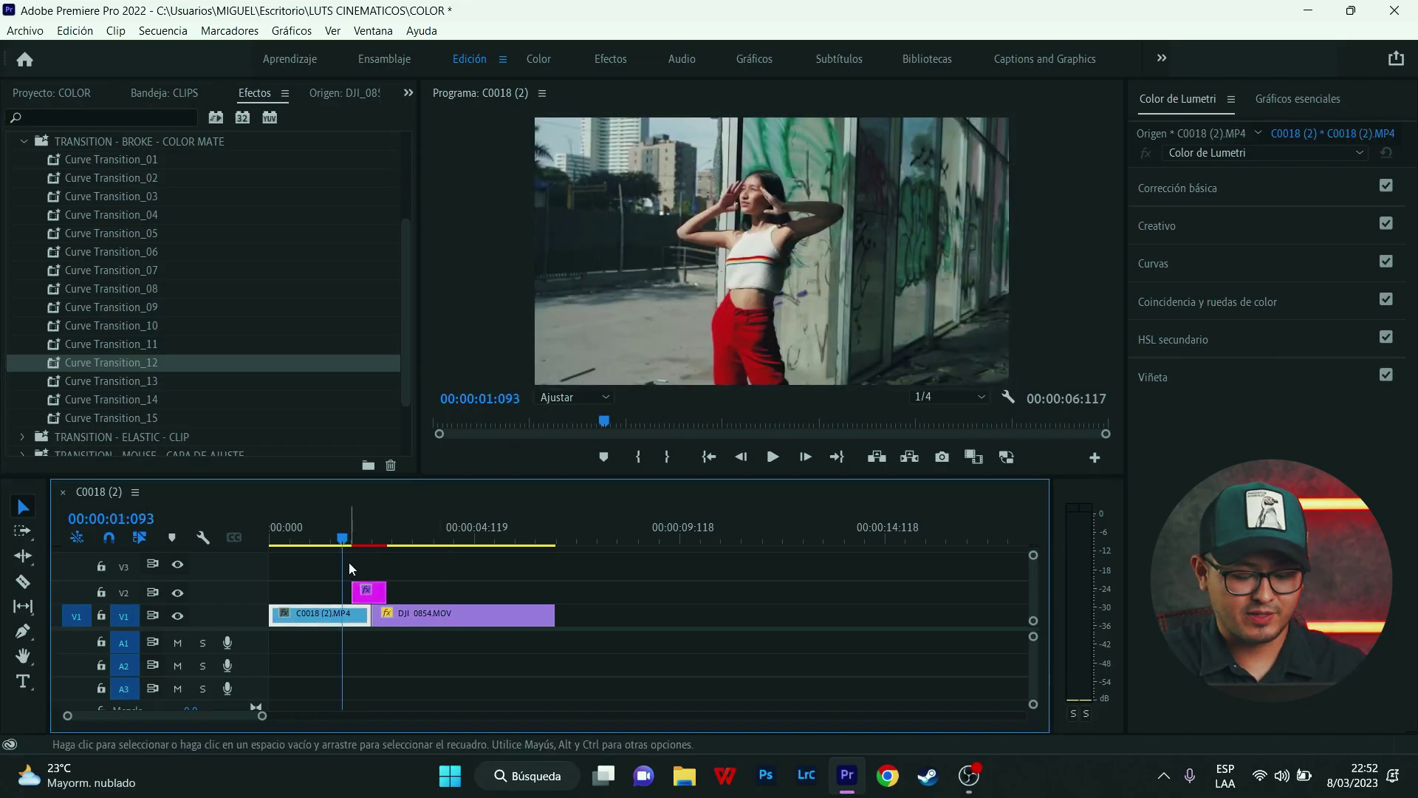
scroll(338, 570, up, 3)
scroll(378, 570, up, 3)
drag(311, 537, 415, 548)
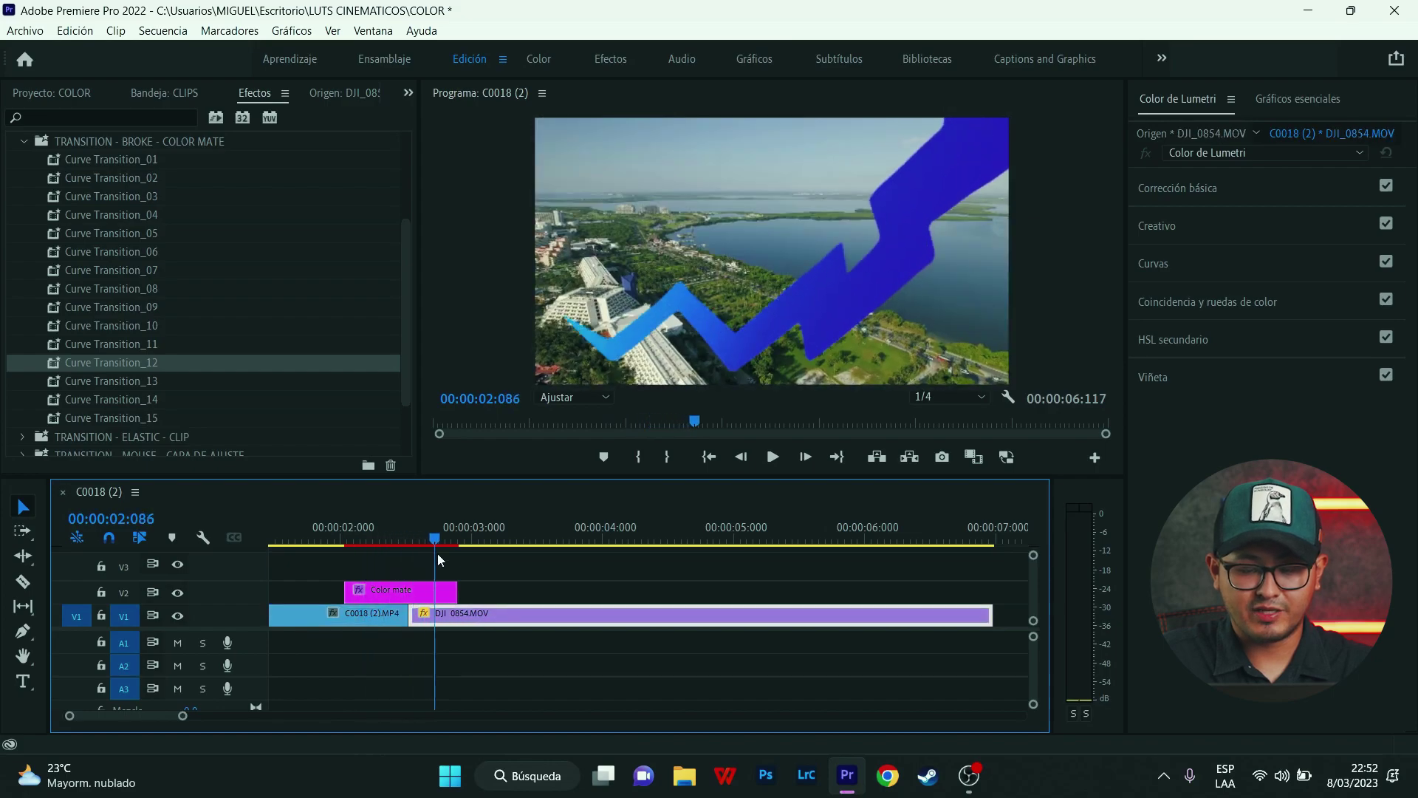
mouse_move(415, 548)
mouse_down()
mouse_move(939, 589)
mouse_move(762, 591)
mouse_move(538, 548)
mouse_up()
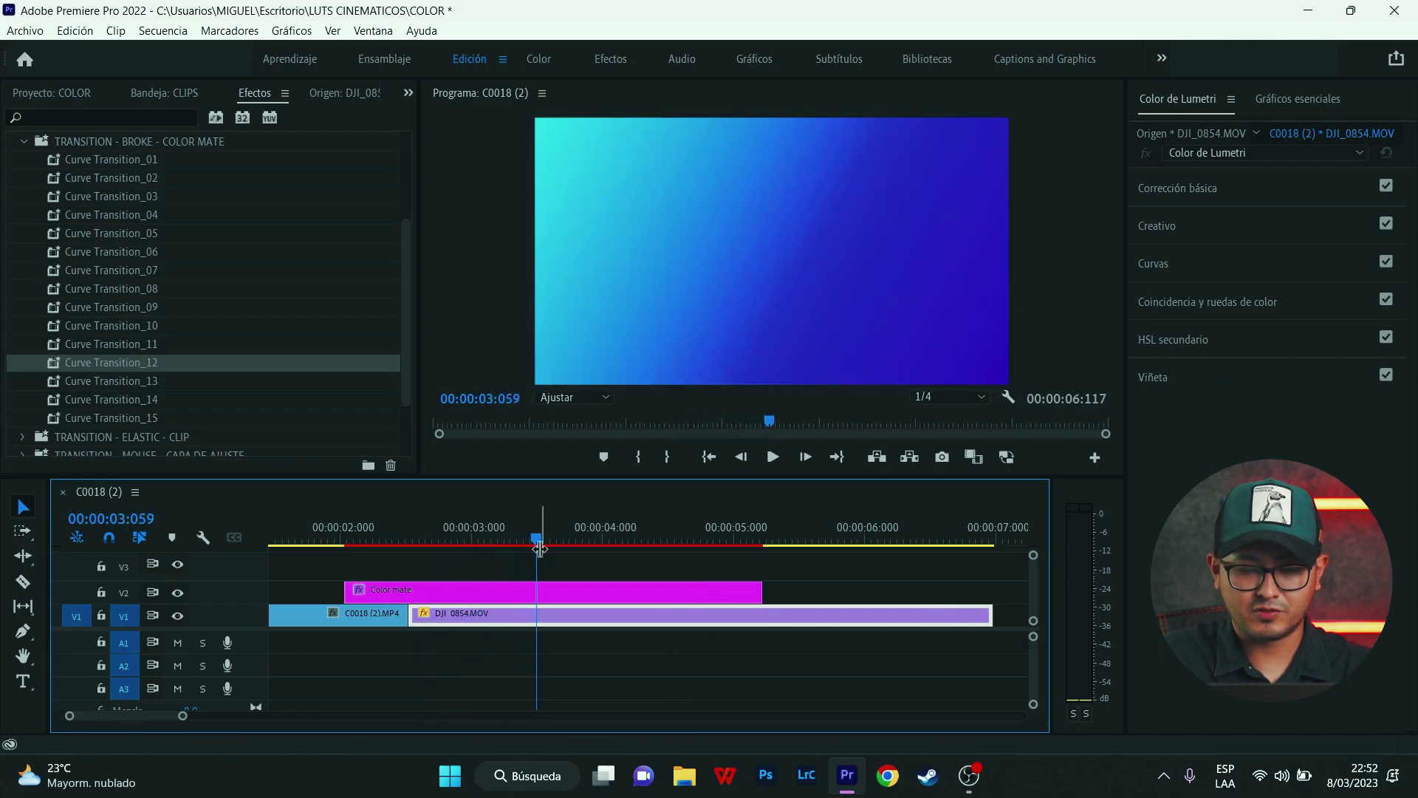
click(561, 589)
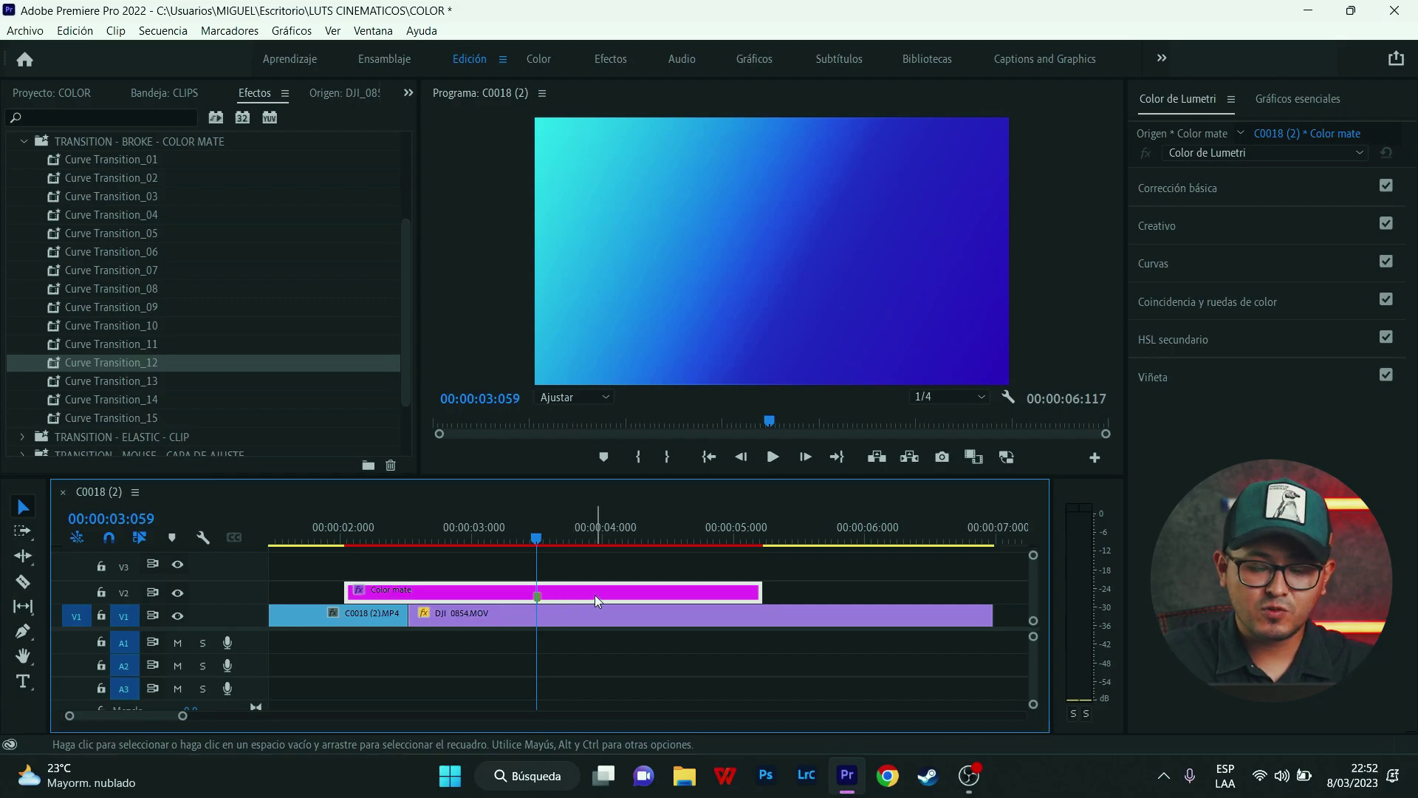
drag(595, 595, 468, 595)
Zoom out the timeline and play back the blue wipe transition.
key(minus)
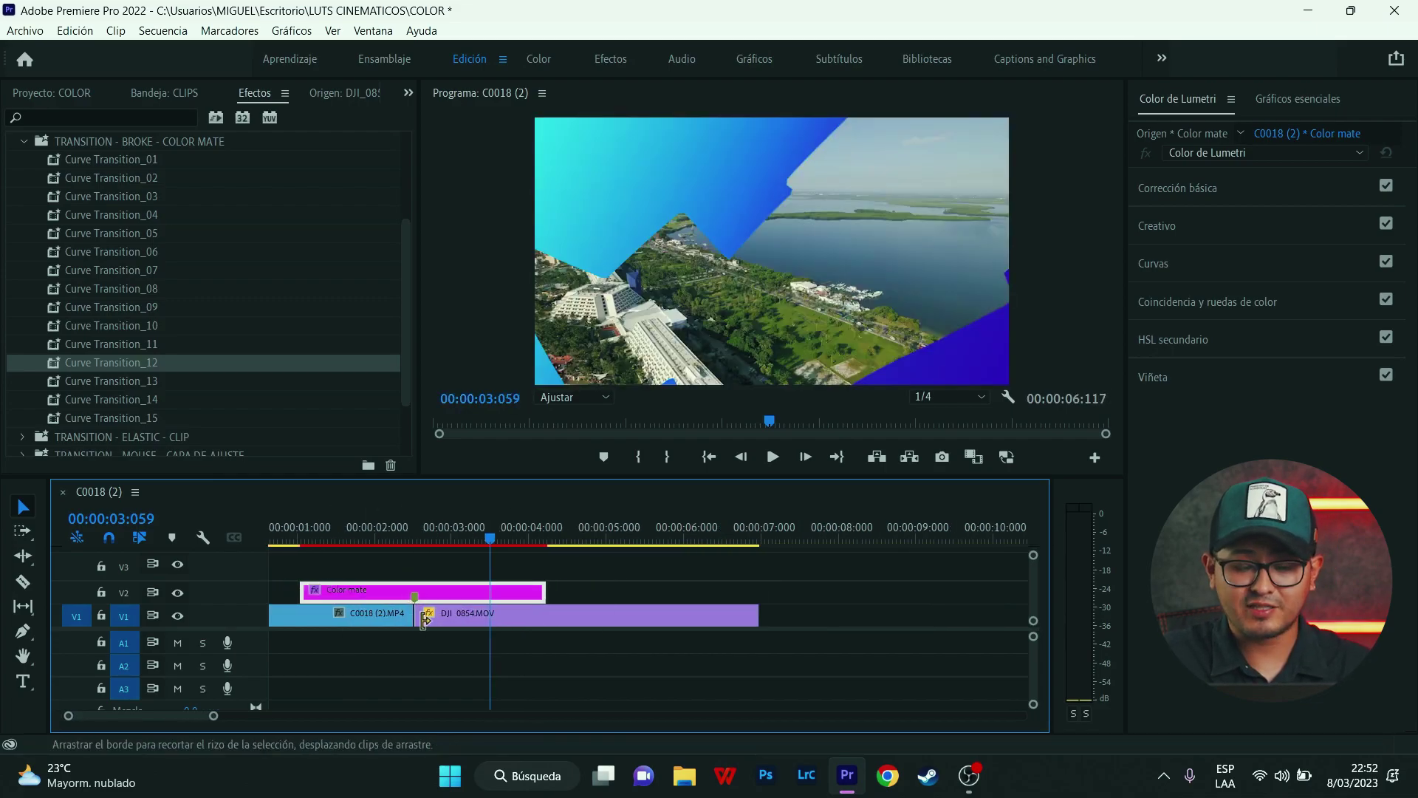
drag(321, 538, 431, 556)
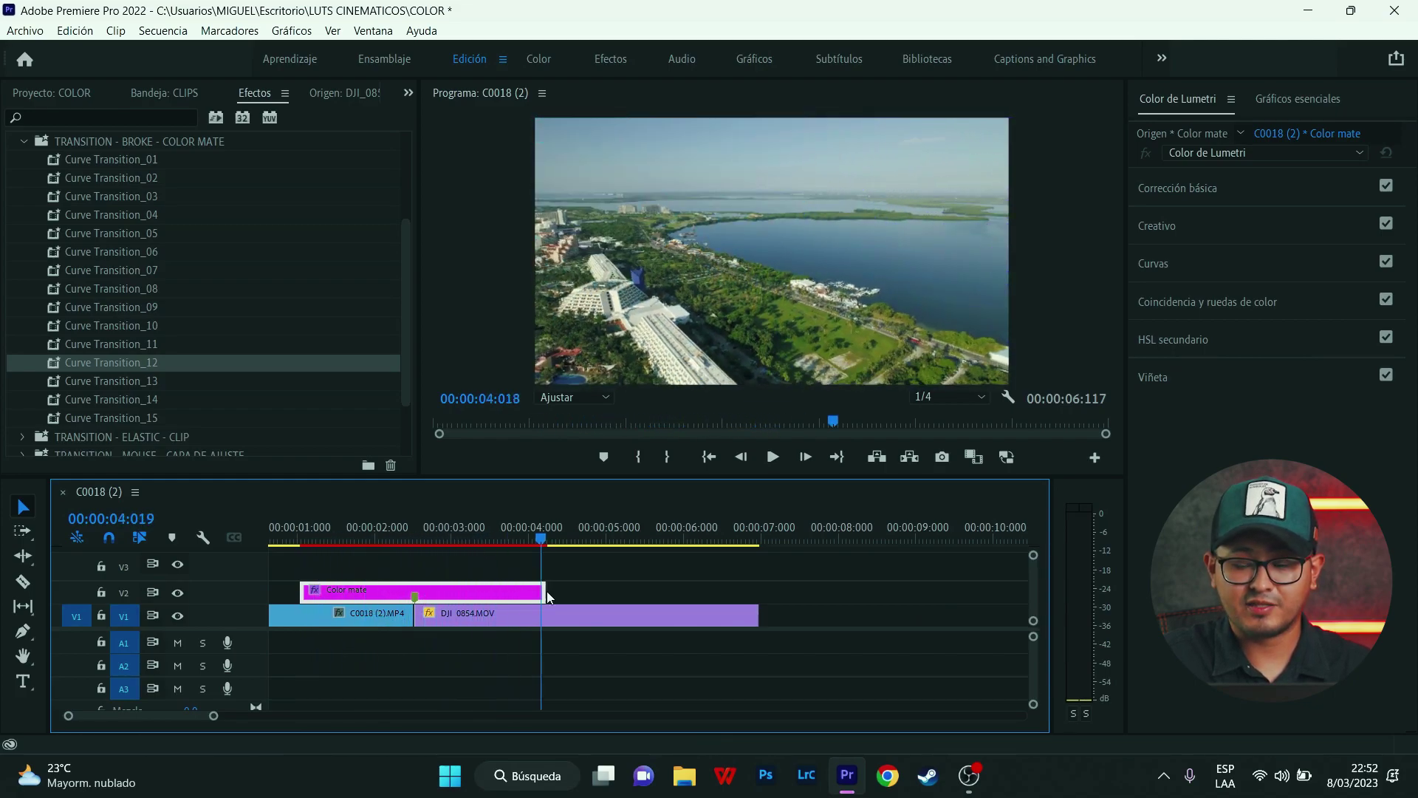
key(space)
key(space)
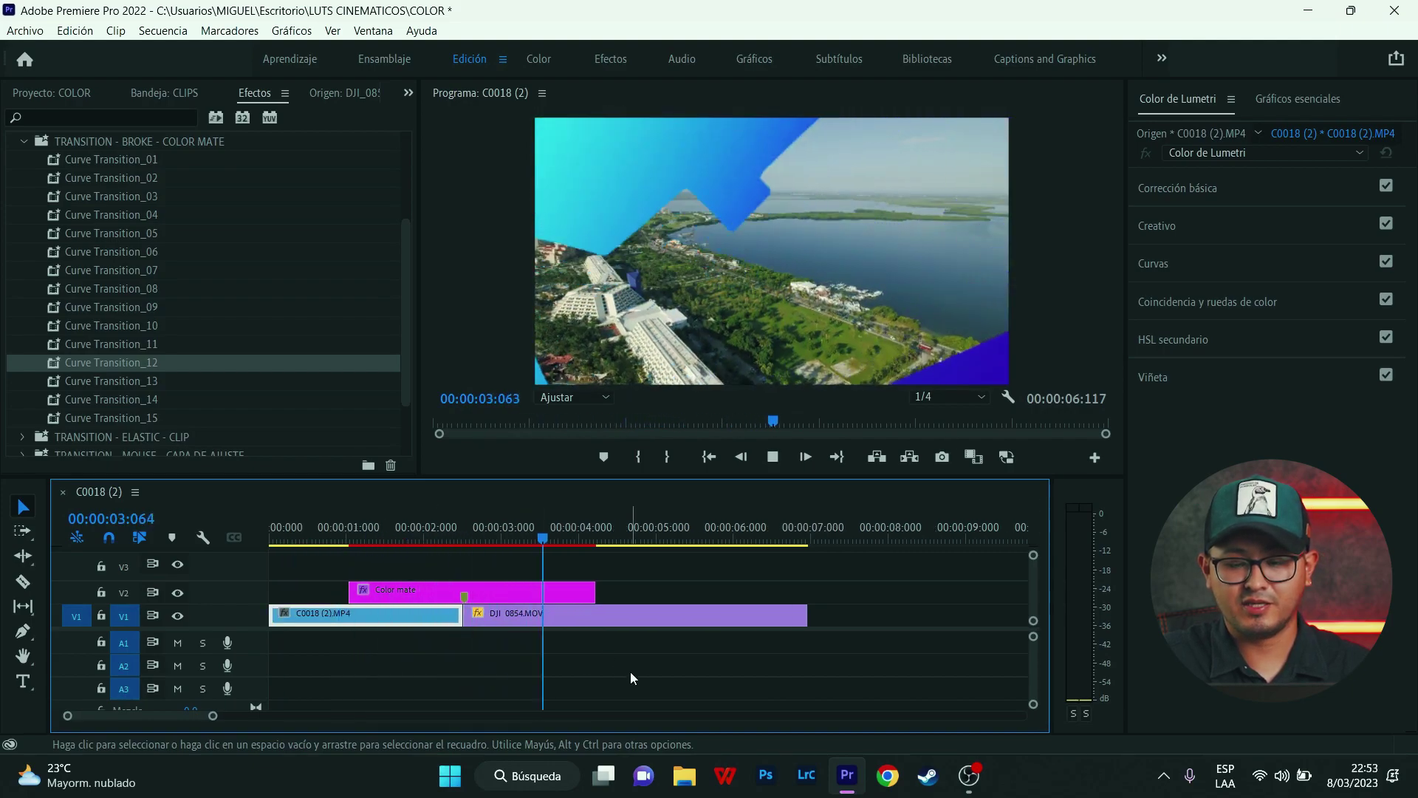
key(space)
click(543, 610)
key(minus)
scroll(18, 193, up, 1)
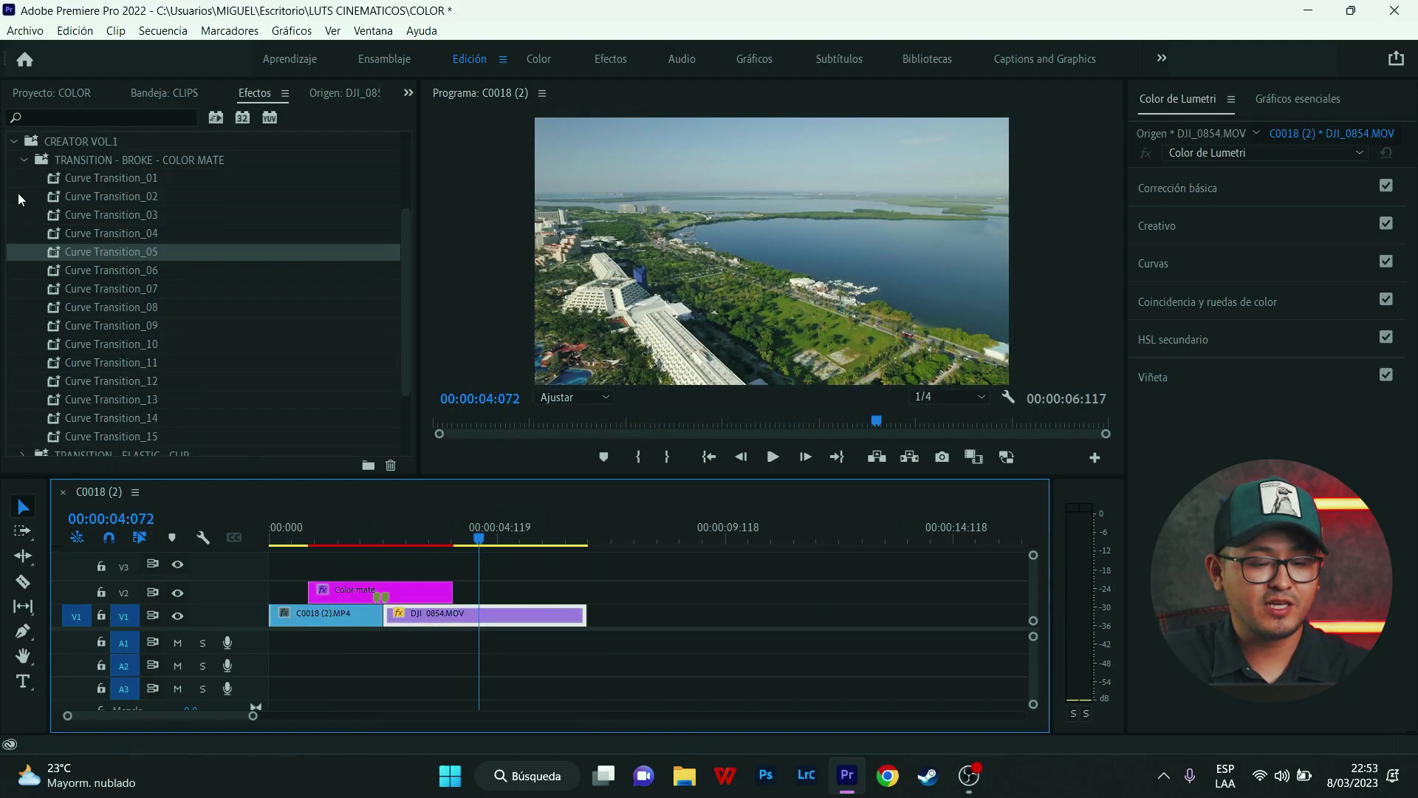
click(24, 159)
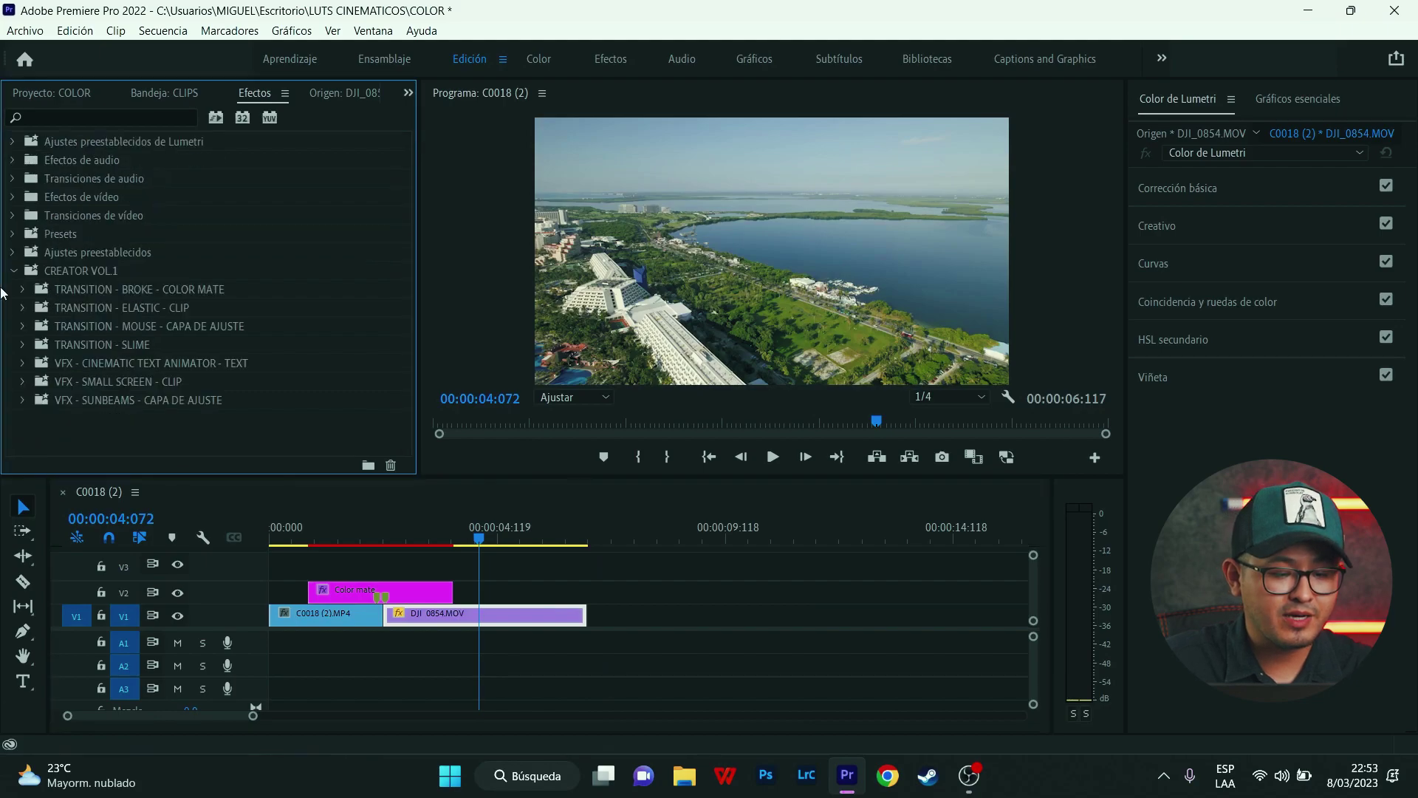
Remove the Color mate clip's attributes with Eliminar atributos, then delete it from V2.
right_click(408, 591)
click(512, 87)
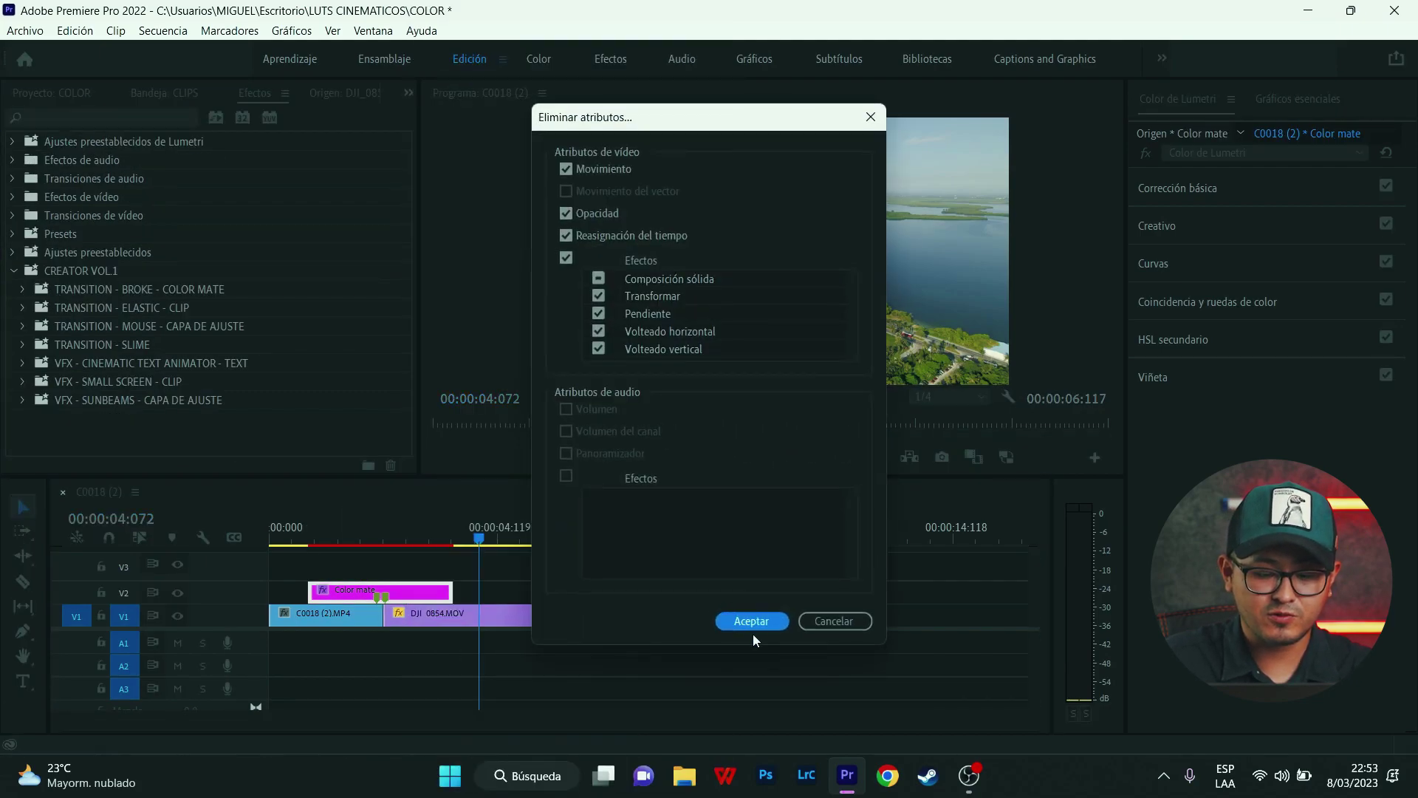
click(748, 622)
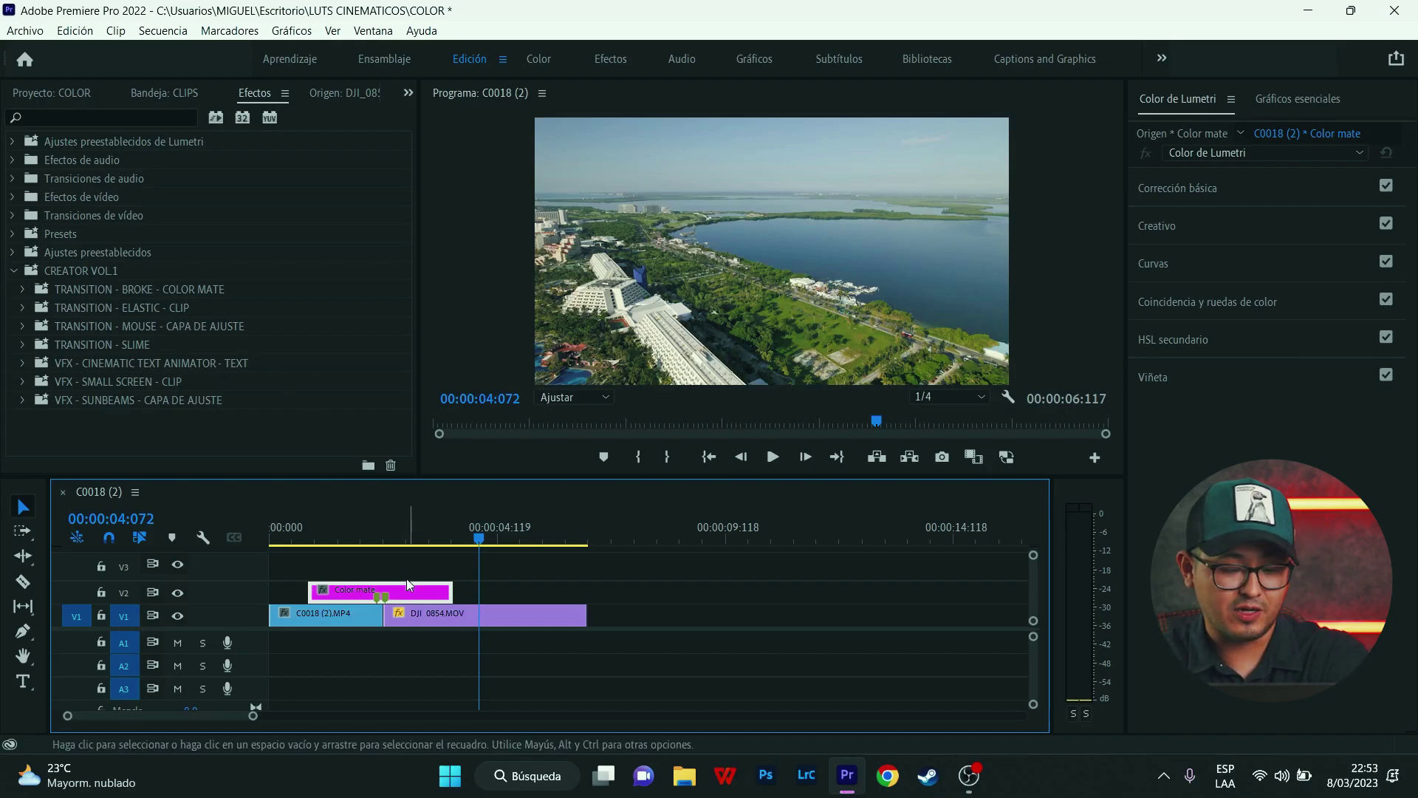
key(Delete)
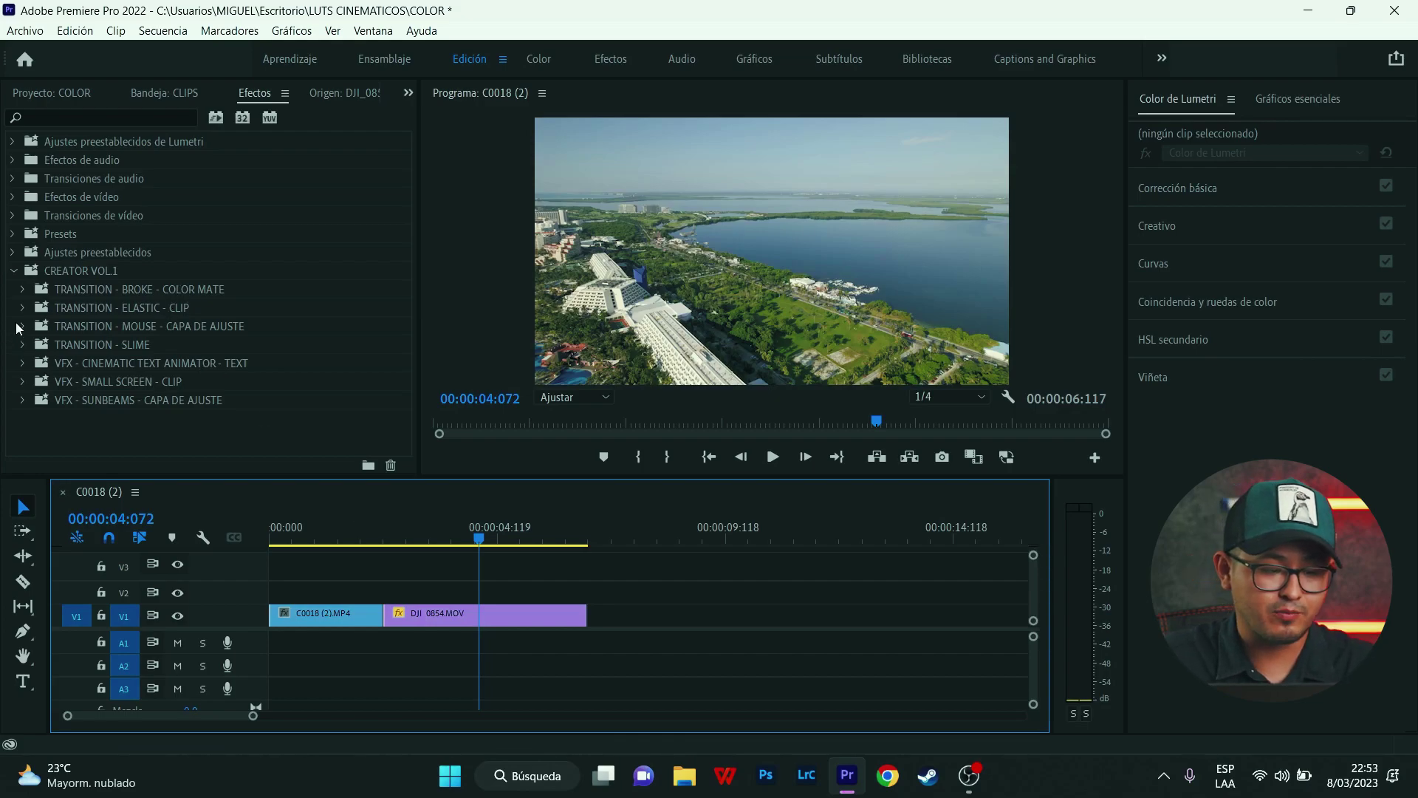
Apply the '01 N.Elastic Inside Center In' preset from the Normal elastic presets to DJI_0854.
click(21, 308)
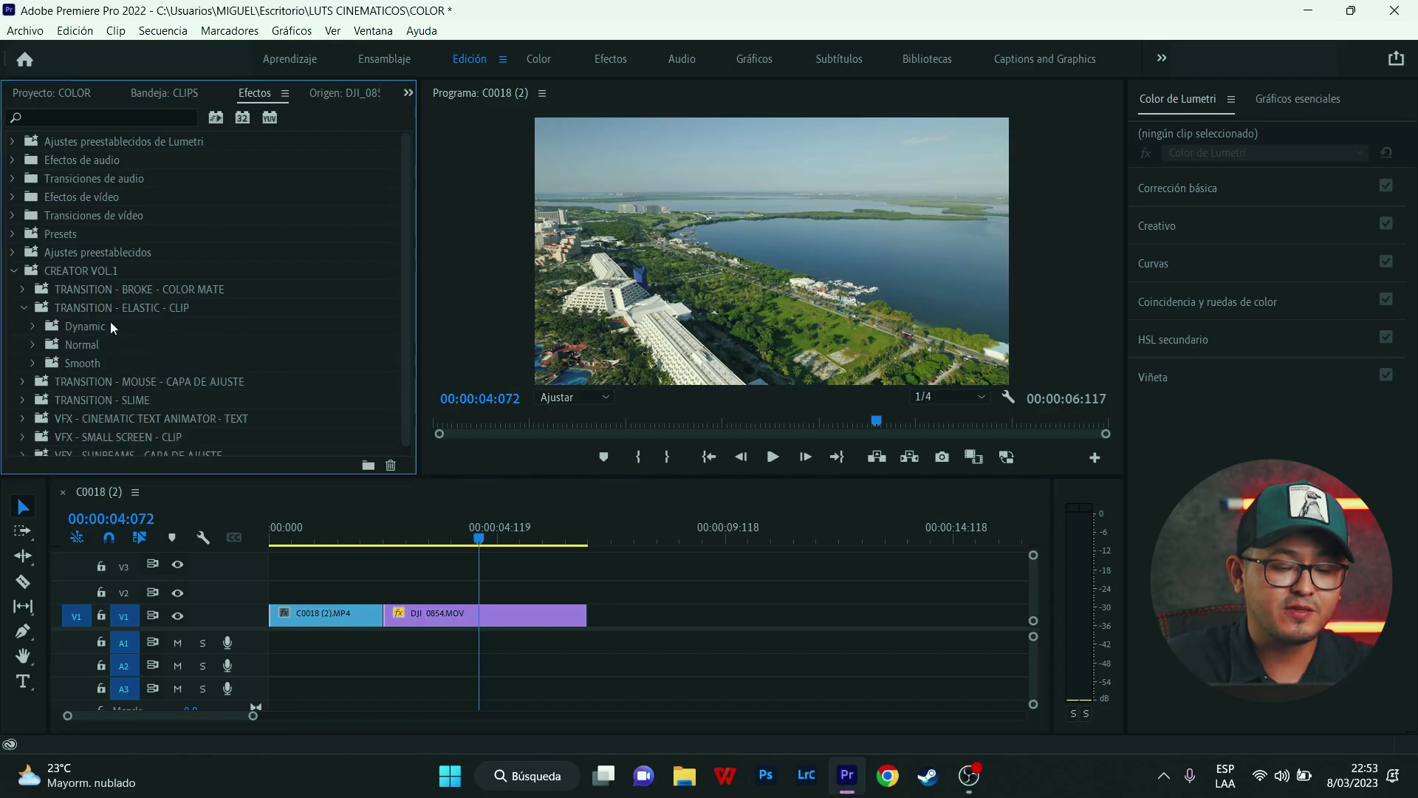
scroll(111, 325, down, 3)
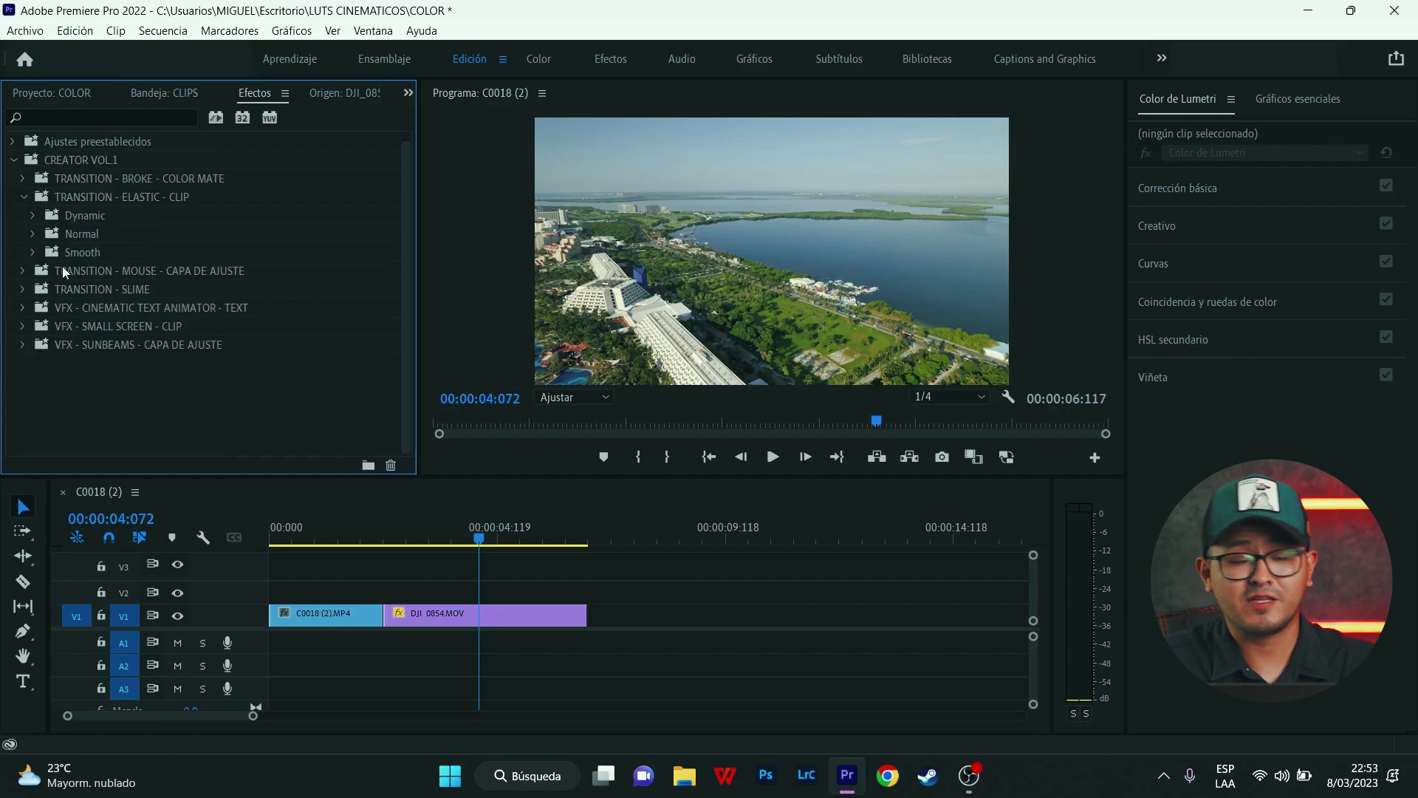
click(33, 233)
scroll(108, 278, up, 1)
scroll(114, 280, down, 1)
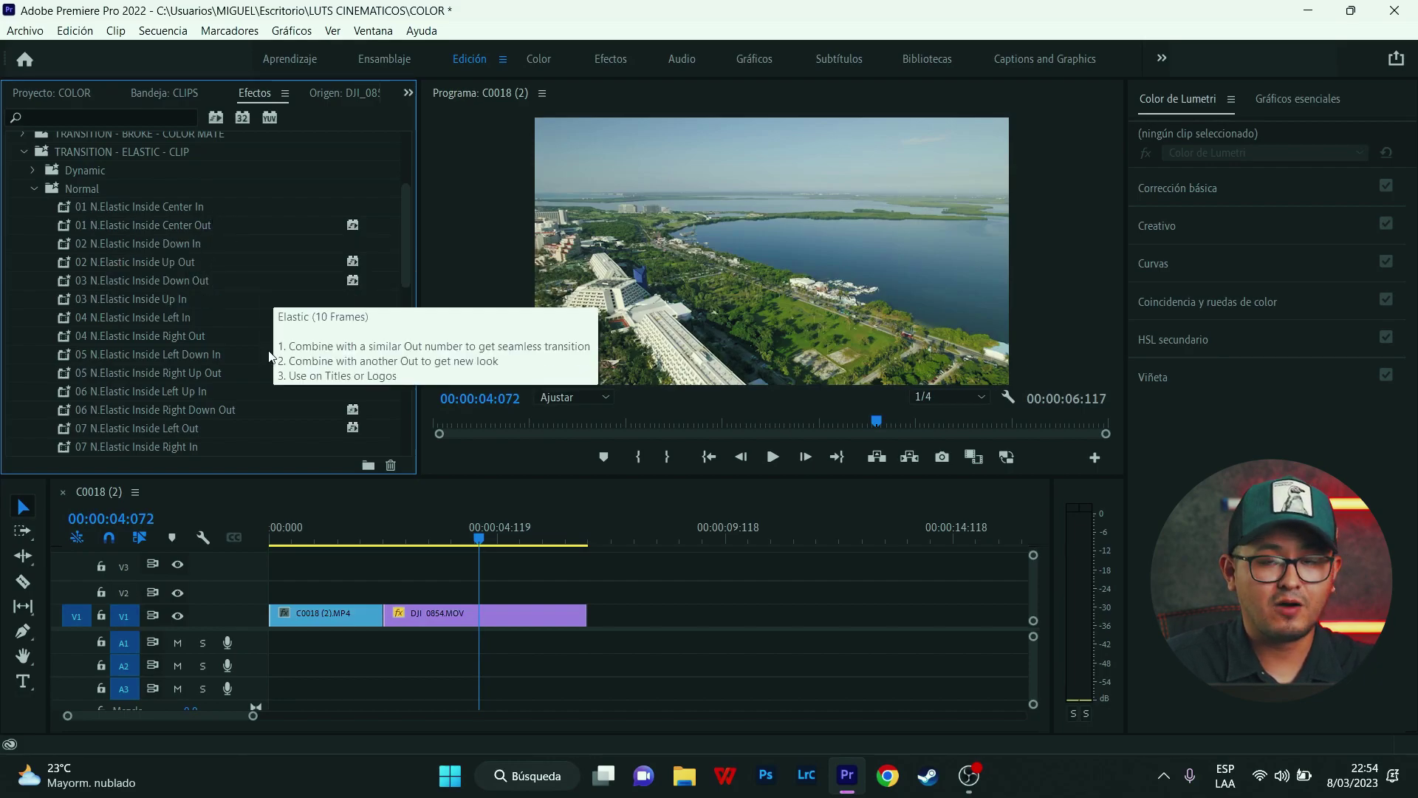
click(355, 615)
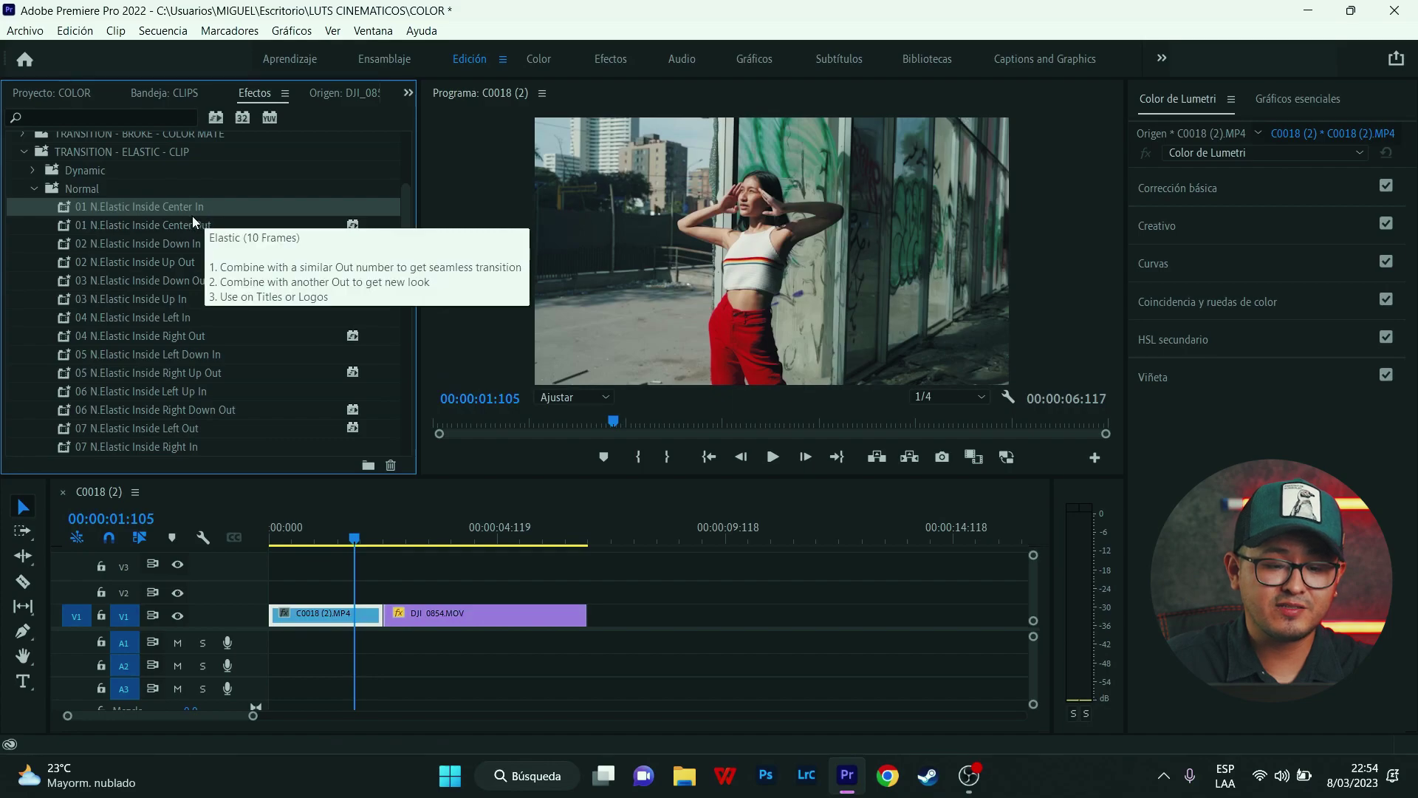
mouse_move(192, 209)
mouse_down()
mouse_move(511, 576)
mouse_move(435, 616)
mouse_up()
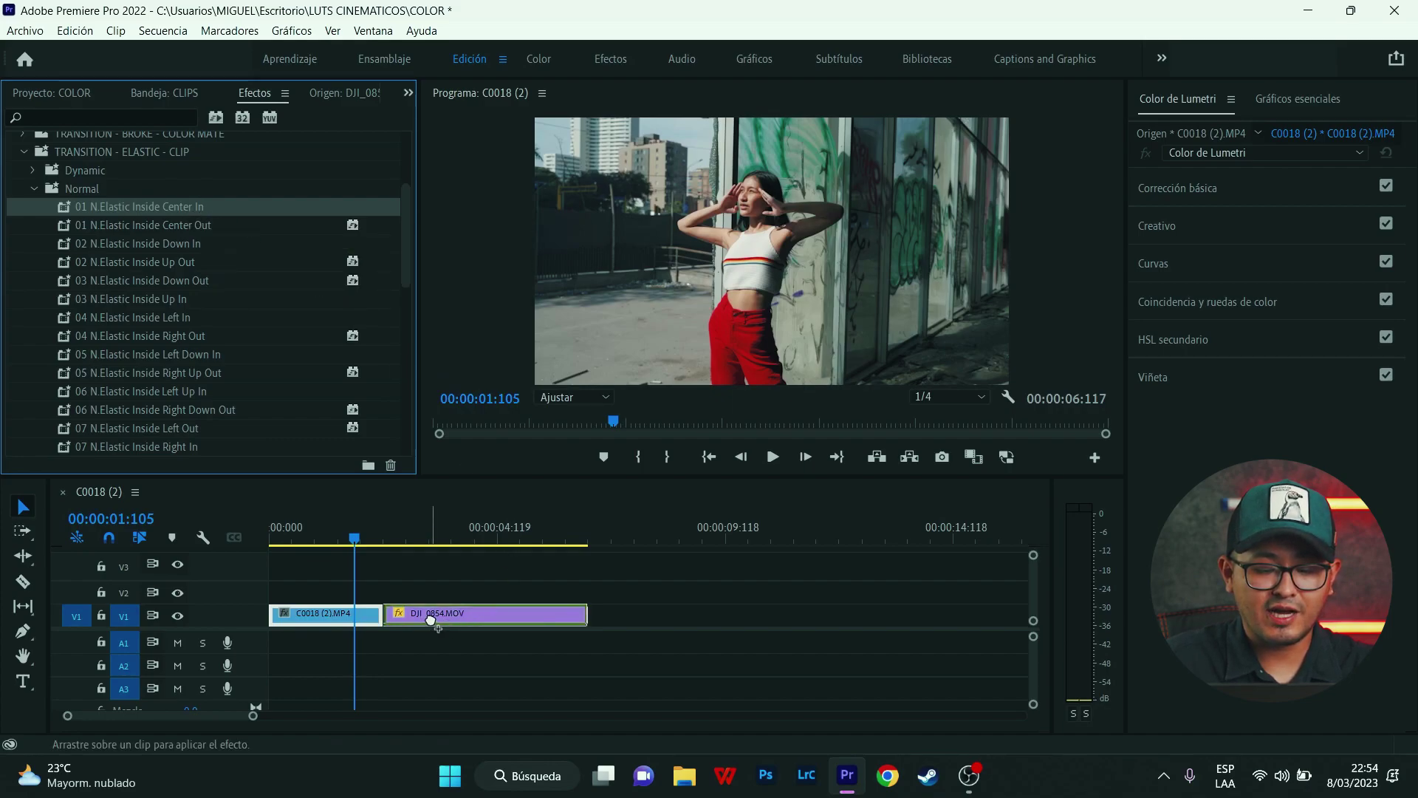
click(389, 533)
Scrub across the cut to preview the elastic transition into the drone shot.
mouse_move(392, 537)
mouse_down()
mouse_move(375, 550)
mouse_move(411, 555)
mouse_move(419, 577)
mouse_up()
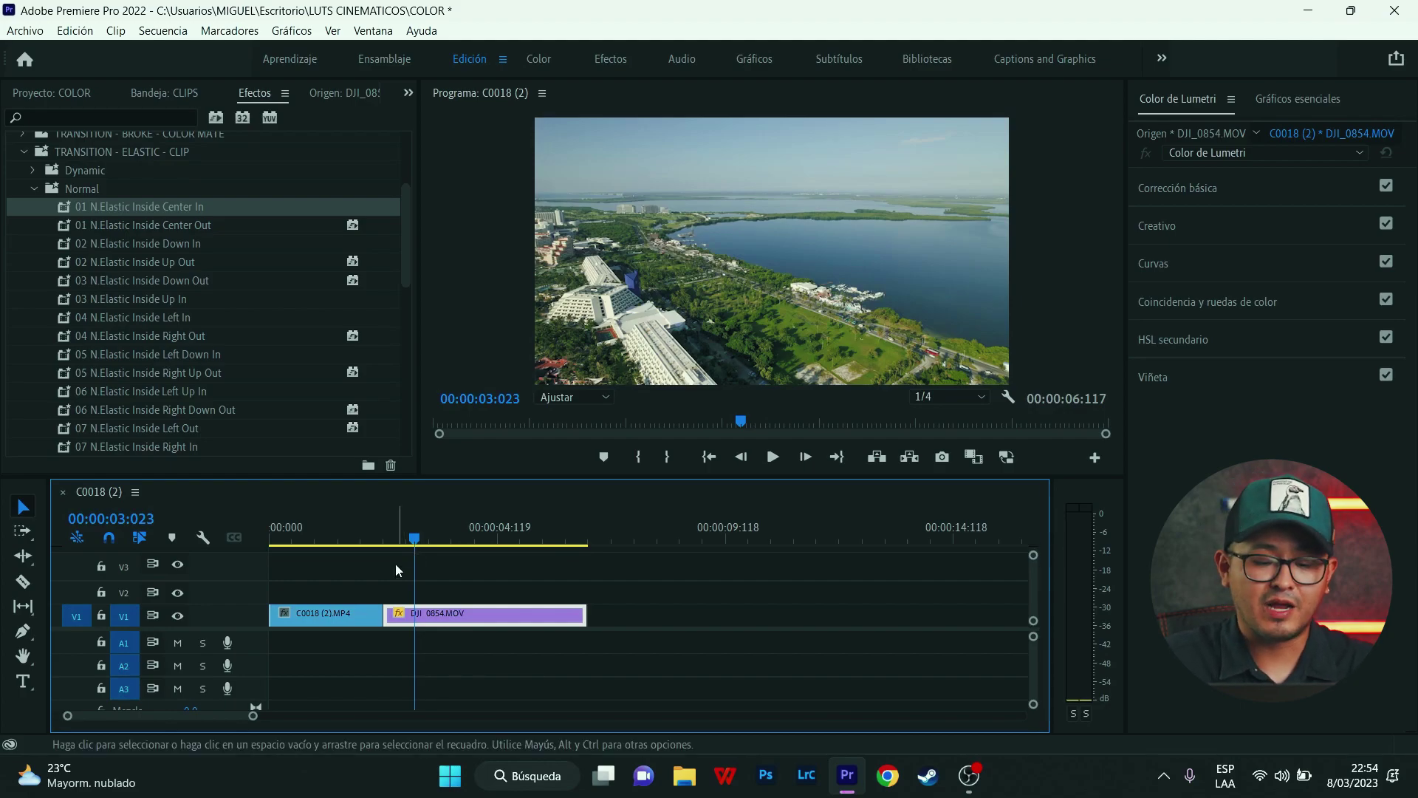
click(359, 539)
drag(361, 543, 347, 543)
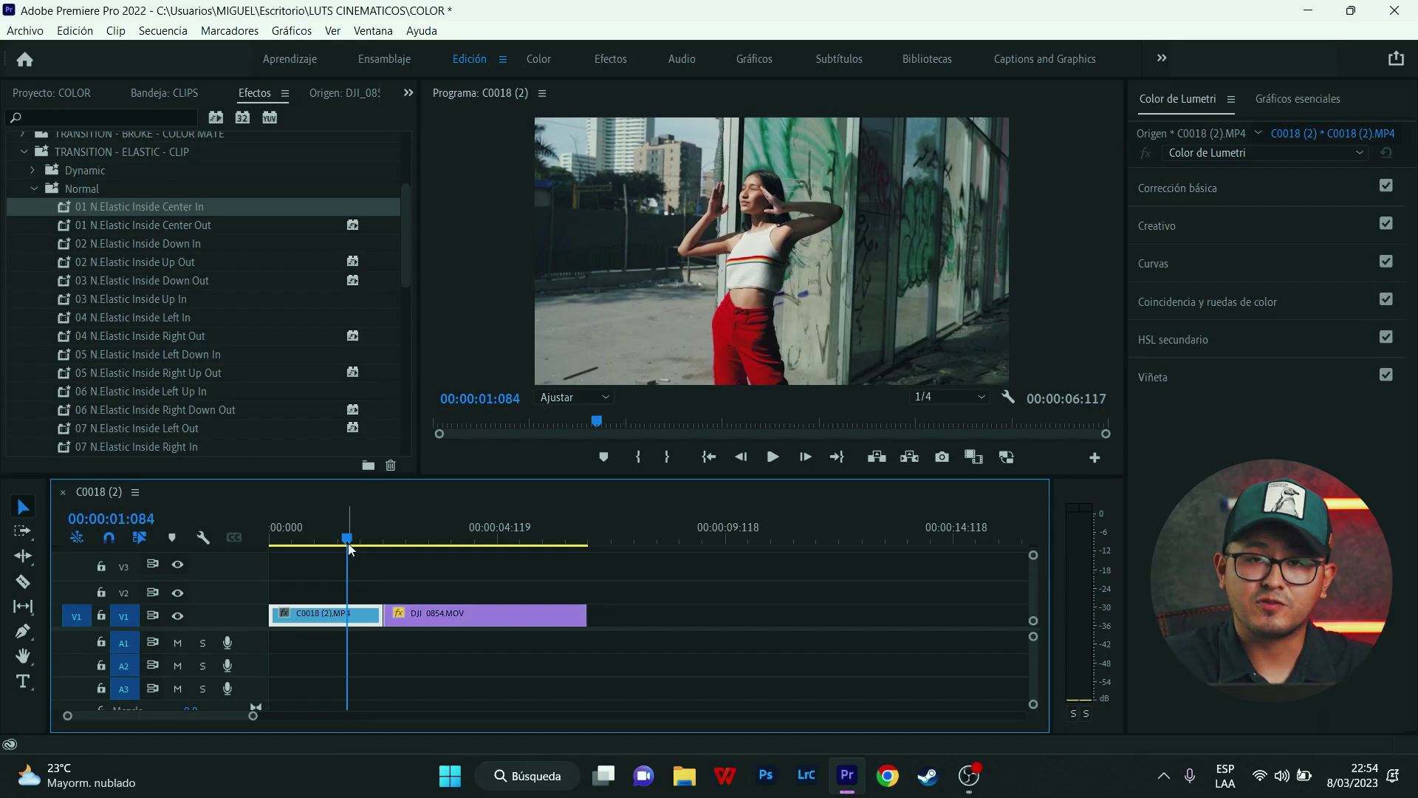
drag(371, 539, 404, 543)
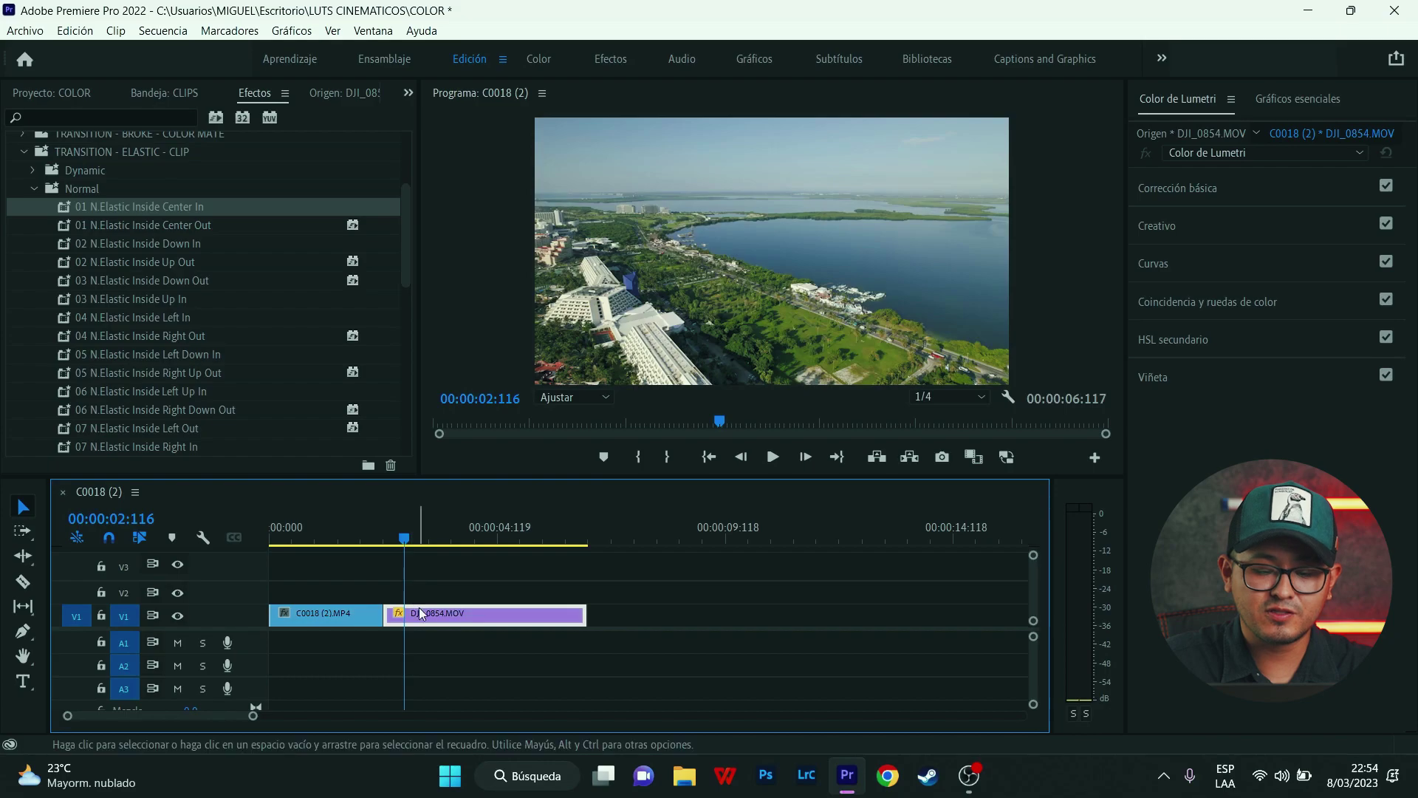
Nest the drone clip into the sequence Secuencia anidada 08.
right_click(439, 610)
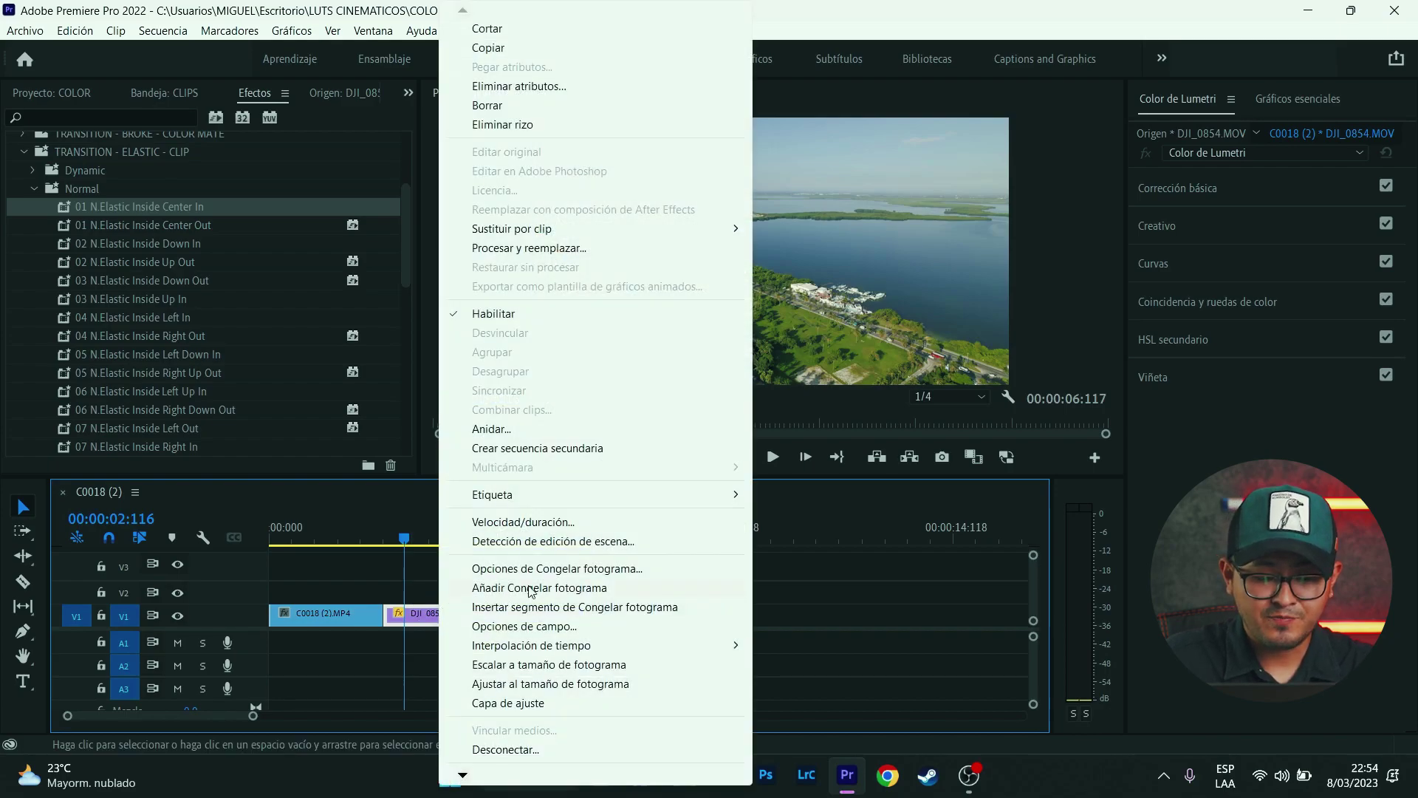
click(518, 431)
key(Return)
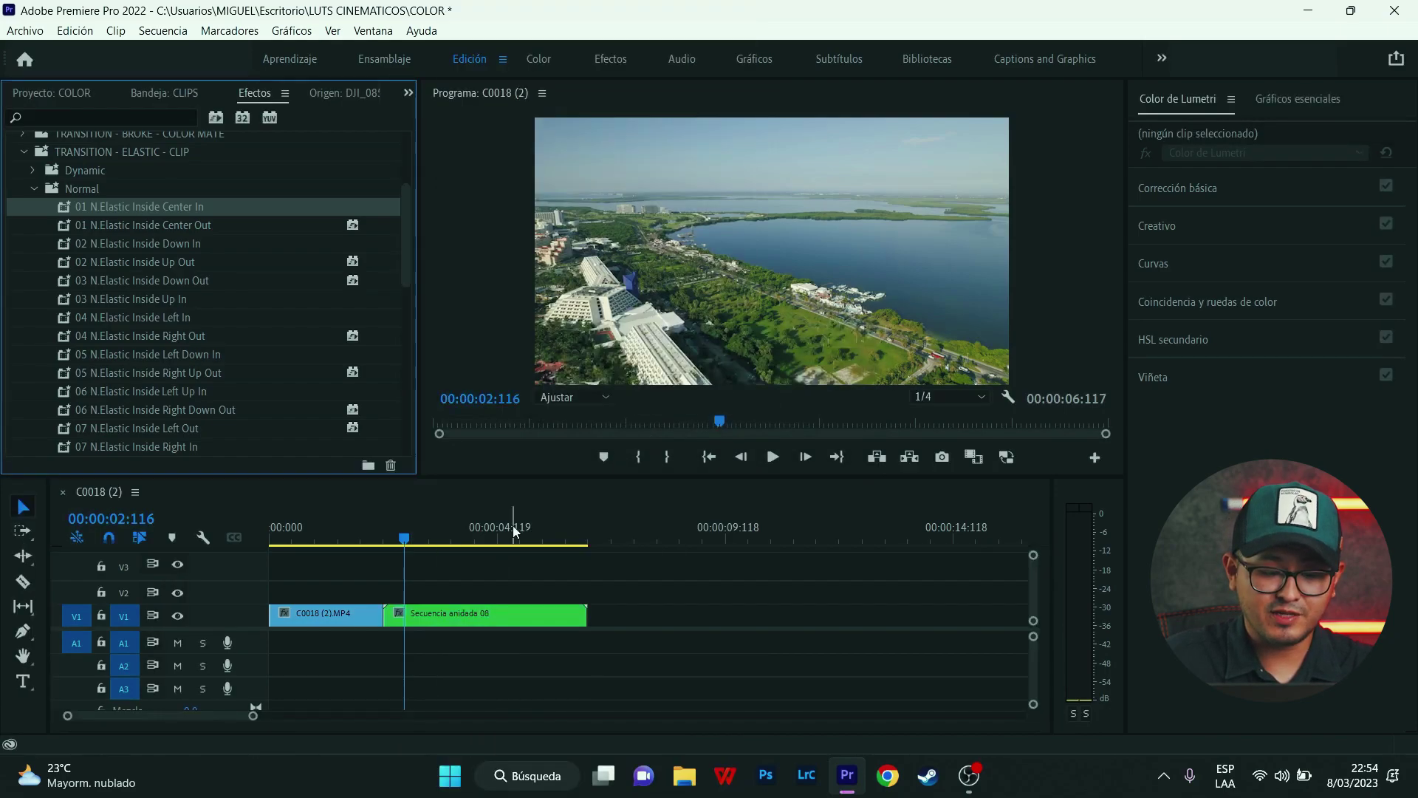
click(334, 538)
right_click(339, 612)
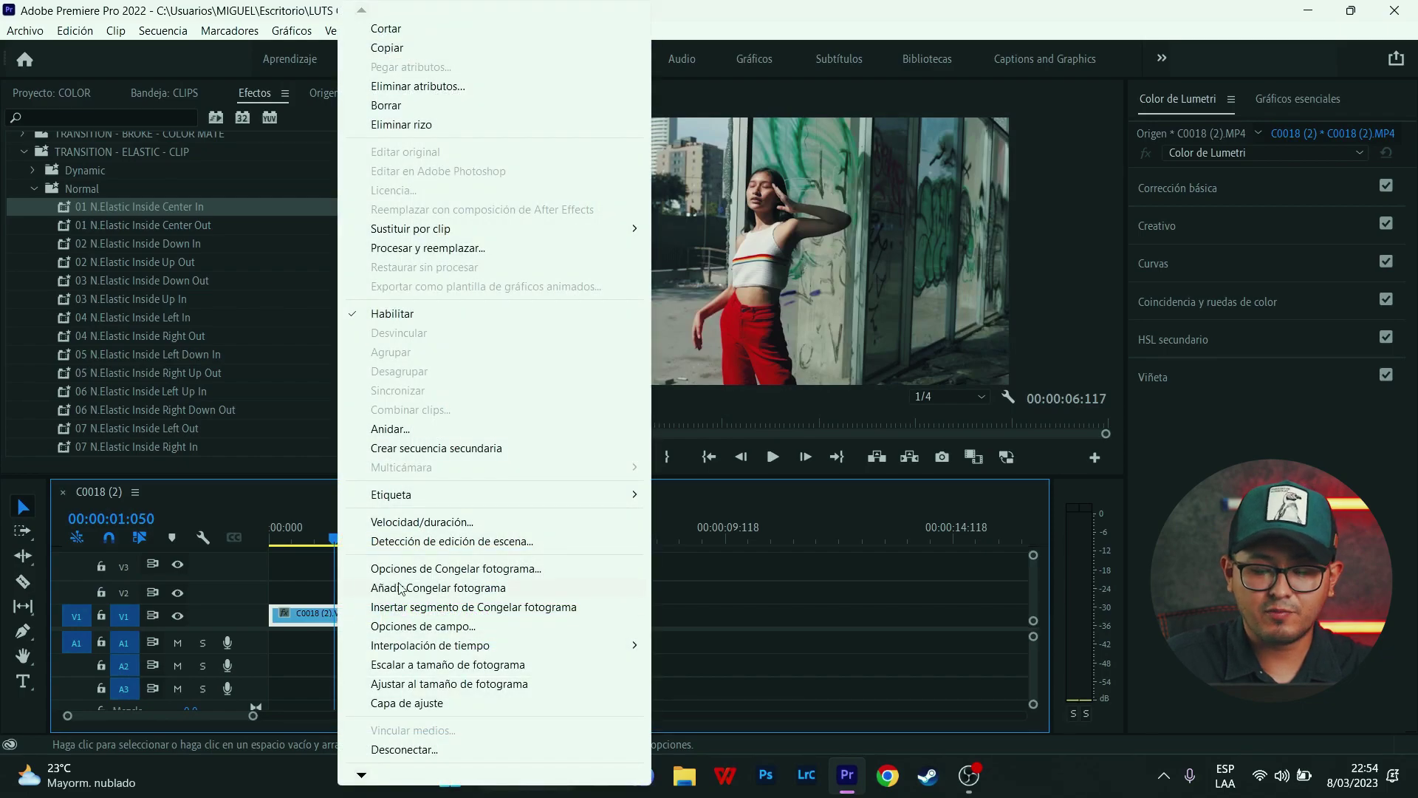
click(708, 596)
drag(356, 529, 418, 560)
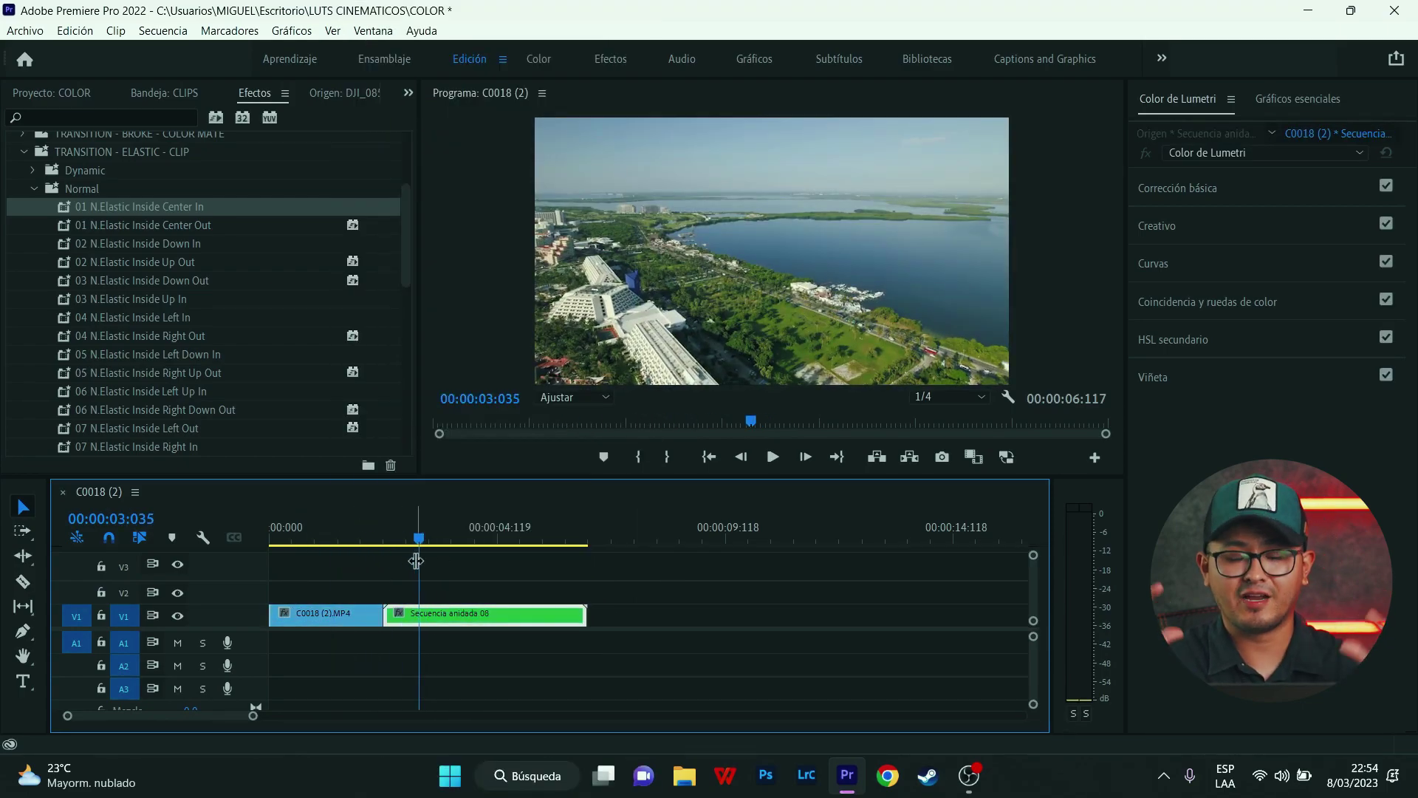
Apply Elastic Inside Center In to the nest and Center Out to C0018, then play the cut.
drag(192, 205, 456, 613)
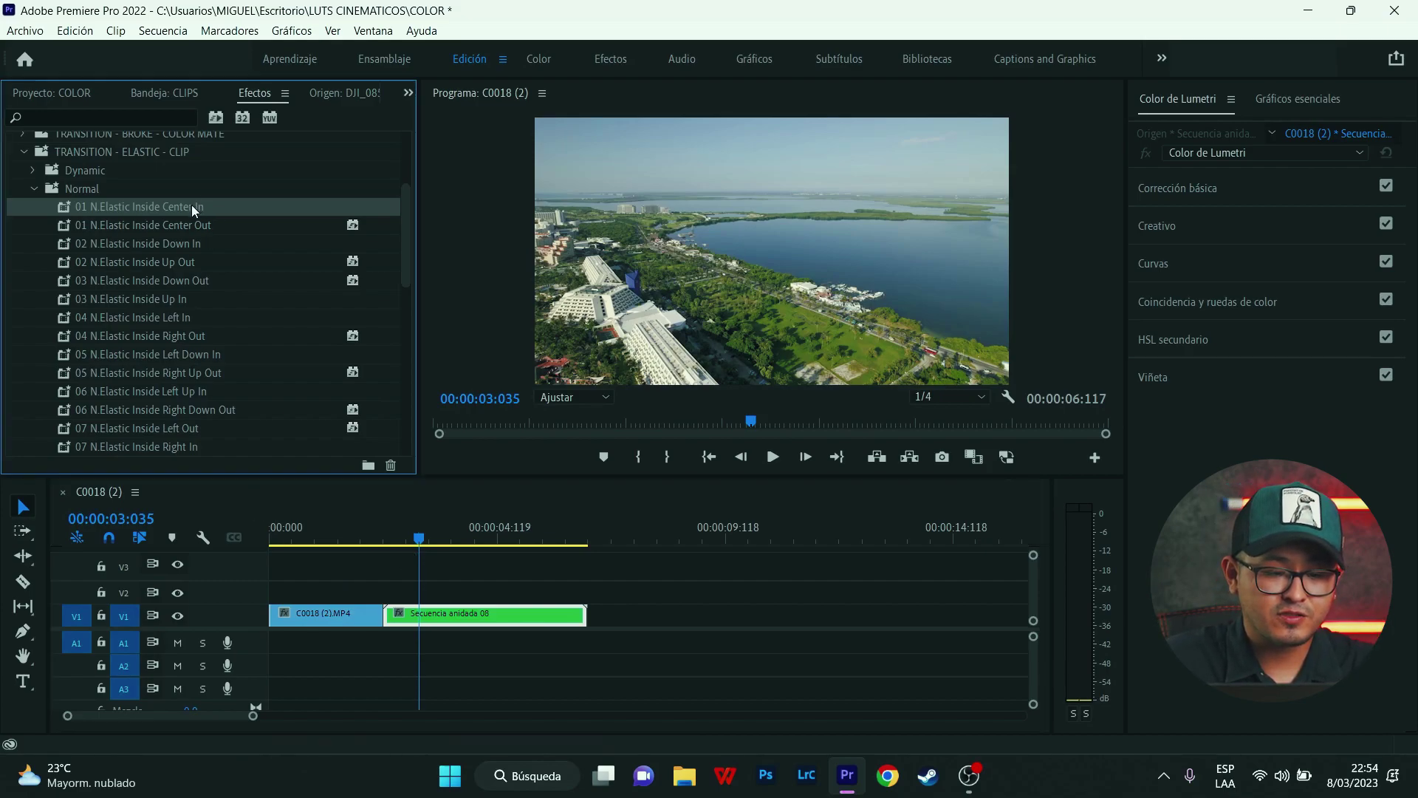
drag(202, 225, 362, 611)
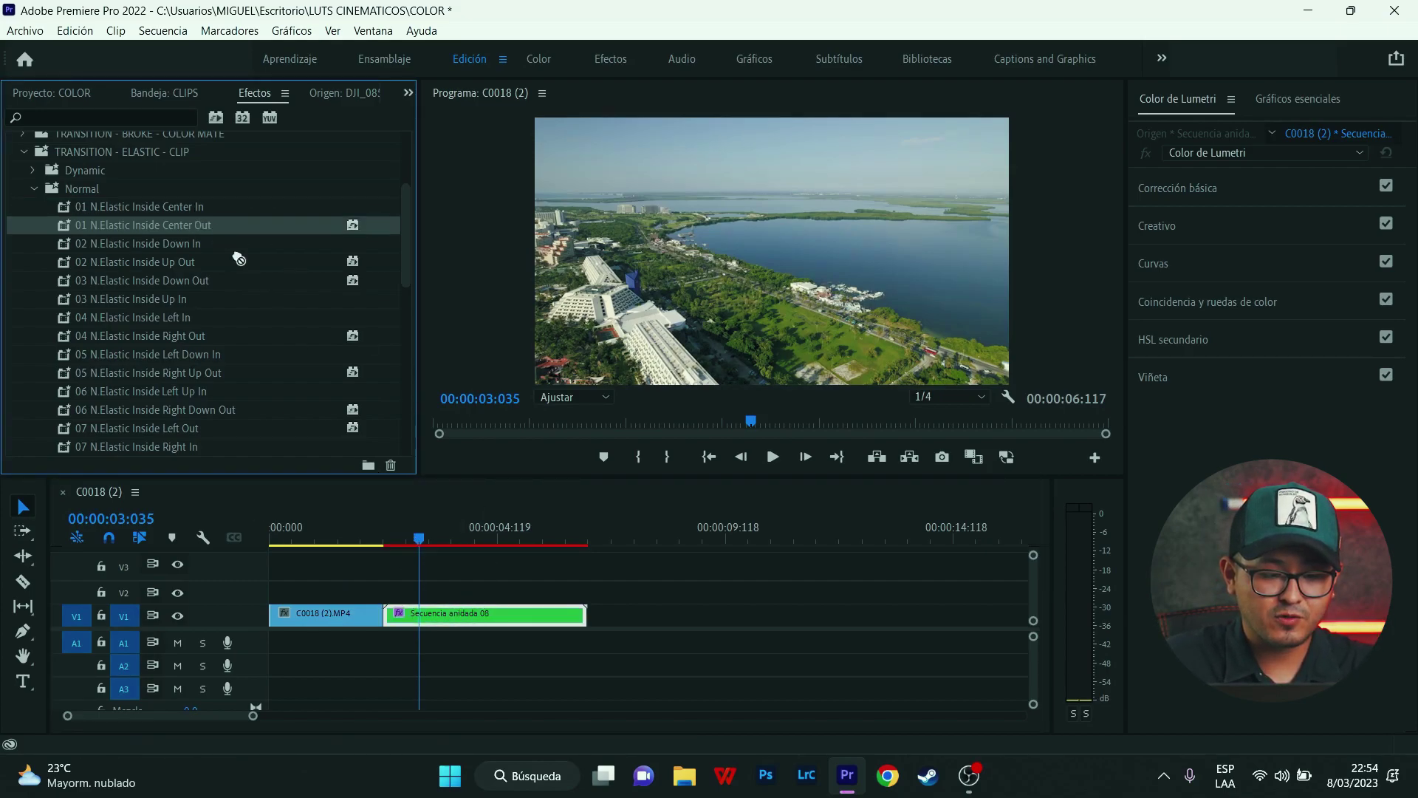
drag(335, 537, 397, 557)
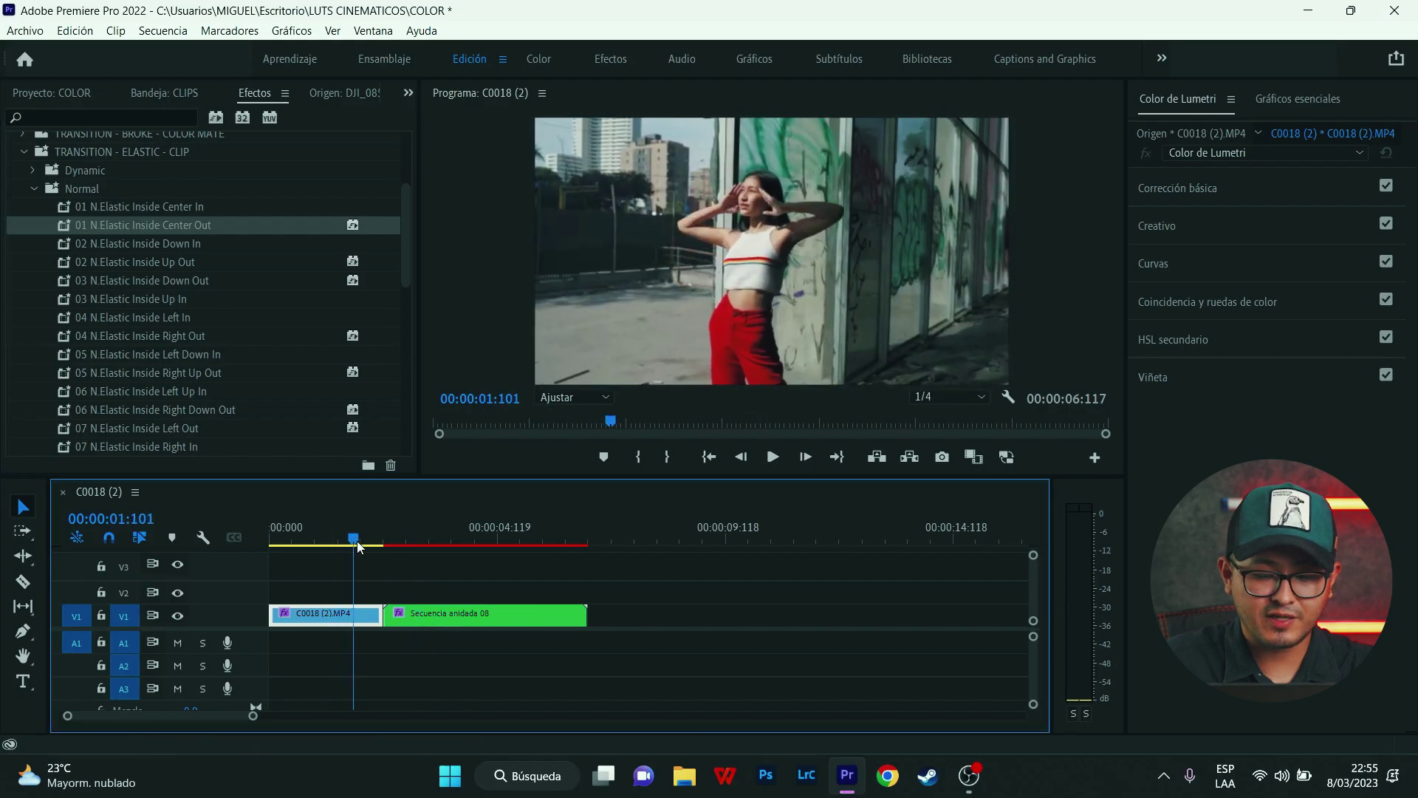
key(space)
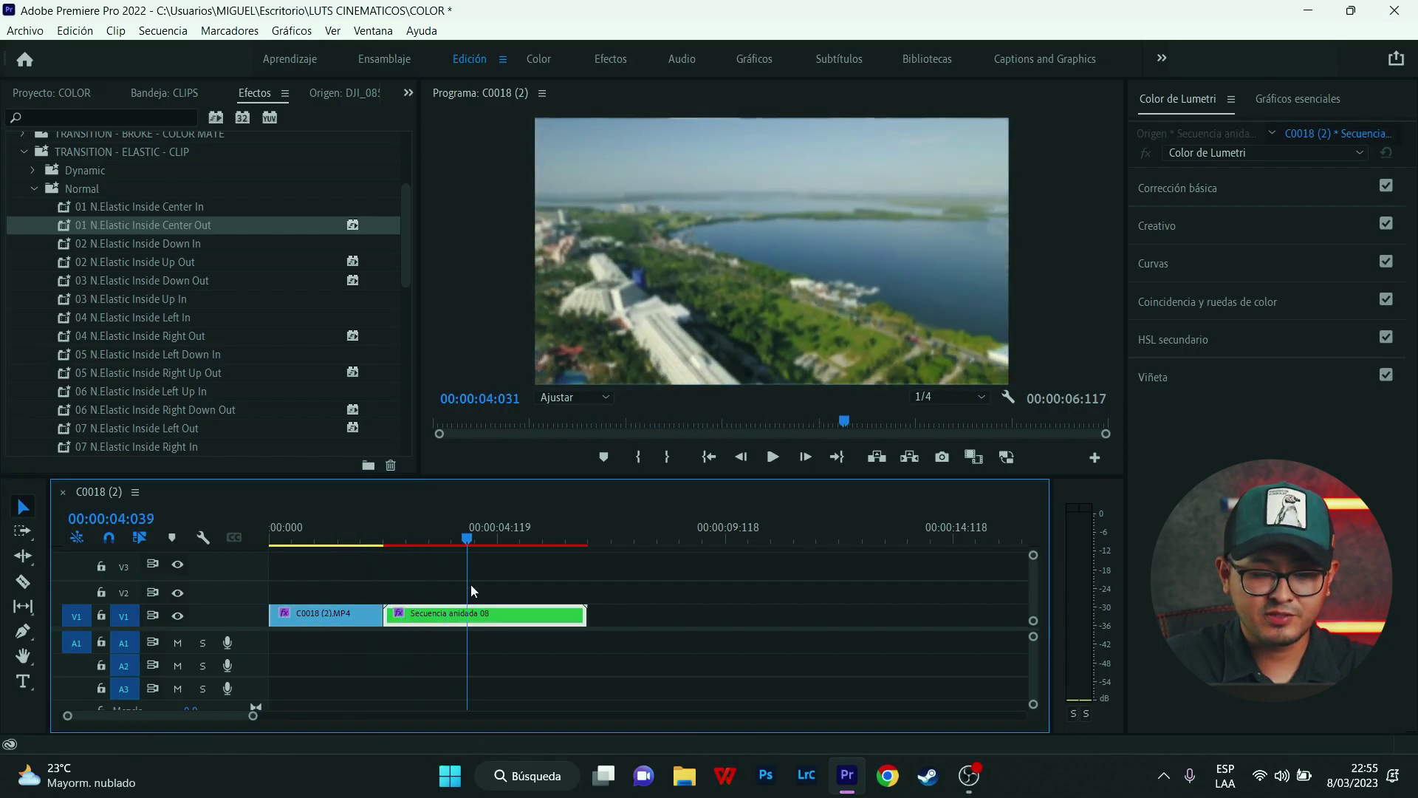
click(339, 602)
click(303, 599)
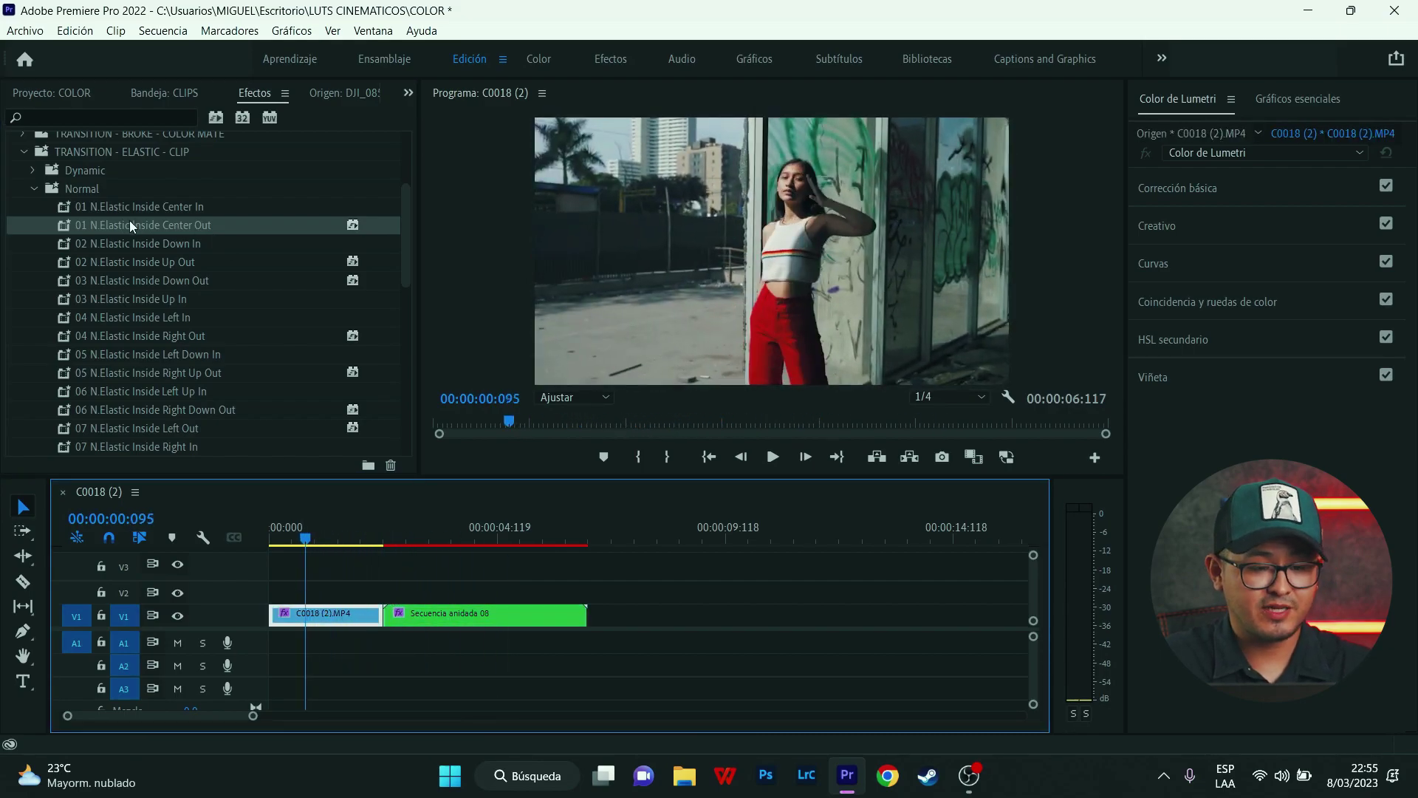
key(space)
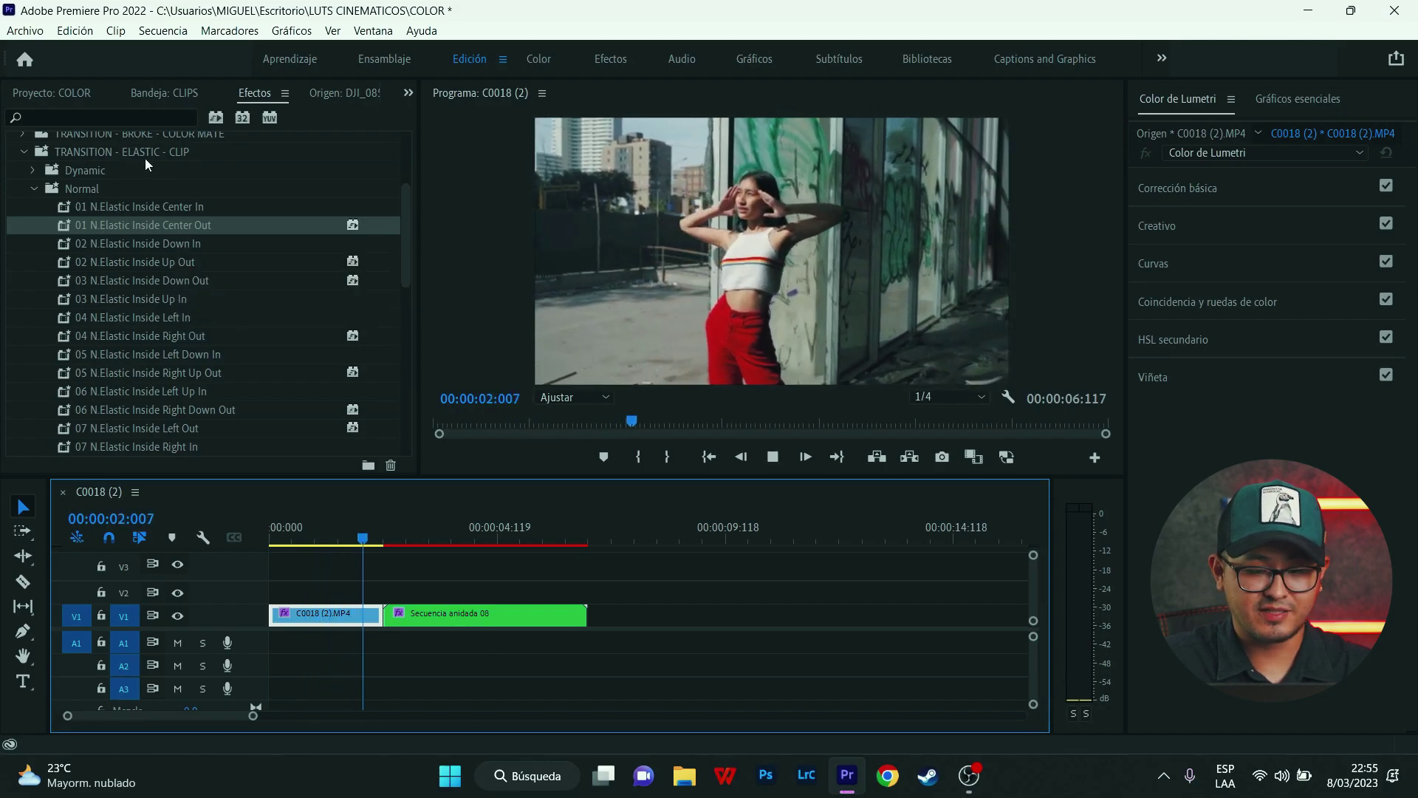
click(604, 579)
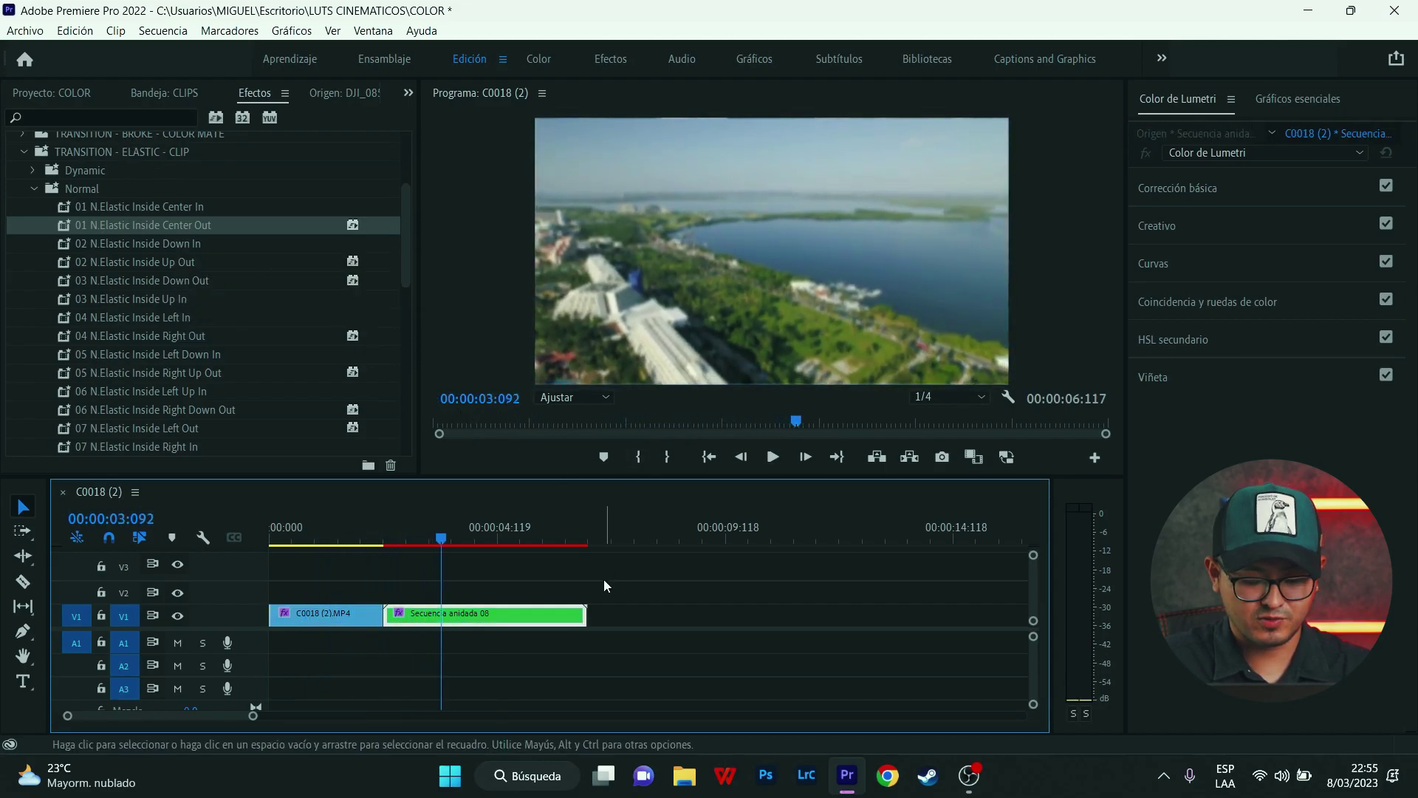
Apply Elastic Outside Right Up In to the nested clip and Left Down Out to the street clip, then play.
scroll(268, 299, down, 3)
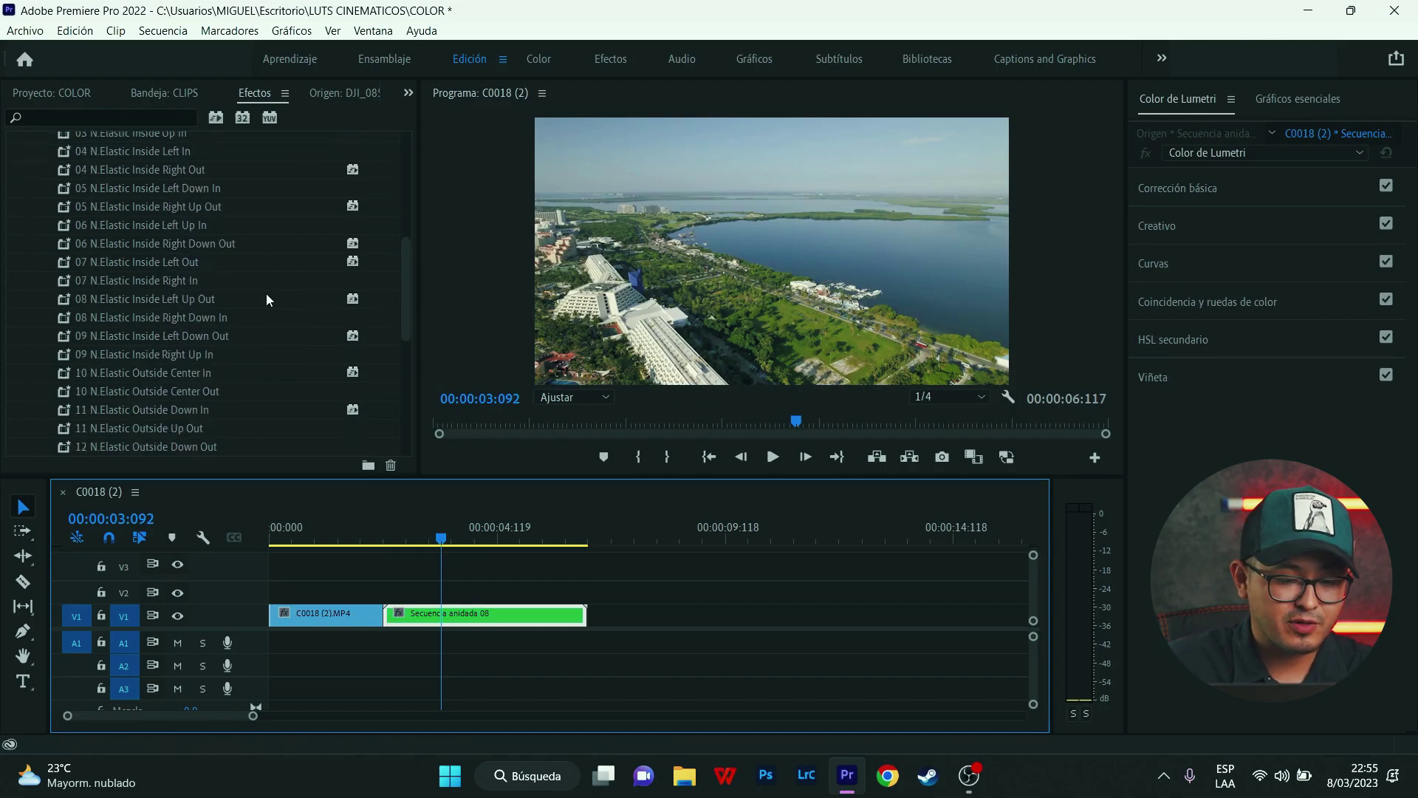
scroll(266, 294, down, 4)
scroll(280, 282, down, 2)
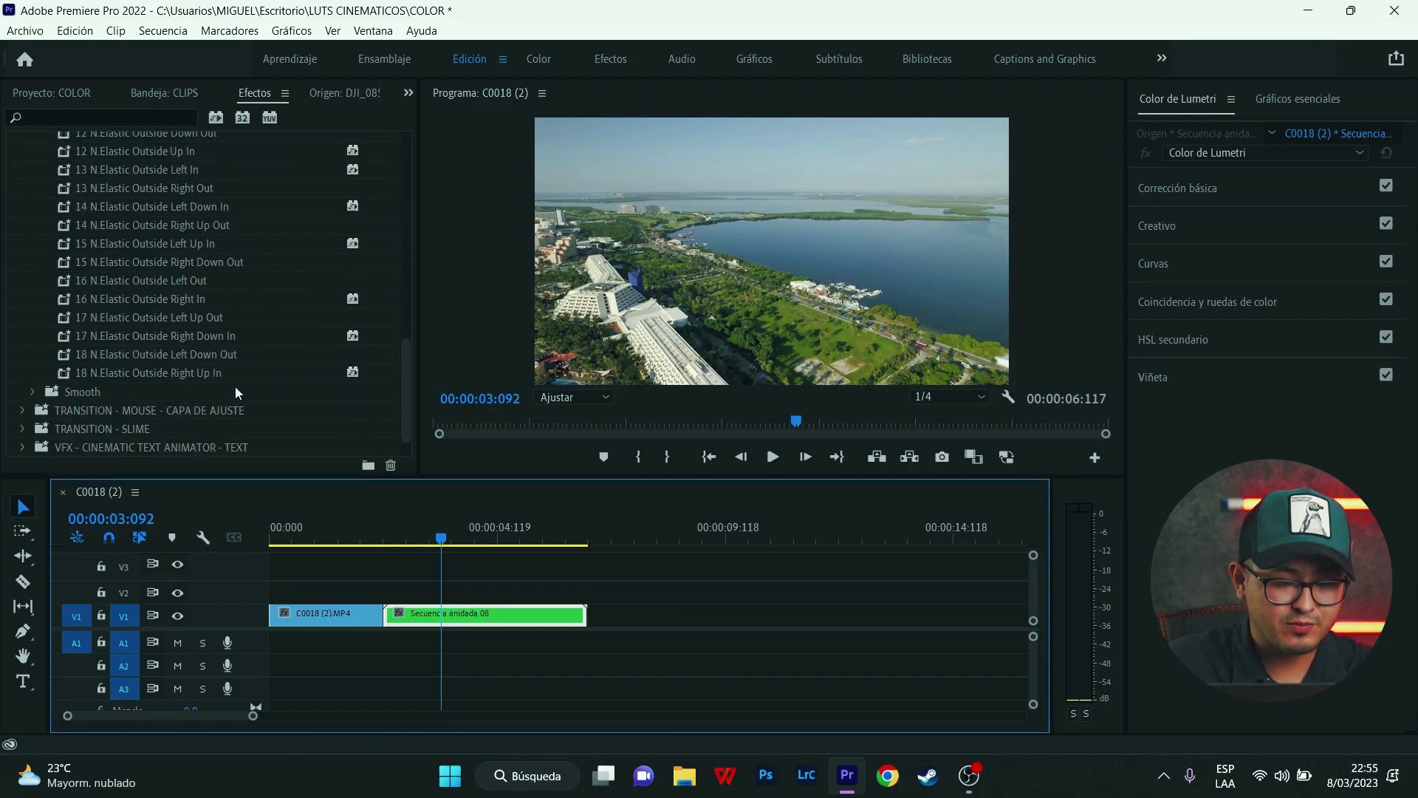
mouse_move(205, 373)
mouse_down()
mouse_move(502, 600)
mouse_move(480, 614)
mouse_up()
mouse_move(233, 354)
mouse_down()
mouse_move(381, 595)
mouse_move(365, 588)
mouse_up()
click(344, 520)
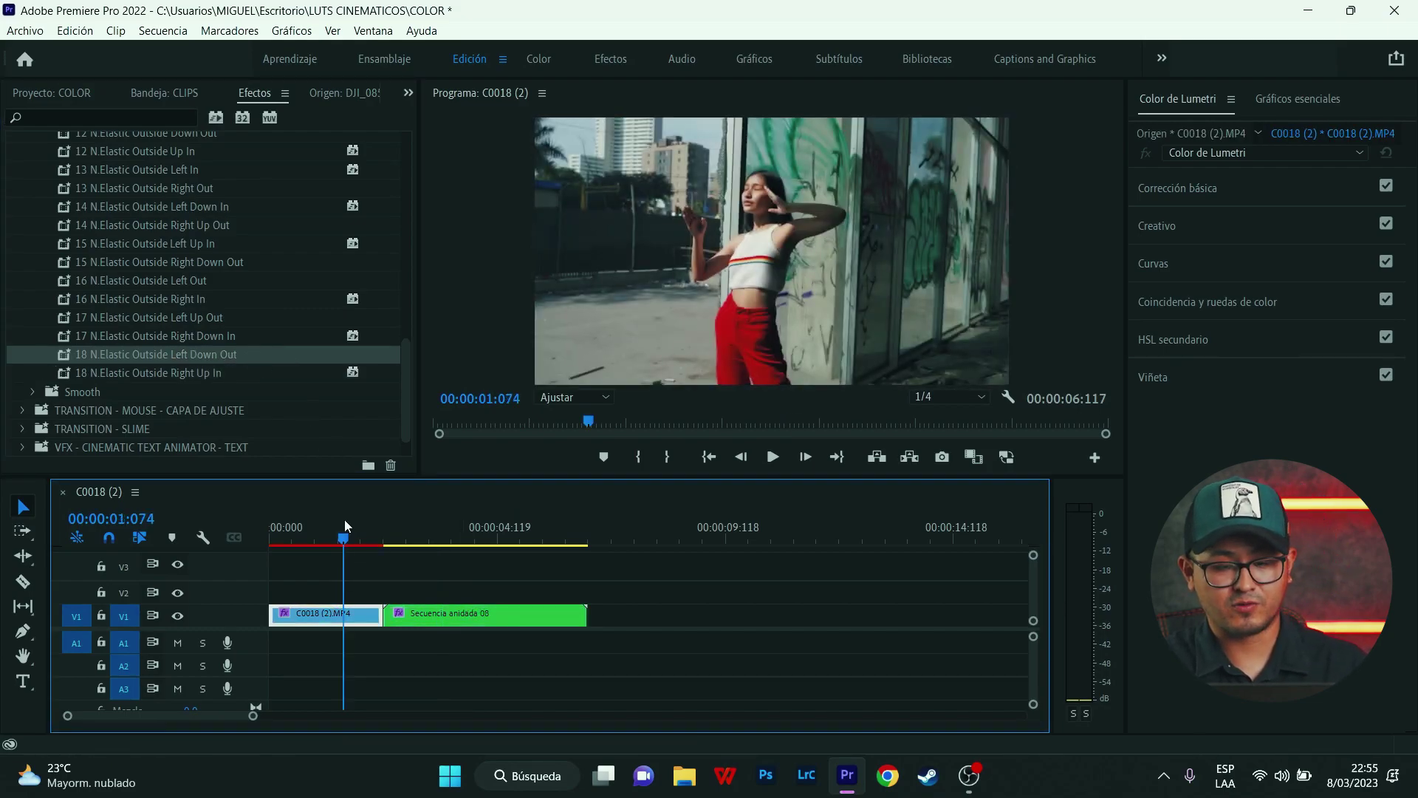
key(space)
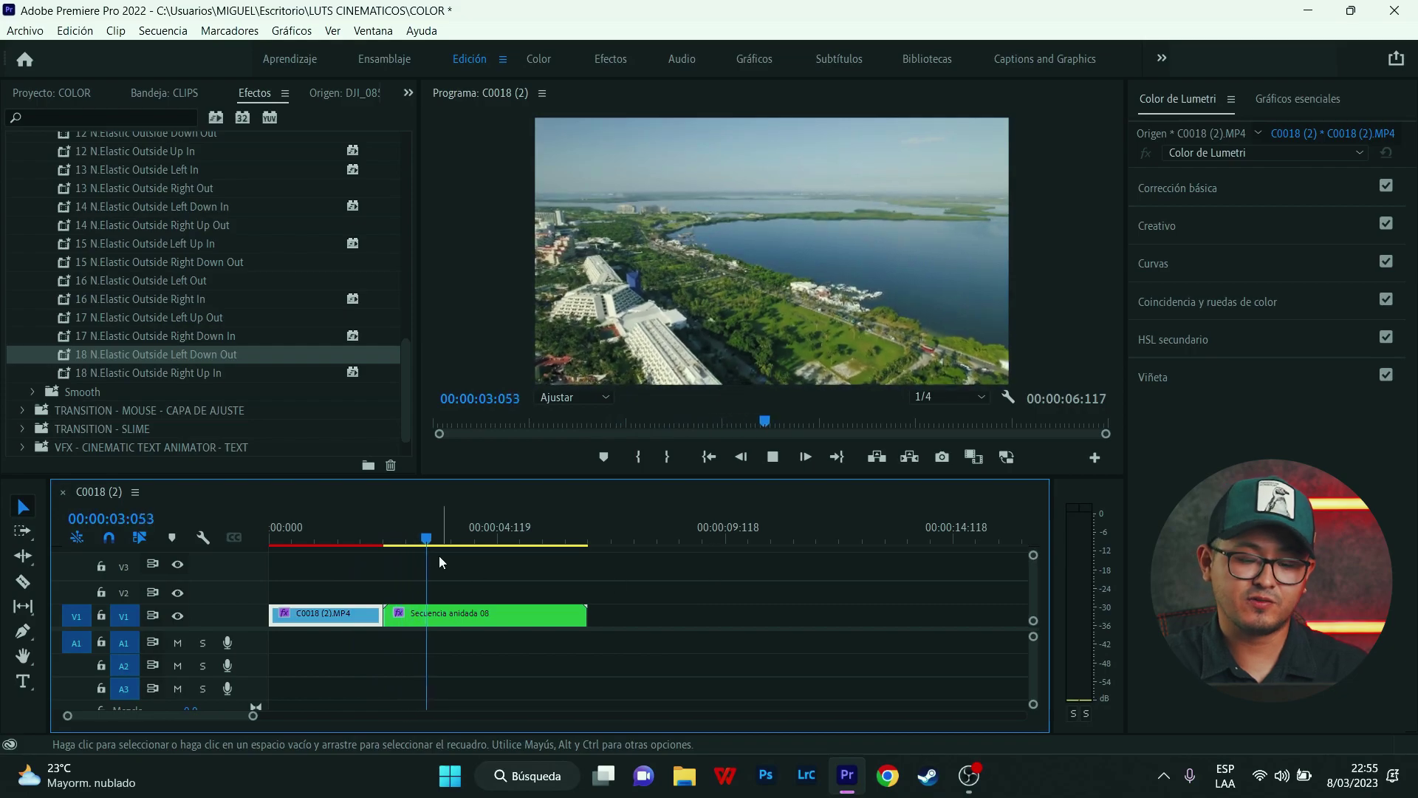
drag(365, 527, 401, 527)
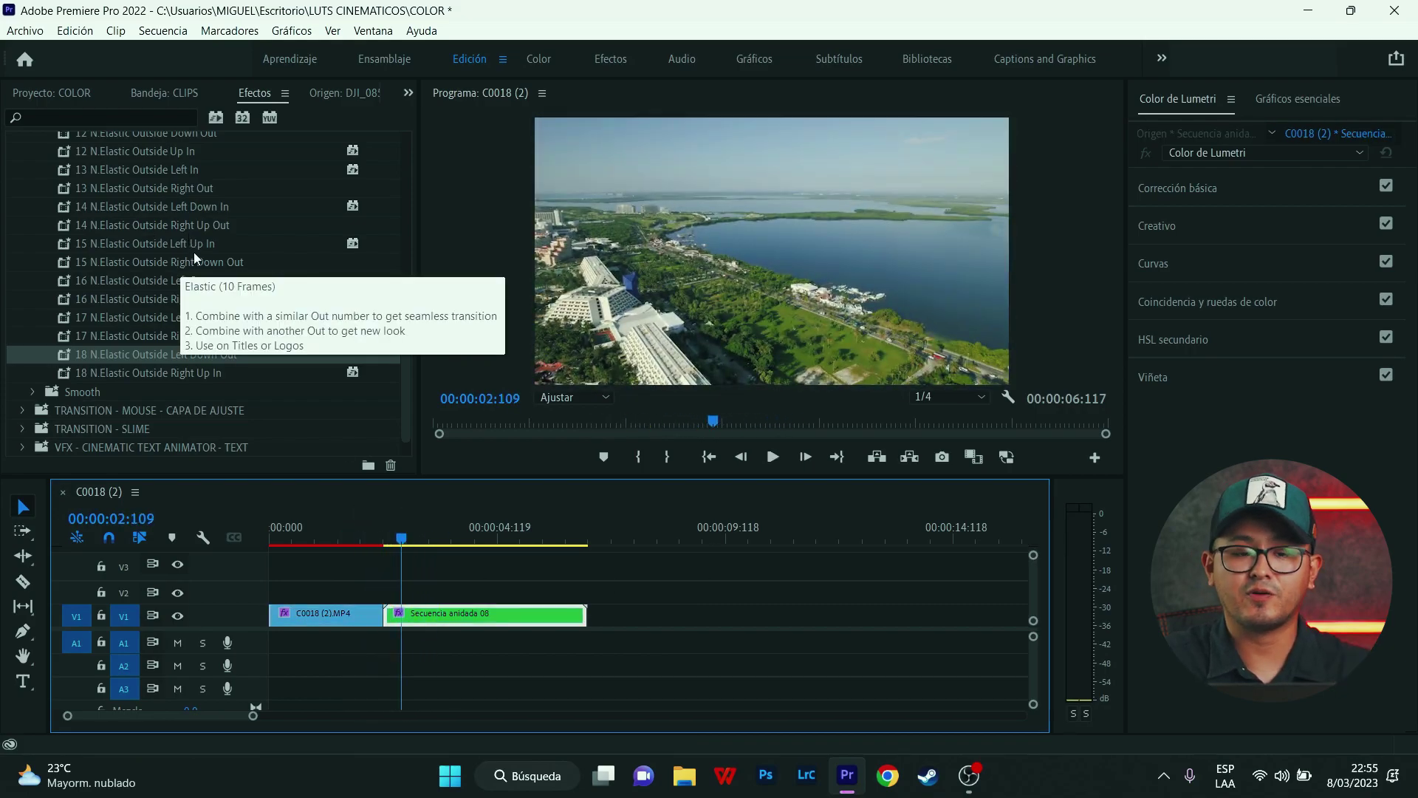
Remove the applied effects from the nested clip and the street clip with Eliminar atributos.
scroll(207, 279, up, 1)
right_click(467, 615)
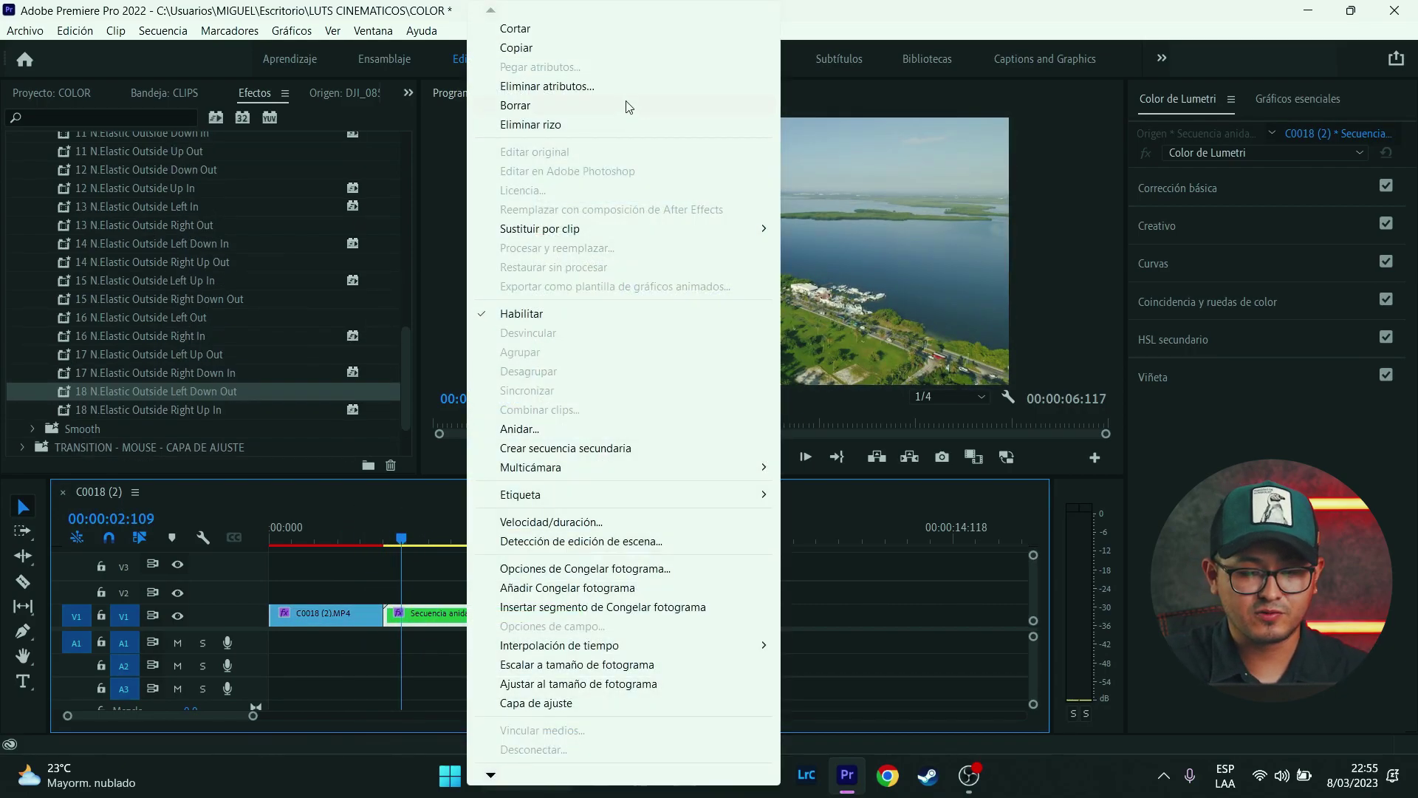
click(604, 88)
click(761, 621)
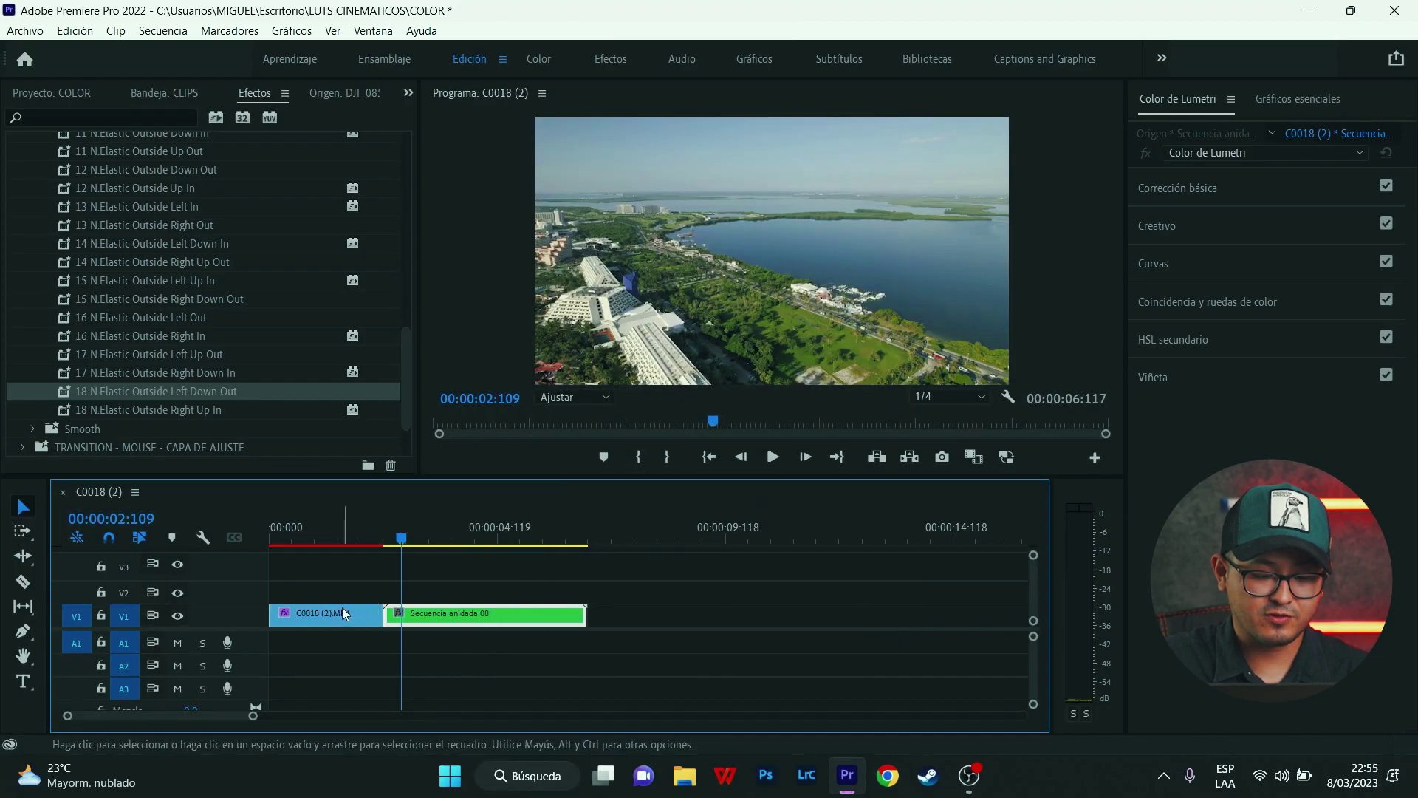
click(346, 612)
right_click(348, 614)
click(444, 87)
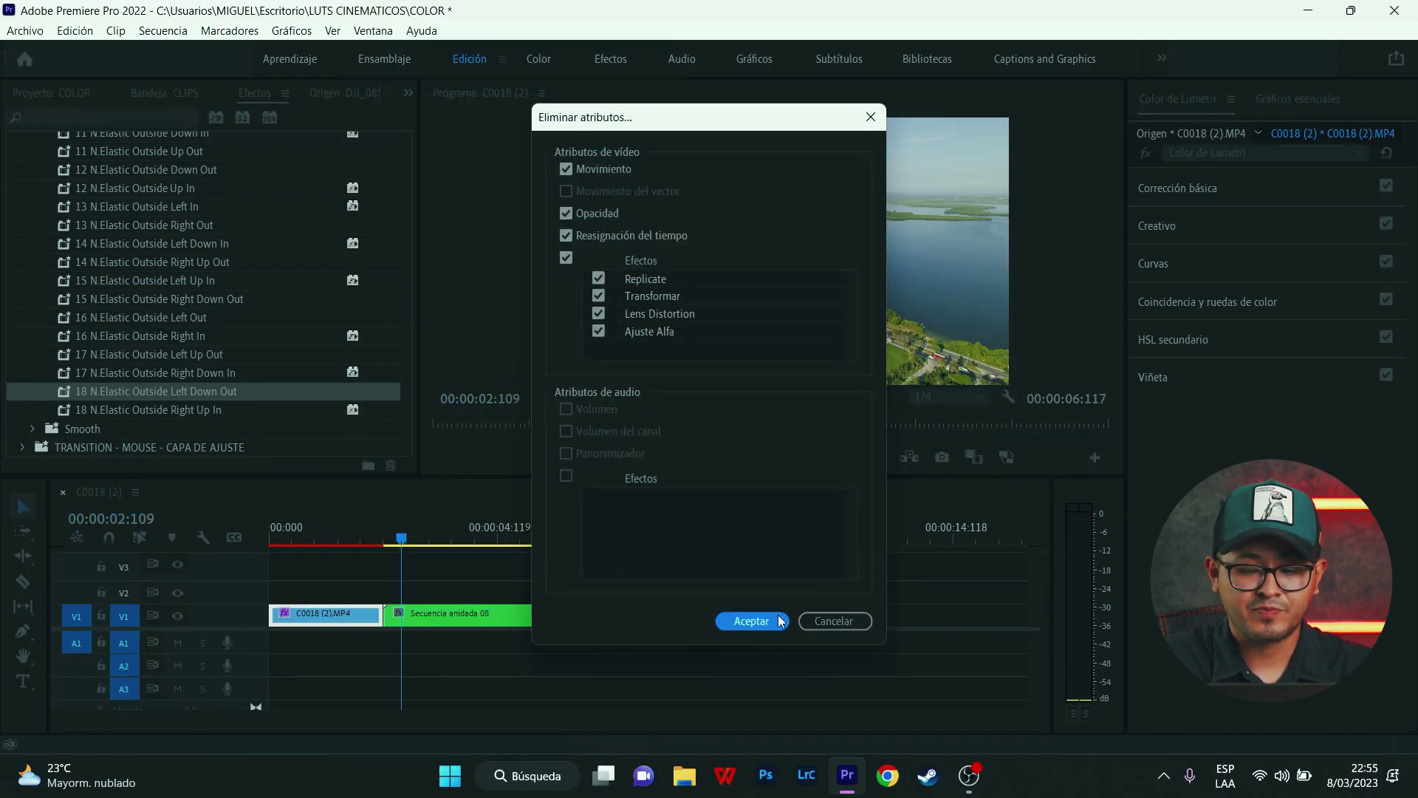
click(750, 622)
scroll(45, 251, up, 5)
scroll(51, 243, up, 5)
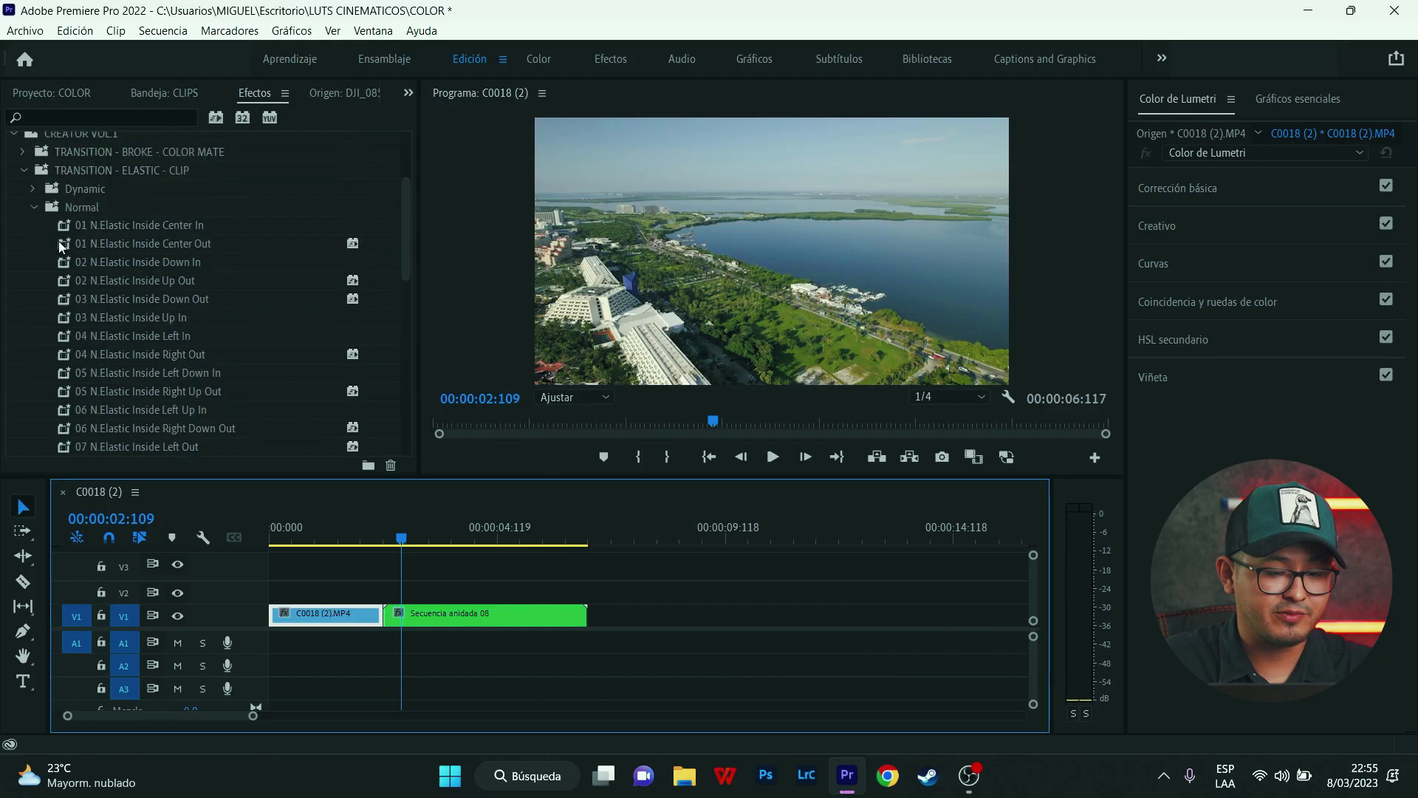
click(21, 207)
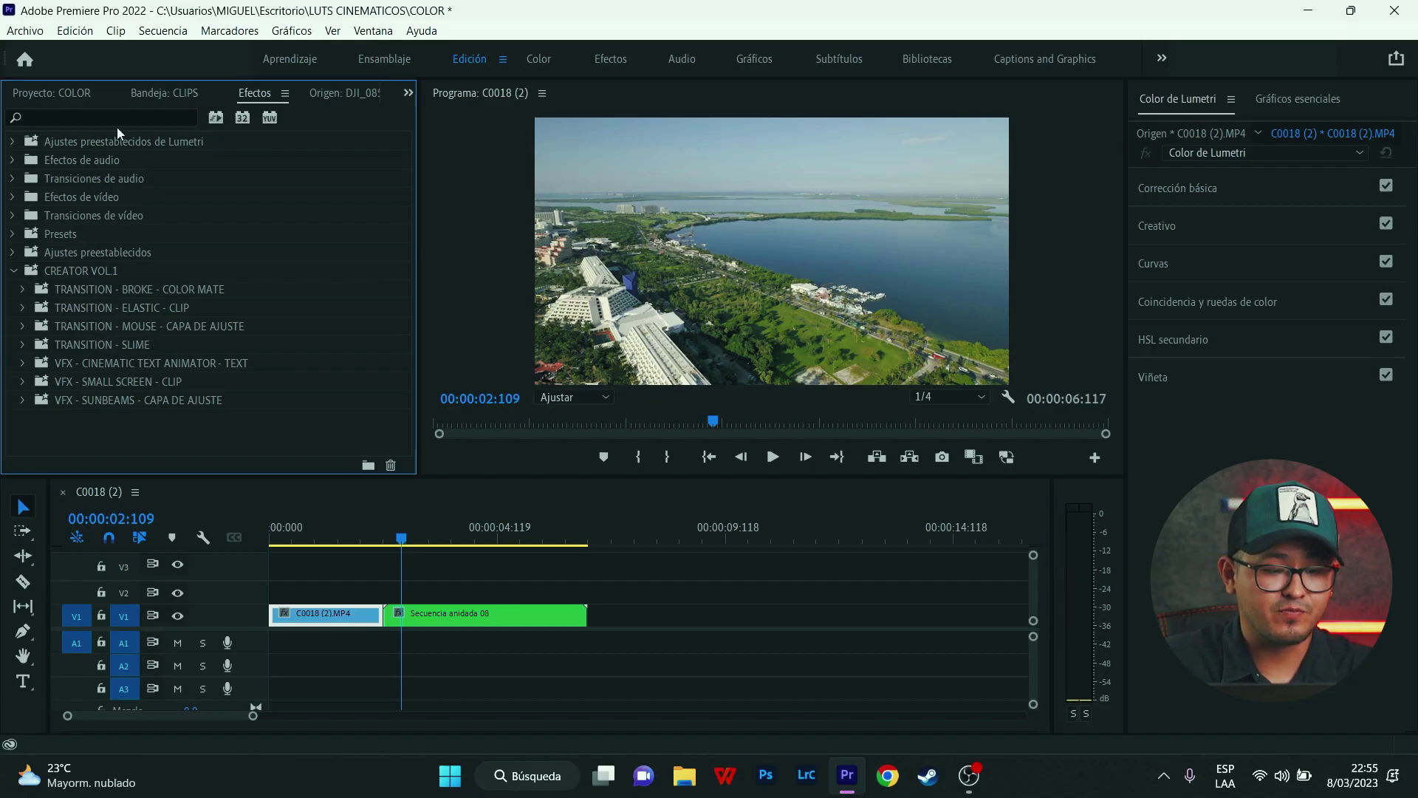
Create a new adjustment layer, place it on V2 and trim it to span the cut.
click(59, 93)
click(309, 317)
click(361, 456)
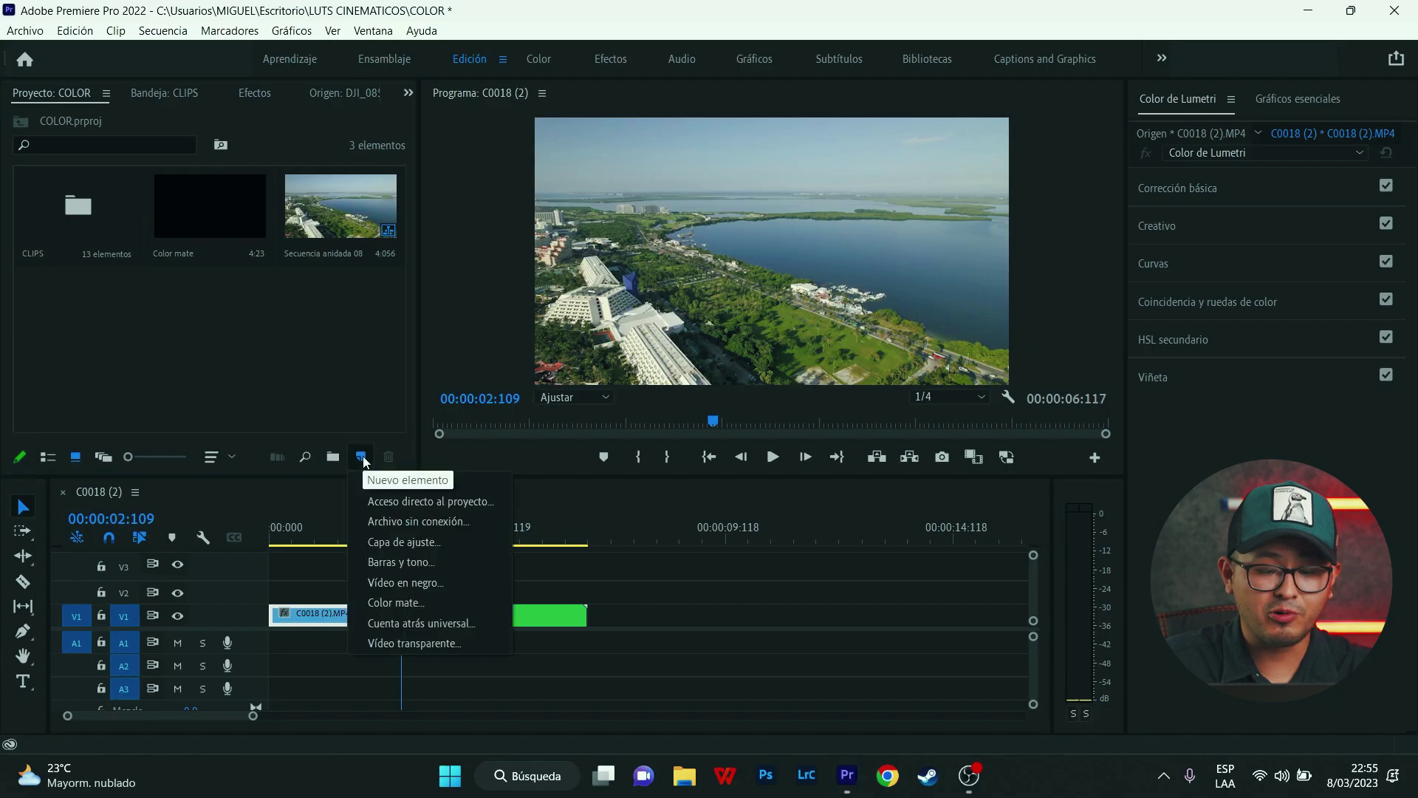
click(415, 543)
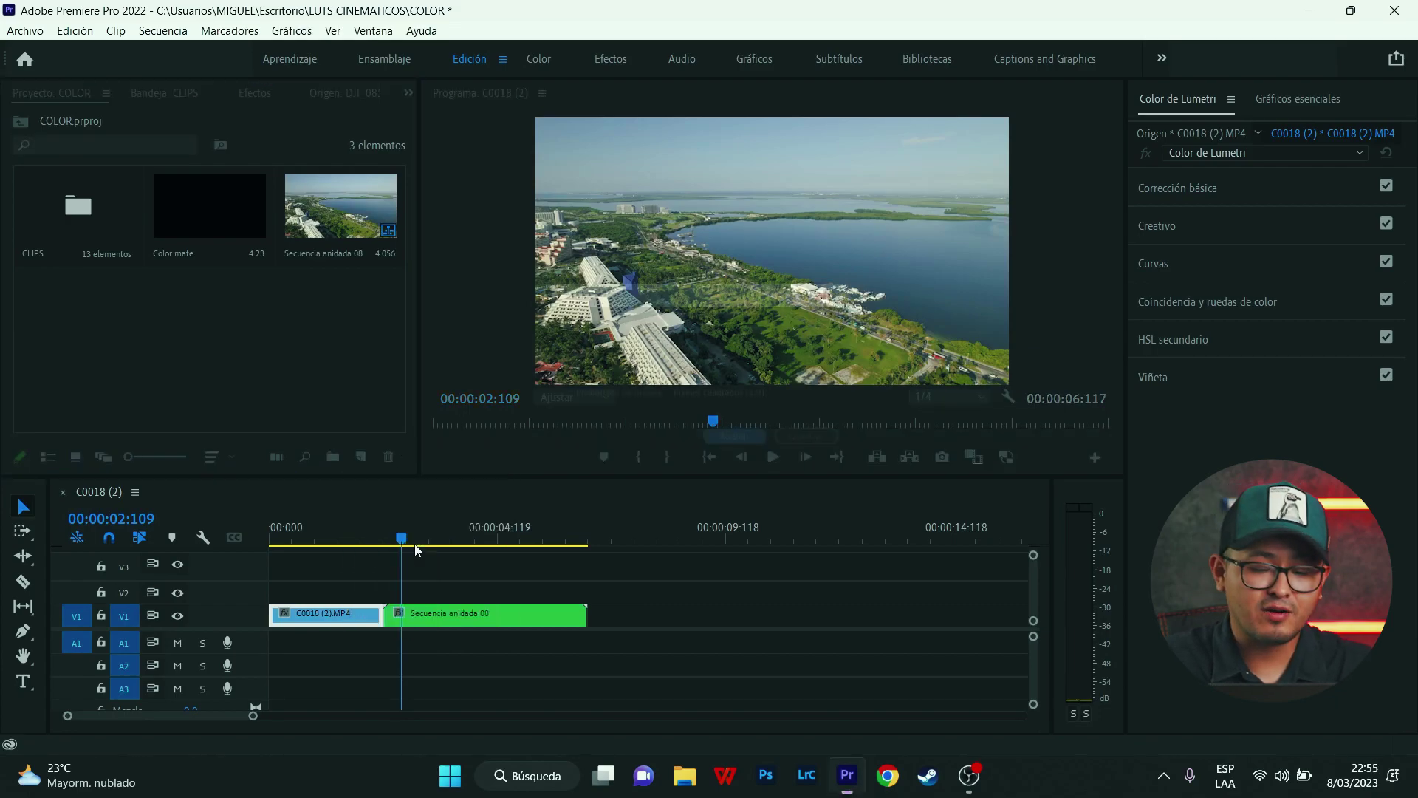
click(747, 452)
drag(100, 321, 468, 587)
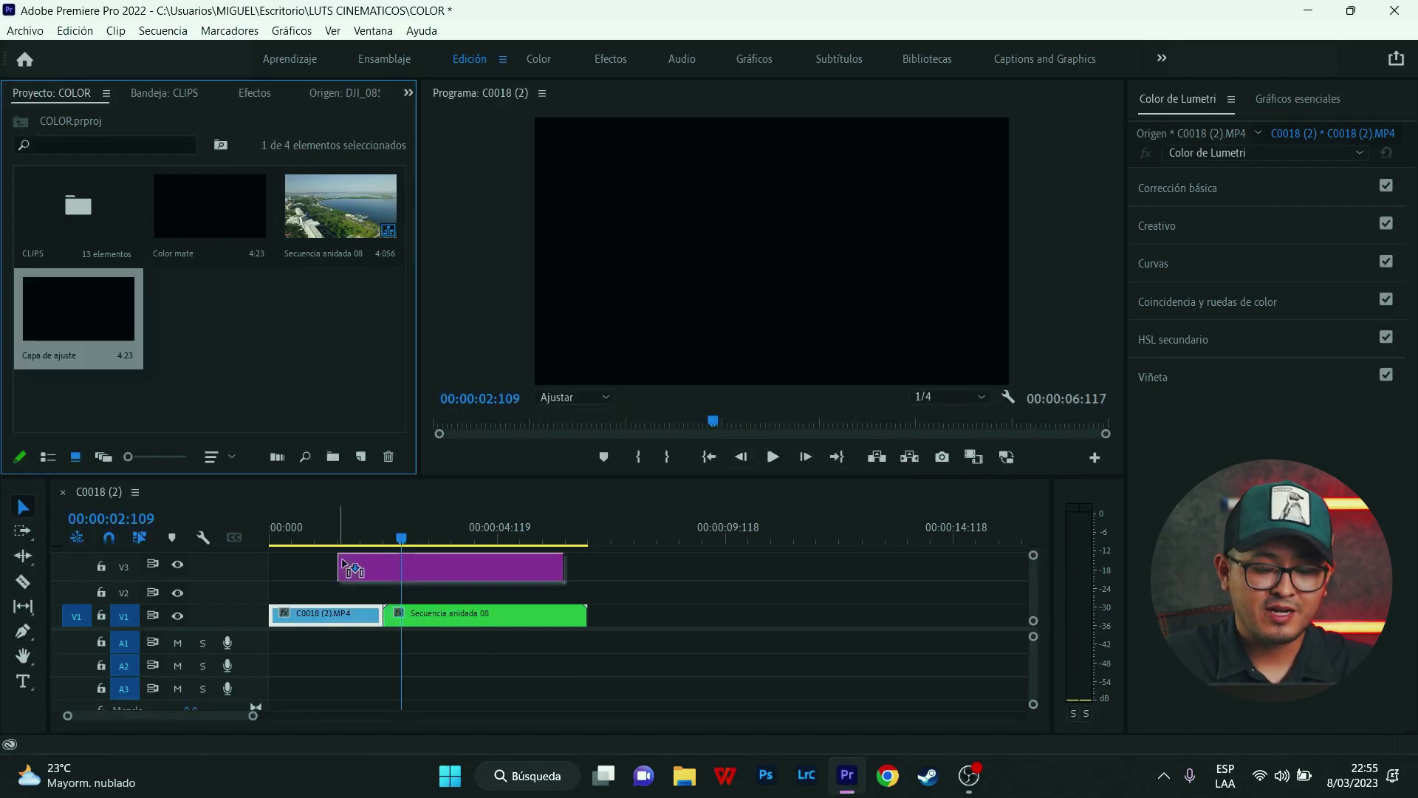
drag(573, 591, 420, 591)
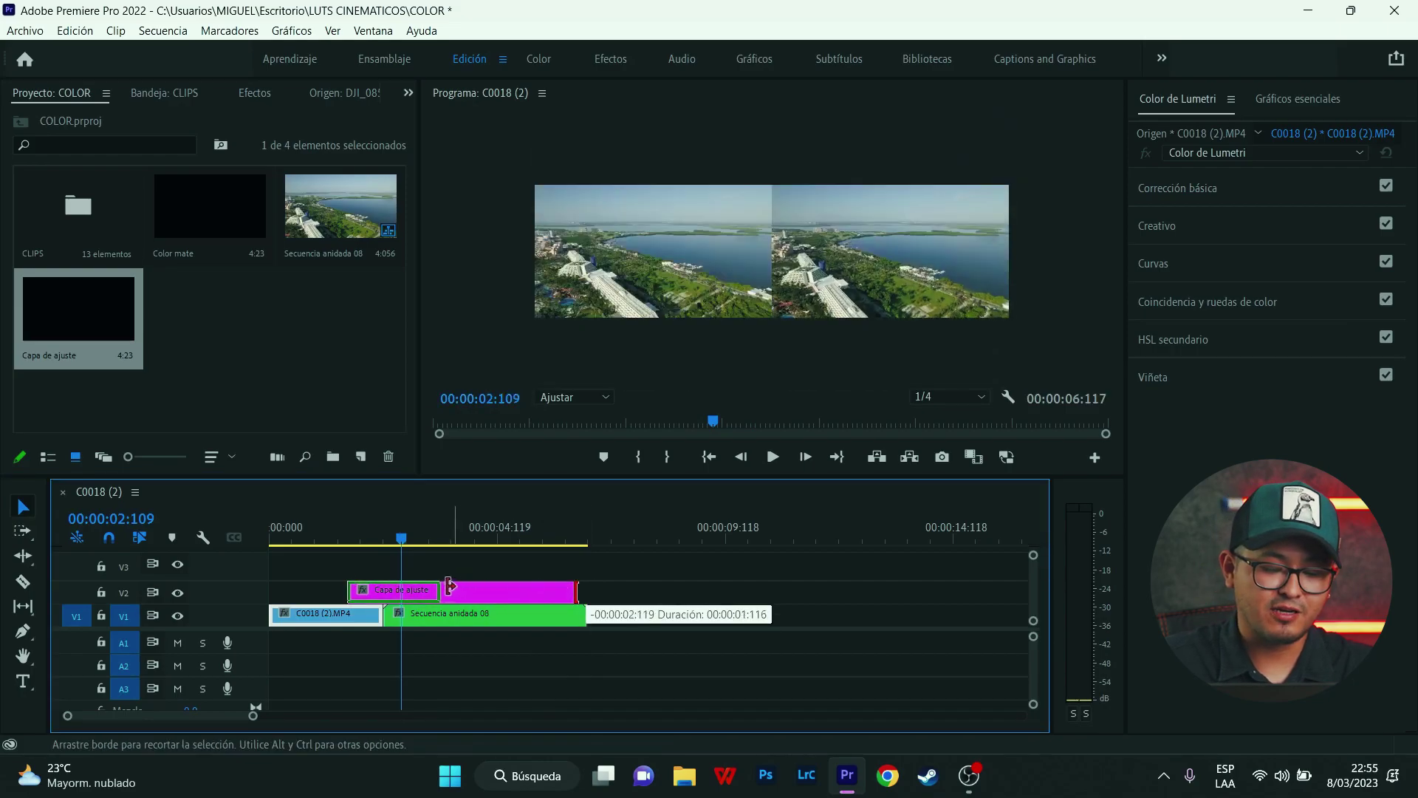
click(396, 595)
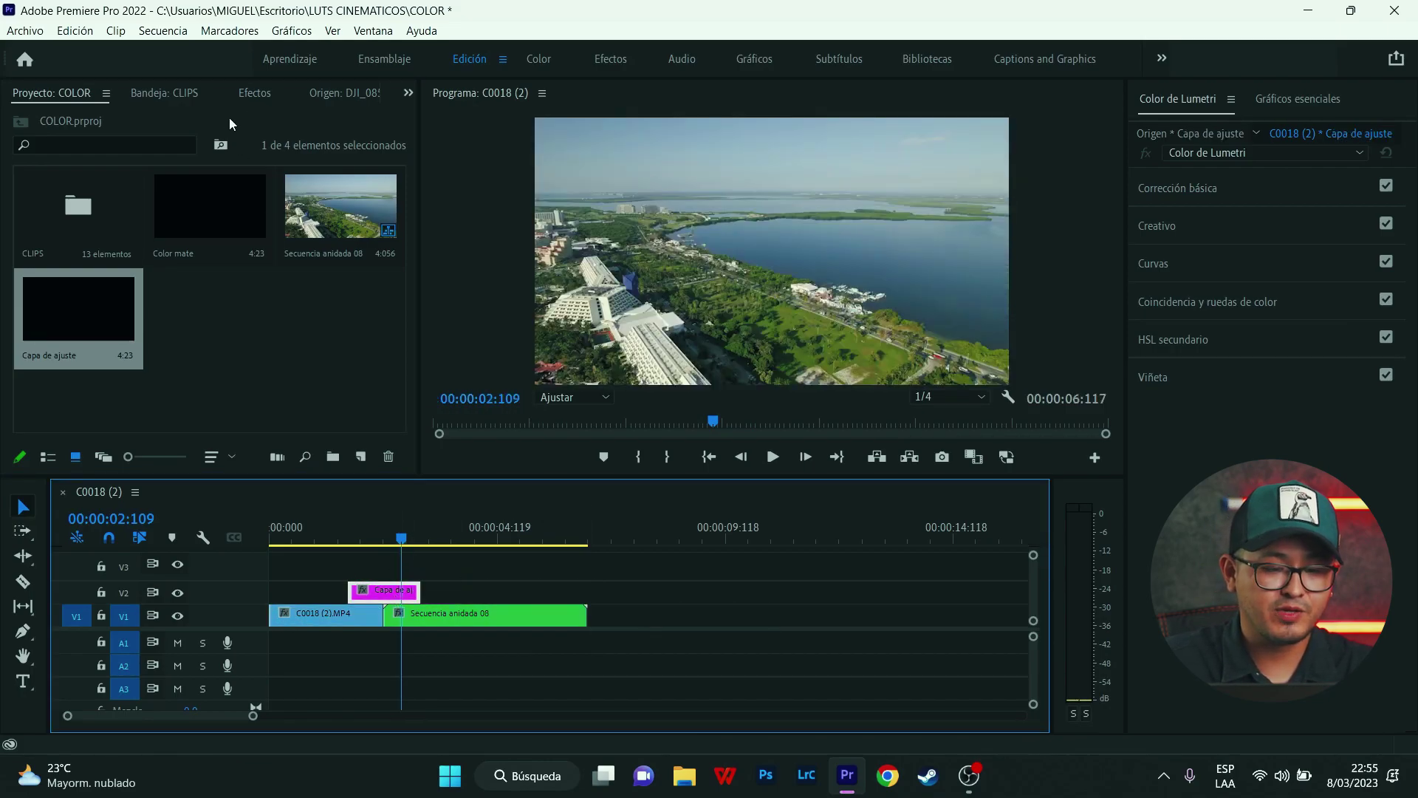
Apply the 01 Arrow and Right presets from TRANSITION - MOUSE > 03 Right to the adjustment layer.
click(254, 93)
click(23, 326)
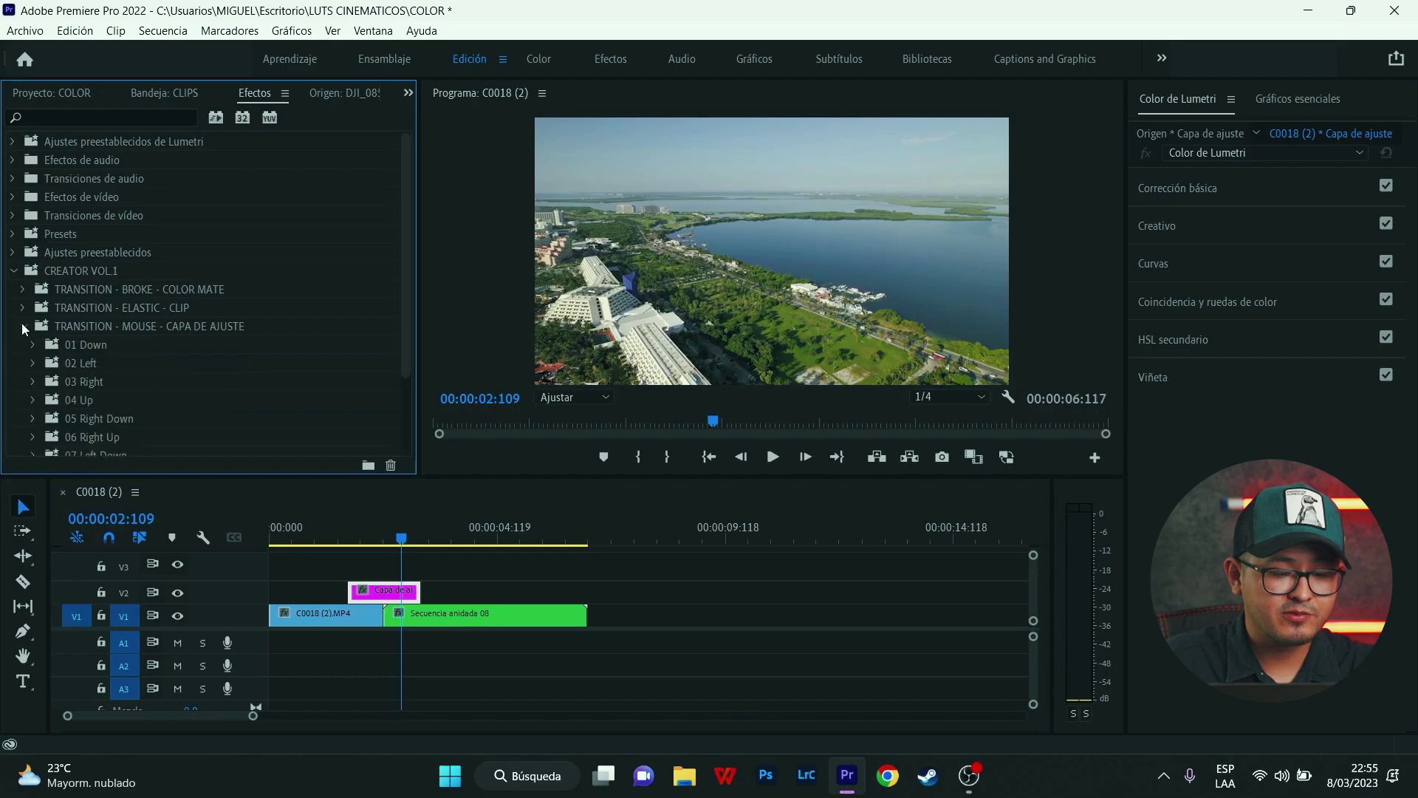
scroll(265, 331, down, 3)
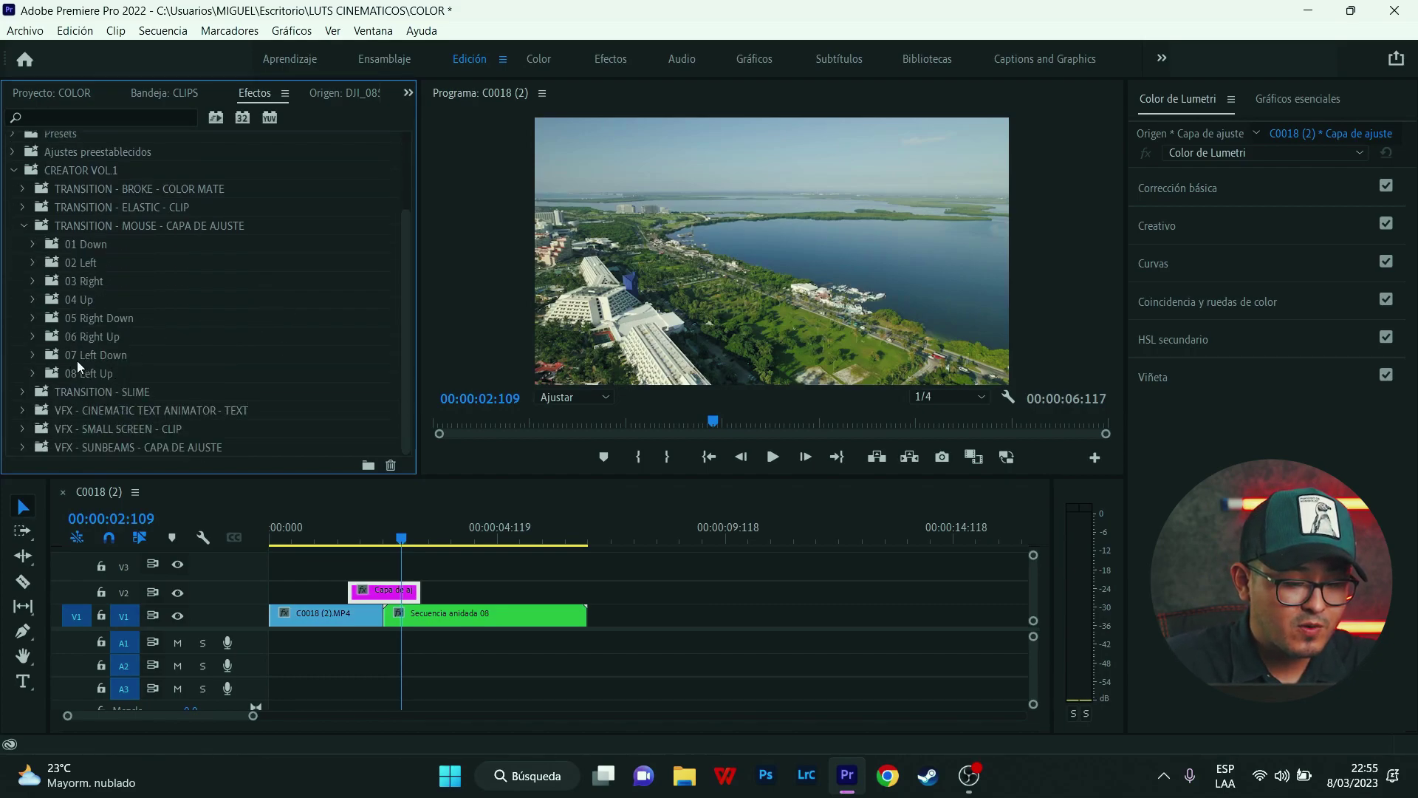
click(33, 281)
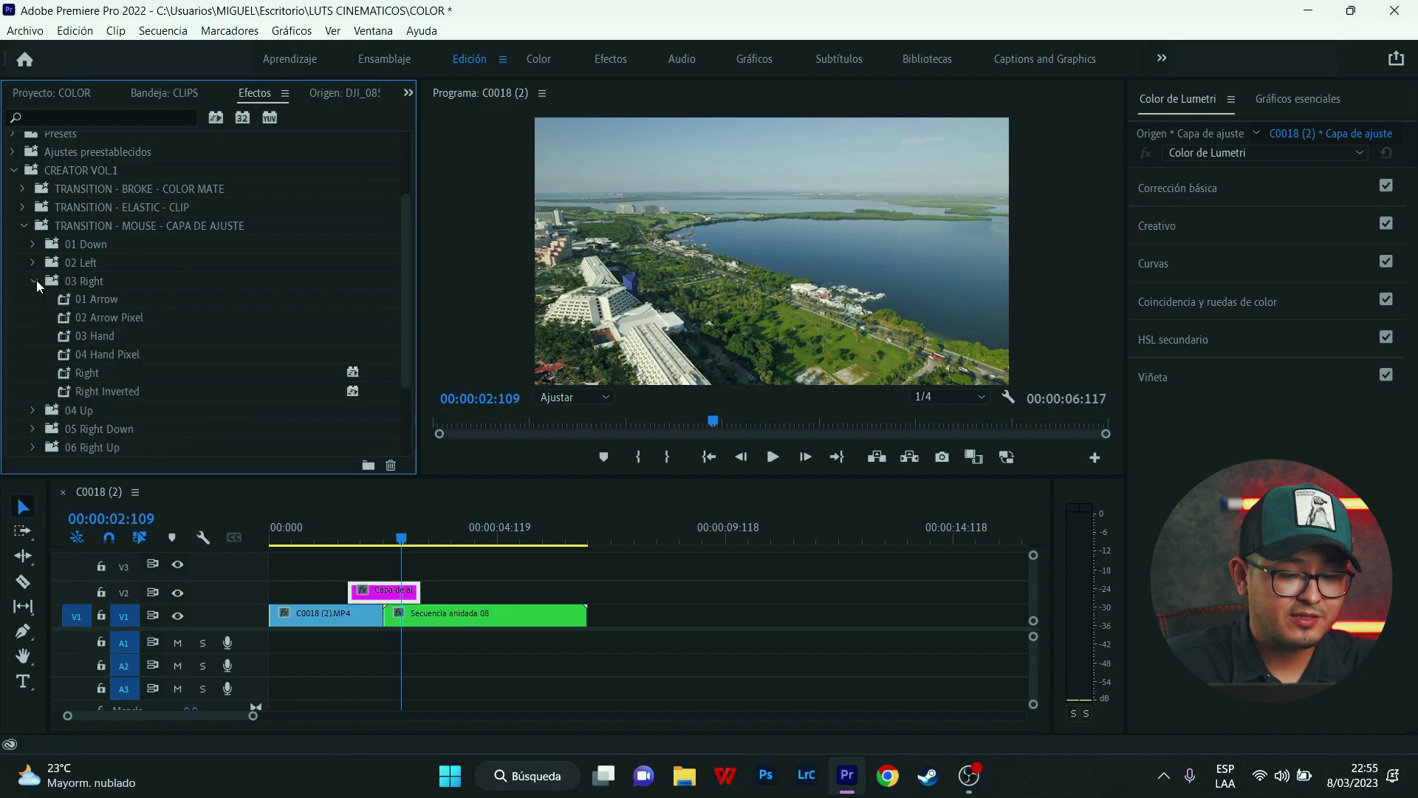
mouse_move(102, 300)
mouse_down()
mouse_move(337, 495)
mouse_move(403, 597)
mouse_up()
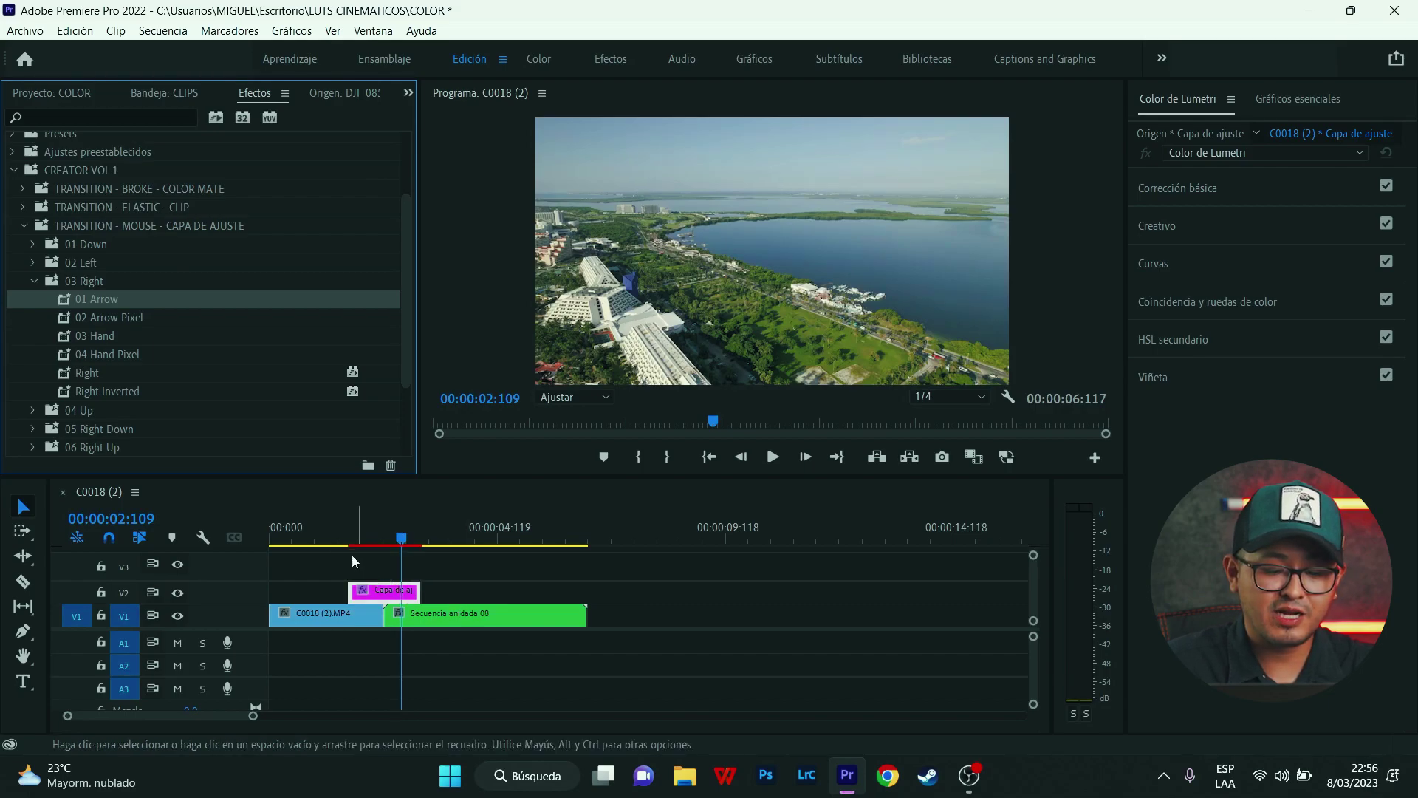
mouse_move(344, 532)
mouse_down()
mouse_move(436, 550)
mouse_move(352, 552)
mouse_move(365, 561)
mouse_up()
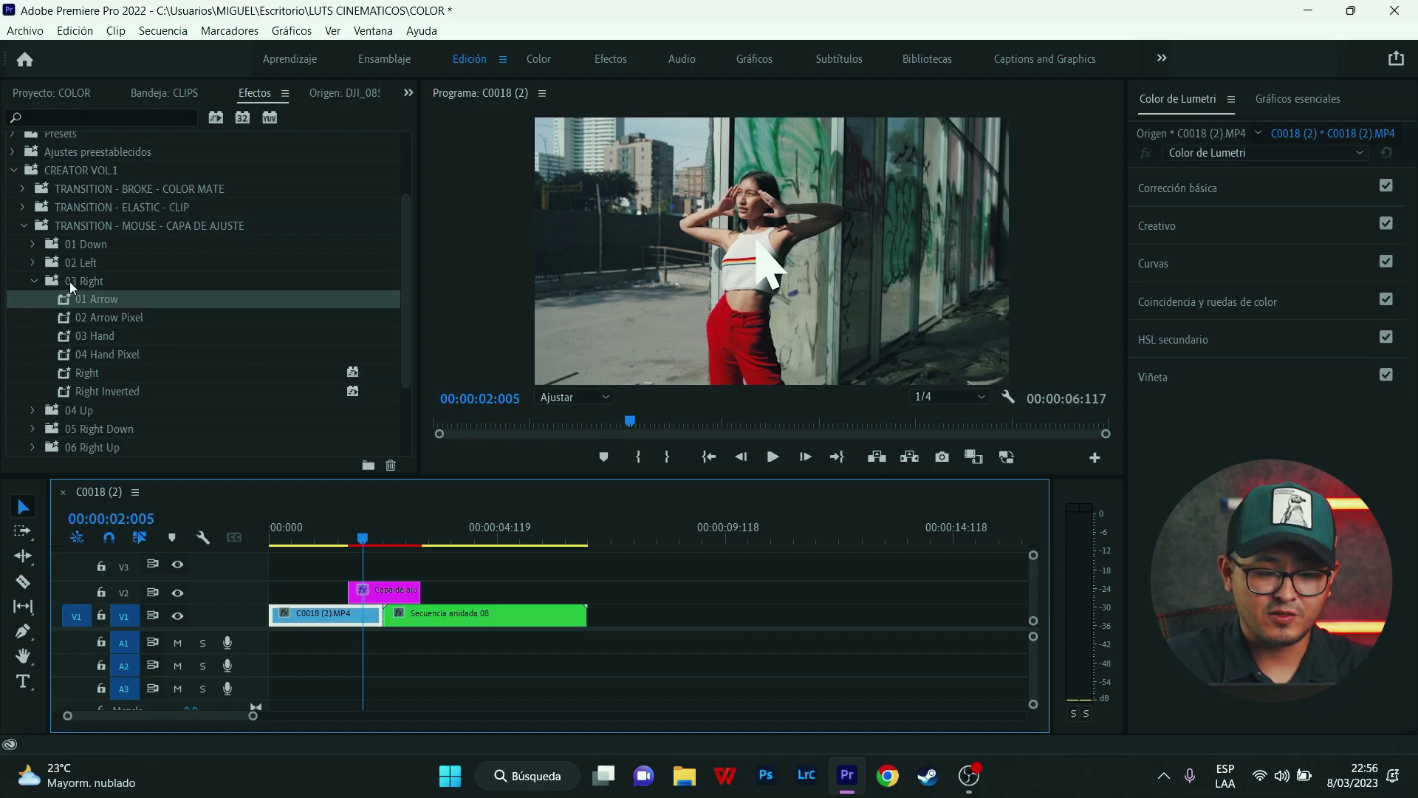
drag(363, 540, 381, 540)
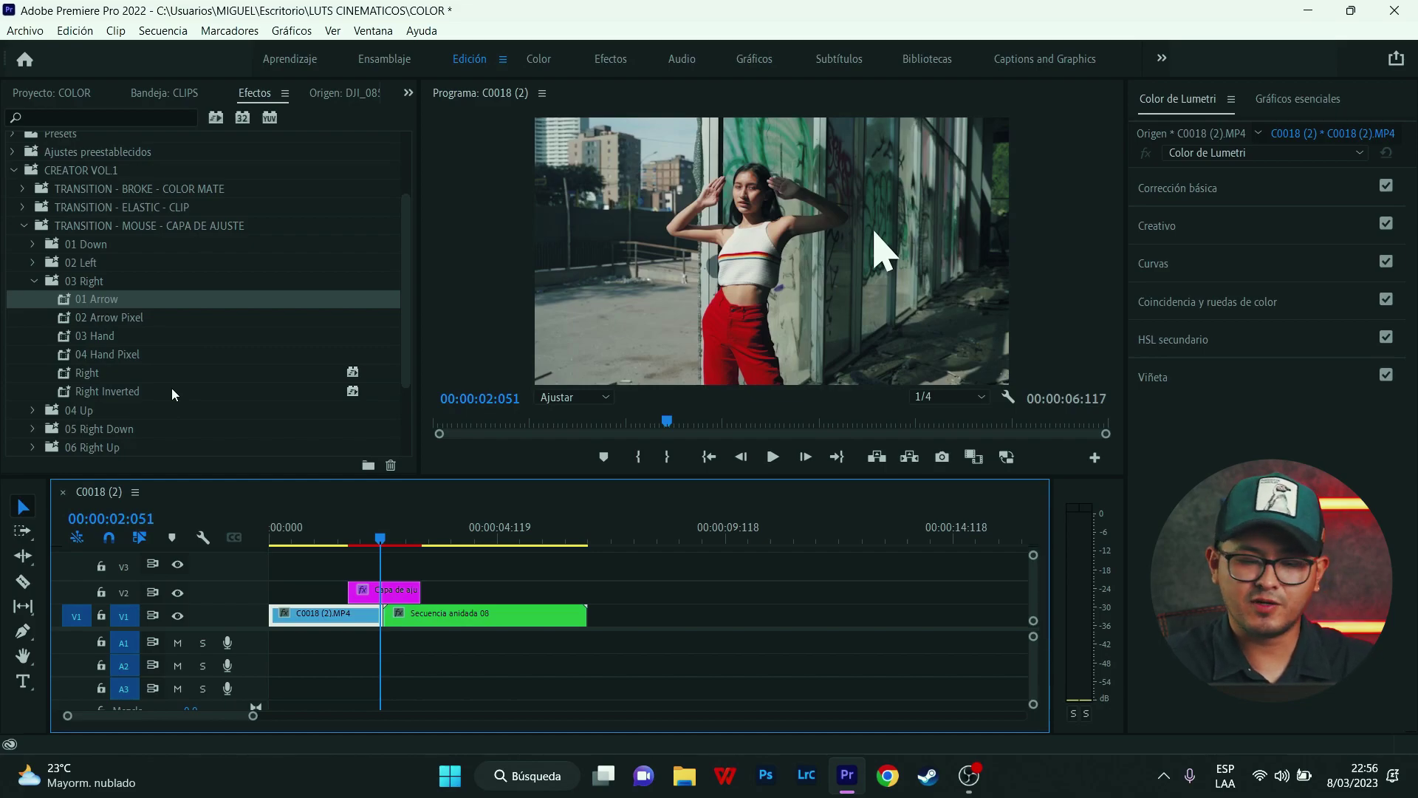
mouse_move(101, 371)
mouse_down()
mouse_move(292, 461)
mouse_move(391, 596)
mouse_up()
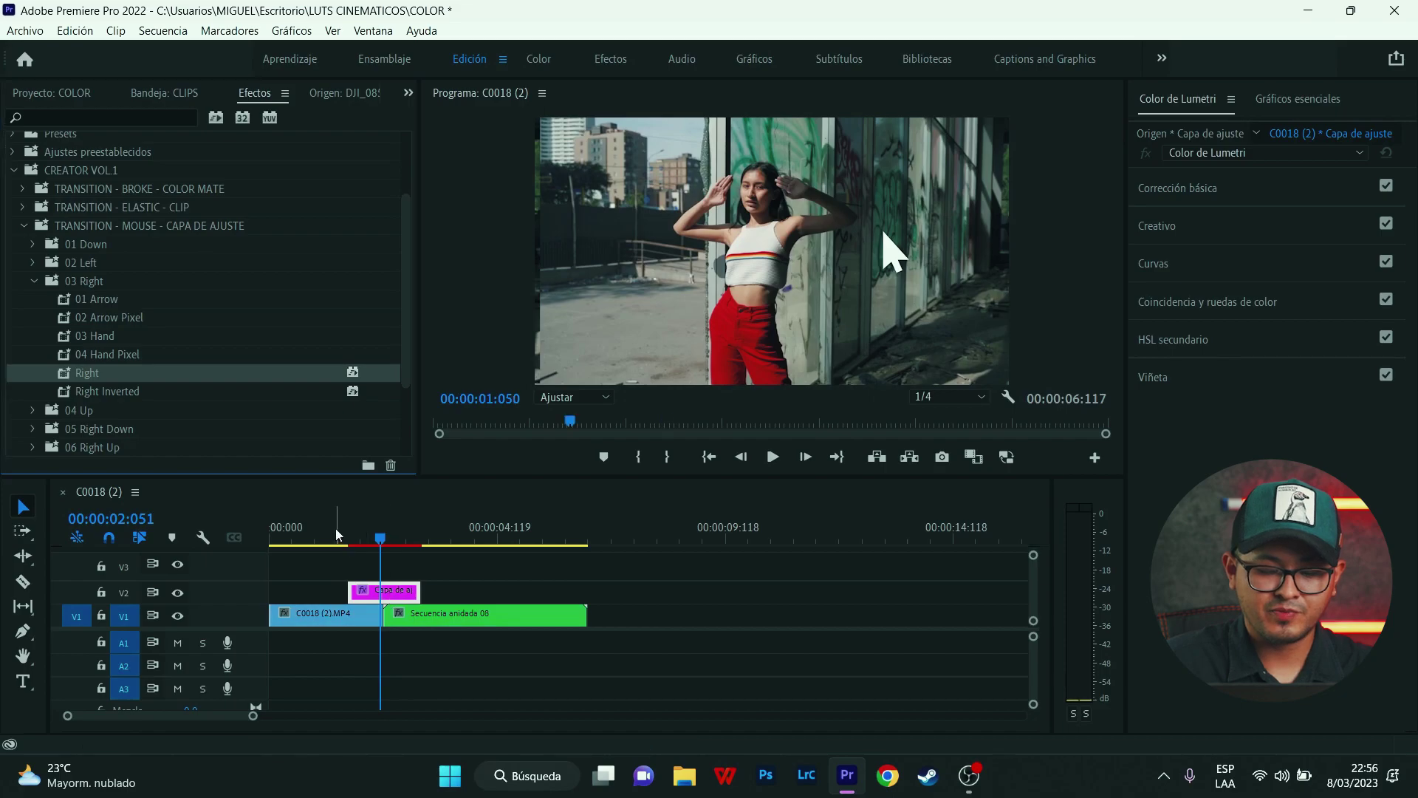
Nudge the adjustment layer slightly earlier, extend its right edge past the cut, and preview the Right wipe.
drag(335, 529, 390, 547)
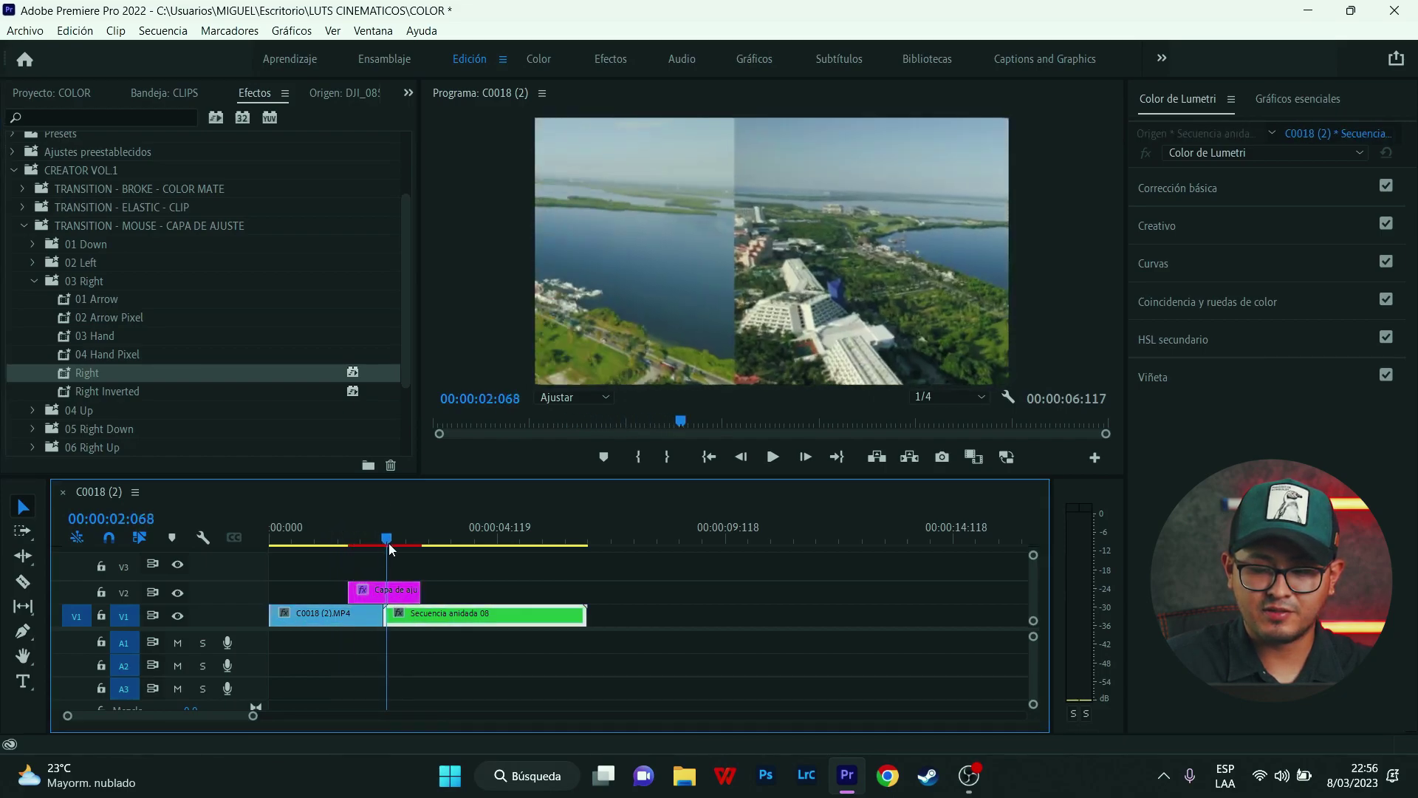
click(409, 596)
drag(408, 595, 403, 596)
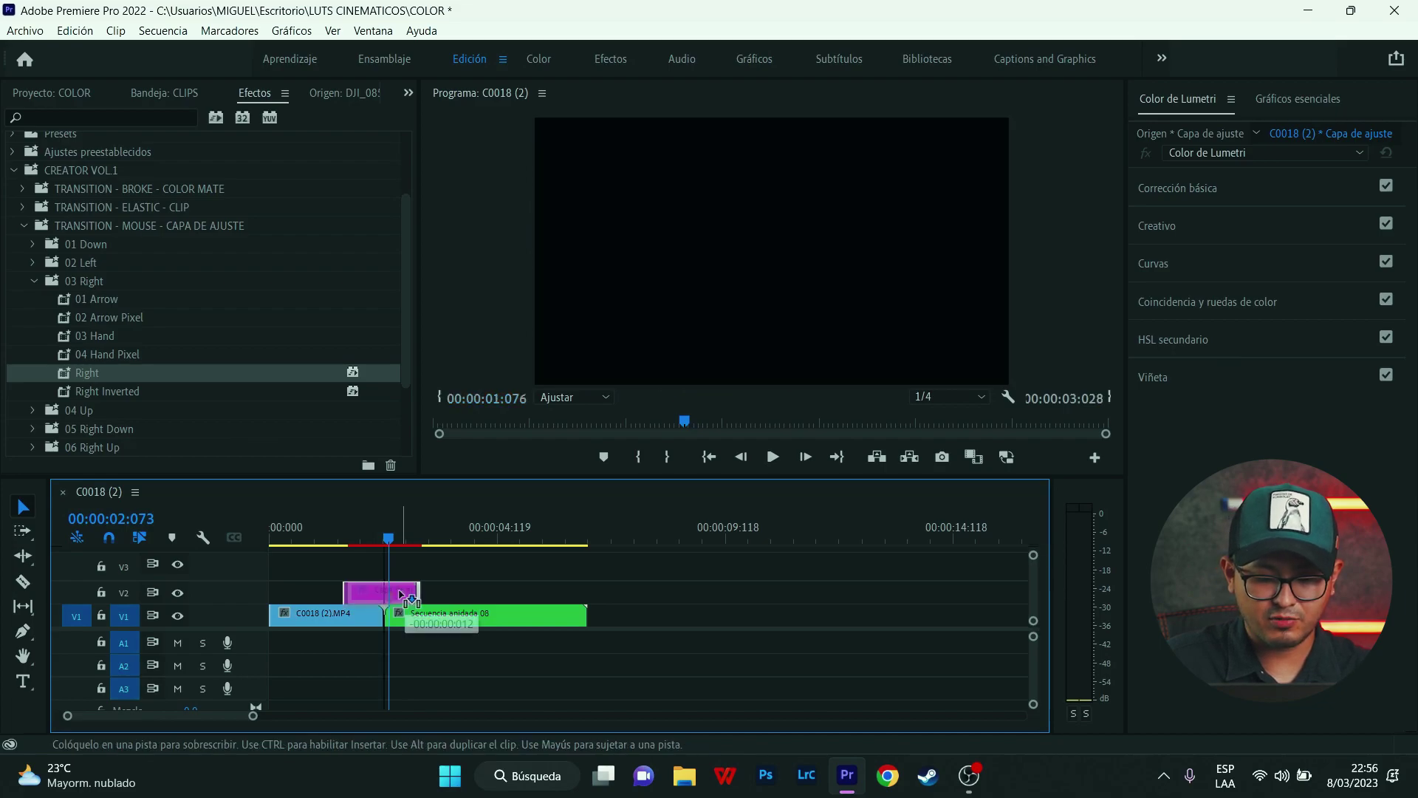
click(336, 539)
key(space)
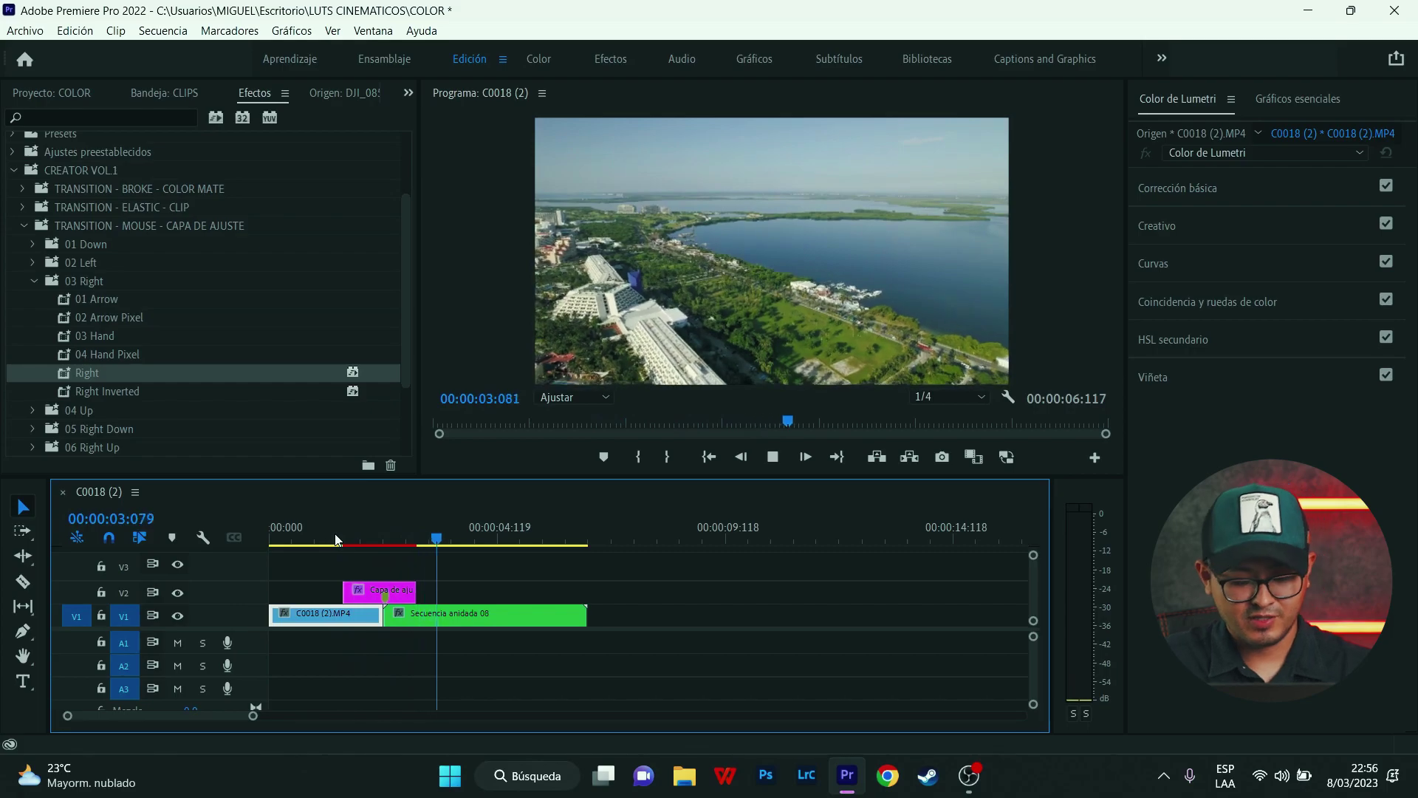
drag(415, 591, 479, 591)
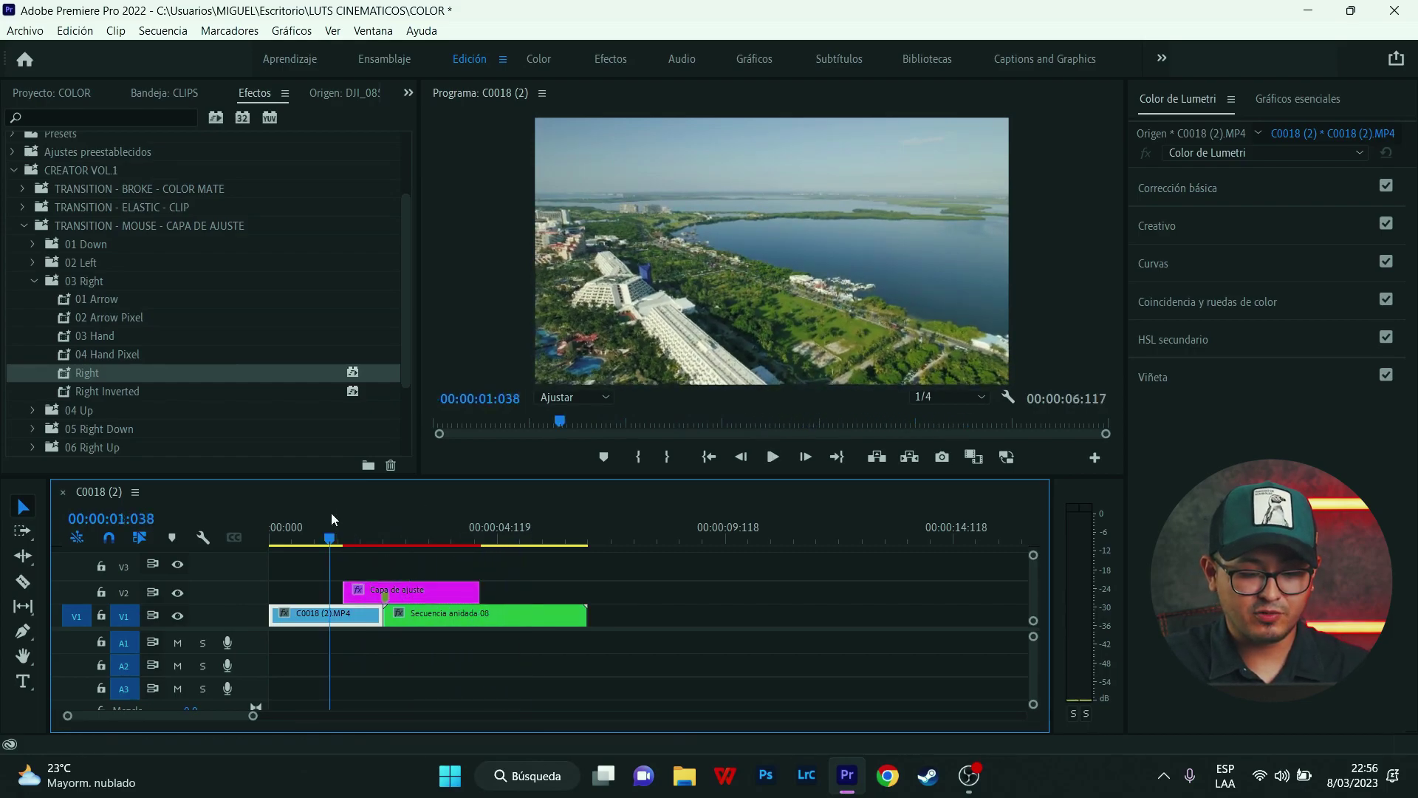
click(333, 533)
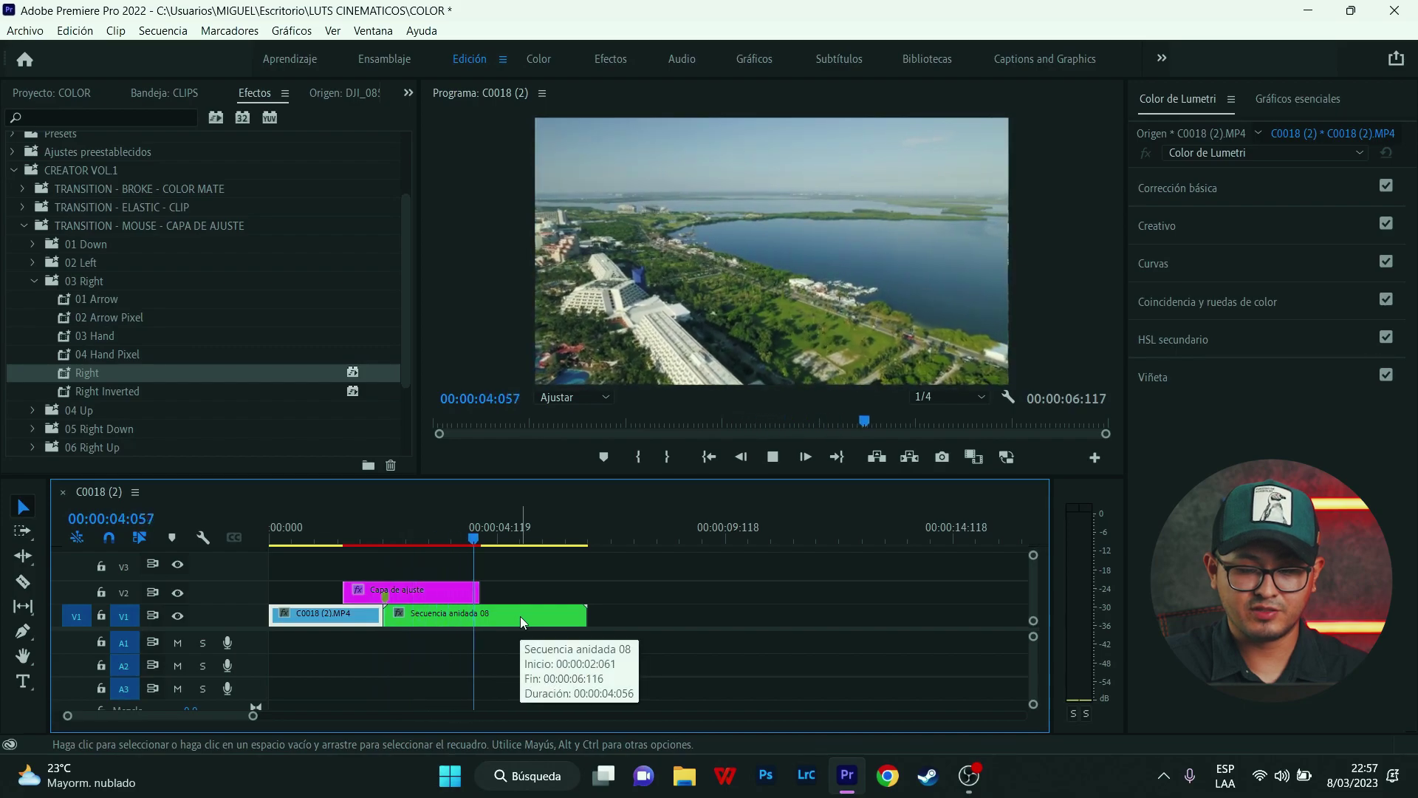
click(520, 616)
click(417, 541)
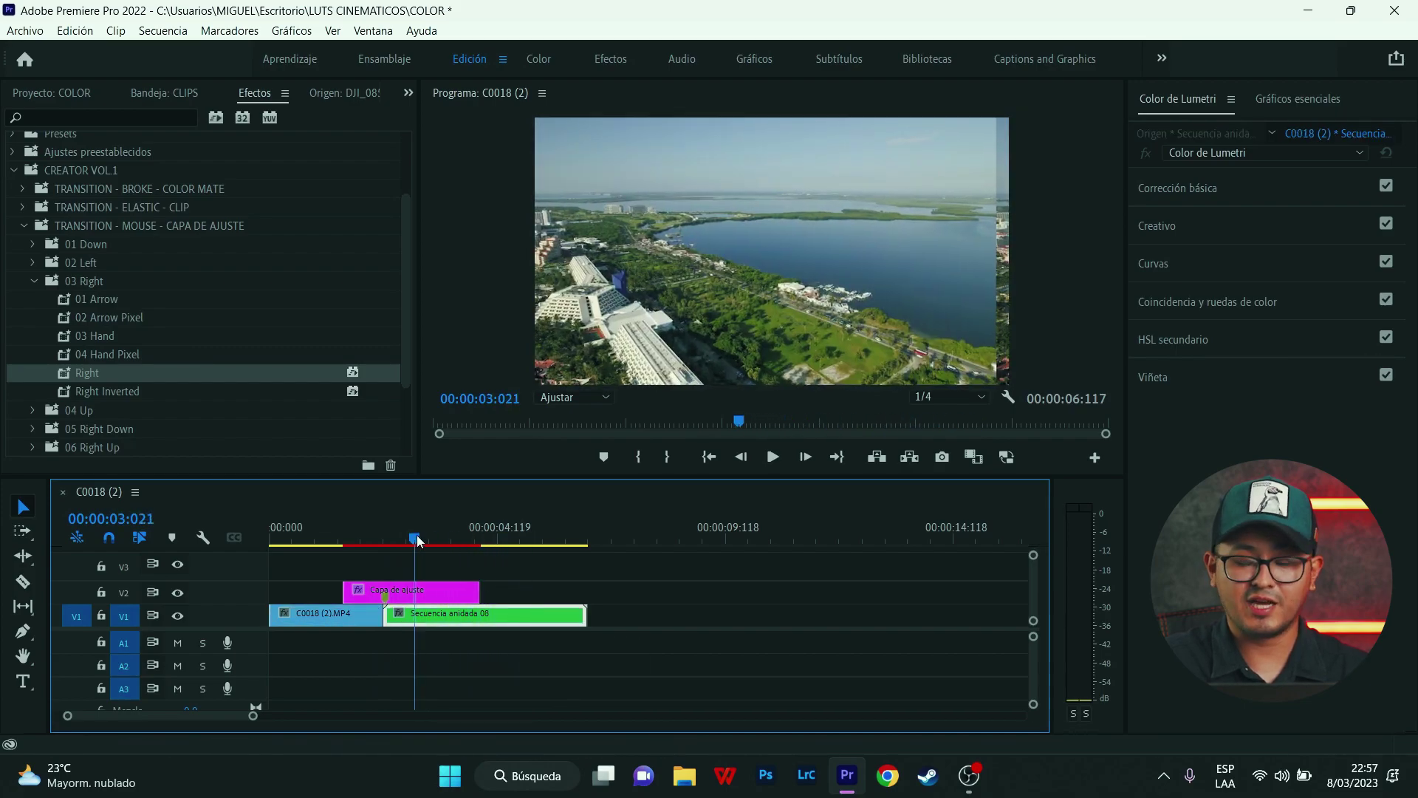
Clear the adjustment layer's effects with Eliminar atributos.
right_click(416, 585)
click(575, 88)
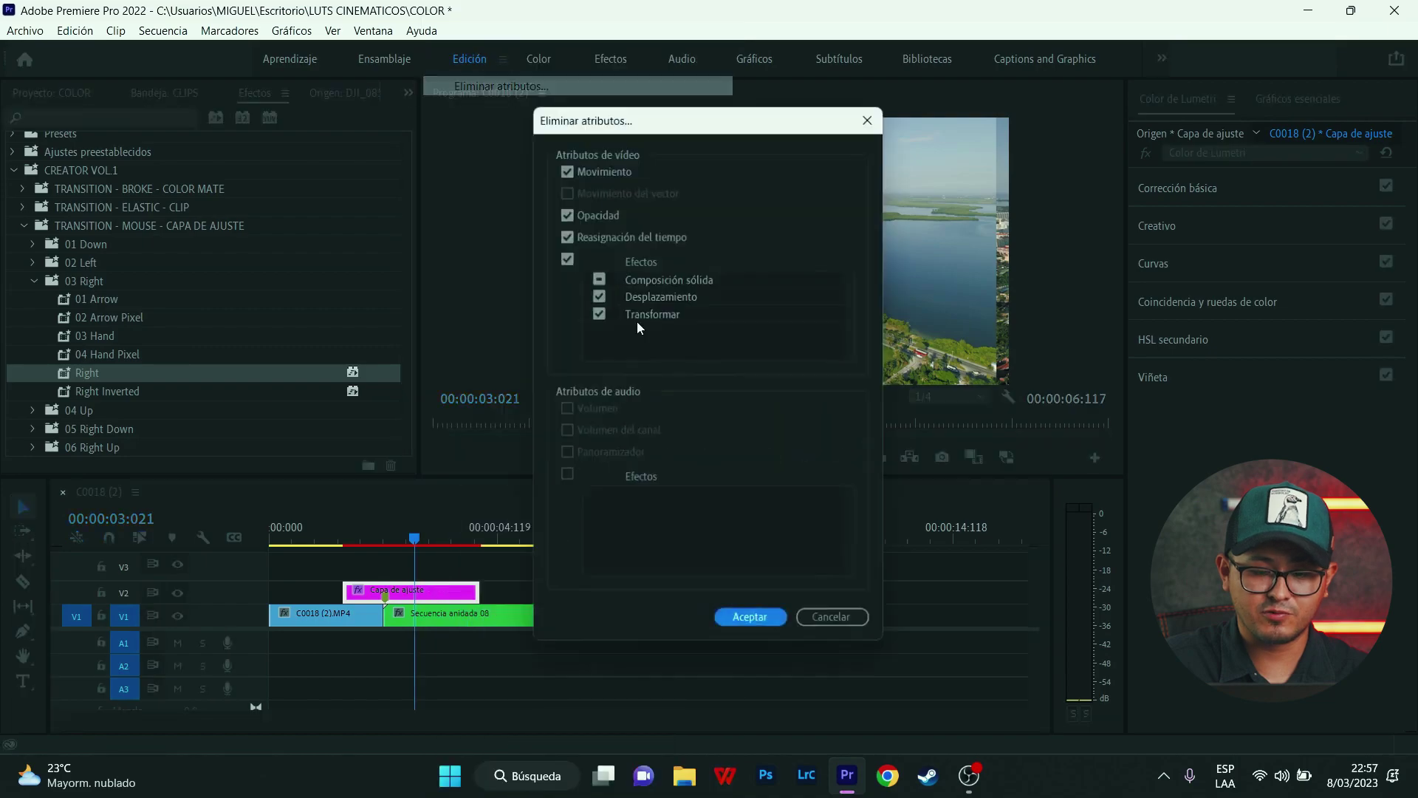
click(755, 618)
Apply 02 Arrow Pixel and Right Up Inverted from 06 Right Up to the adjustment layer and play.
click(31, 281)
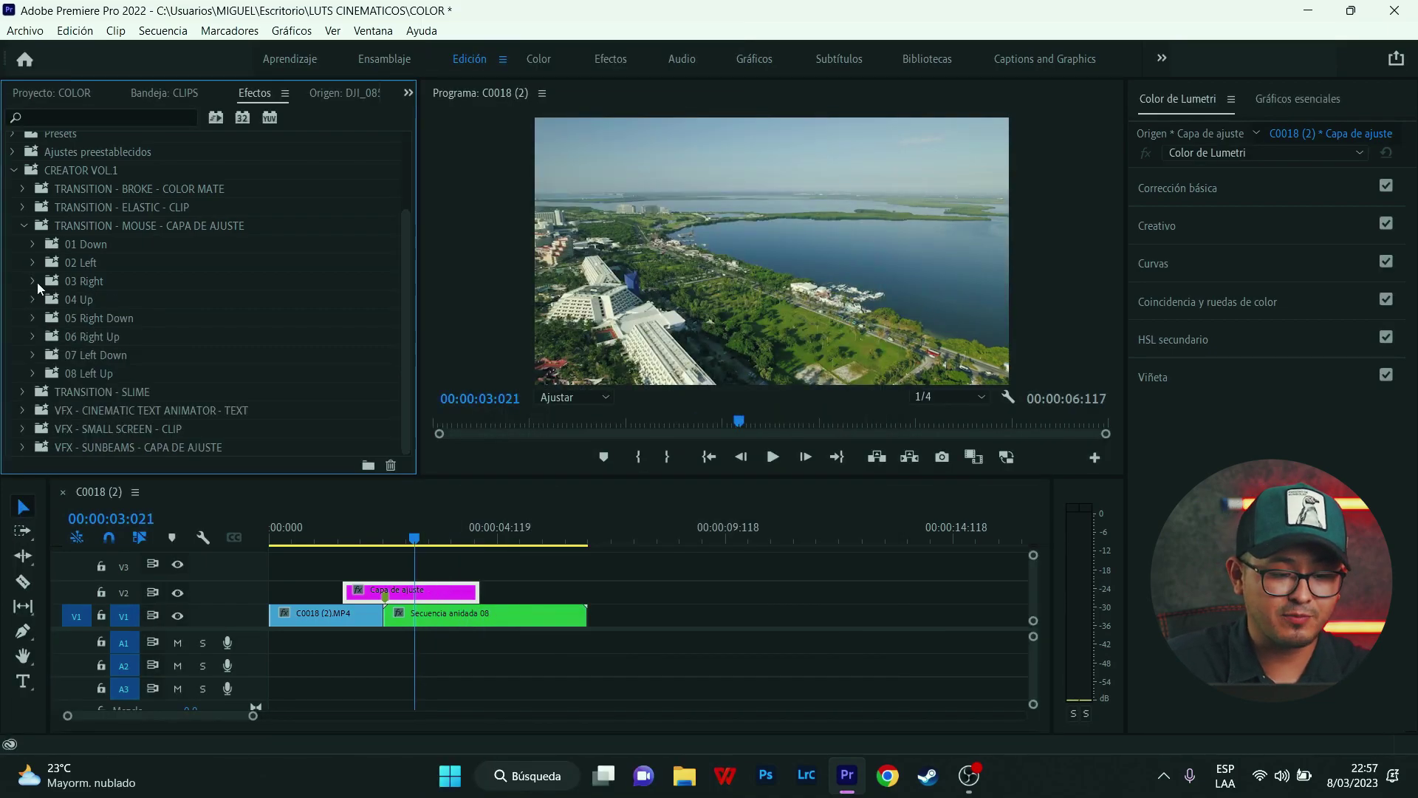
click(34, 338)
scroll(181, 346, down, 3)
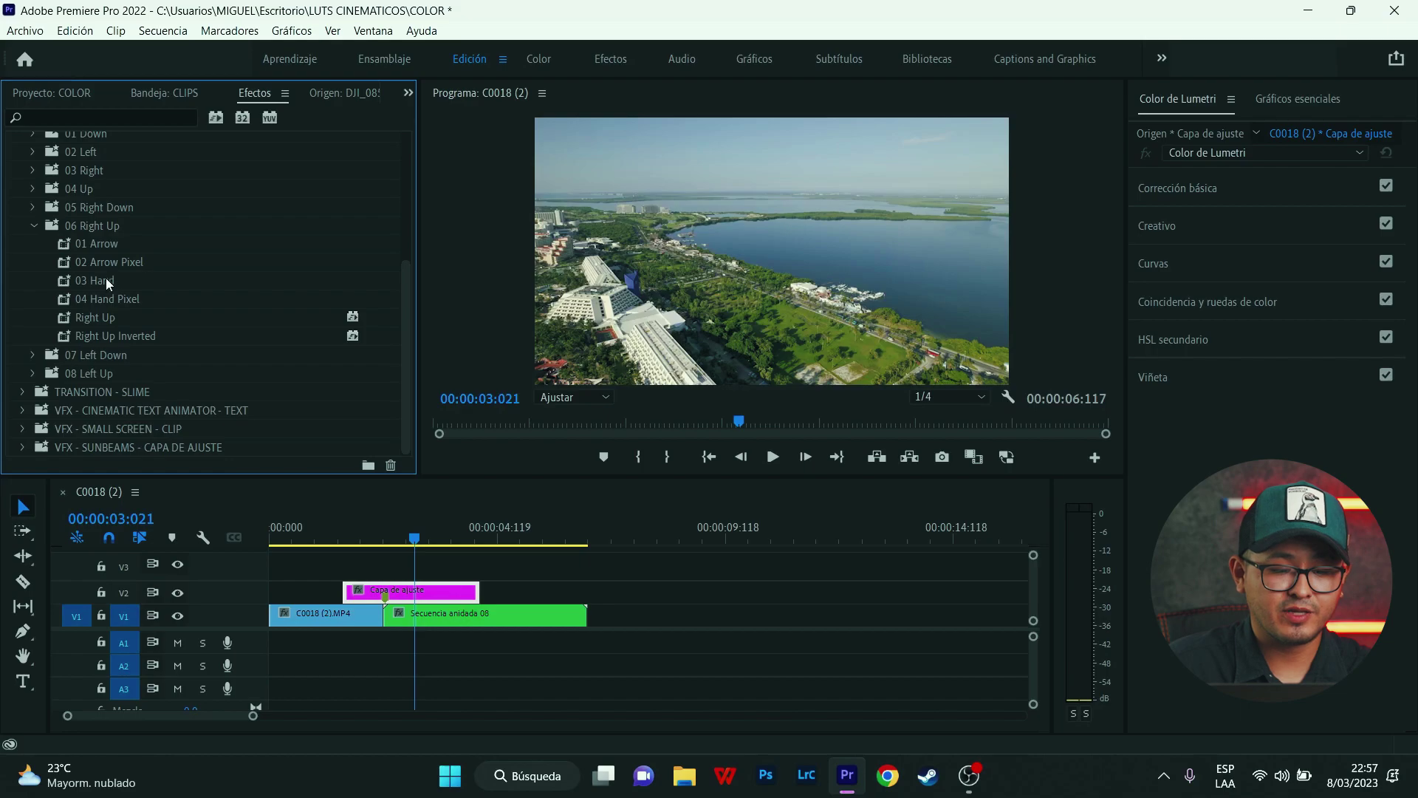
drag(115, 261, 418, 592)
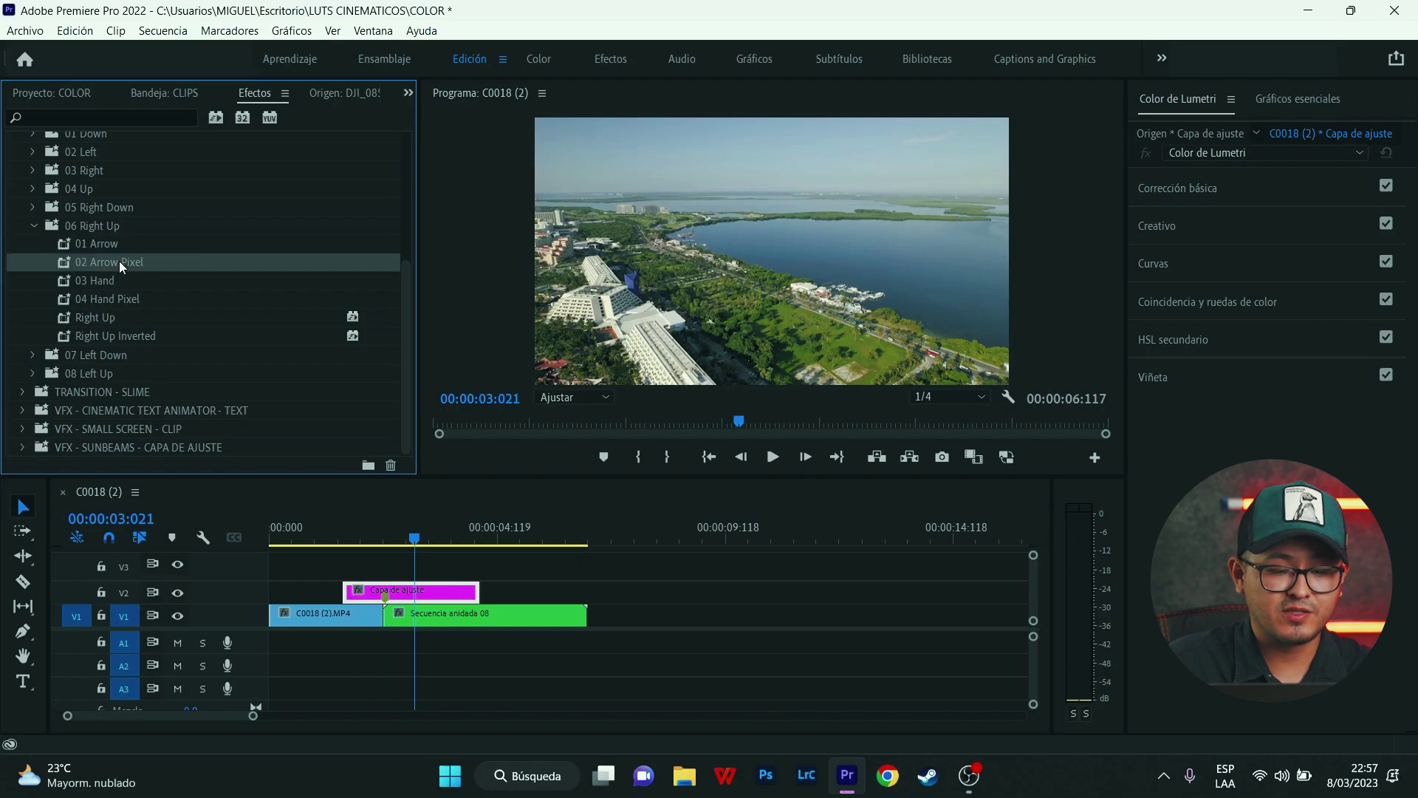
click(363, 533)
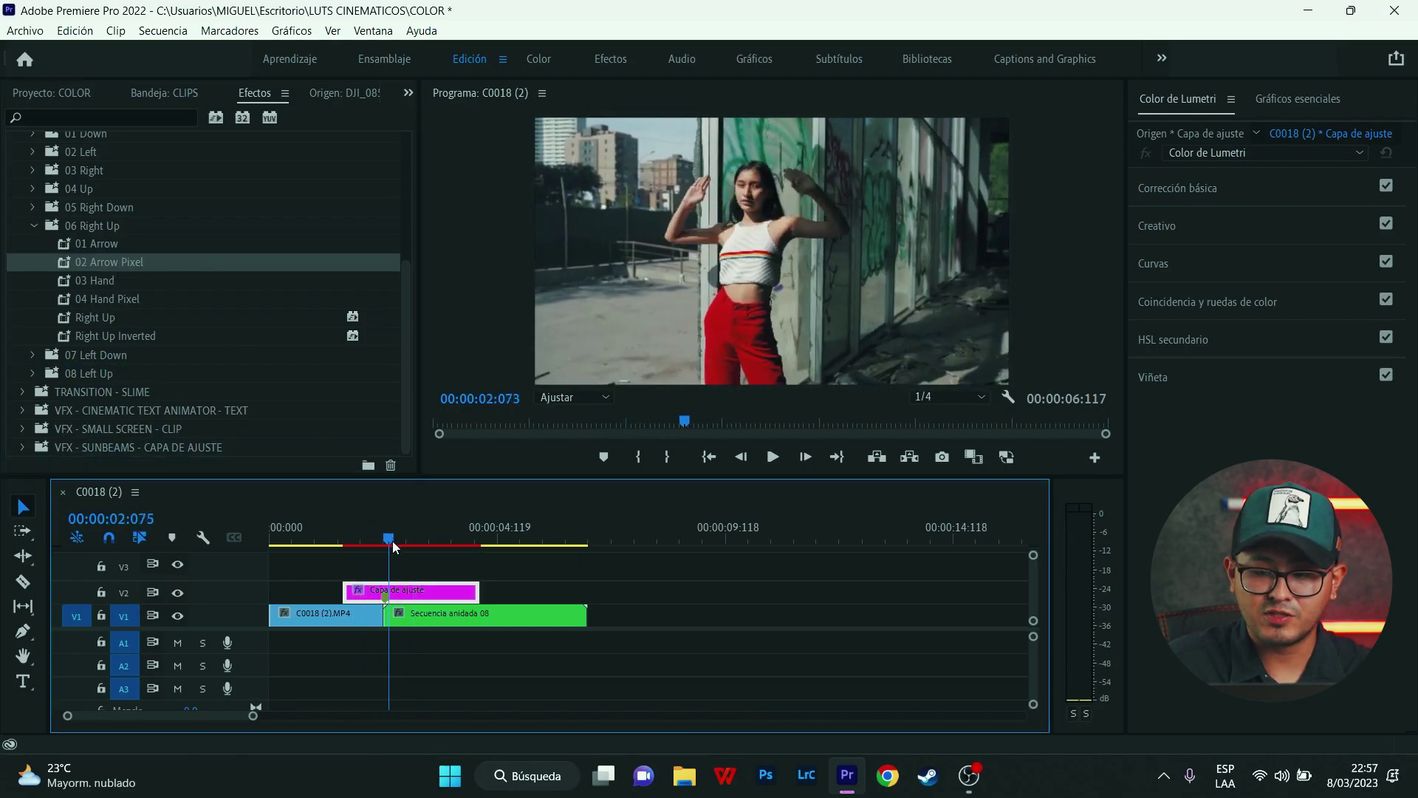
drag(366, 537, 360, 536)
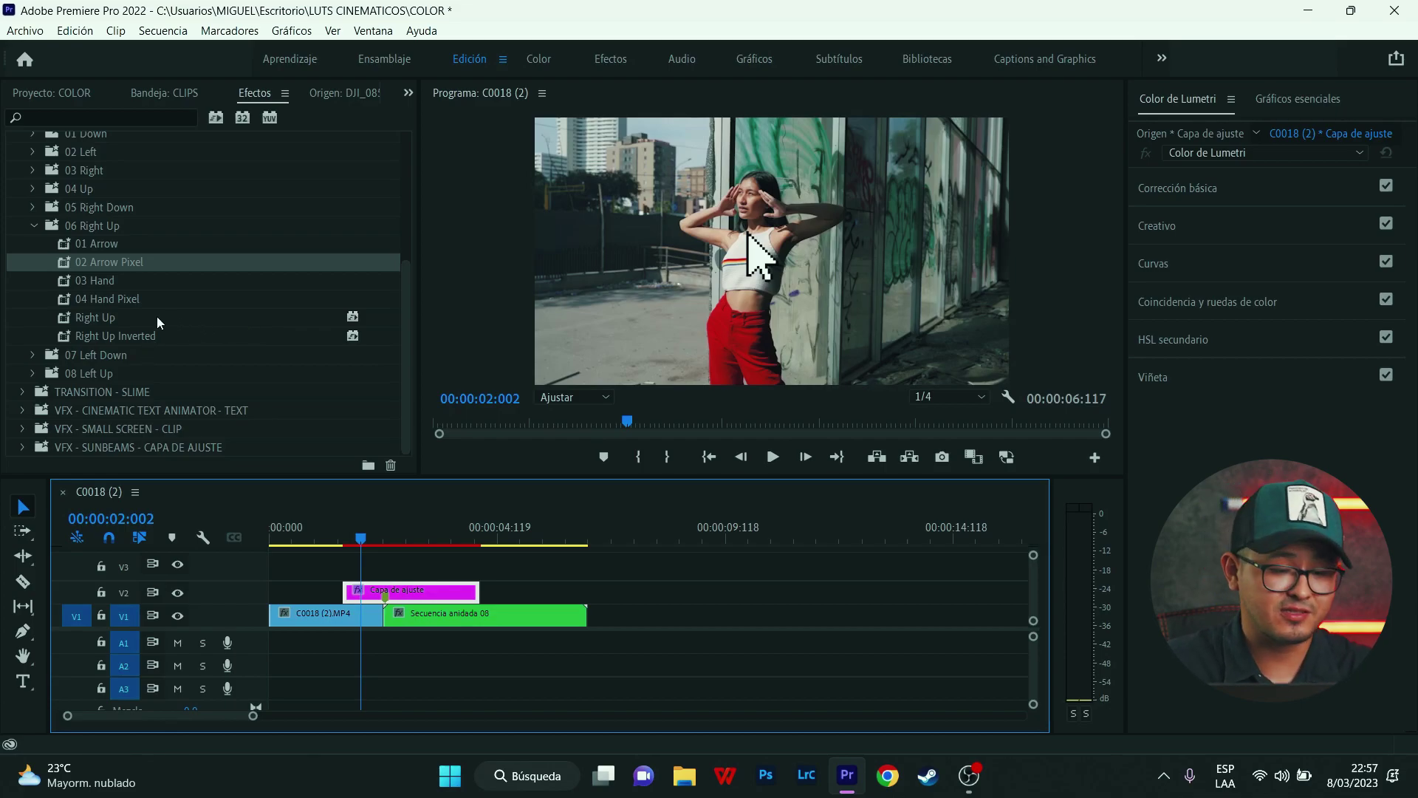
drag(122, 338, 410, 593)
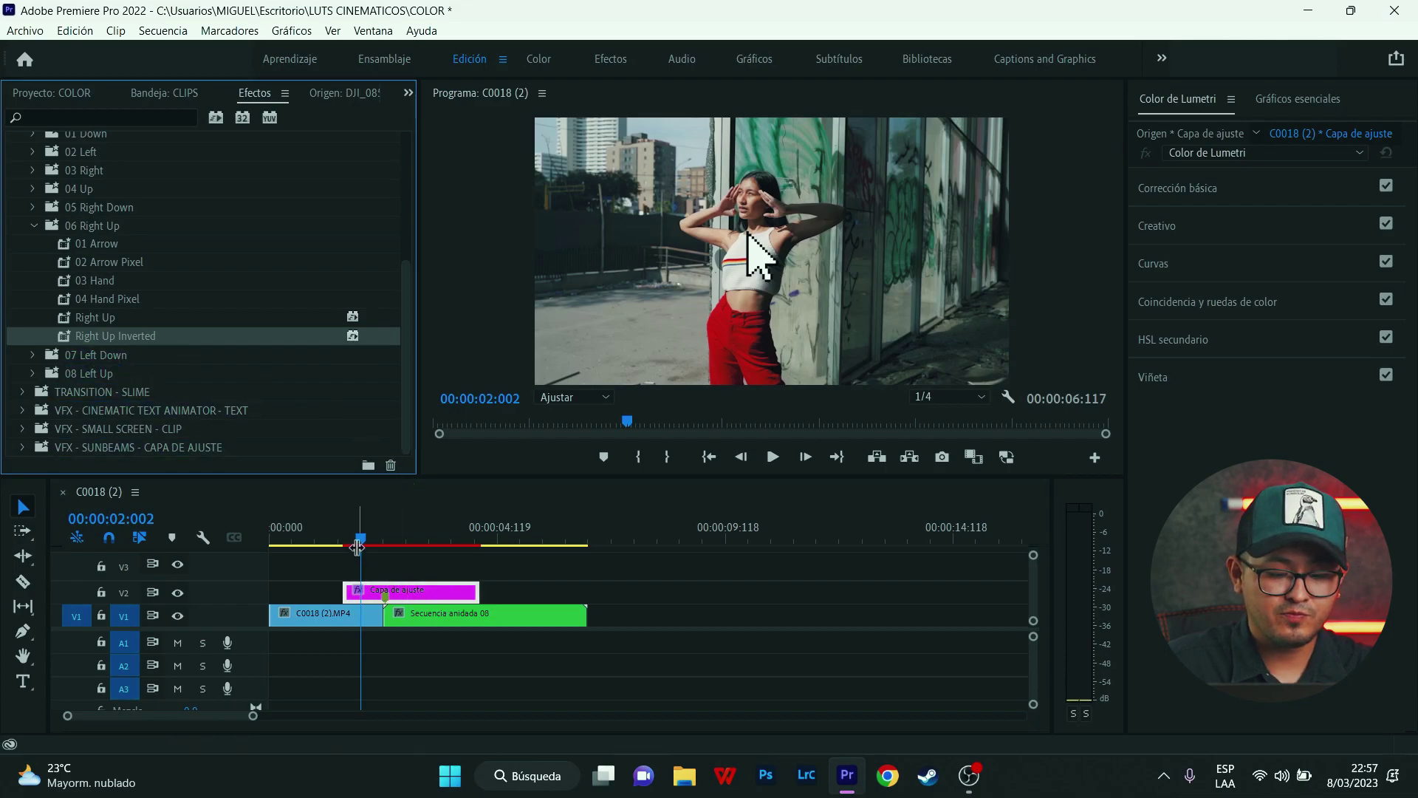
mouse_move(343, 533)
mouse_down()
mouse_move(382, 545)
mouse_move(322, 552)
mouse_up()
key(space)
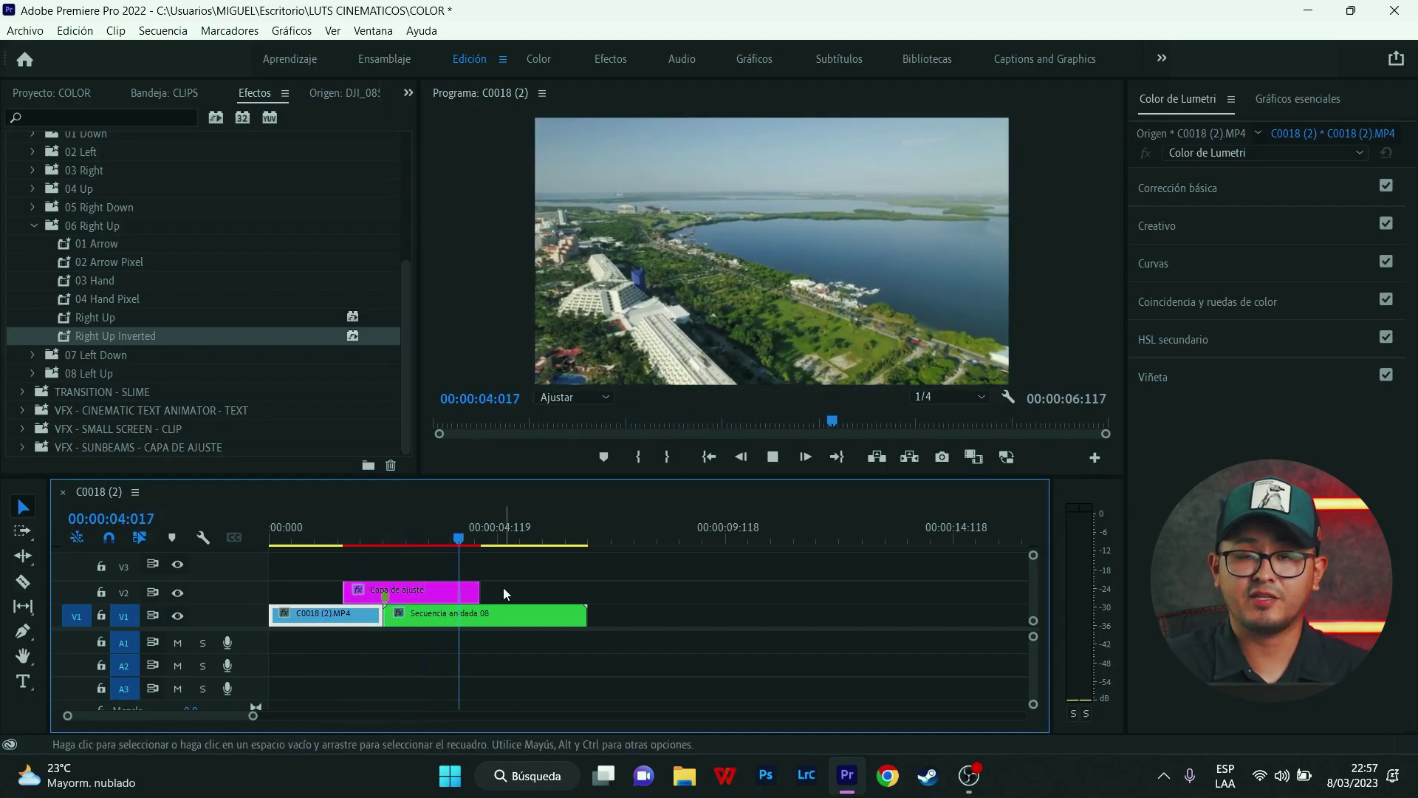
Stop playback and strip the adjustment layer's effects again with Eliminar atributos.
click(503, 614)
click(34, 225)
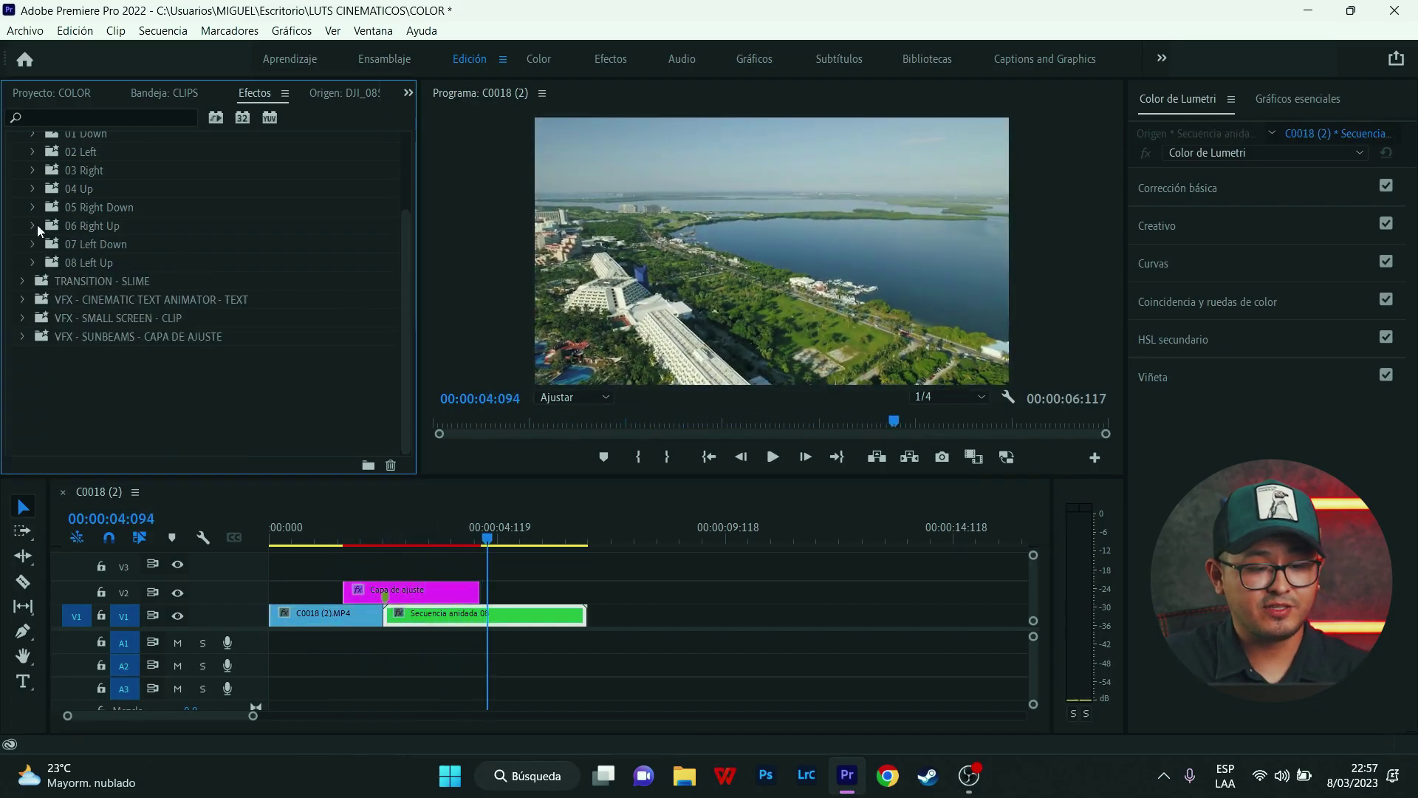
scroll(122, 269, up, 3)
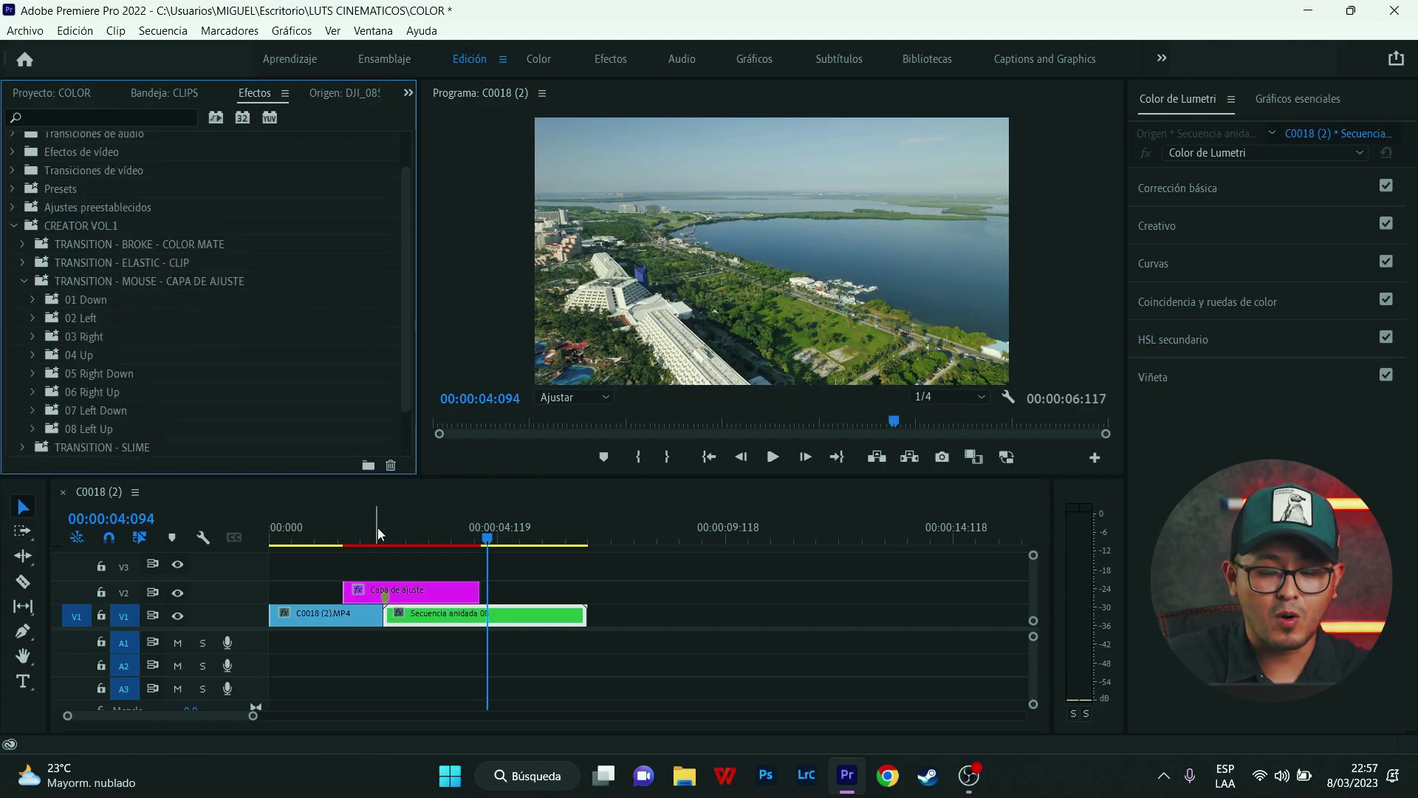
right_click(429, 592)
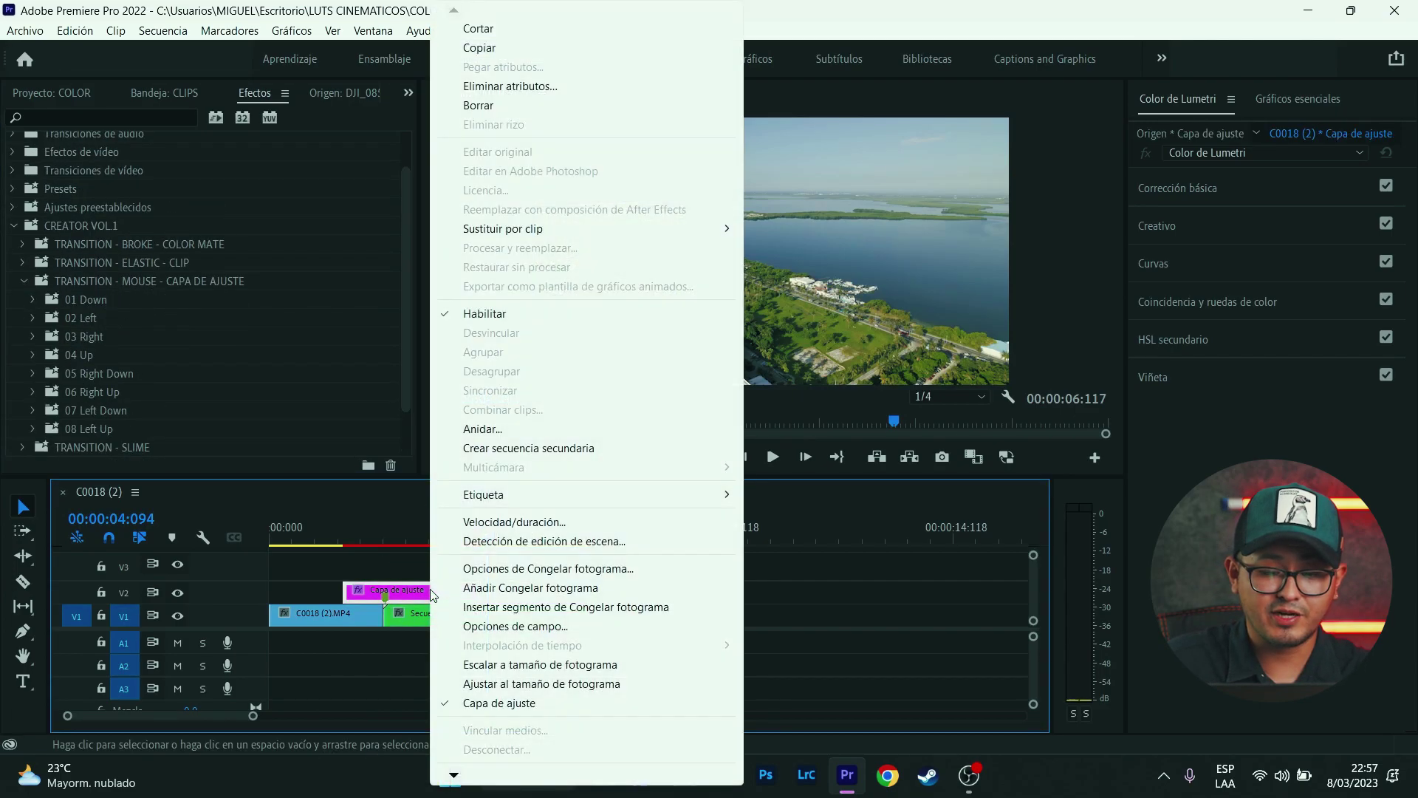
click(507, 87)
click(781, 620)
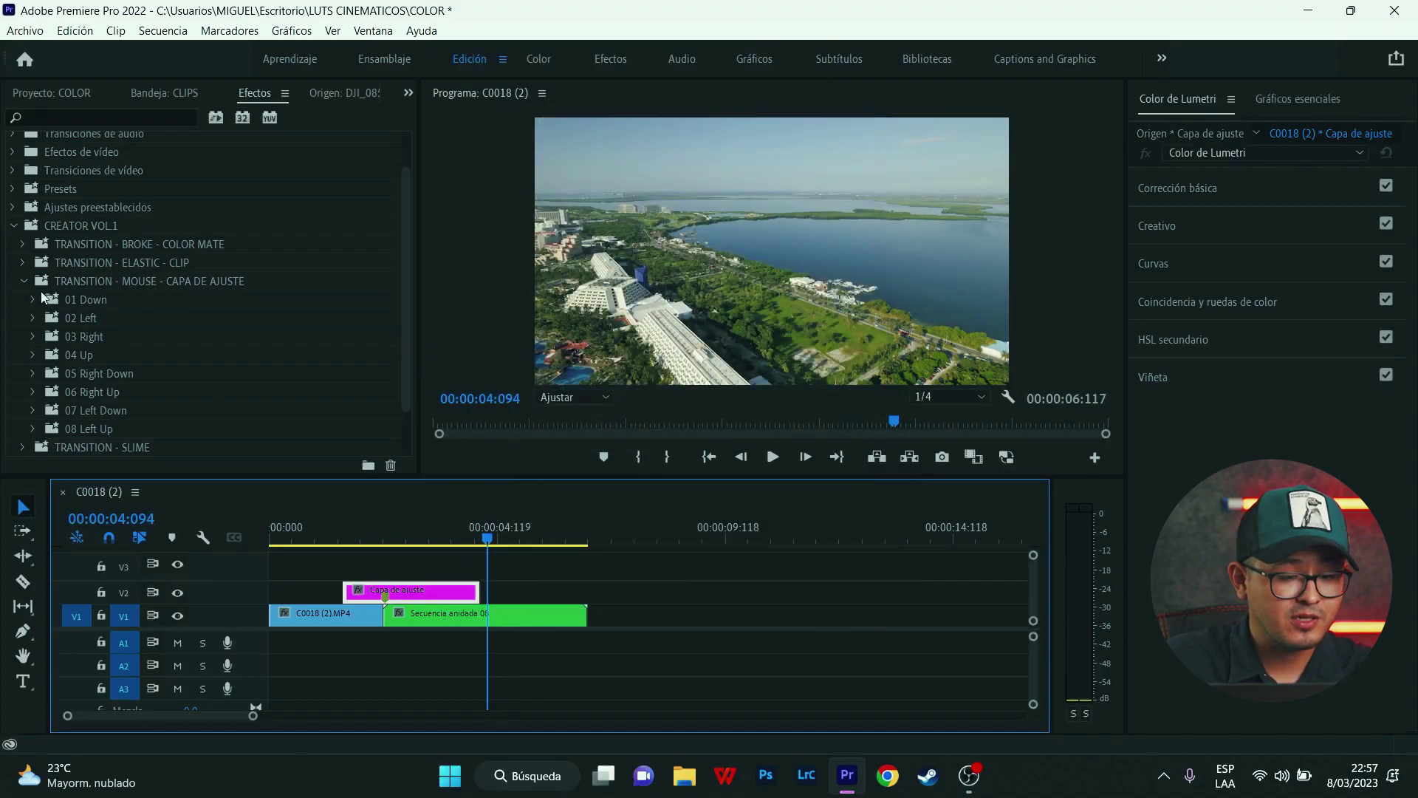
Delete the Capa de ajuste clip from track V2.
click(24, 280)
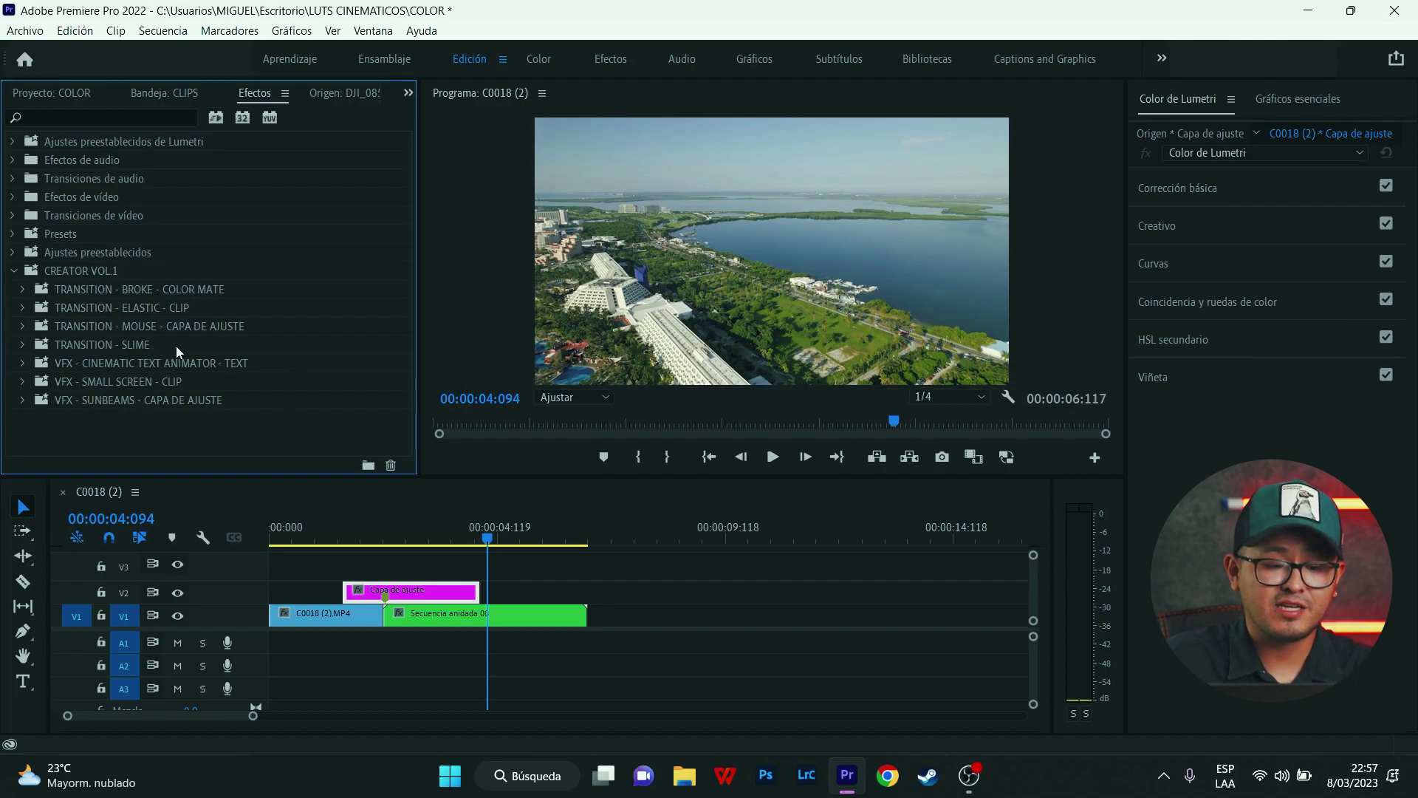
click(22, 345)
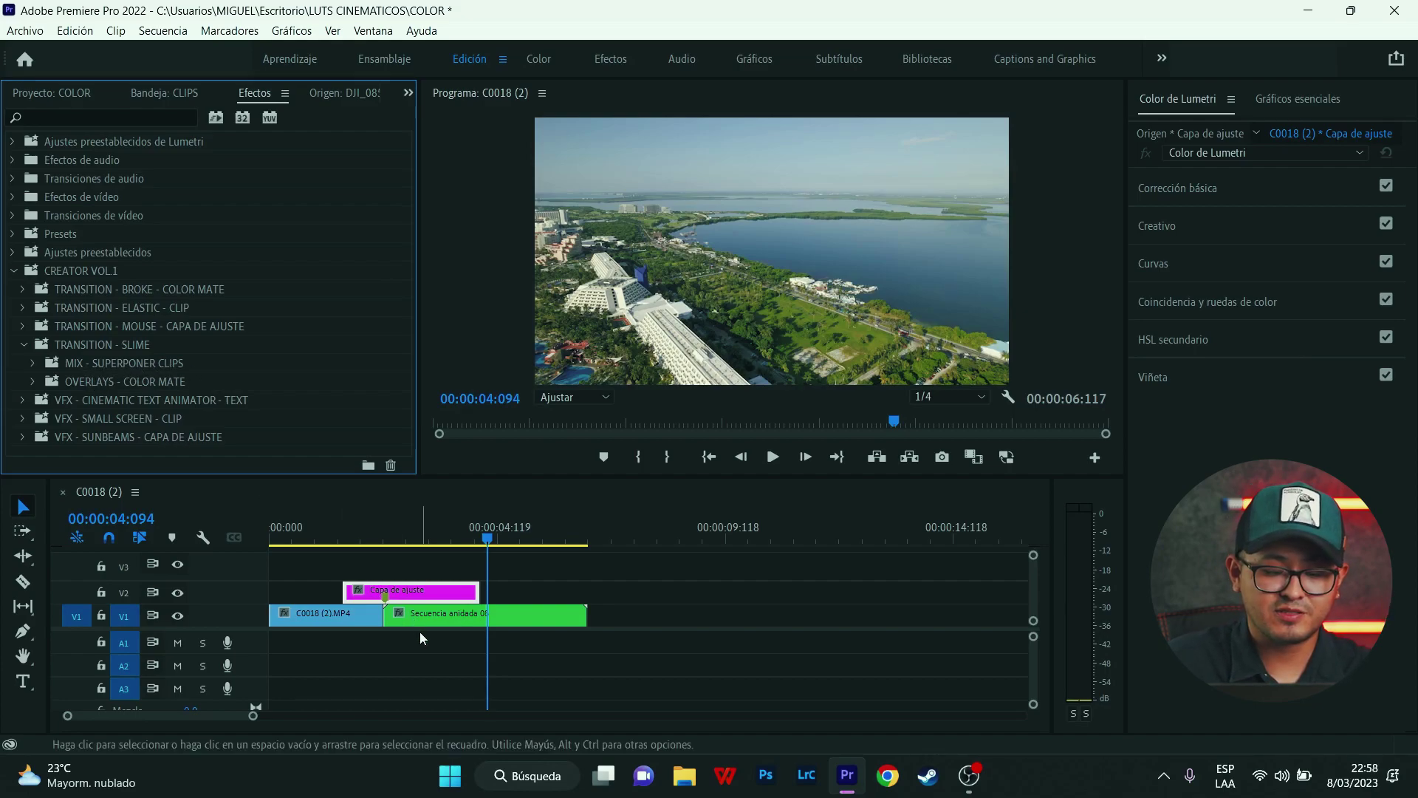
key(Delete)
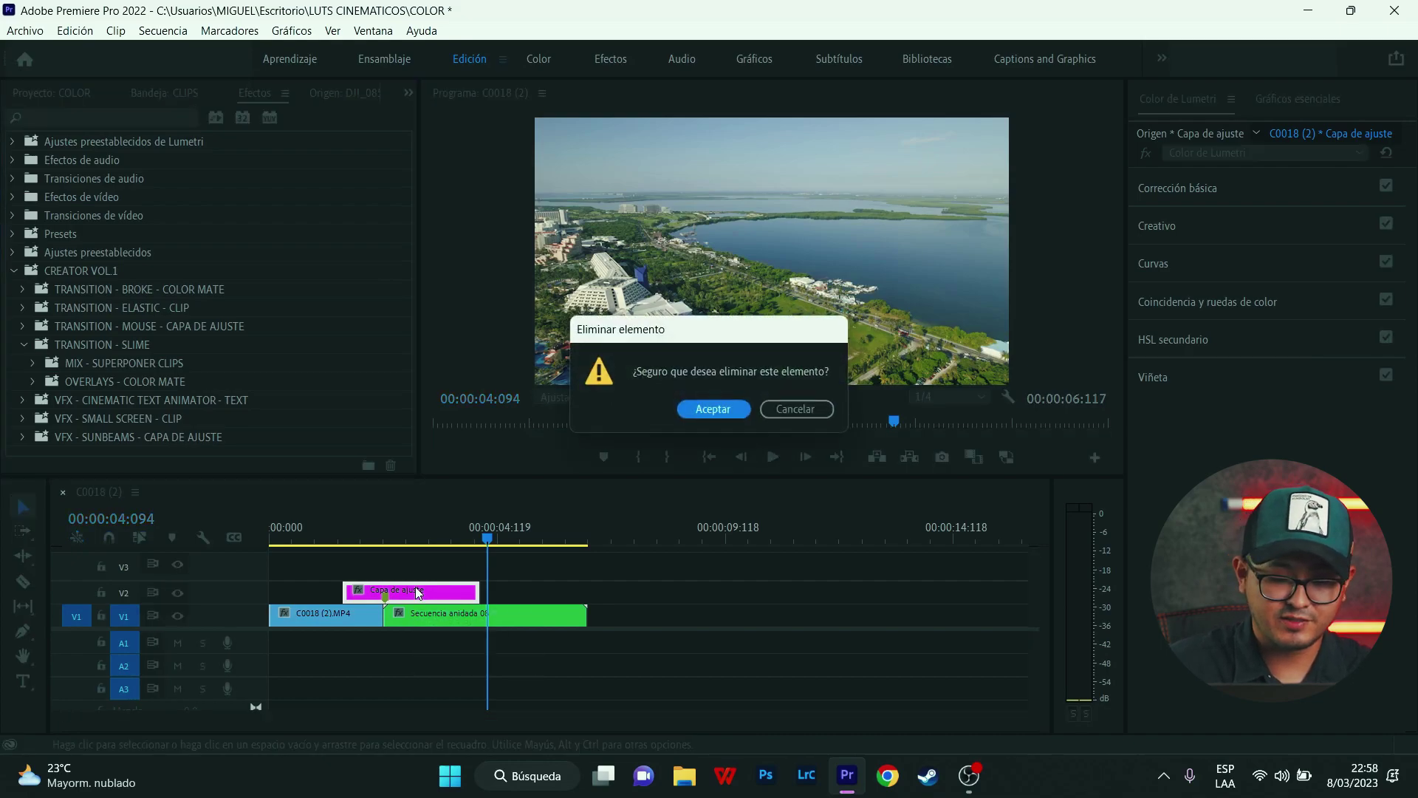
click(698, 420)
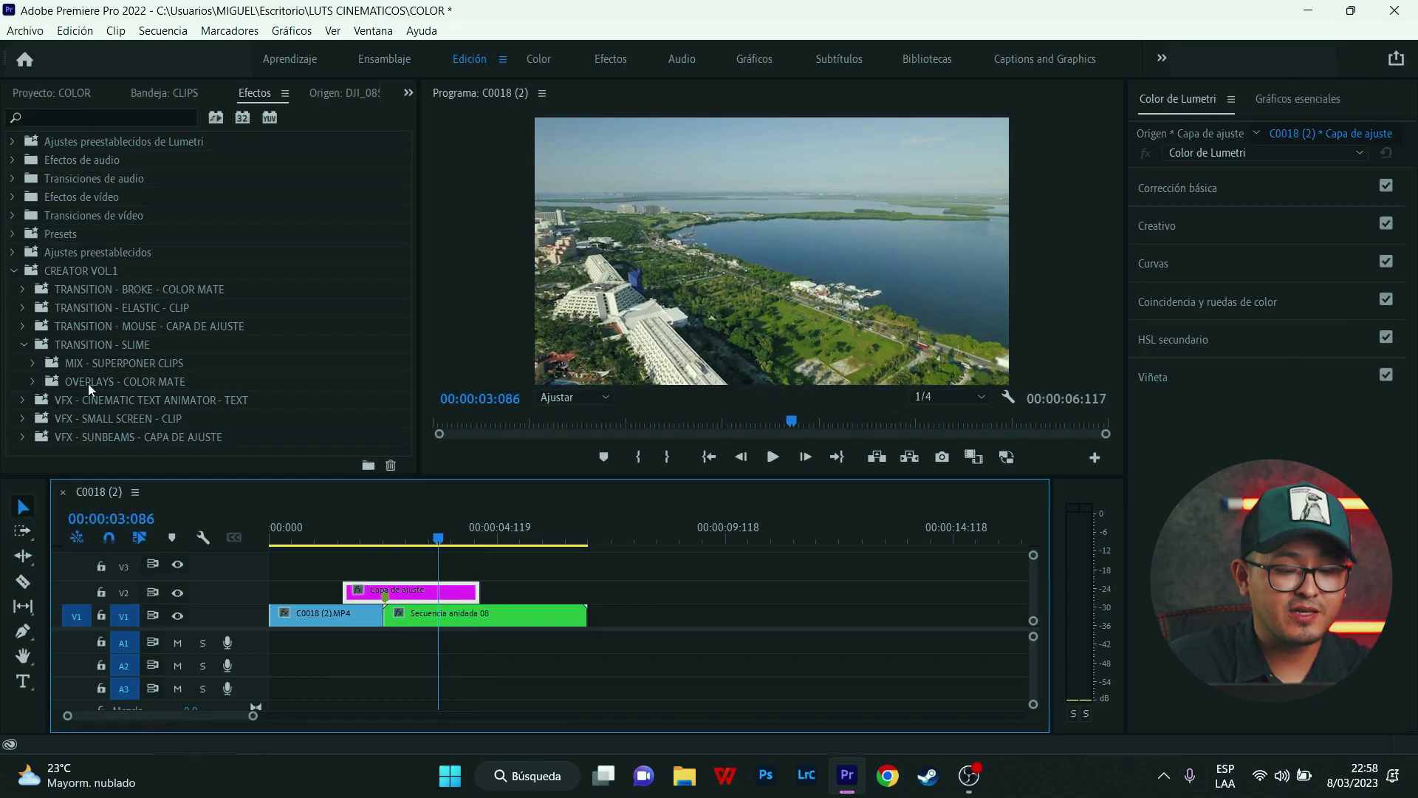
click(148, 384)
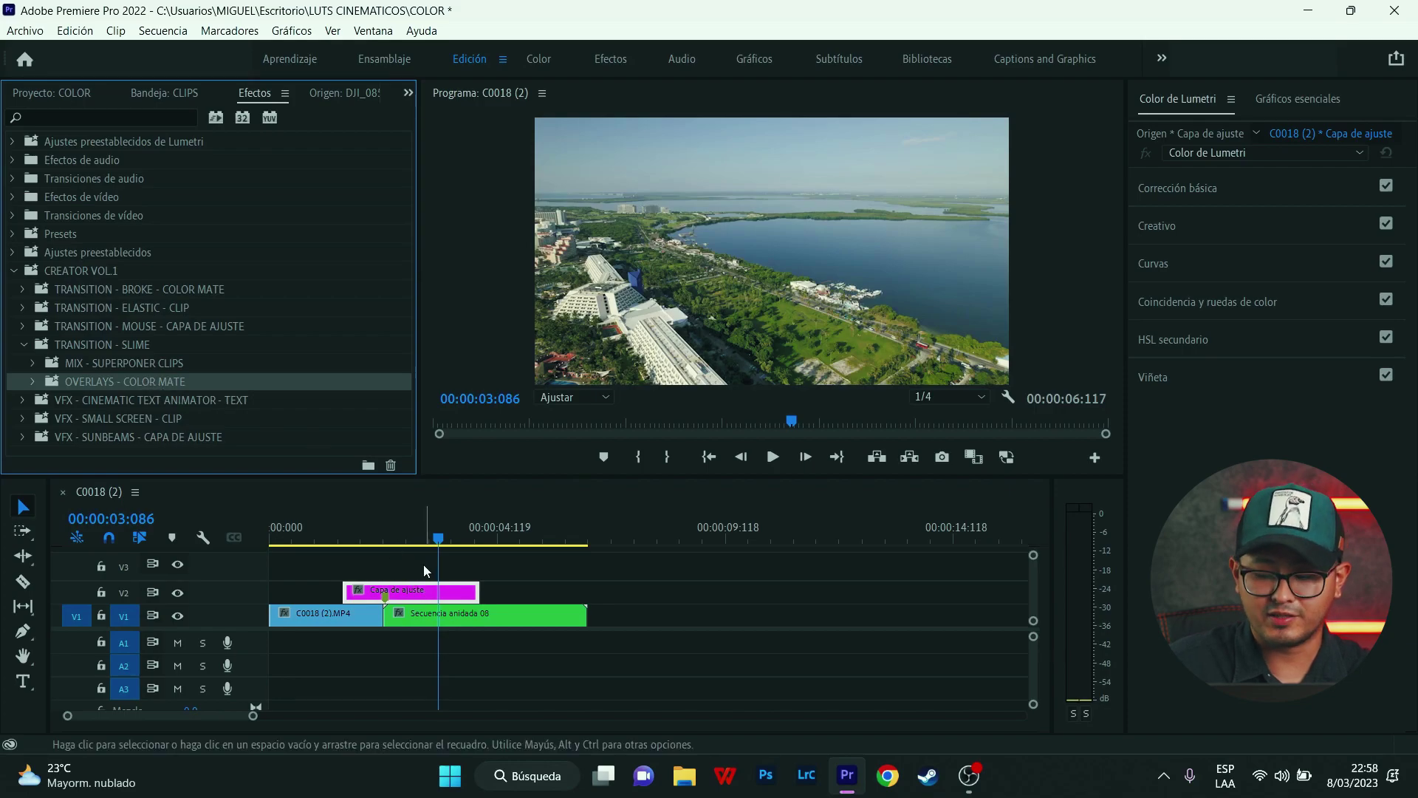
click(435, 596)
key(Delete)
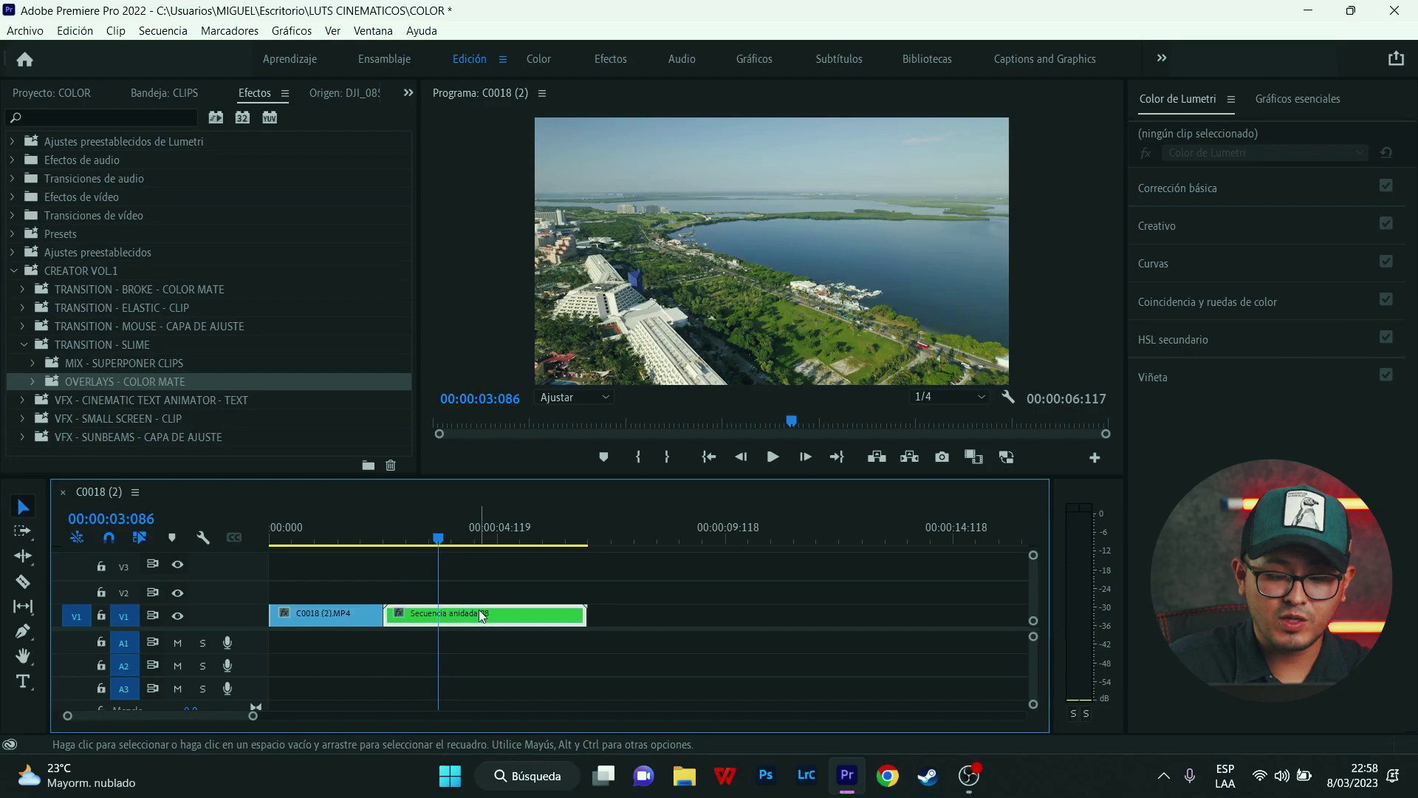
Move Secuencia anidada 08 up to V2, overlapping the end of C0018.
drag(478, 614, 412, 595)
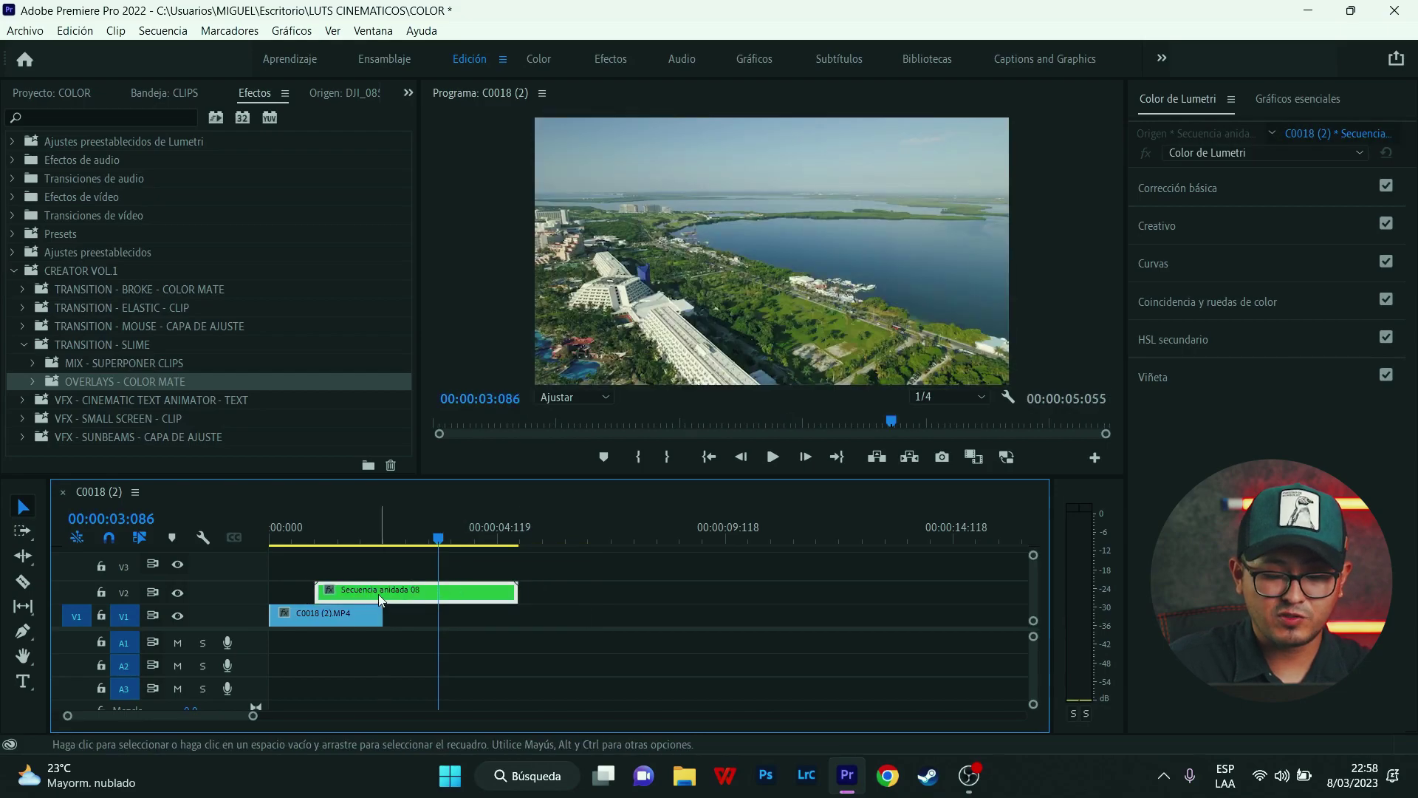
mouse_move(295, 523)
mouse_down()
mouse_move(383, 545)
mouse_move(301, 548)
mouse_up()
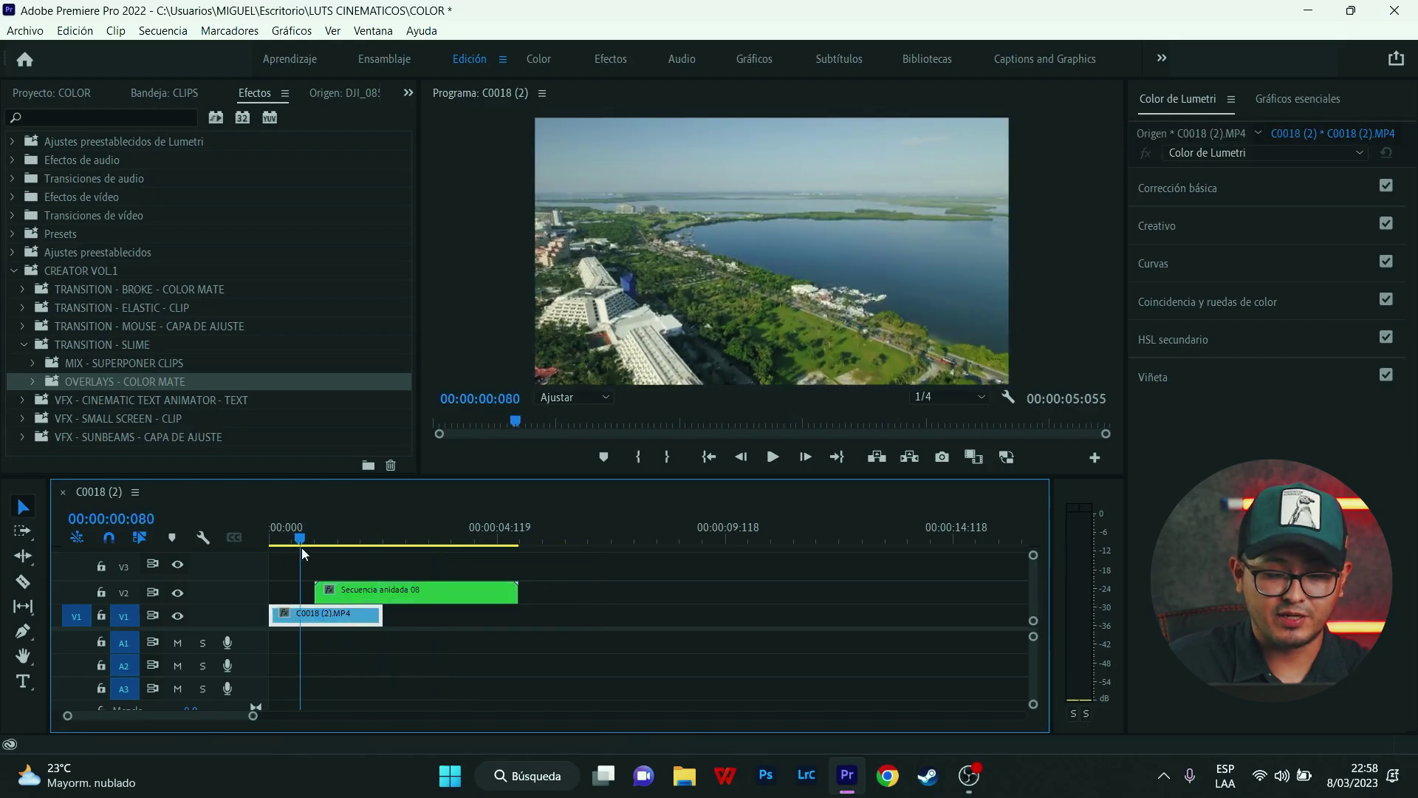
click(154, 380)
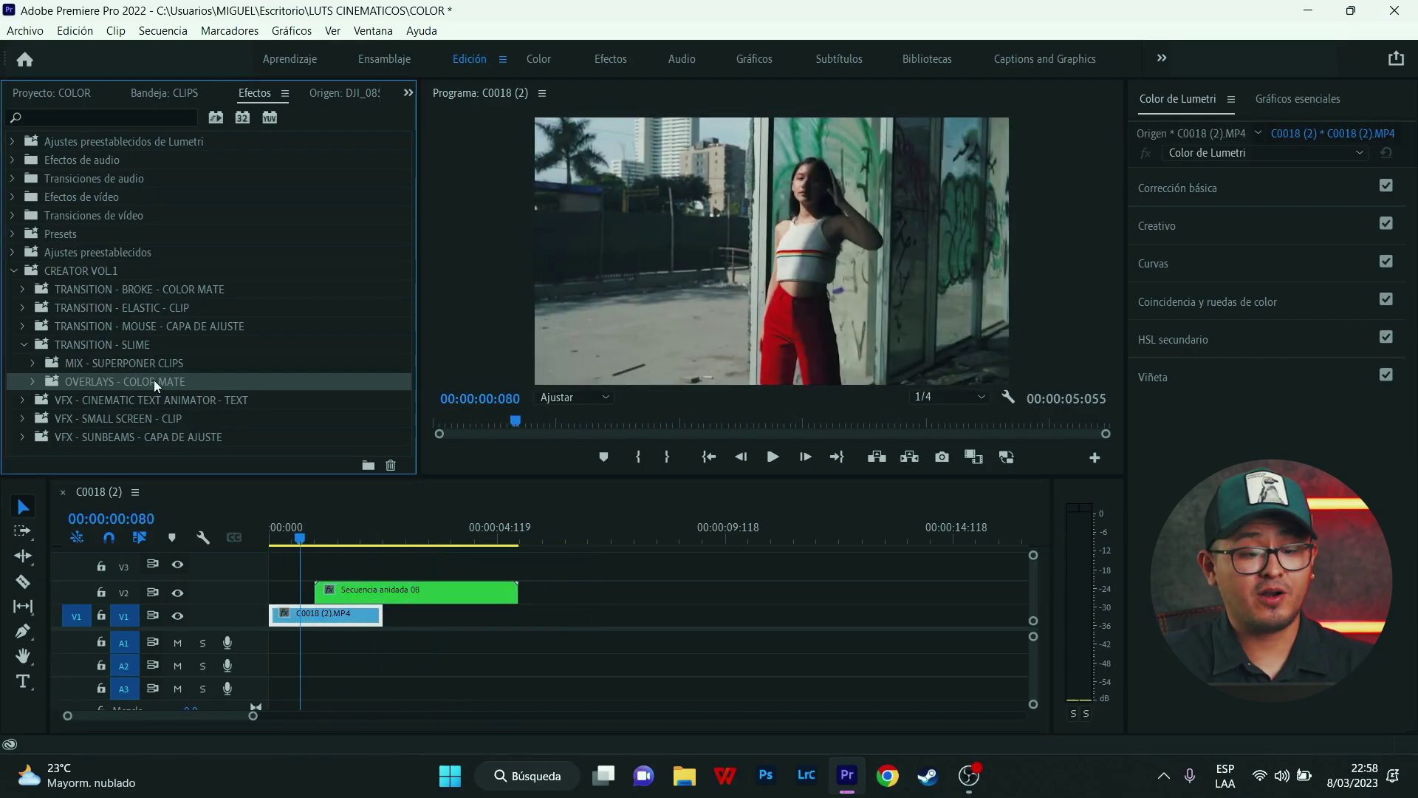
Apply SD In Down to Top 1 from MIX - SUPERPONER CLIPS > Down to Top to the nested clip.
click(34, 362)
scroll(89, 373, down, 2)
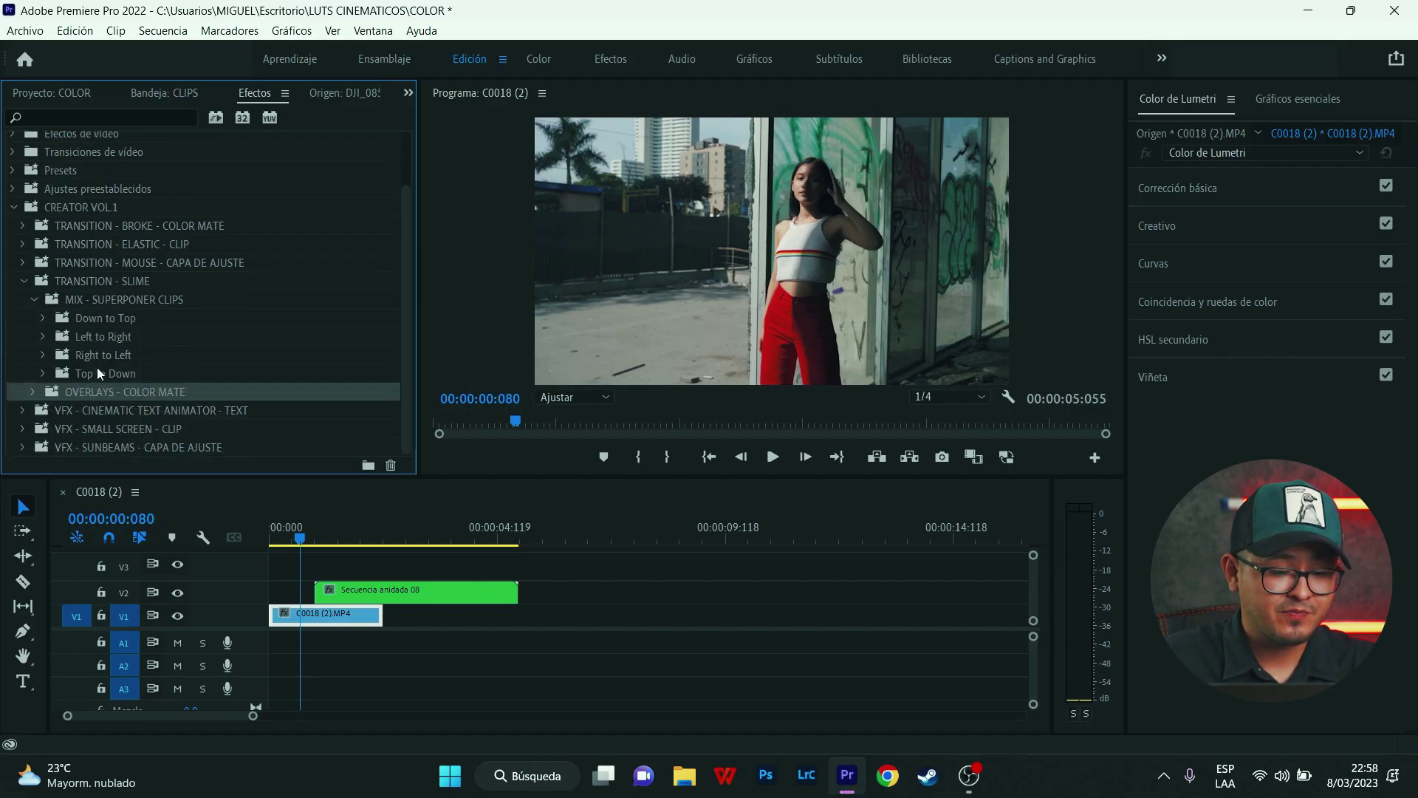
click(43, 318)
scroll(53, 310, down, 2)
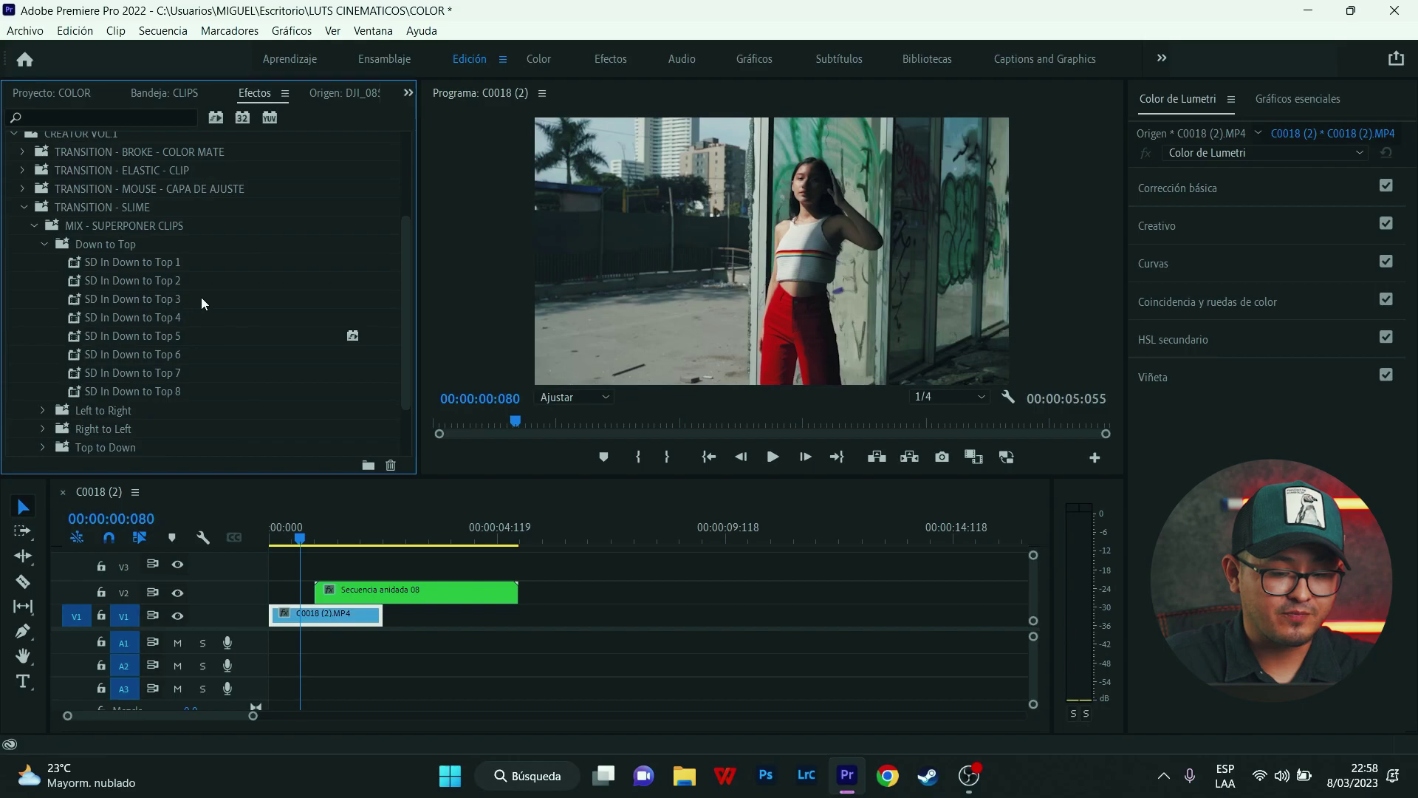
click(157, 263)
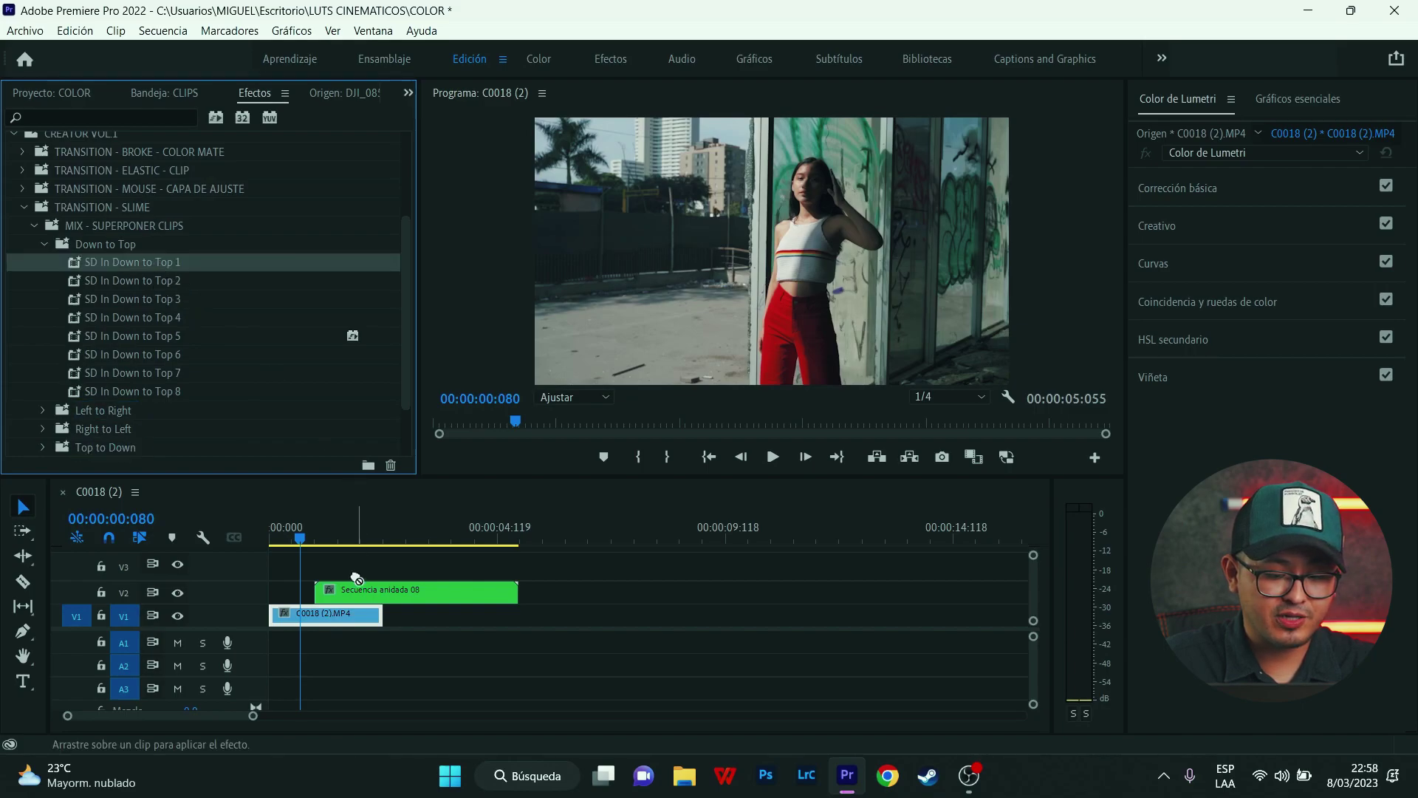
drag(160, 263, 375, 601)
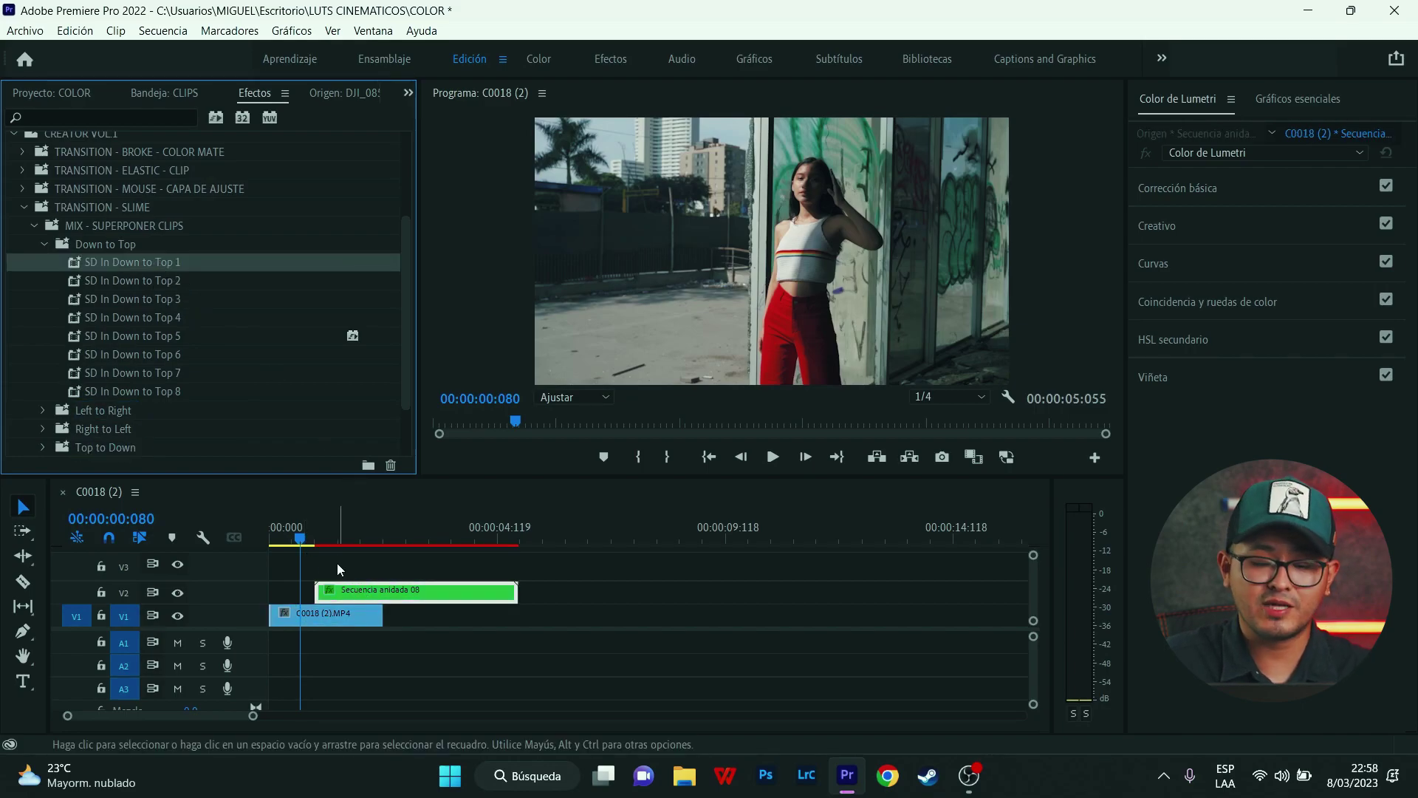
Preview the slime reveal, test shifting the nested clip earlier, then undo the shift.
click(302, 529)
drag(304, 528, 348, 545)
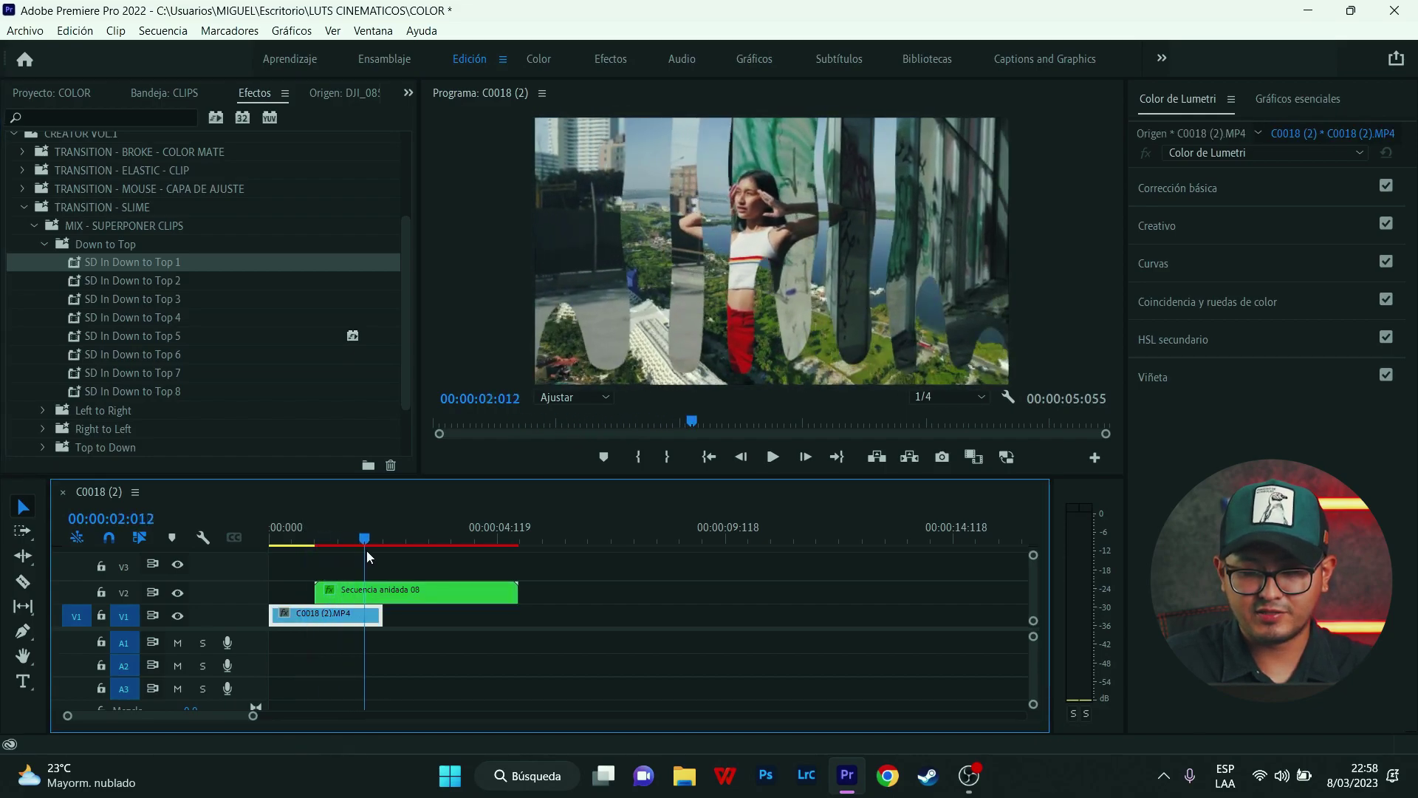
mouse_move(348, 546)
mouse_down()
mouse_move(401, 566)
mouse_move(404, 596)
mouse_up()
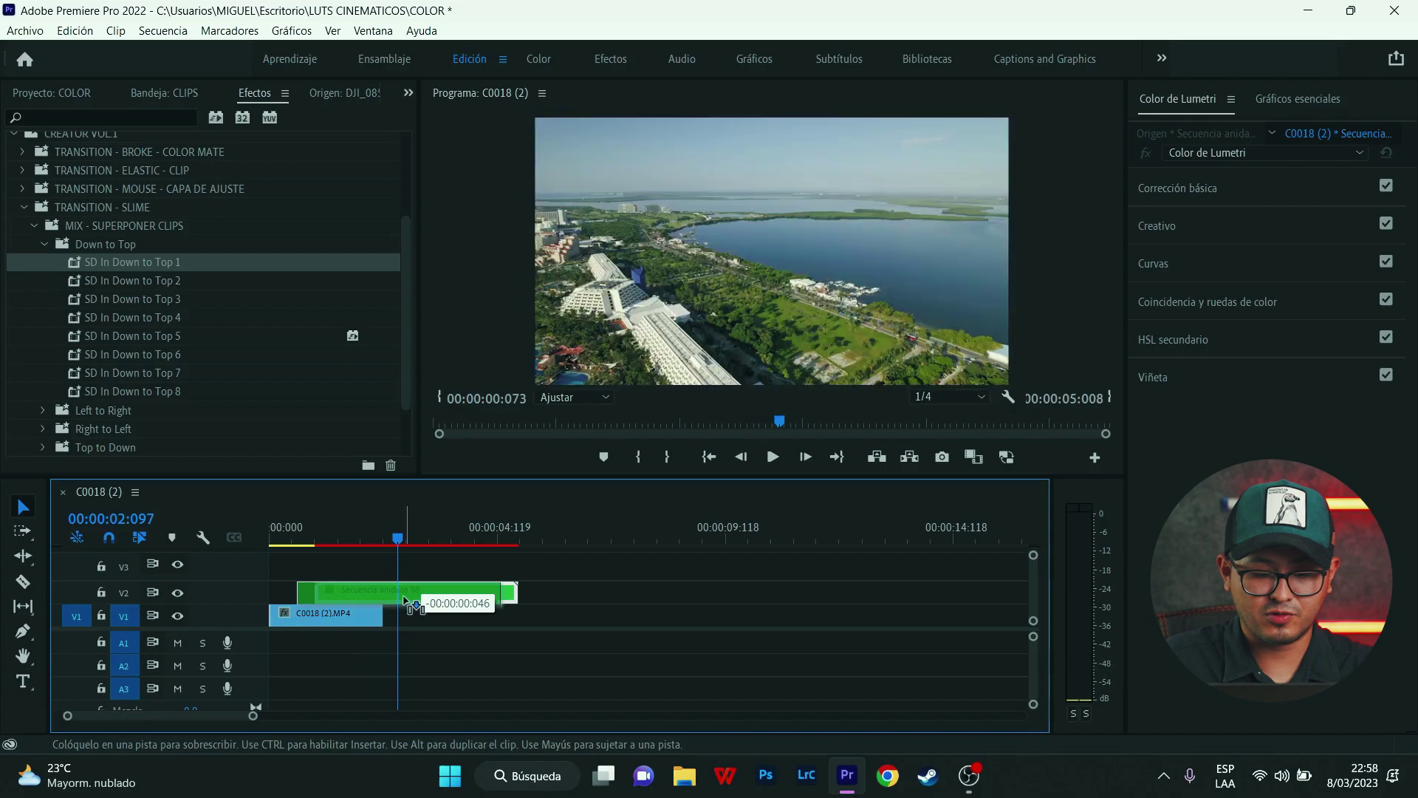
mouse_move(285, 526)
mouse_down()
mouse_move(348, 546)
mouse_move(298, 566)
mouse_up()
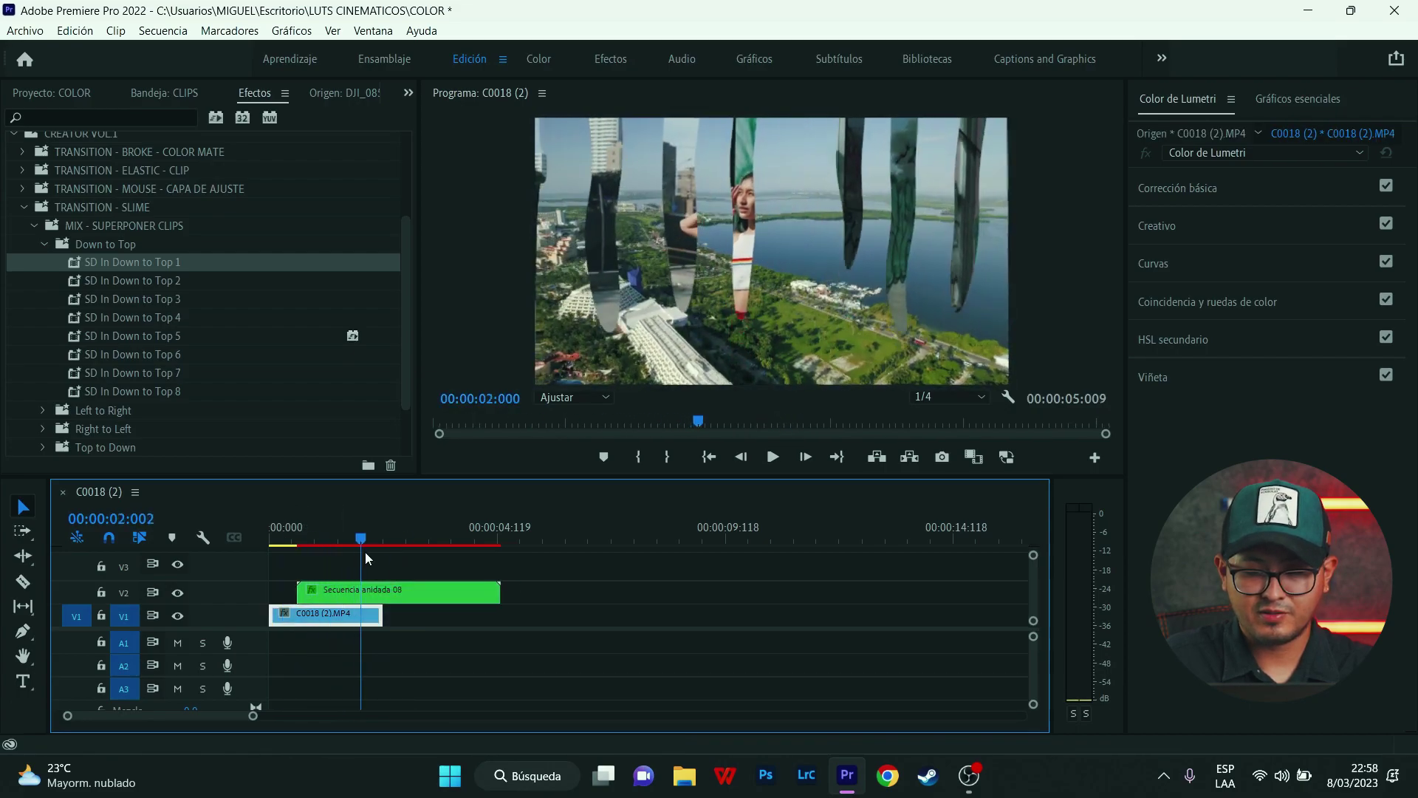
key(space)
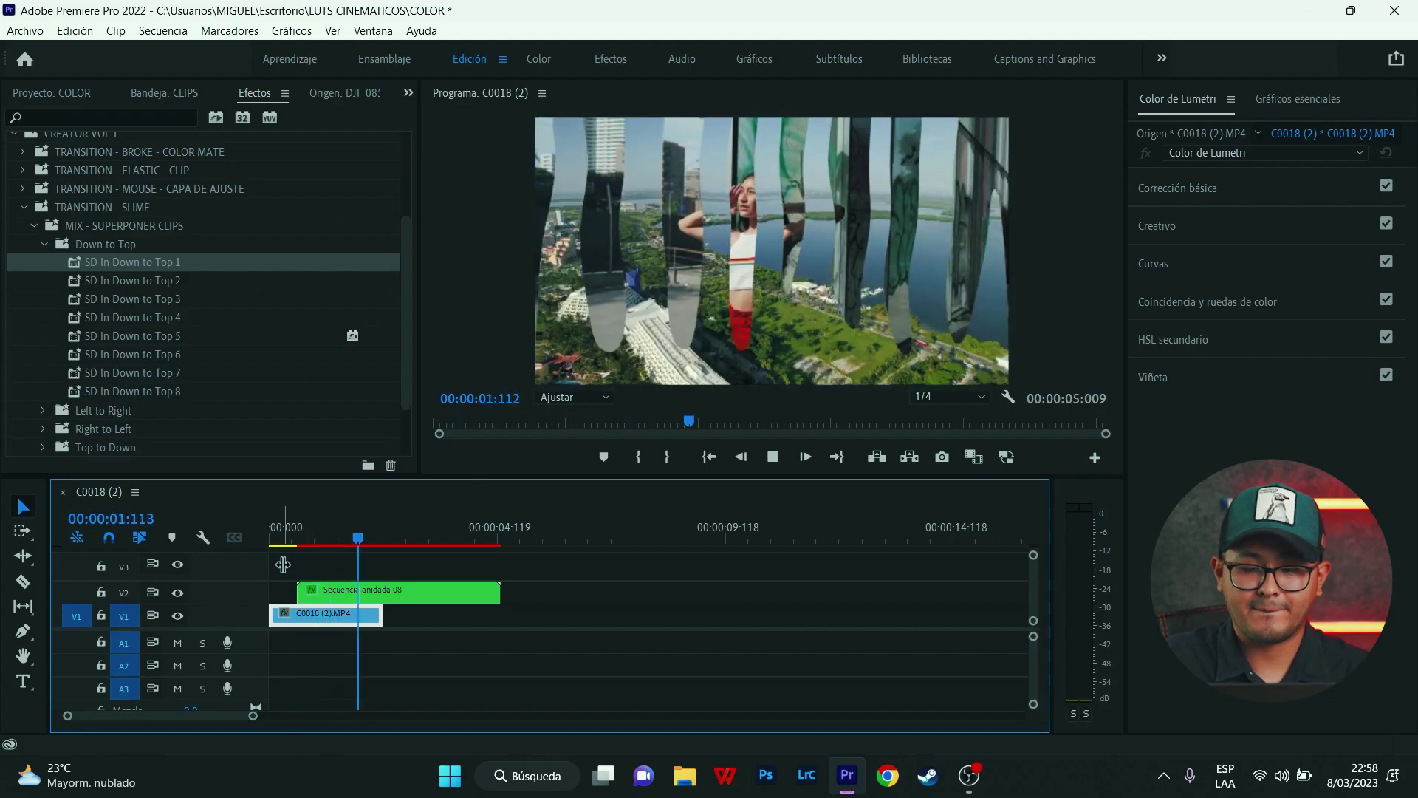
key(ctrl+z)
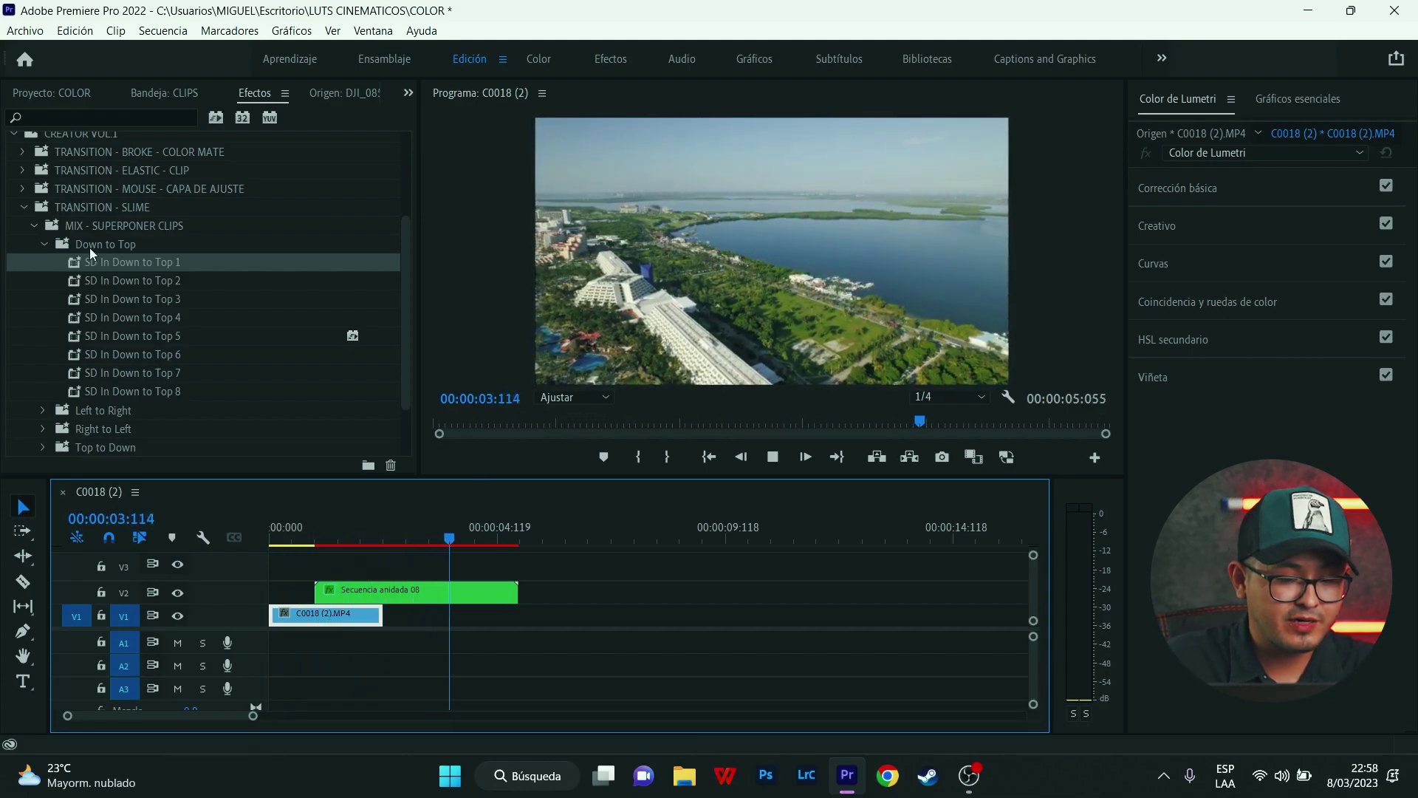
Apply SD In Right to Left 4 from the Right to Left presets to the nested clip.
click(53, 243)
click(43, 242)
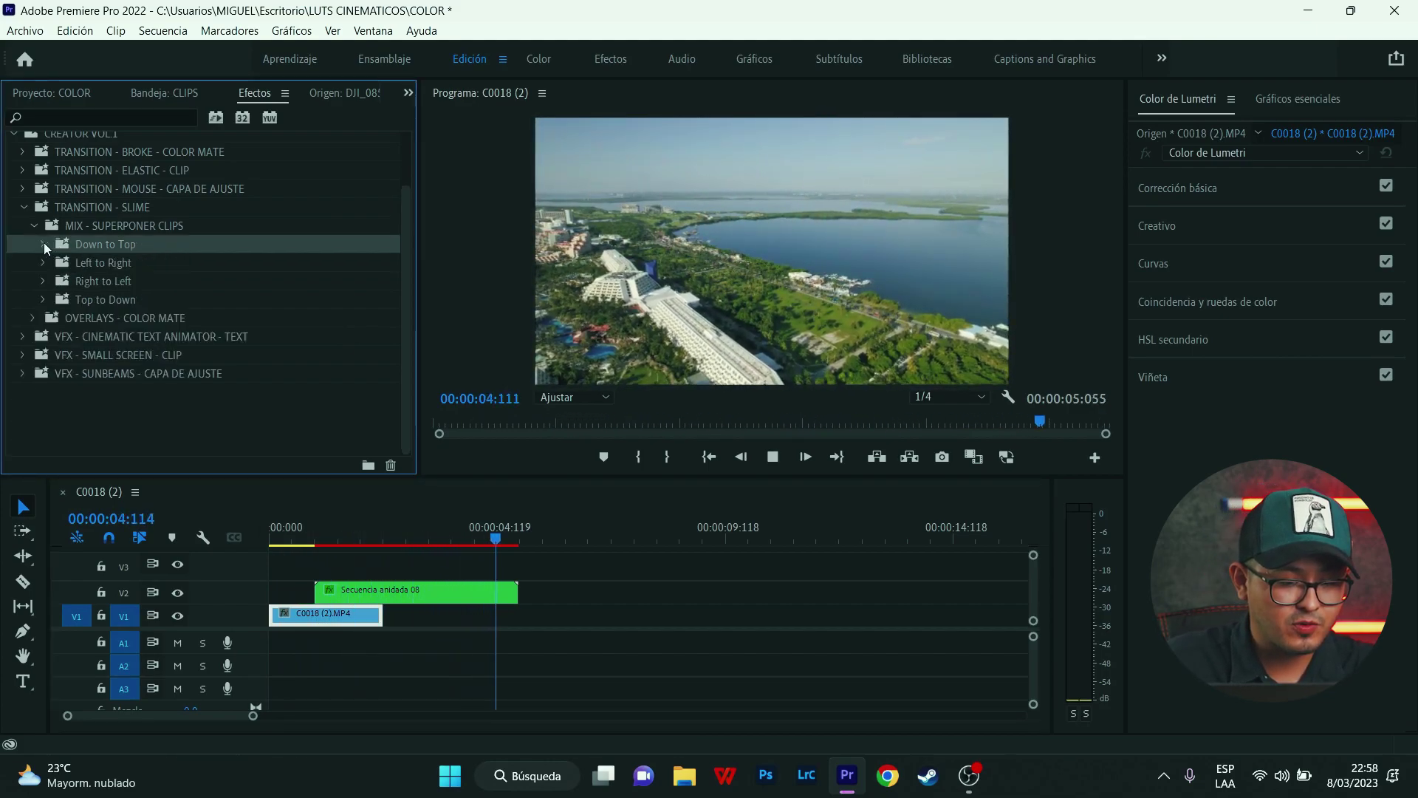
click(45, 281)
drag(175, 362, 362, 594)
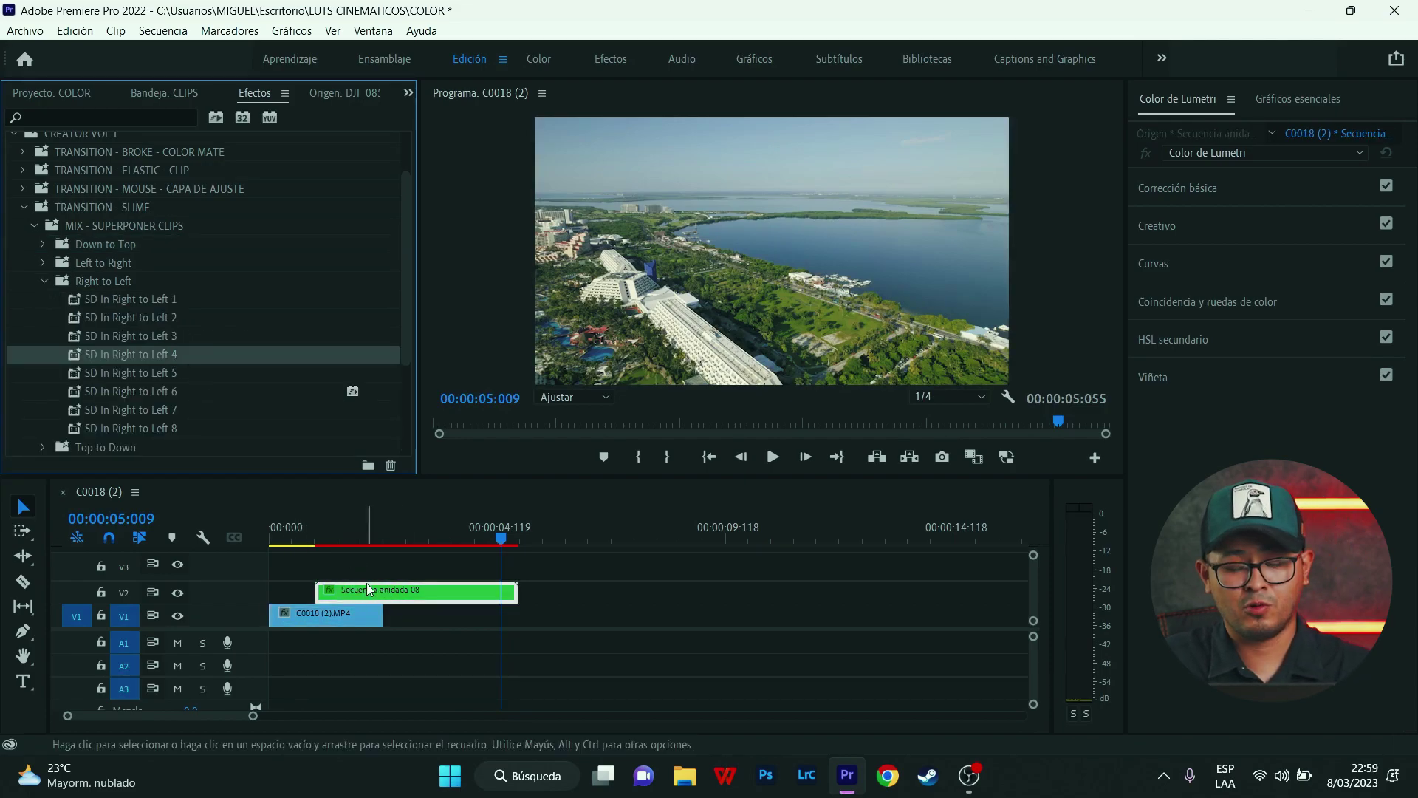
drag(302, 538, 348, 546)
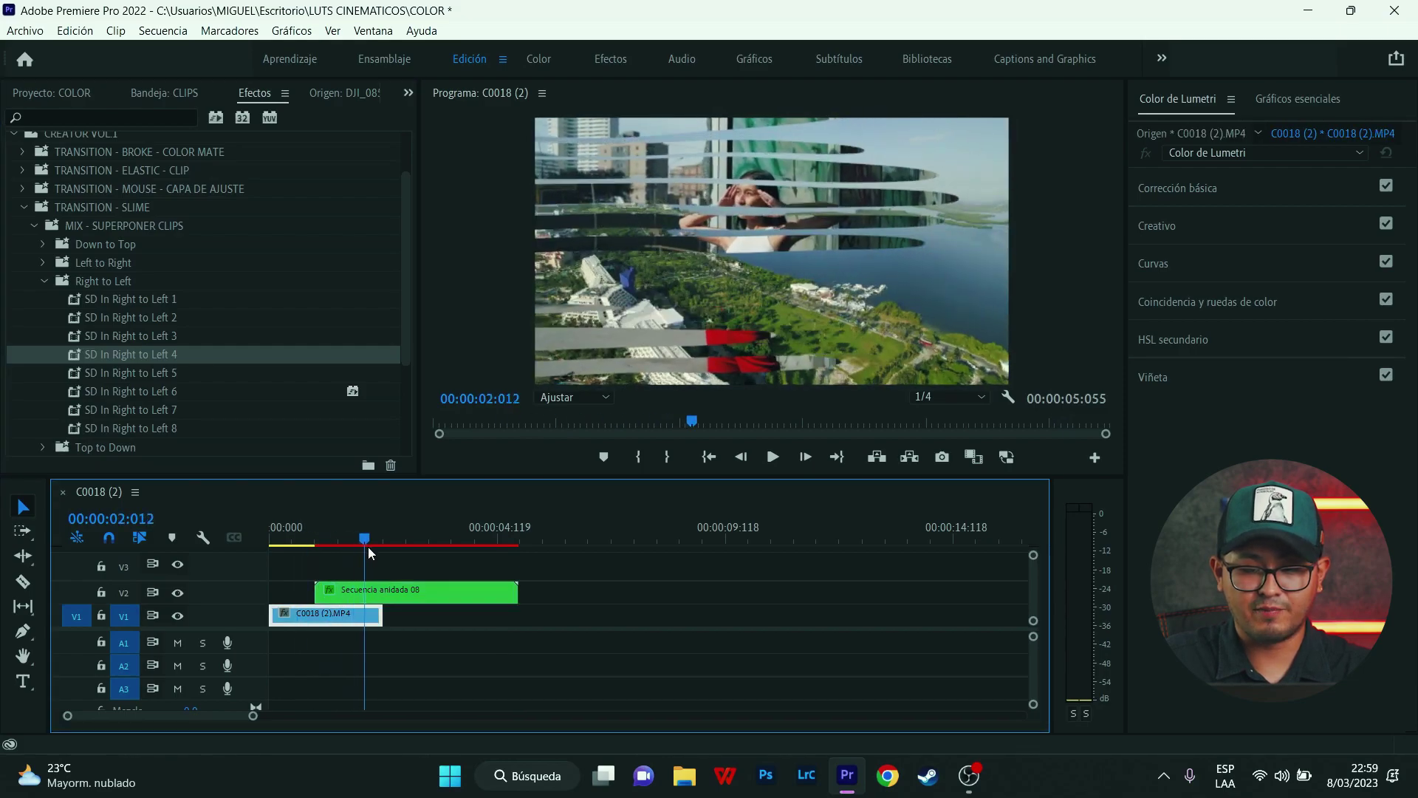
Clear the nested clip's attributes, reapply SD In Right to Left 4, and preview playback.
right_click(444, 596)
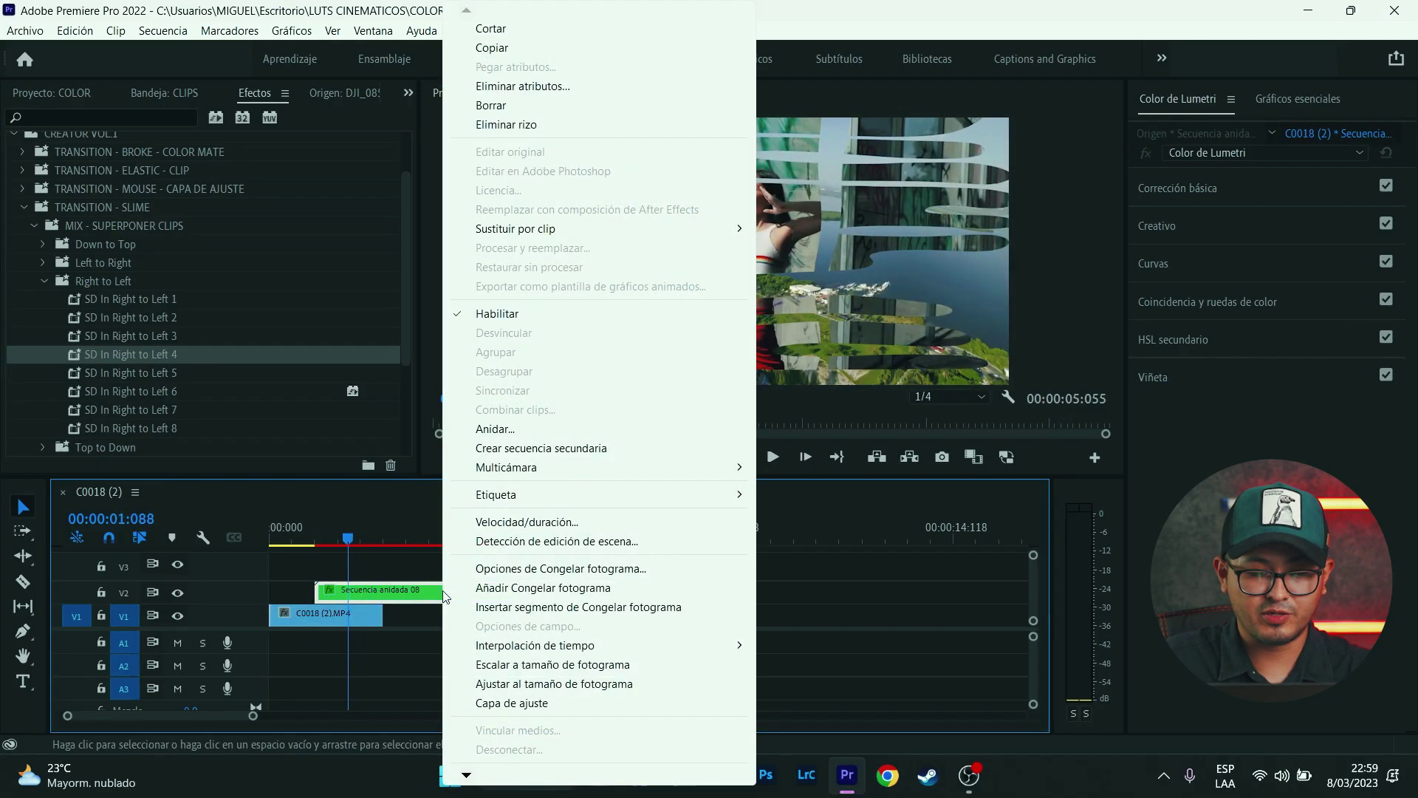
click(564, 74)
click(733, 621)
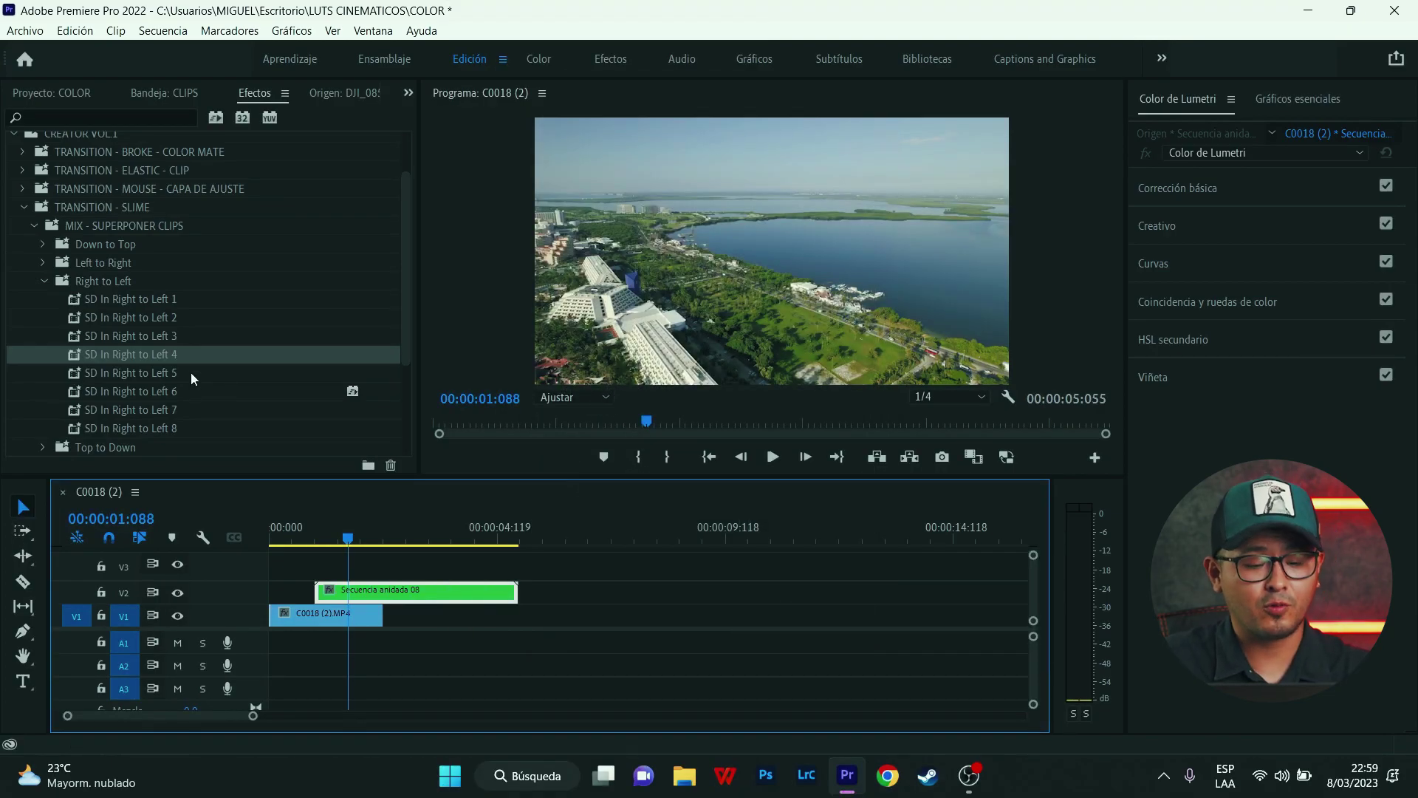
drag(167, 356, 373, 591)
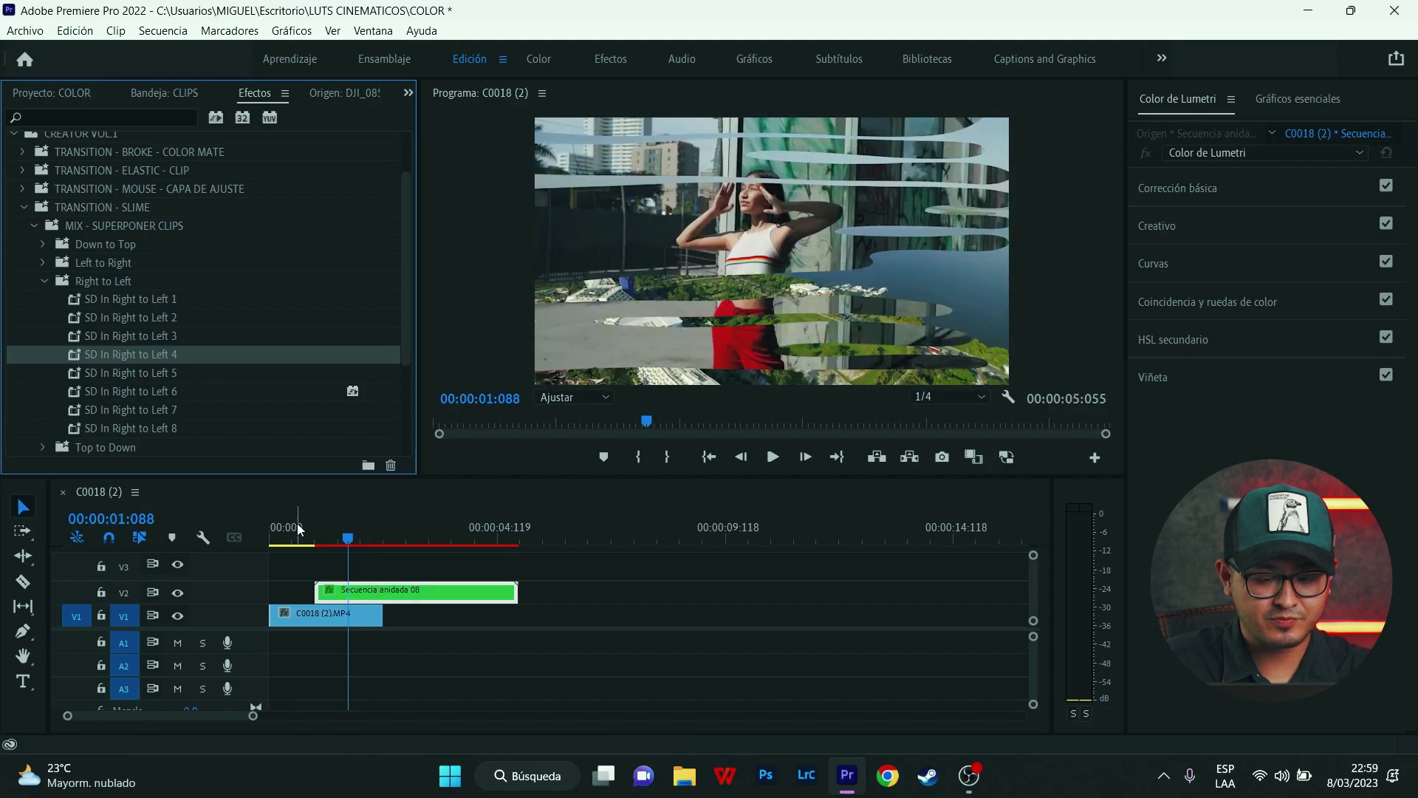
click(297, 529)
key(space)
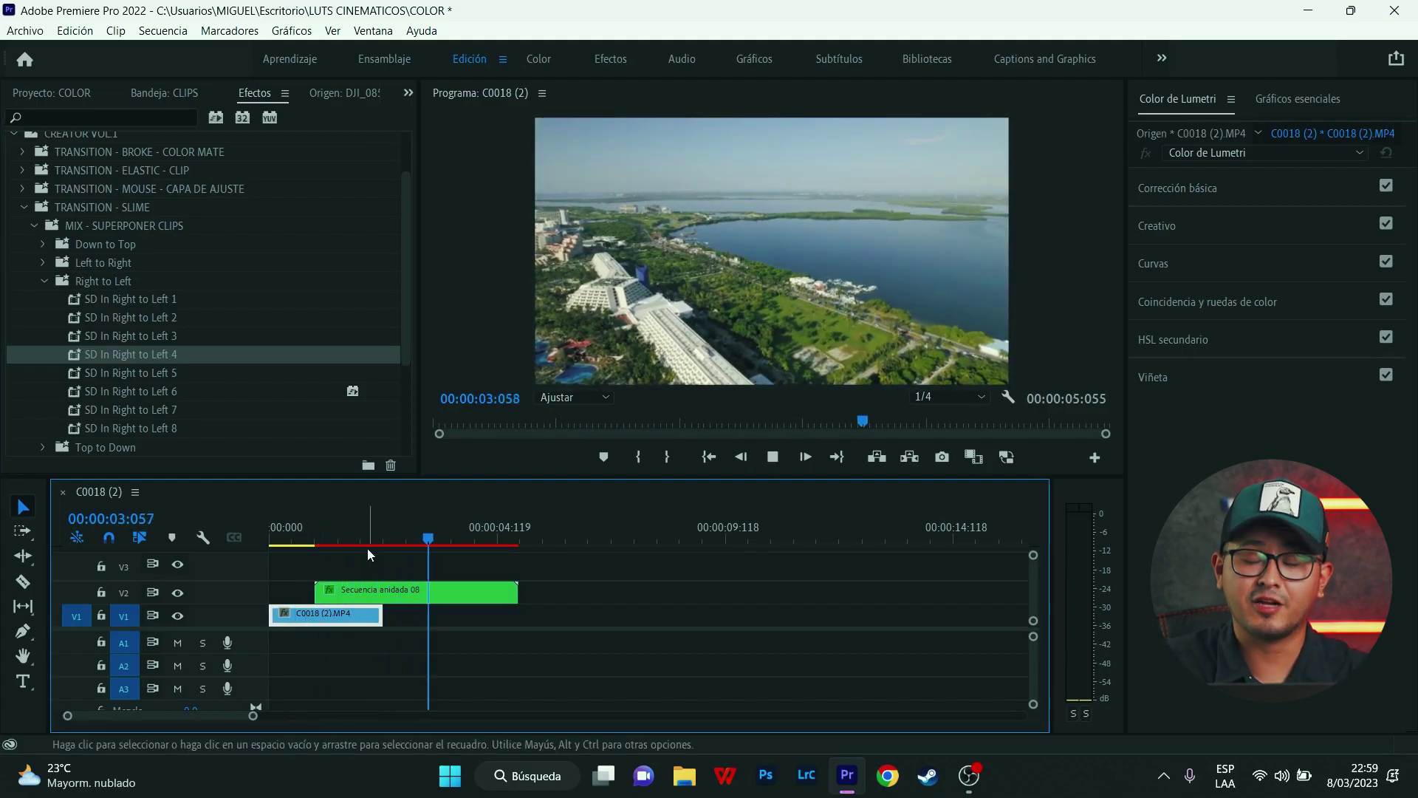
key(space)
click(373, 591)
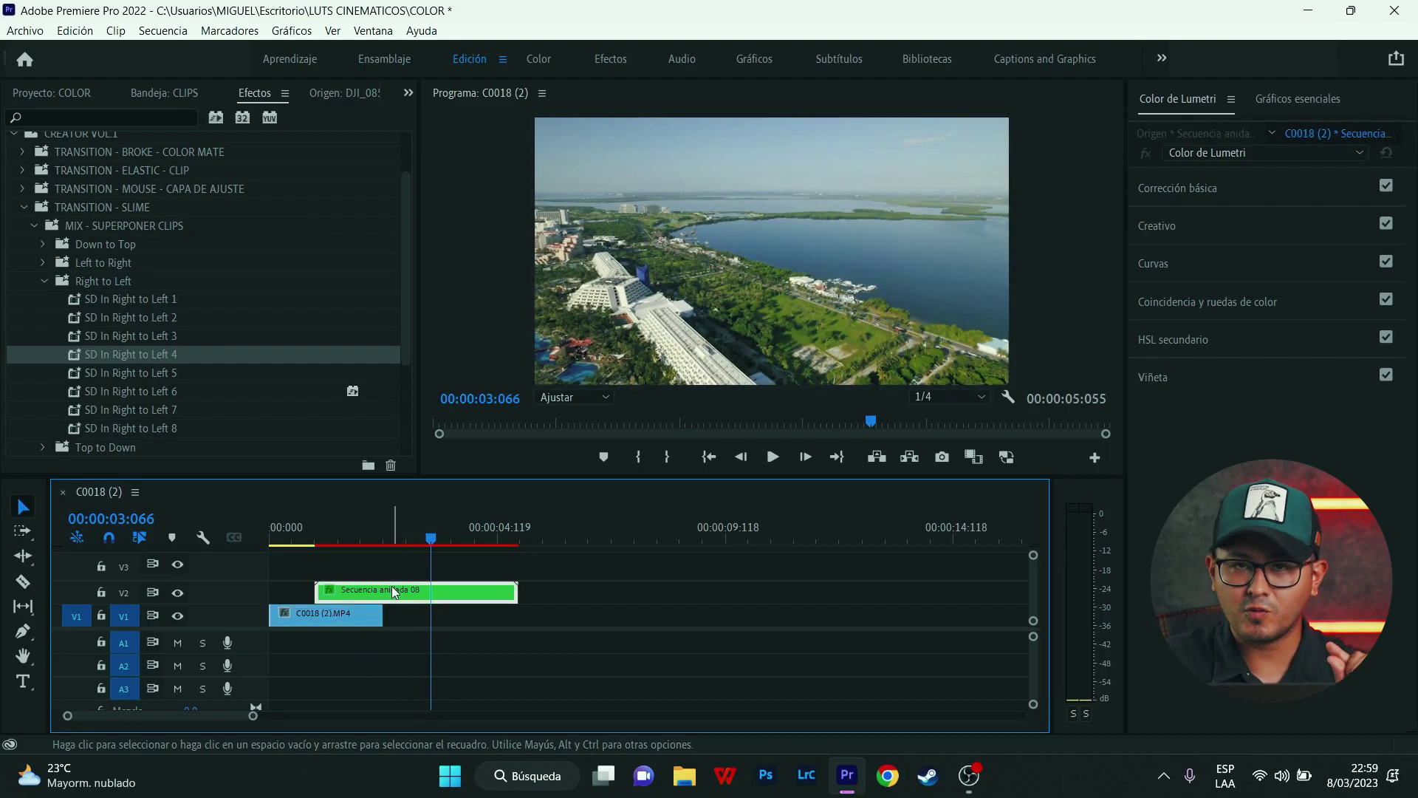
Show Controles de efectos and scroll through the clip's masks and effects from SD In Right to Left 4.
click(405, 96)
click(489, 196)
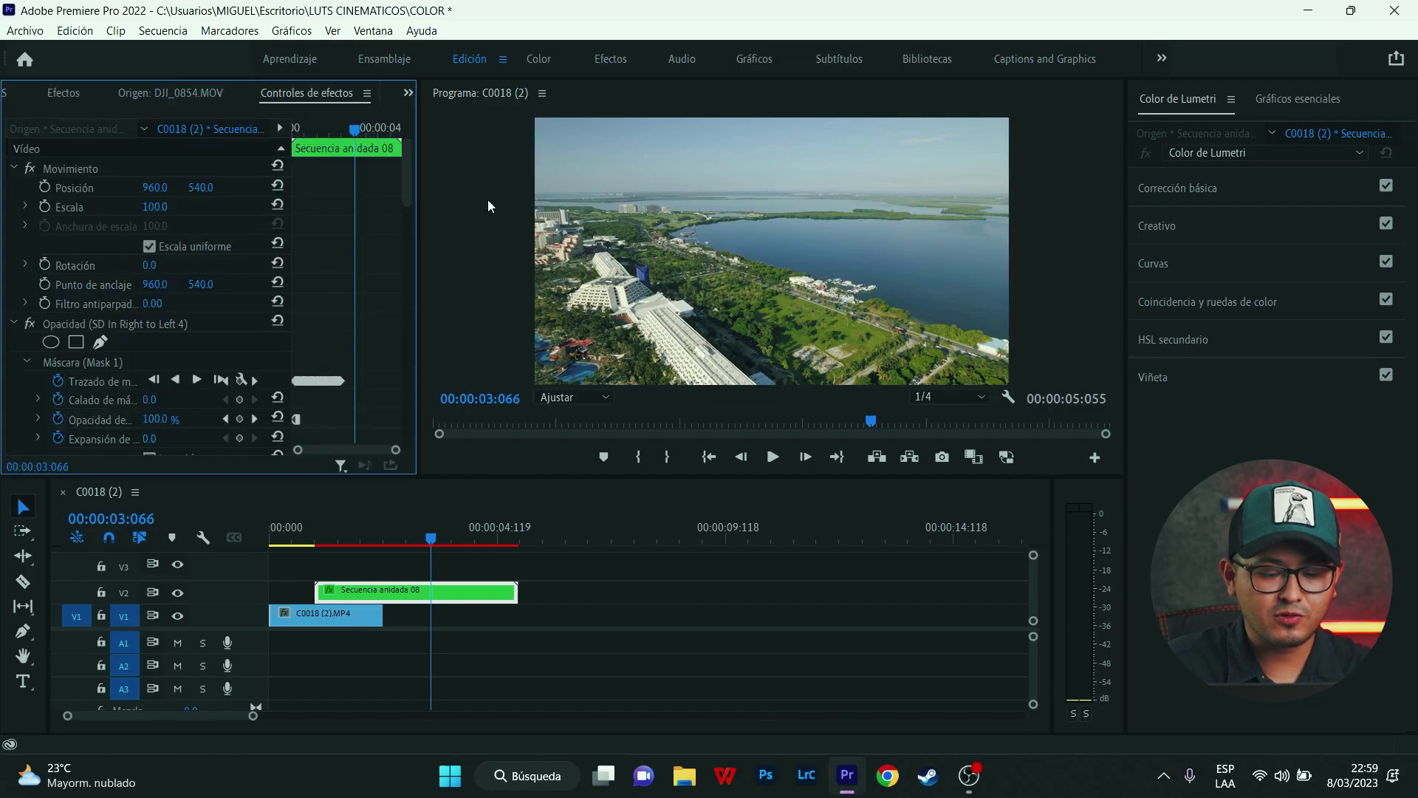
click(433, 587)
scroll(354, 316, down, 3)
scroll(355, 317, down, 3)
scroll(355, 317, down, 3)
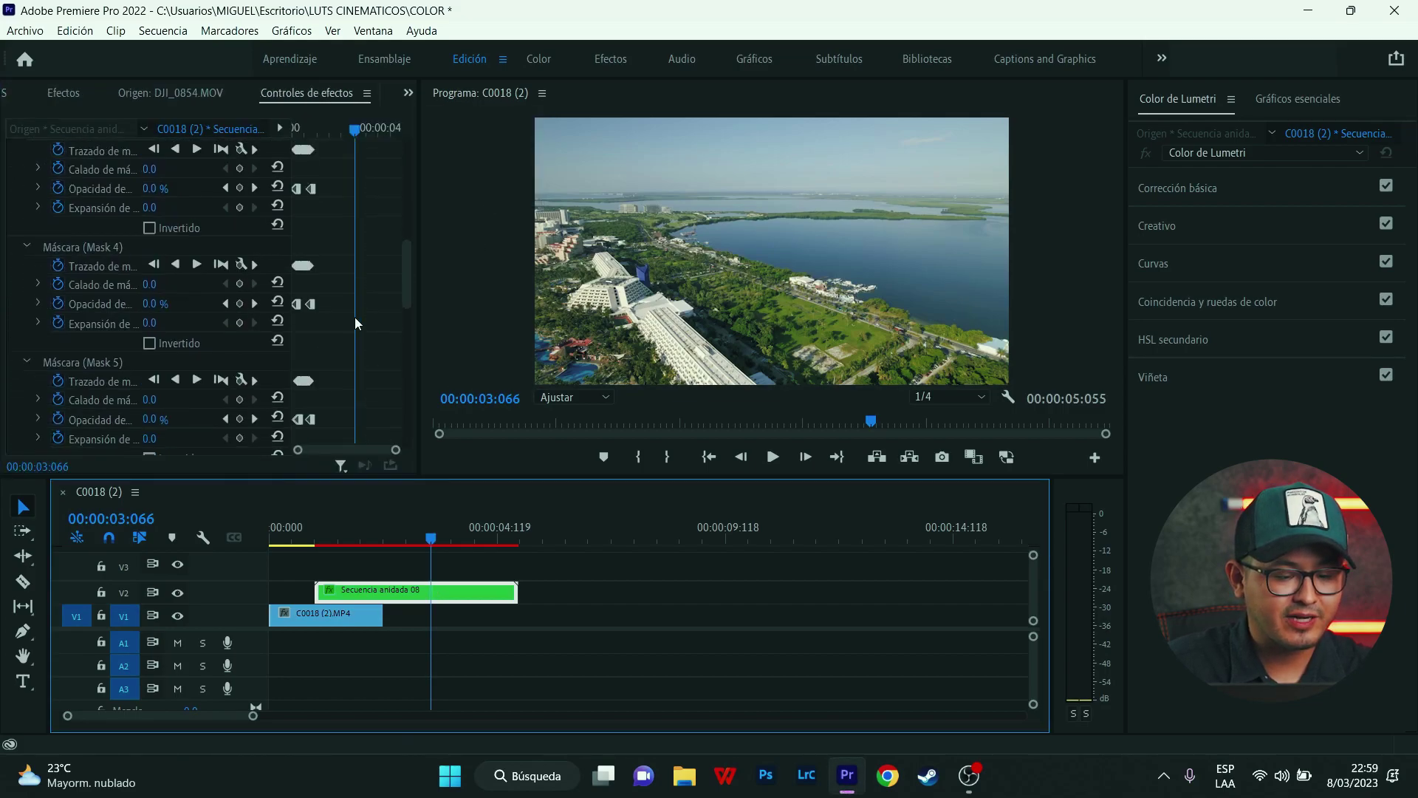
scroll(356, 319, down, 3)
scroll(356, 318, down, 3)
scroll(355, 318, down, 3)
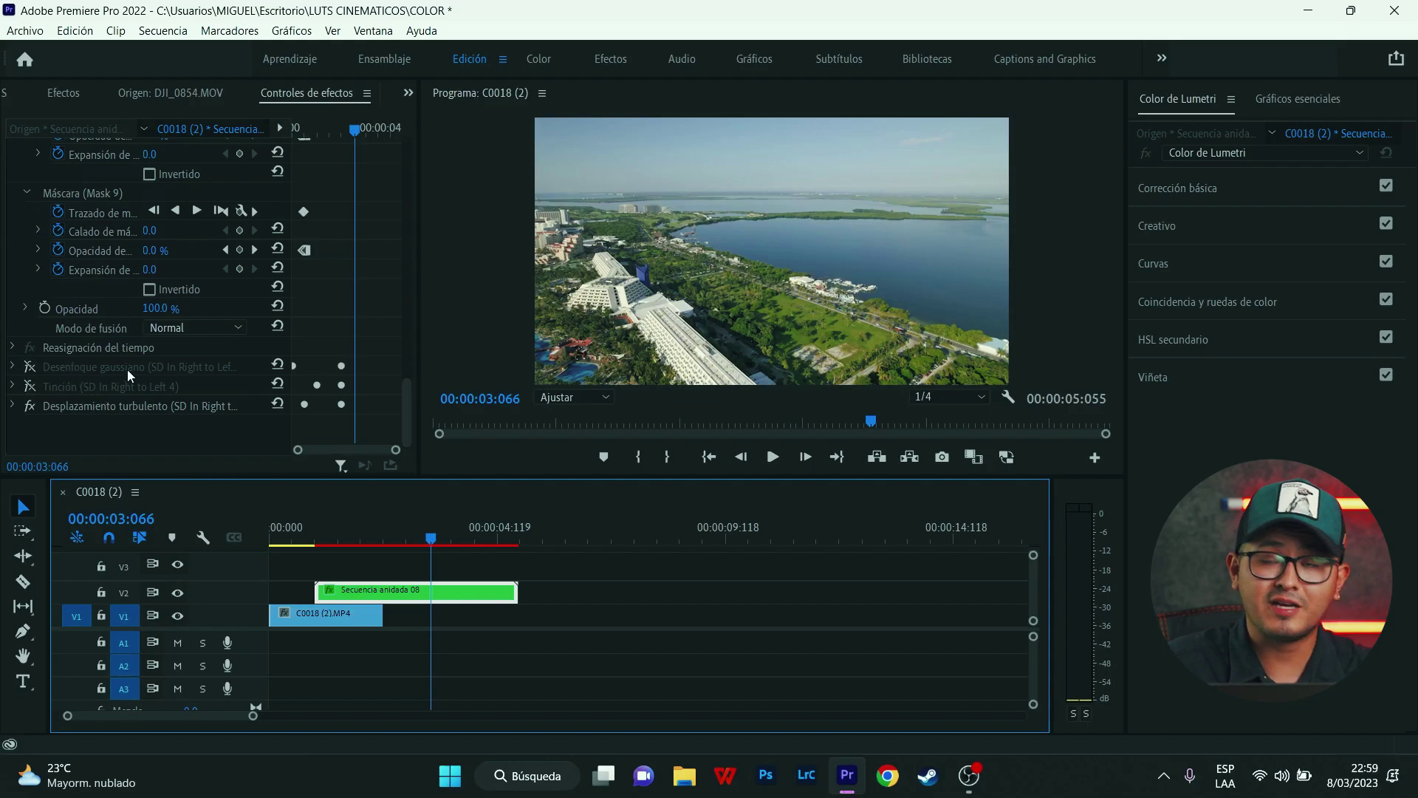
drag(307, 543, 323, 543)
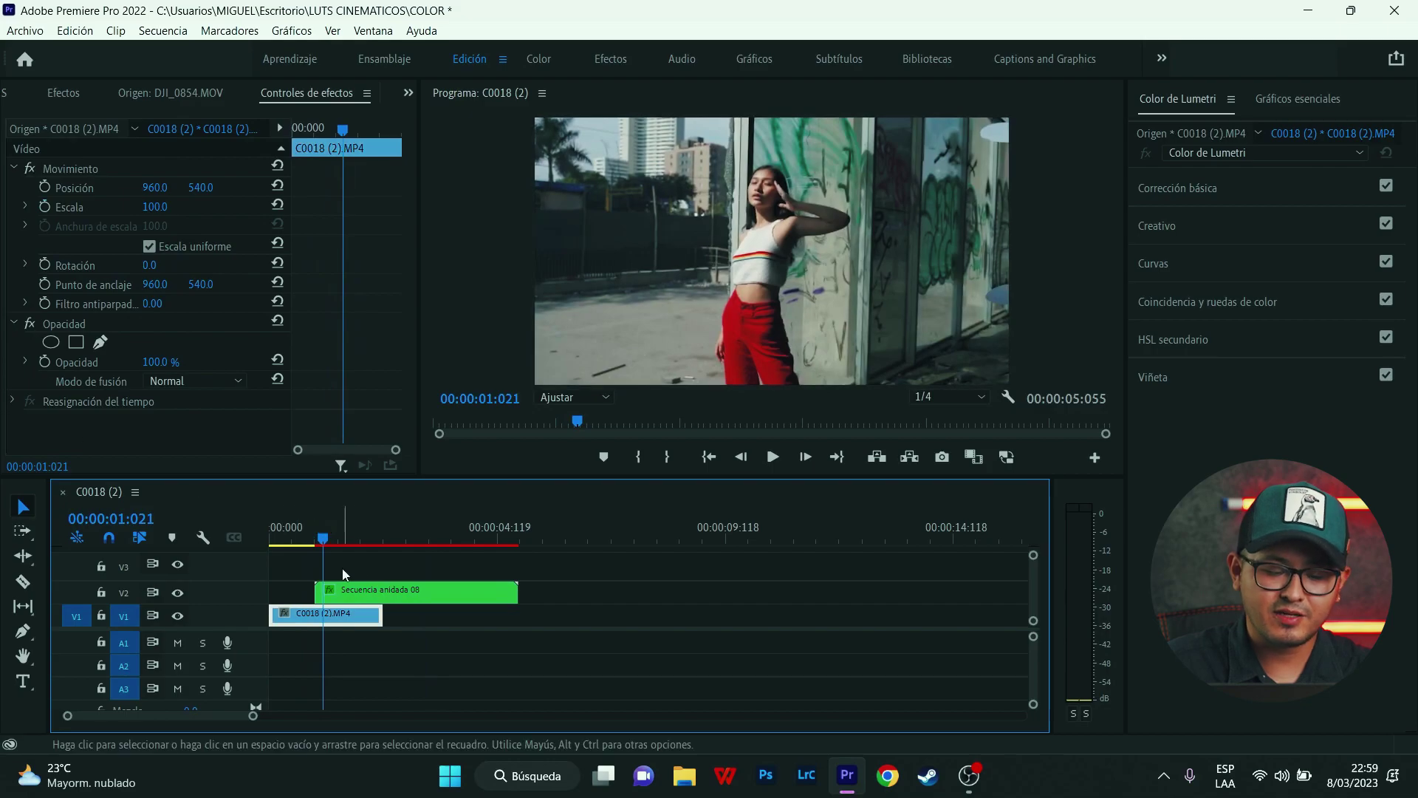
Scrub and play the blue slime transition from C0018 into the drone sequence, then select the nested clip.
scroll(392, 297, down, 3)
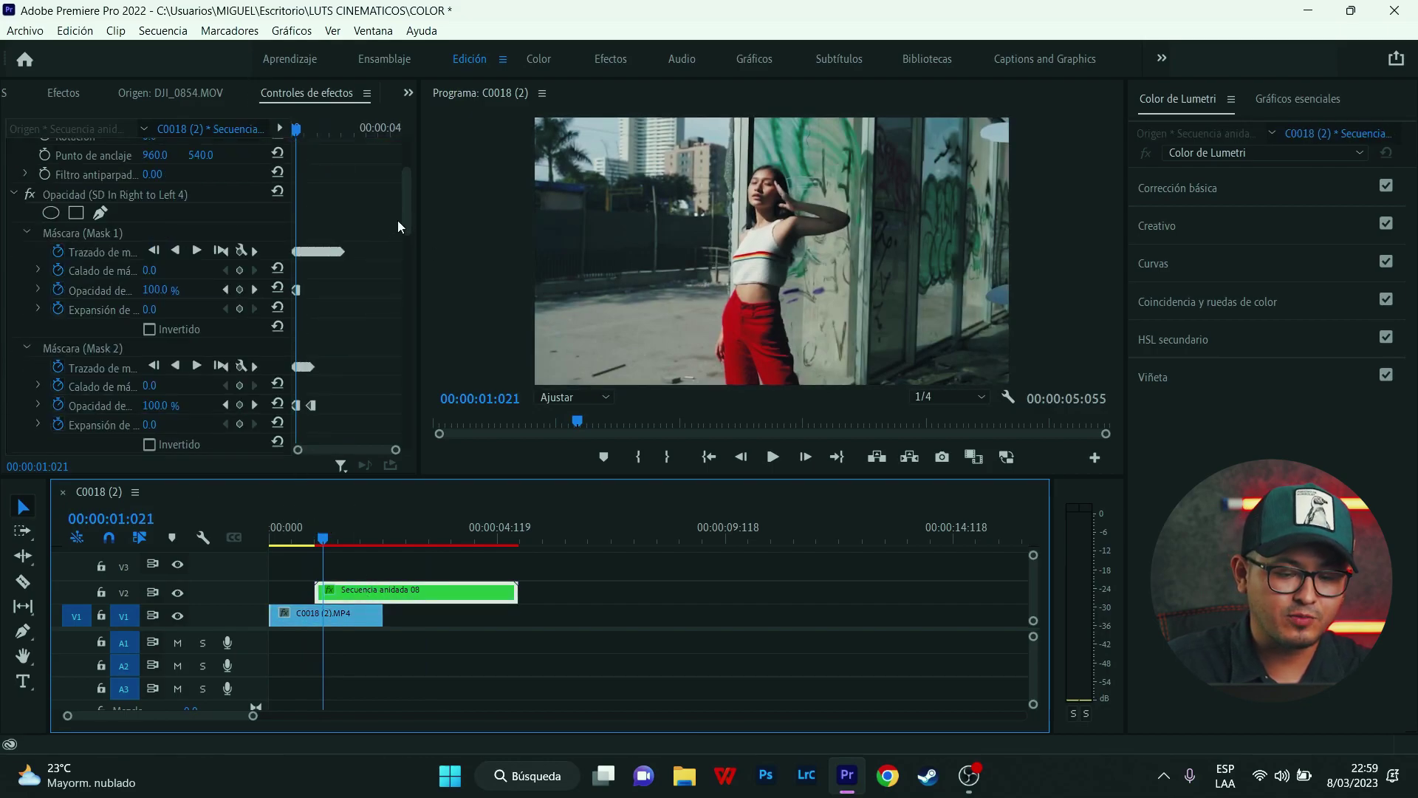
drag(399, 223, 419, 439)
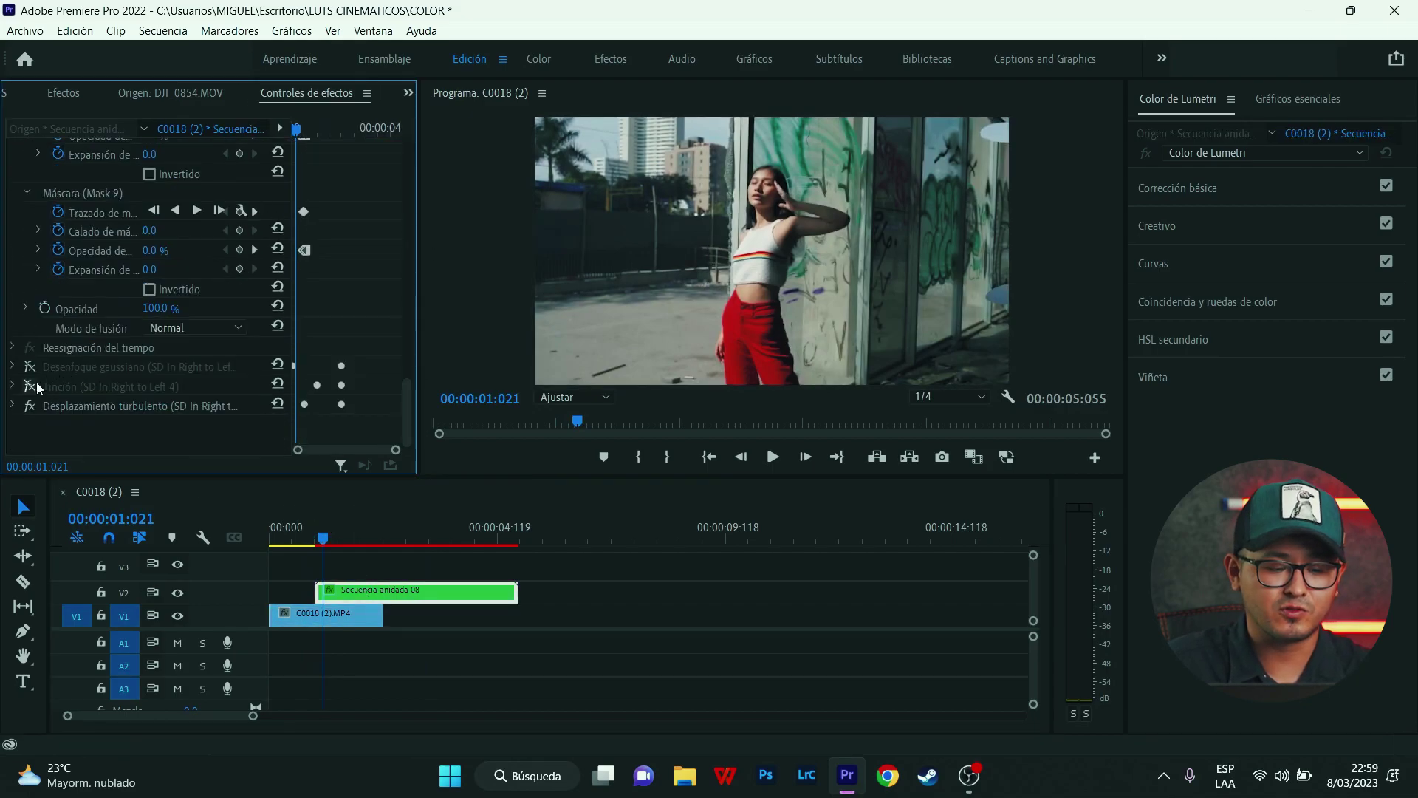
click(319, 530)
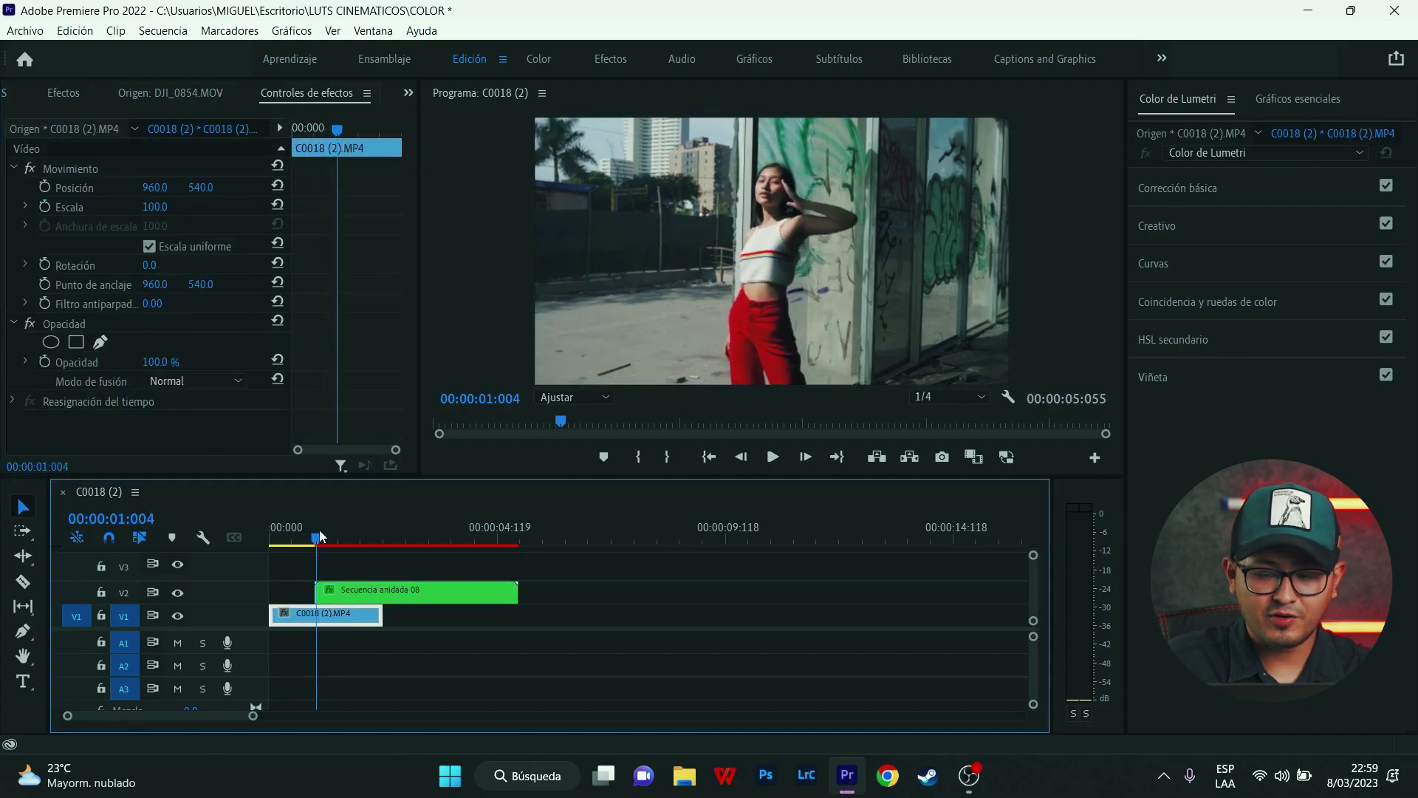
drag(319, 529, 339, 538)
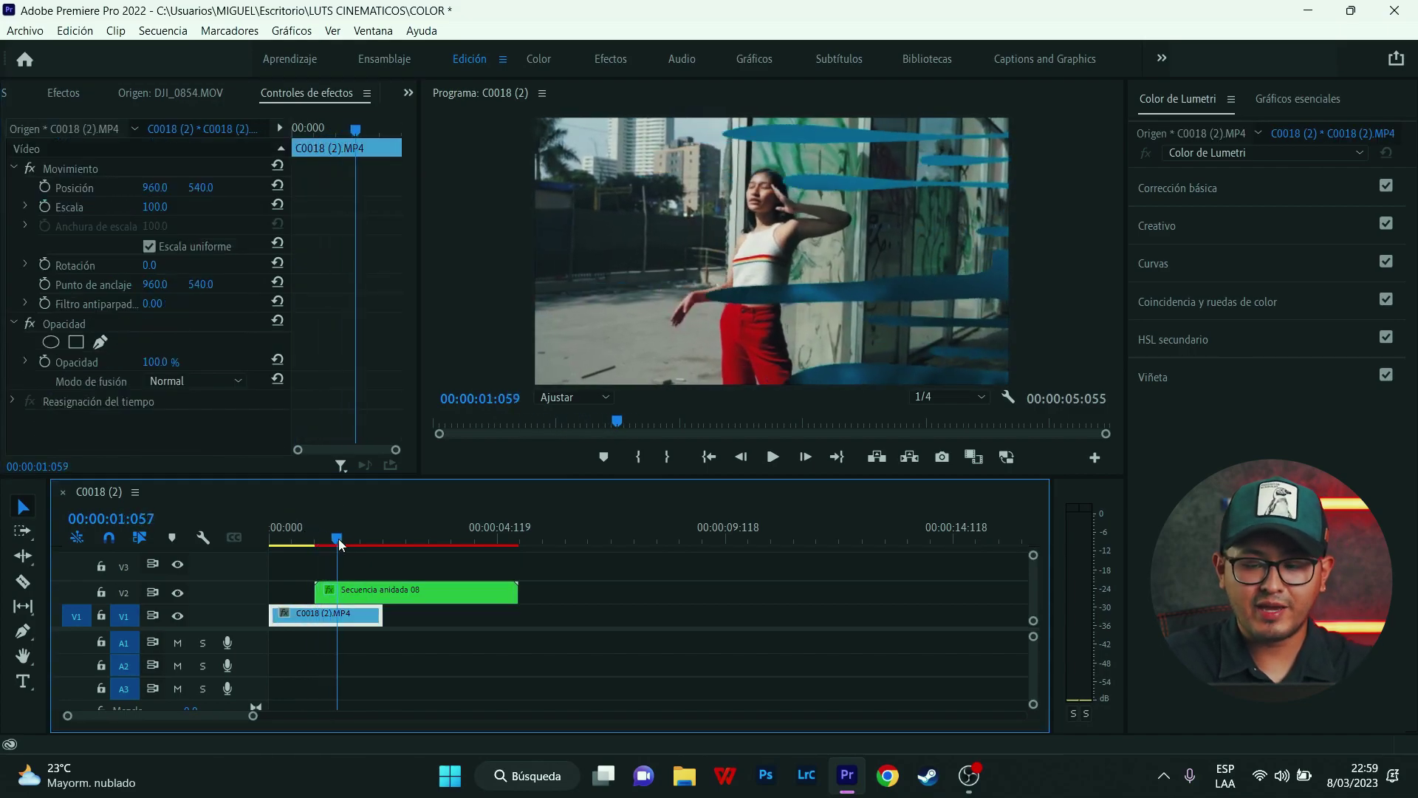
mouse_move(339, 538)
mouse_down()
mouse_move(366, 542)
mouse_move(302, 551)
mouse_up()
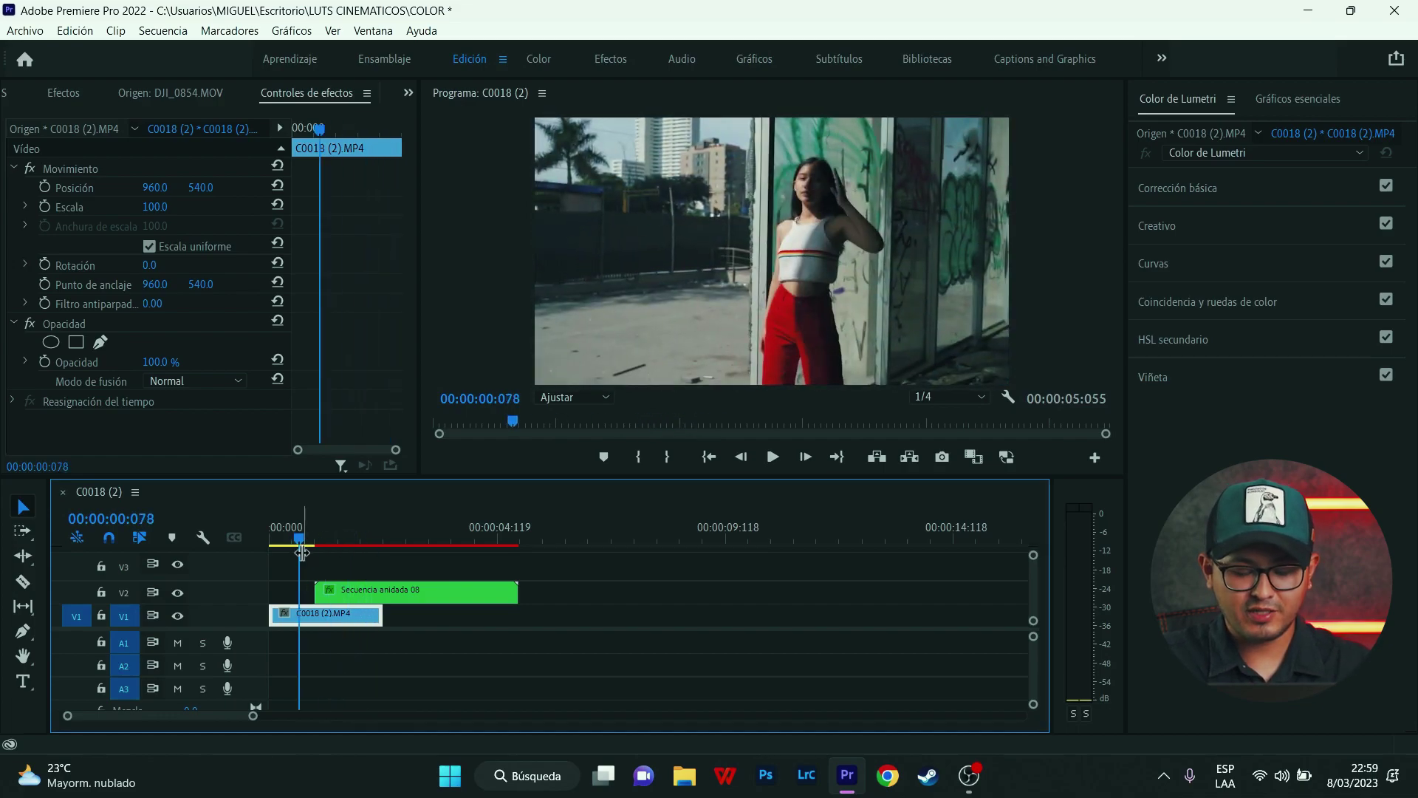
key(space)
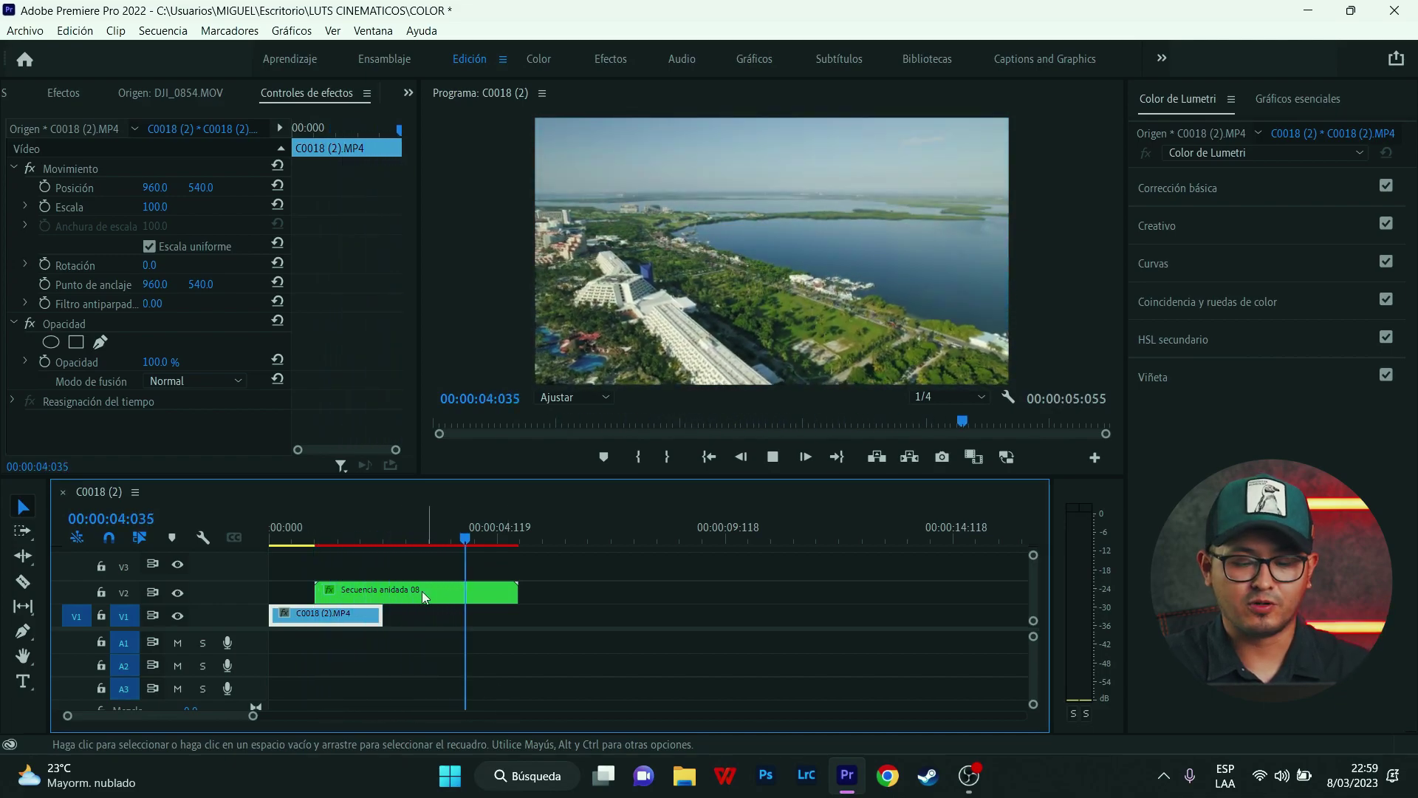
drag(305, 527, 334, 530)
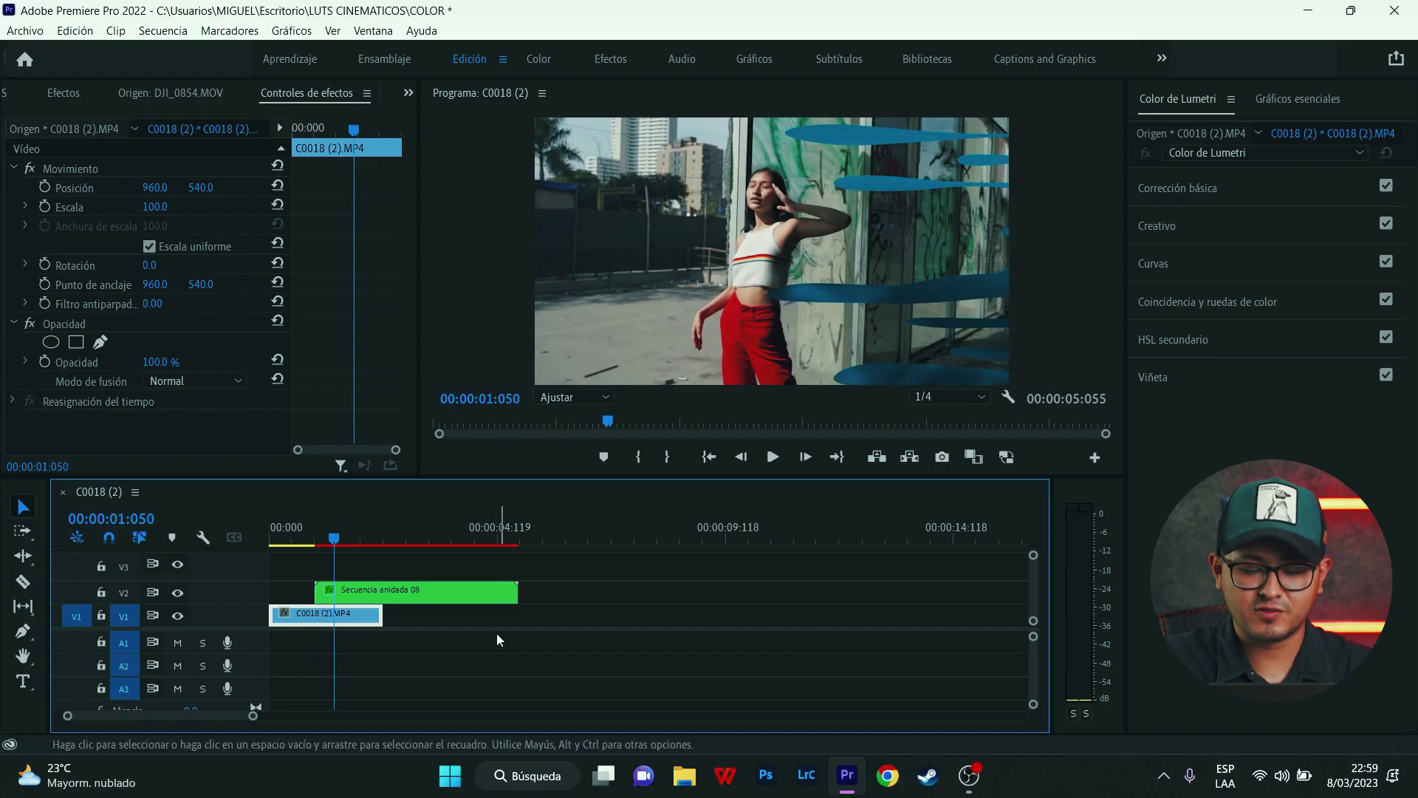
click(503, 591)
Remove the mask and opacity attributes from Secuencia anidada 08 with Eliminar atributos.
right_click(413, 590)
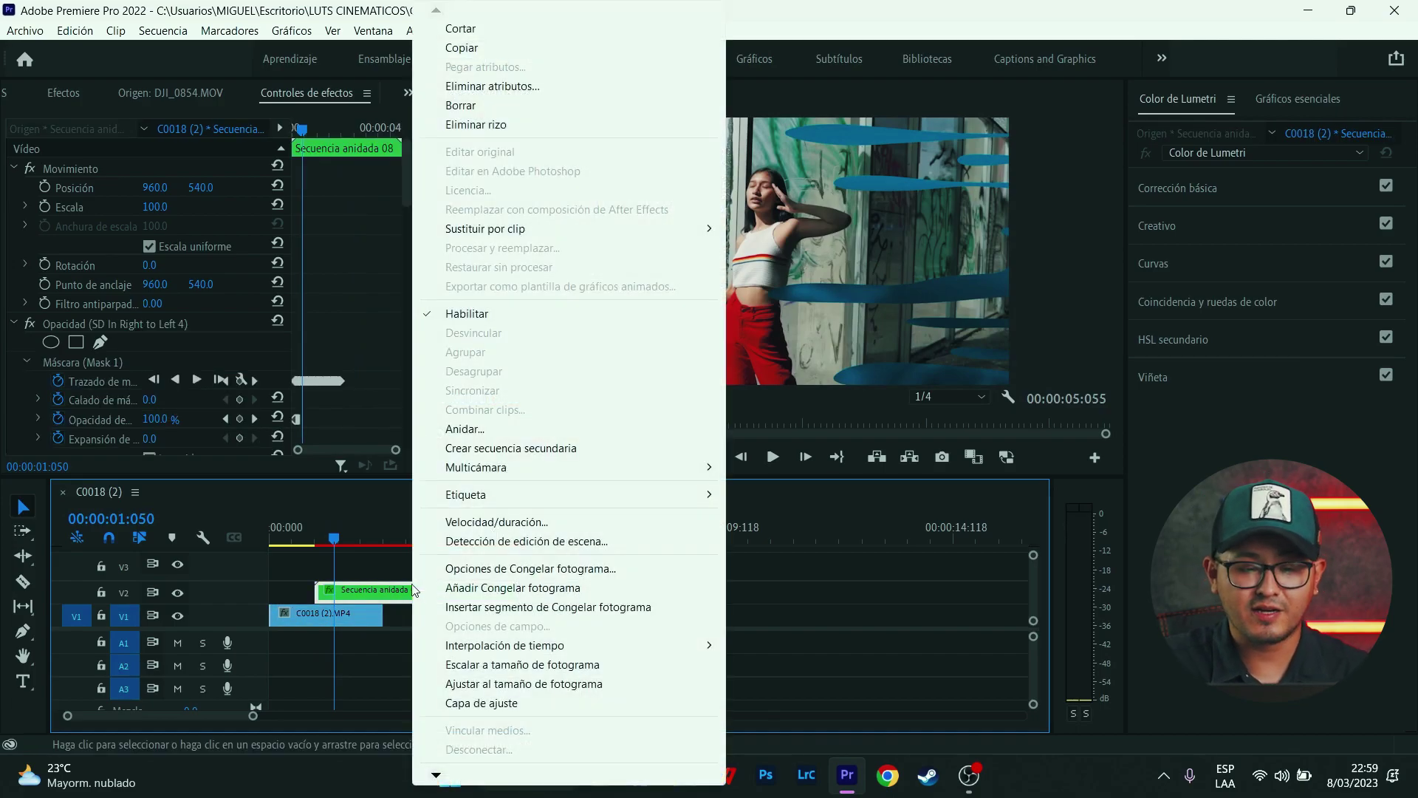
click(509, 87)
click(765, 622)
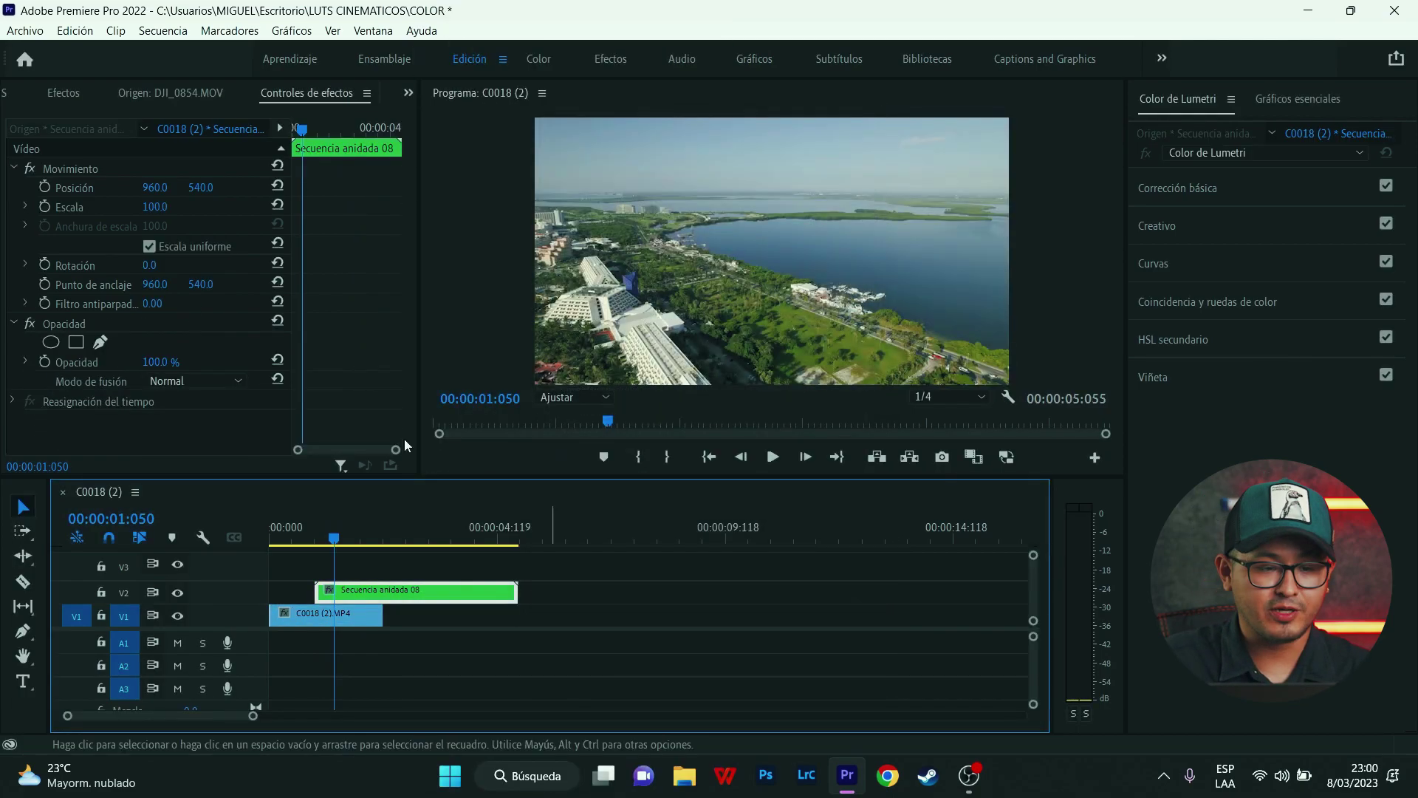
In Efectos, collapse the Right to Left and MIX - SUPERPONER CLIPS folders and expand OVERLAYS - COLOR MATE.
click(93, 91)
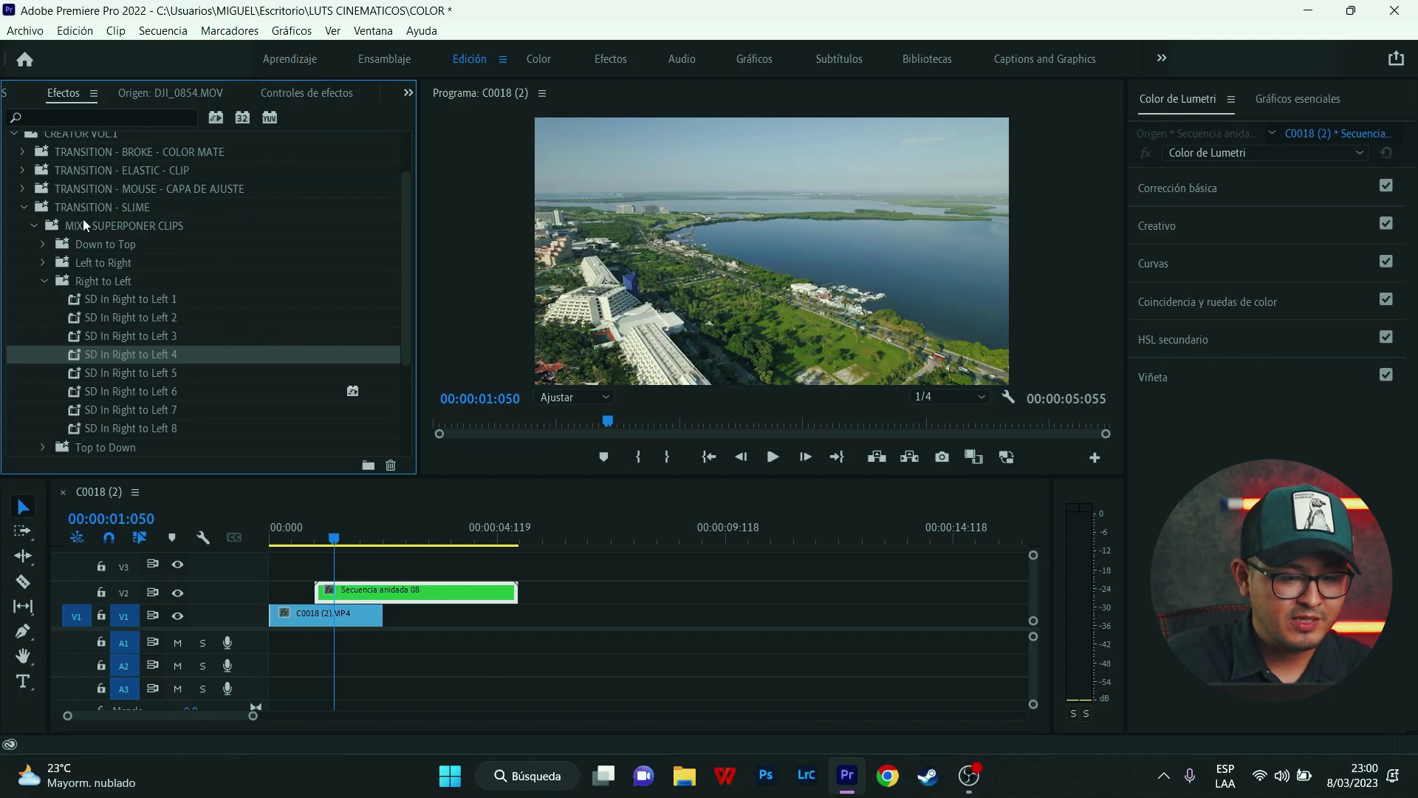
click(44, 281)
click(34, 222)
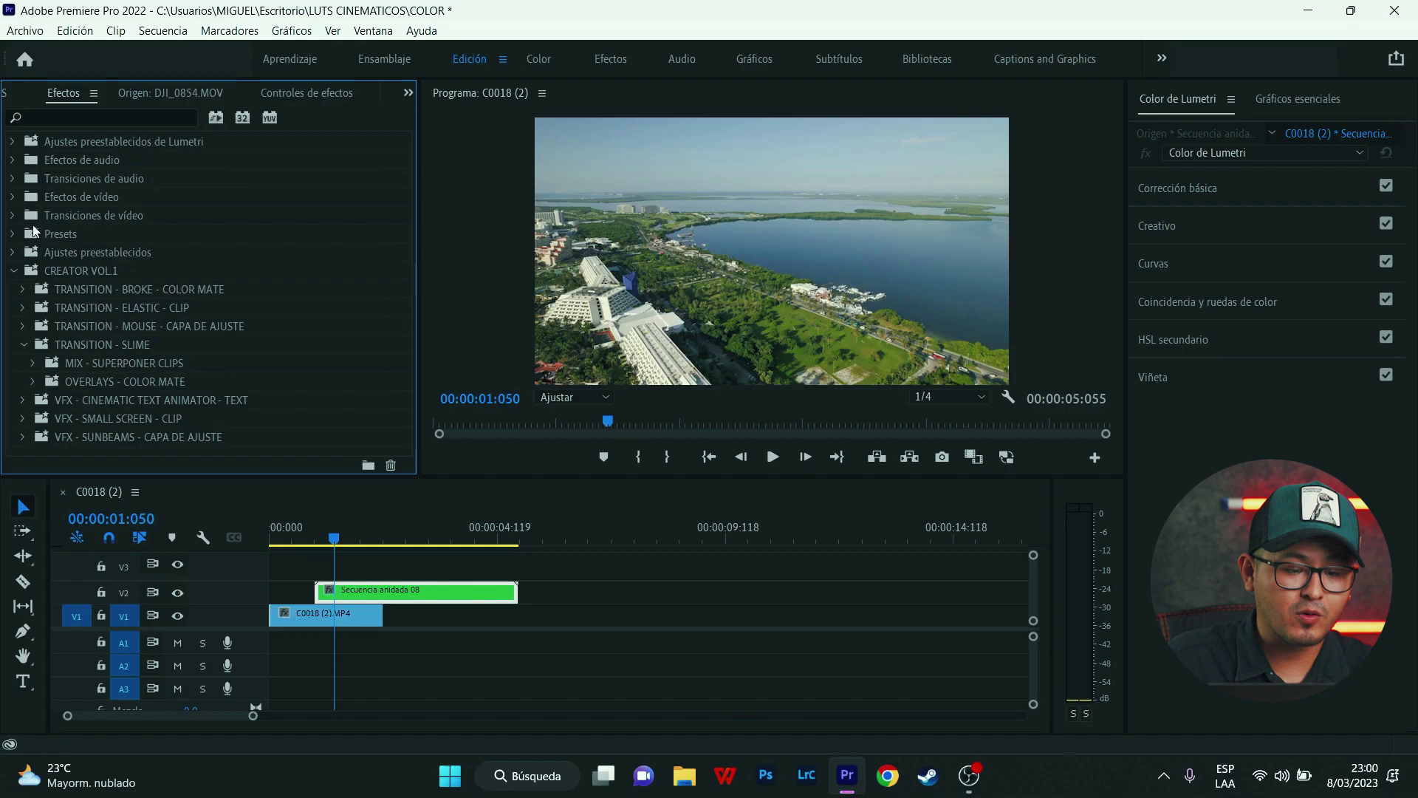
click(87, 370)
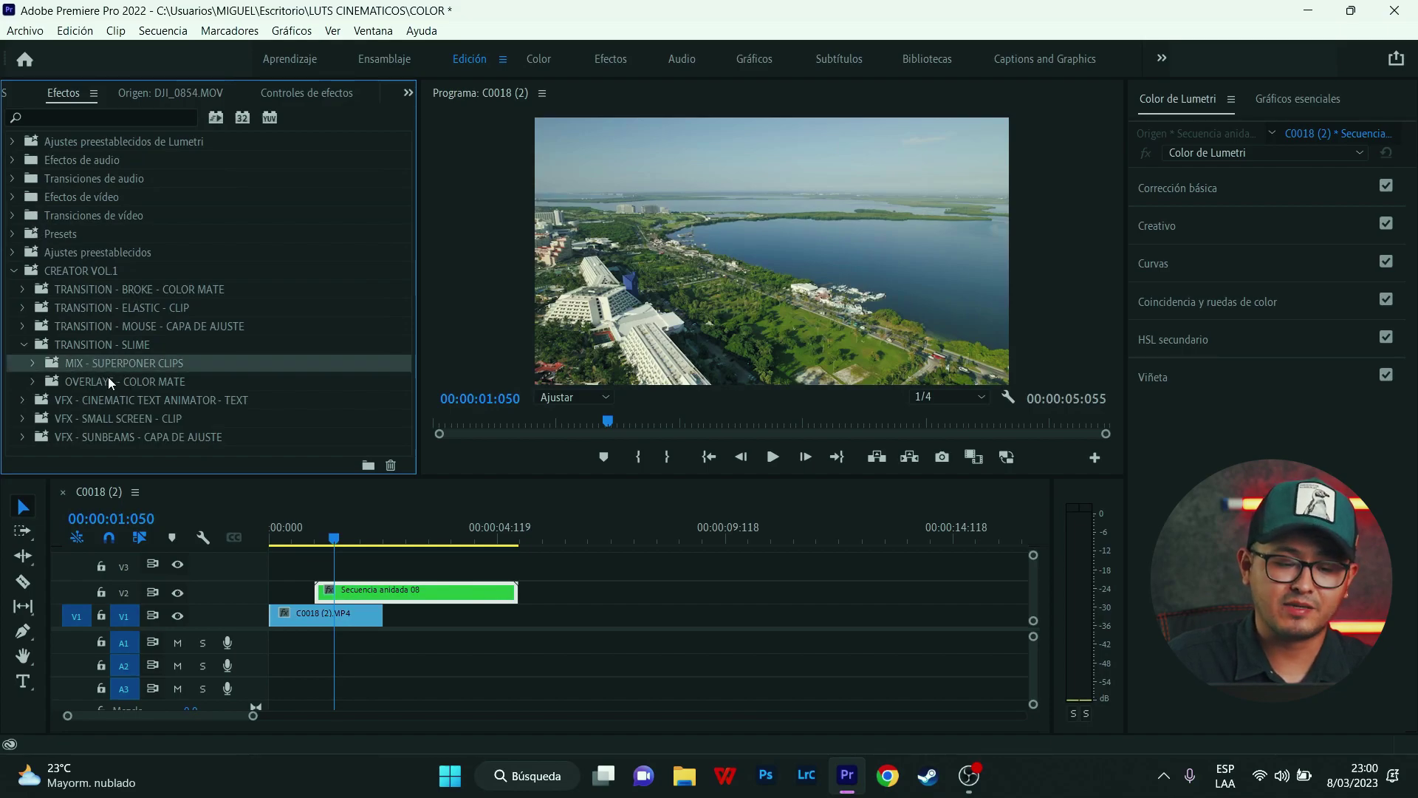
click(32, 381)
Place the nested drone sequence on V1 after the street clip, with a Color mate over the cut on V2.
mouse_move(110, 418)
mouse_down()
mouse_move(427, 621)
mouse_move(451, 617)
mouse_up()
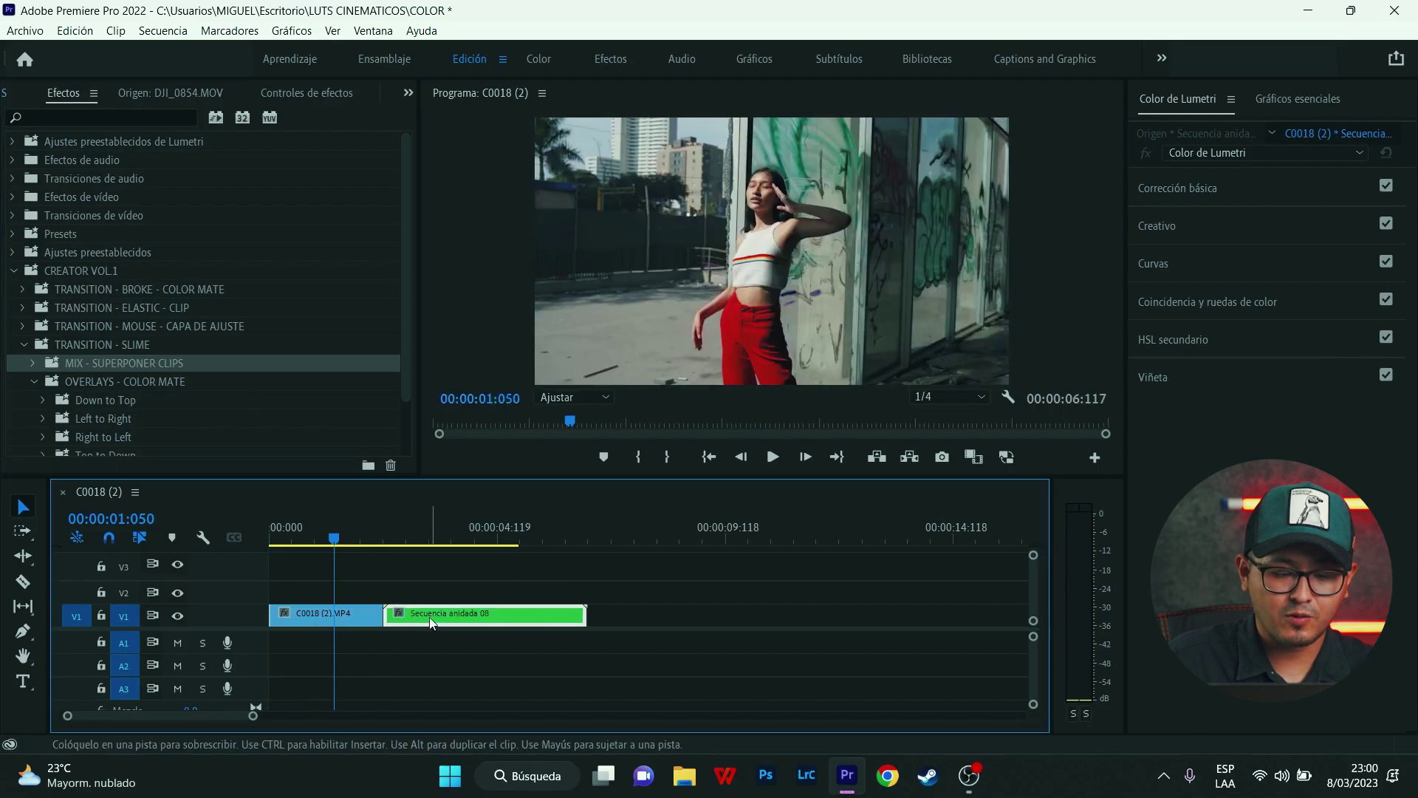
scroll(196, 369, down, 1)
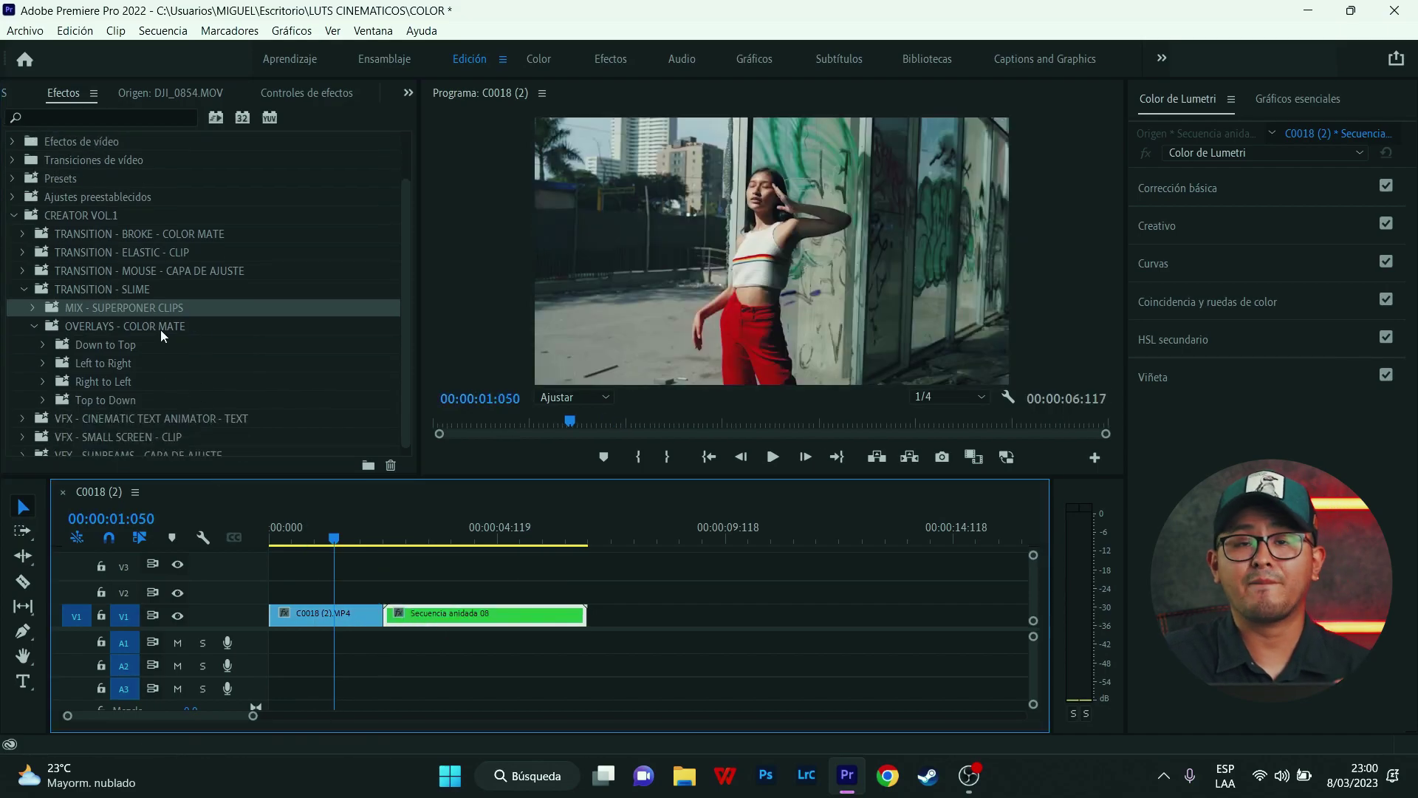
scroll(106, 91, up, 2)
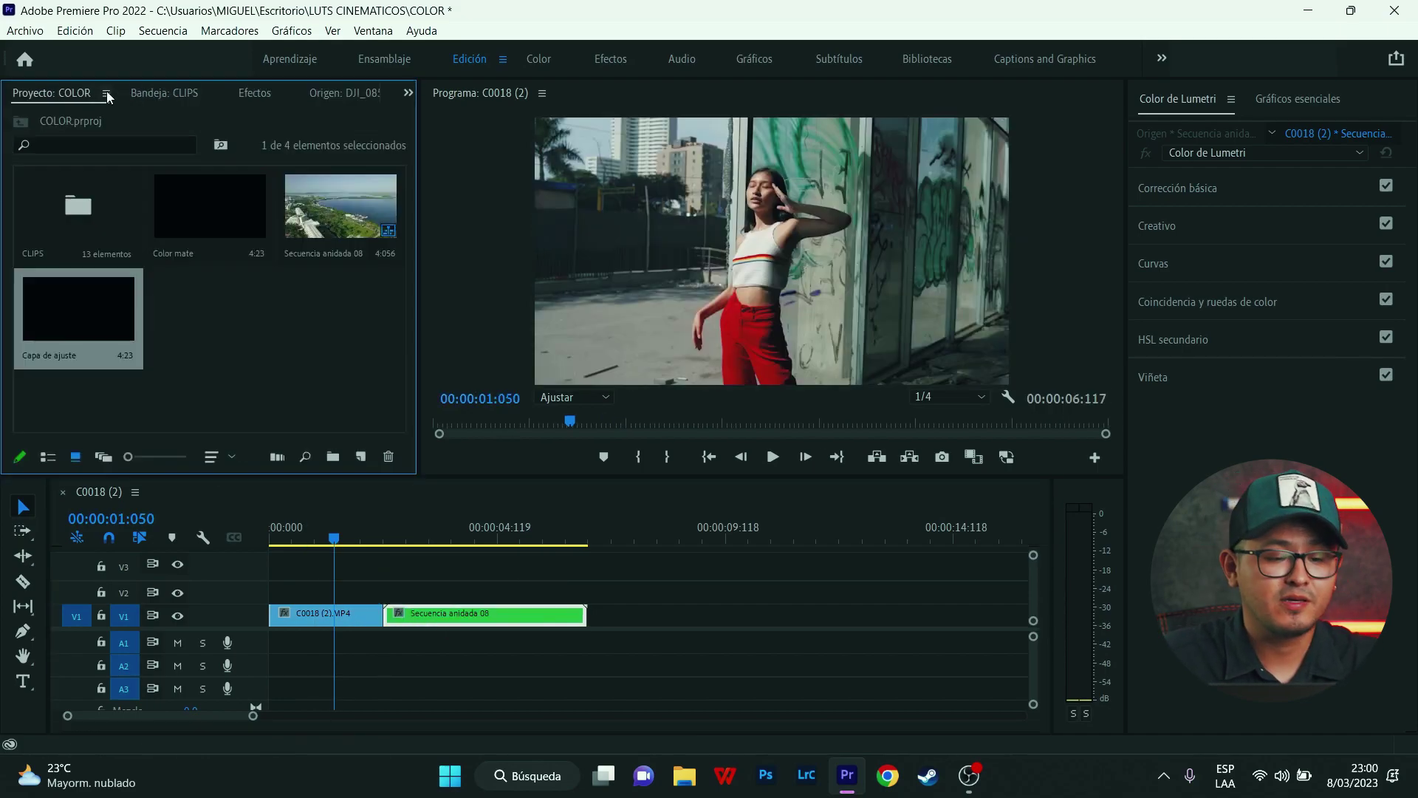
click(238, 341)
drag(202, 215, 422, 581)
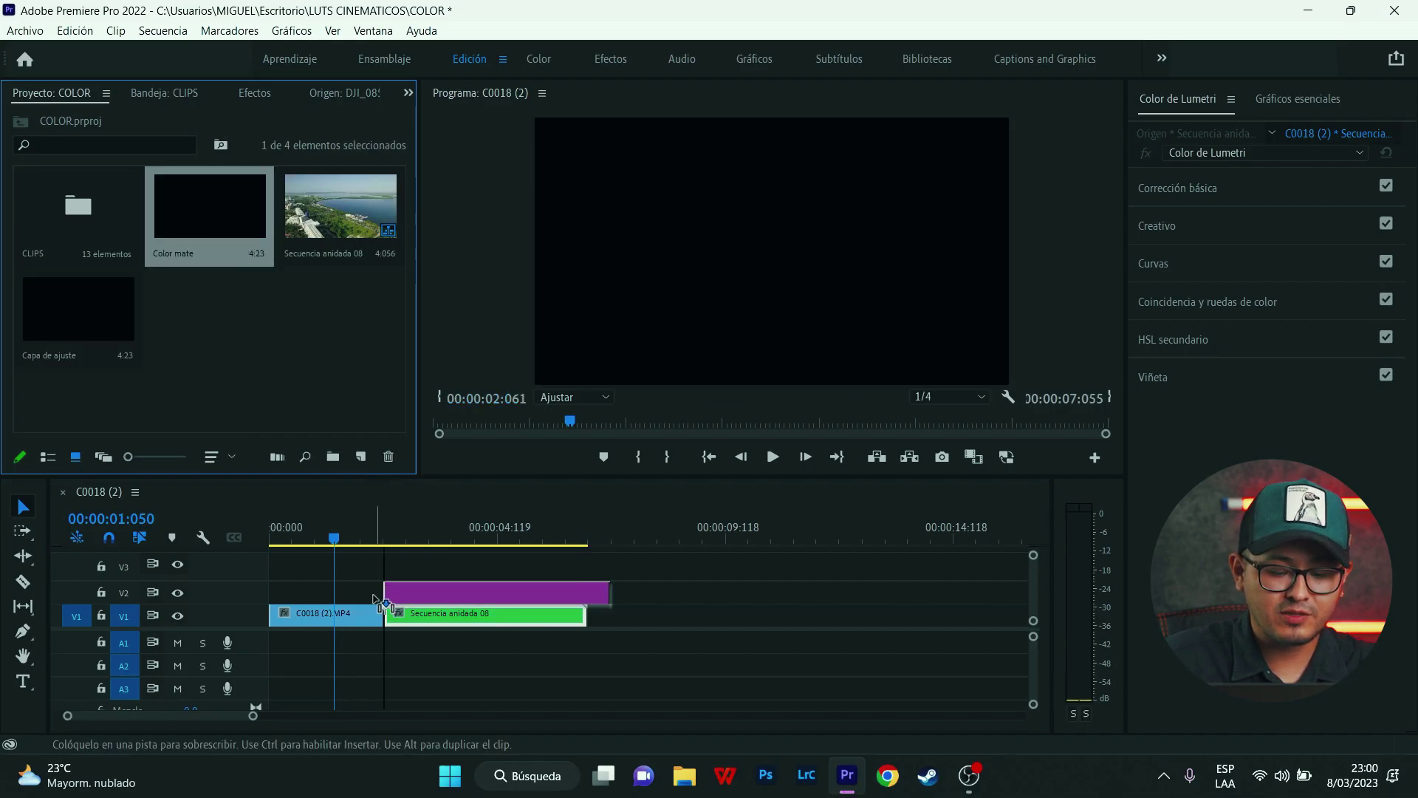
Apply the SD Left to Right 4 overlay preset to the Color mate clip.
click(256, 90)
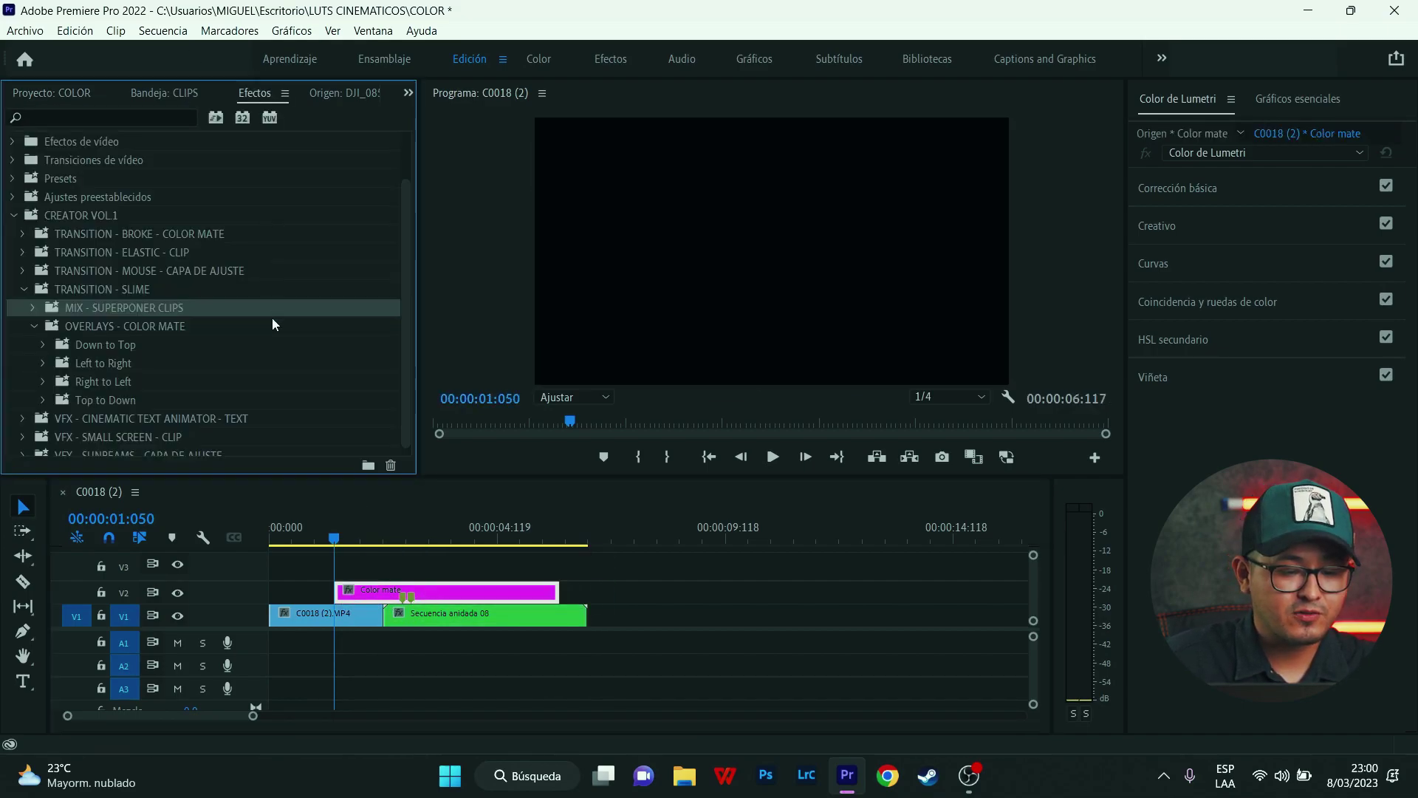
click(44, 364)
scroll(123, 383, down, 3)
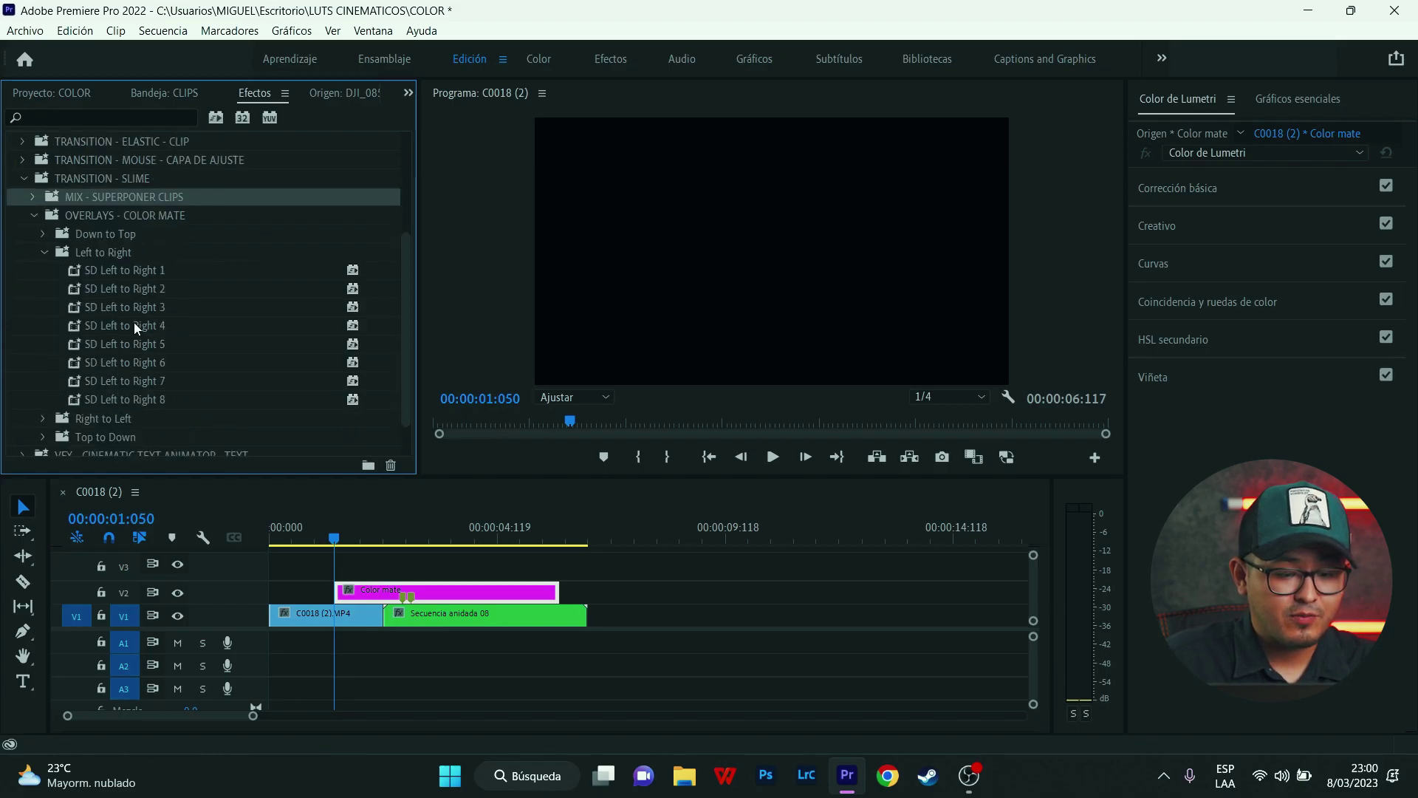
click(144, 325)
click(318, 537)
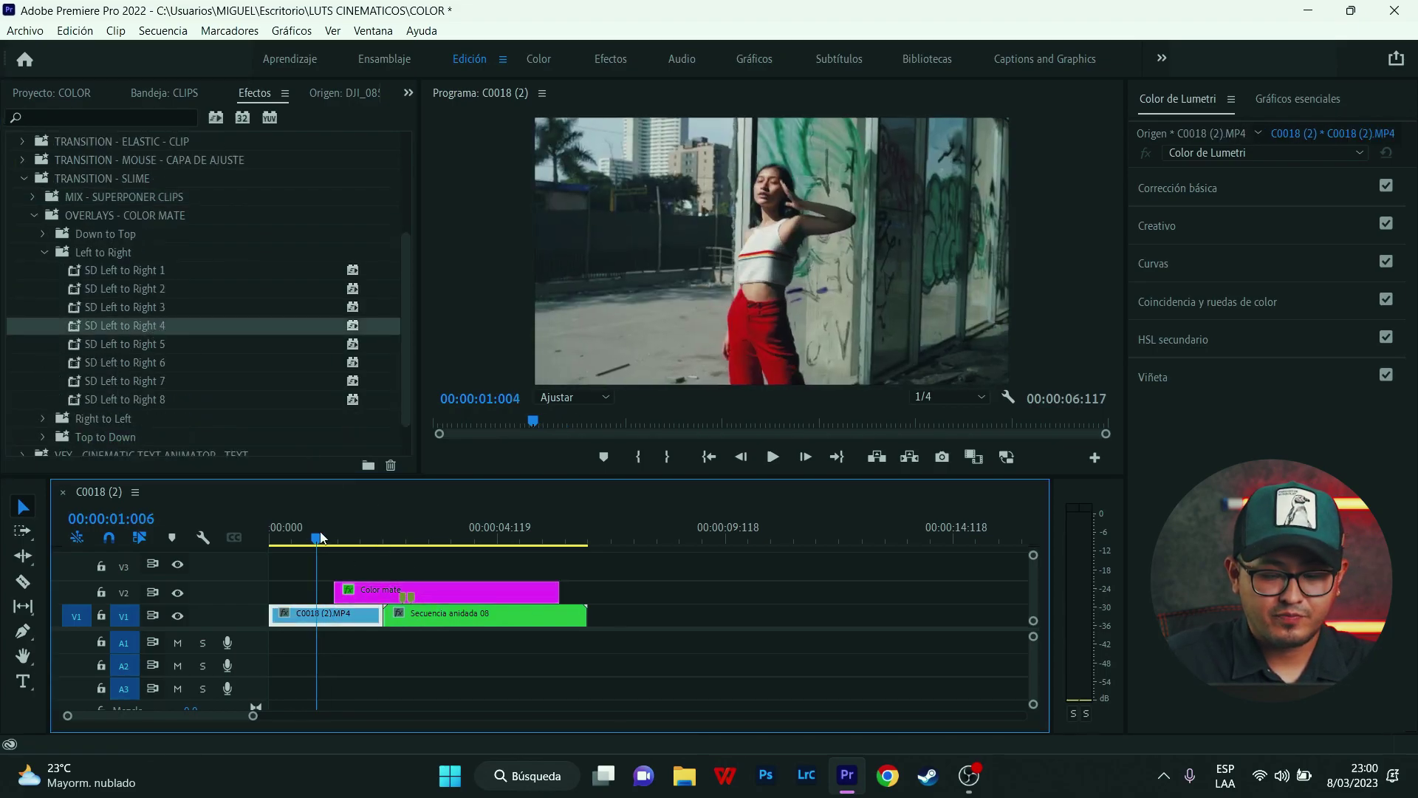
Preview the blue overlay and shift the Color mate clip slightly earlier on V2.
mouse_move(322, 537)
mouse_down()
mouse_move(450, 557)
mouse_move(392, 559)
mouse_up()
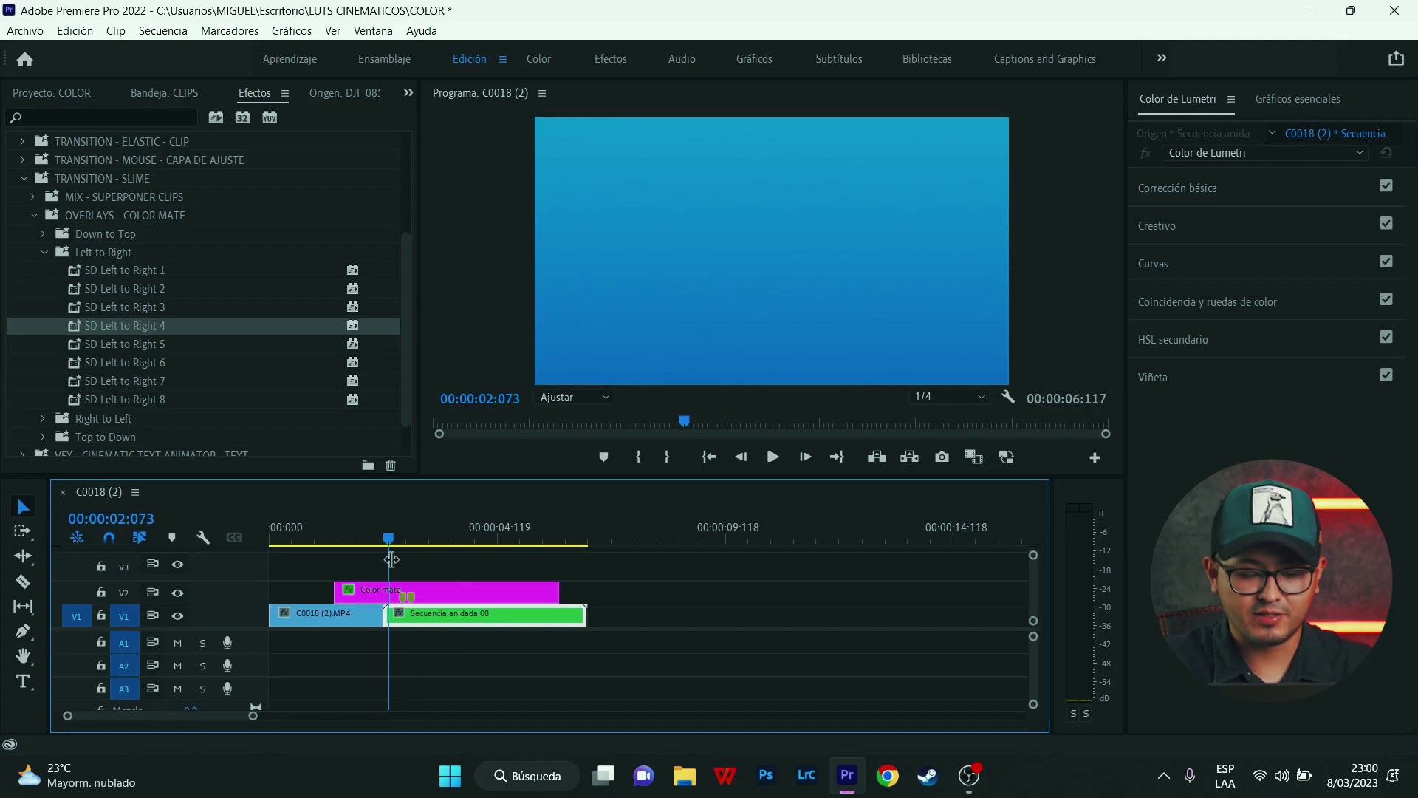
click(436, 583)
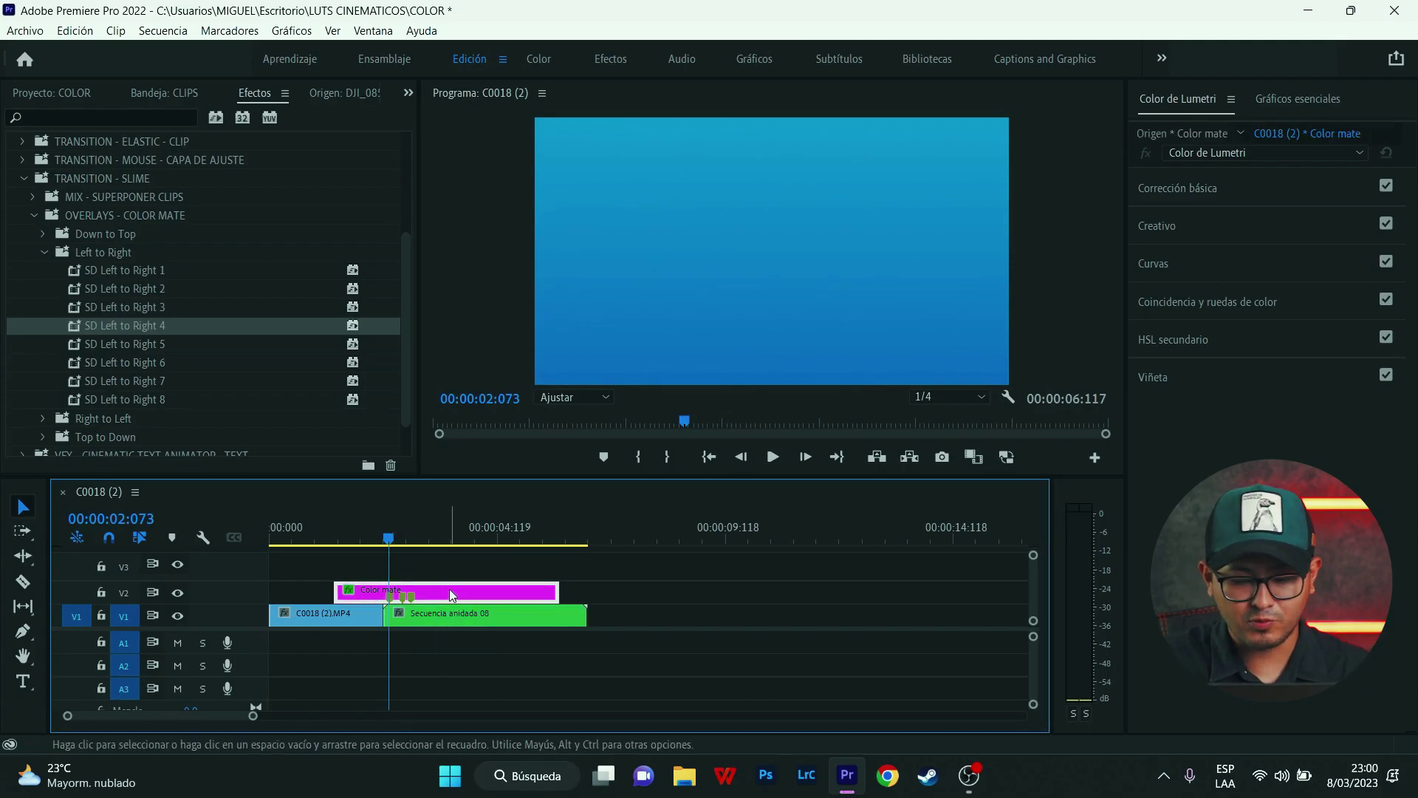
drag(450, 591, 445, 590)
Play the blue slime wipe from before the cut, then delete the Color mate clip.
click(318, 536)
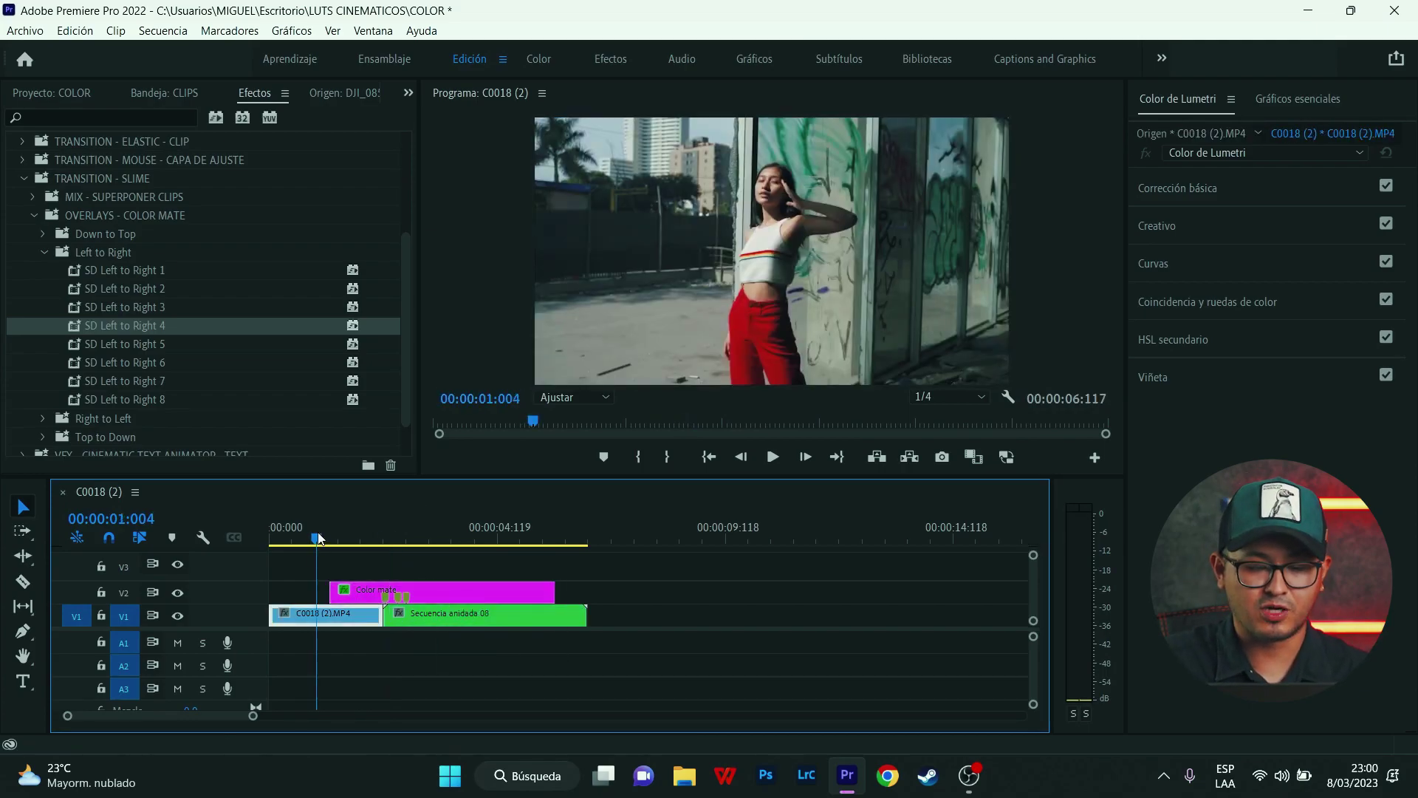
key(space)
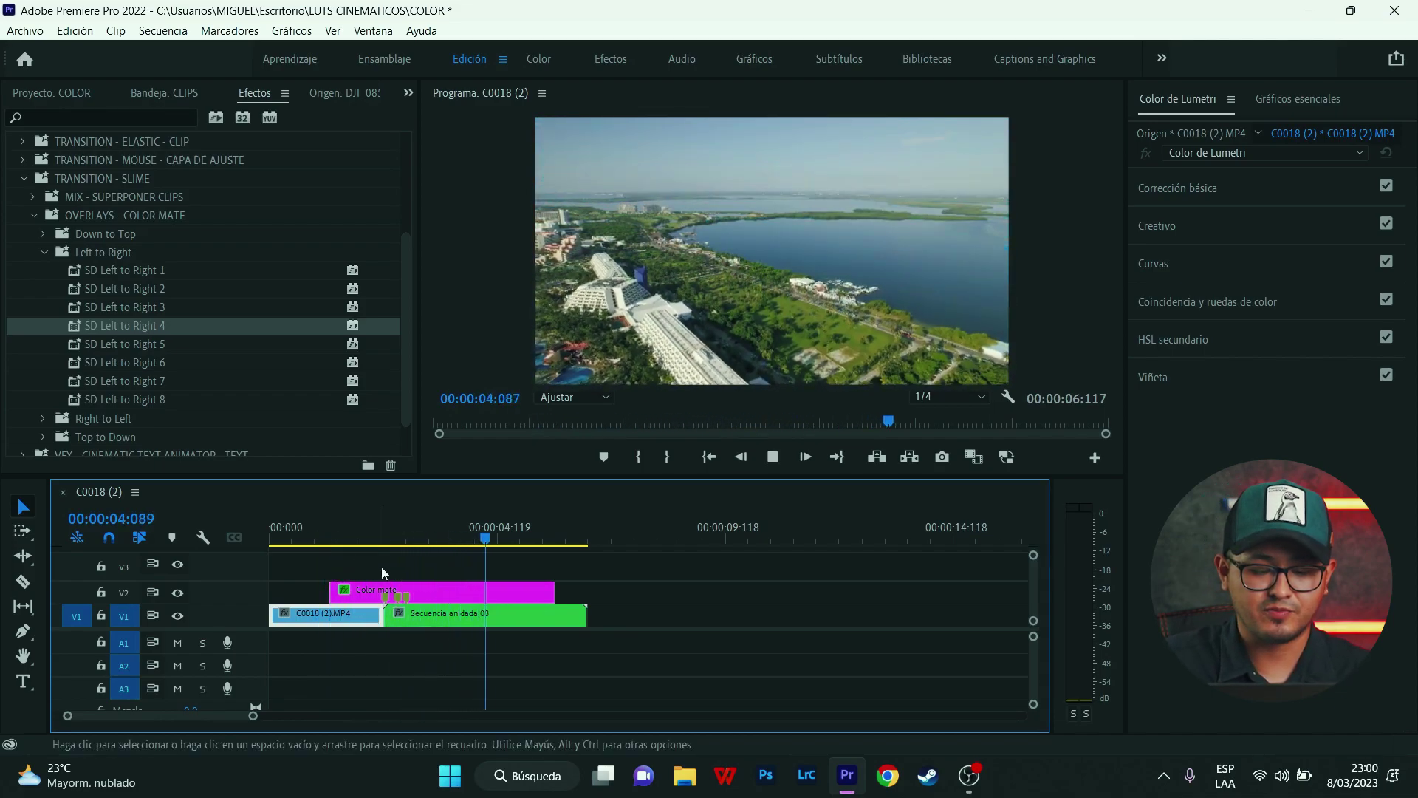
key(space)
click(384, 592)
key(Delete)
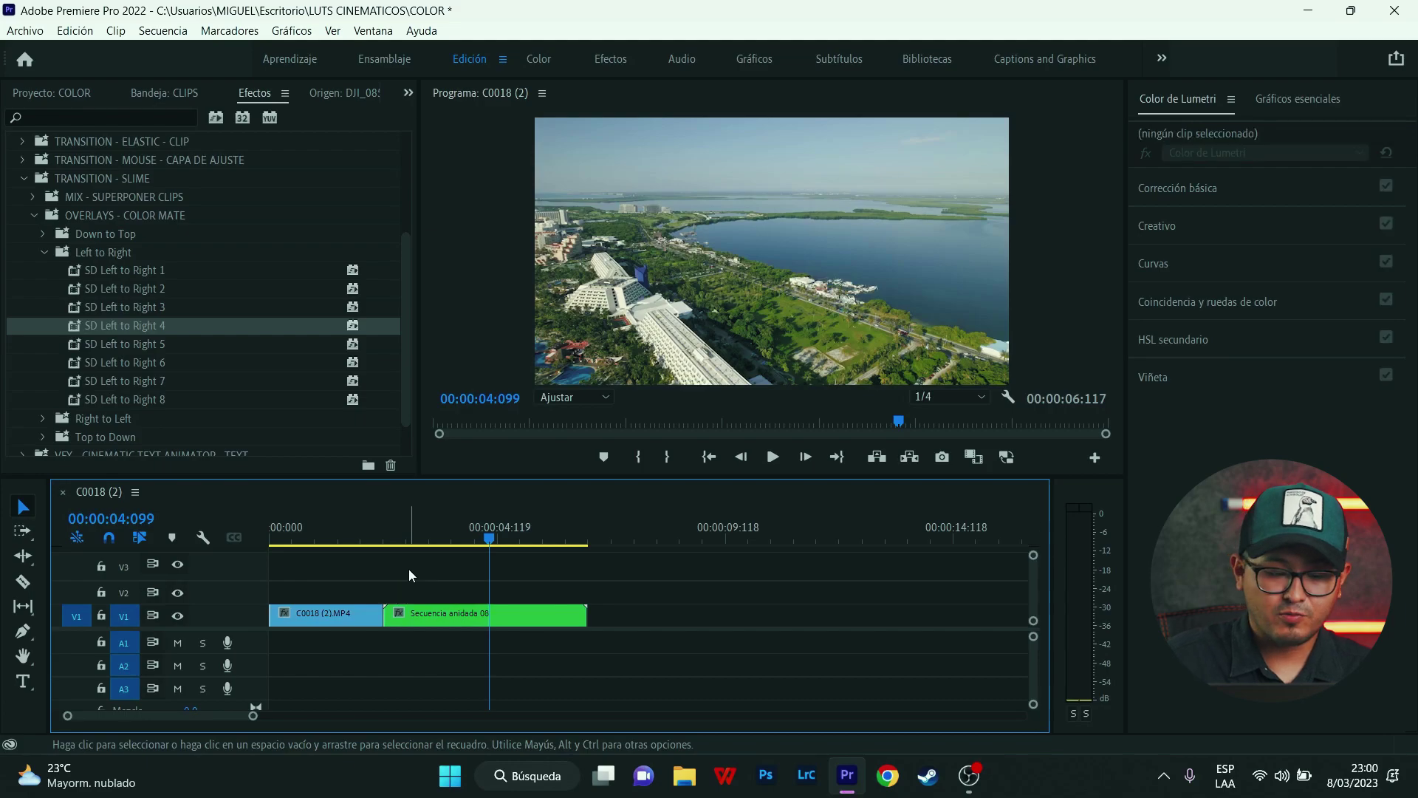
Collapse the Left to Right, OVERLAYS - COLOR MATE and TRANSITION - SLIME preset folders.
click(45, 252)
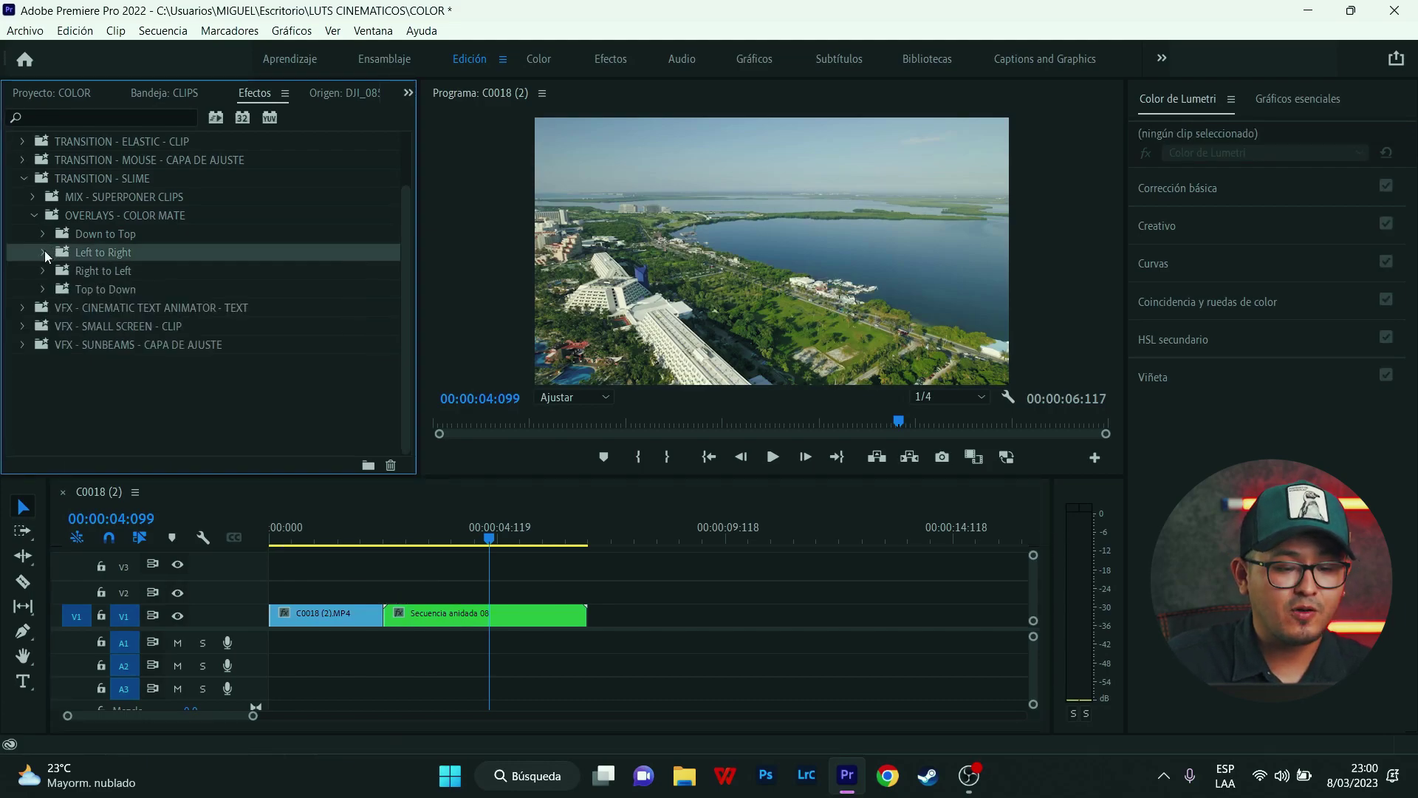
click(35, 215)
click(25, 343)
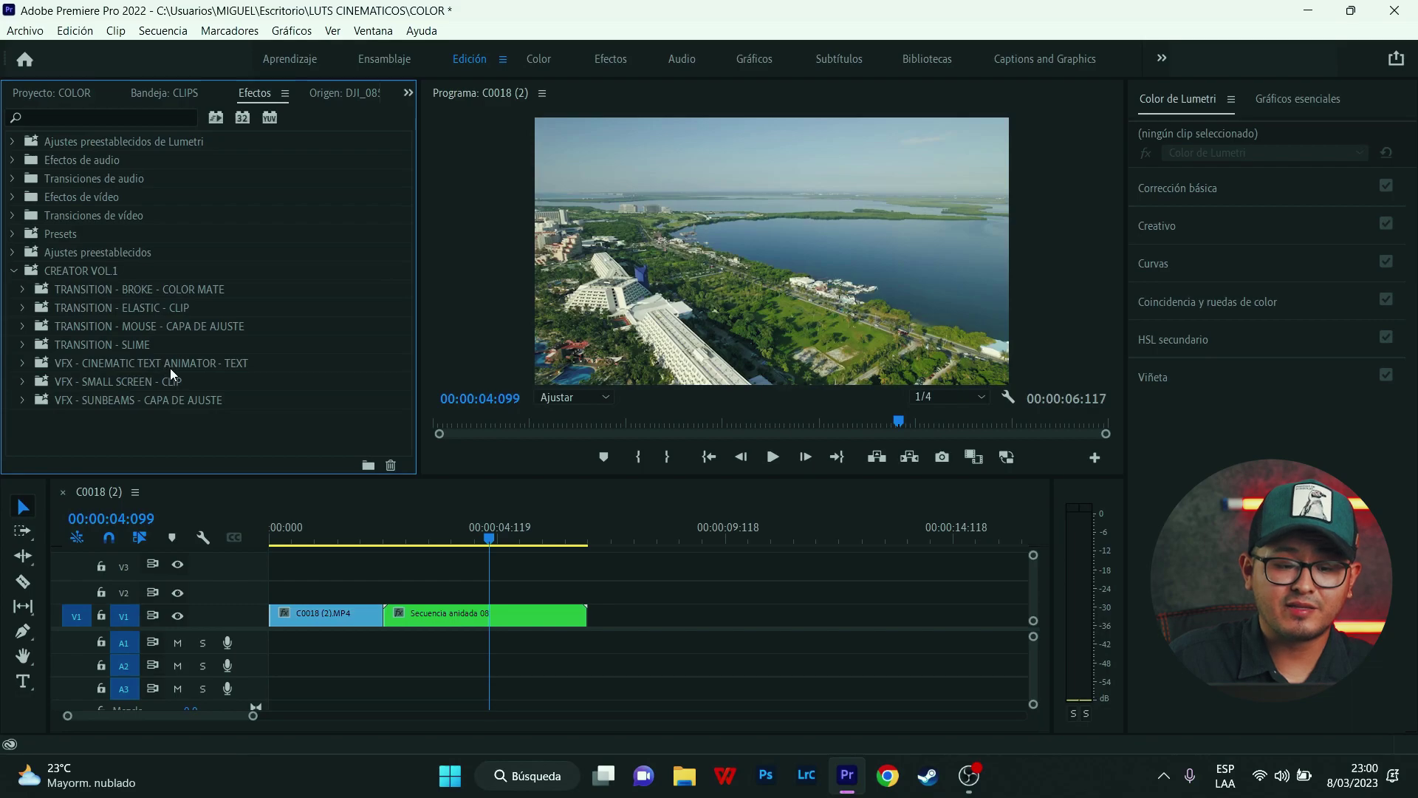
Expand the Cinematic Text Animator presets and show the Essential Graphics templates.
click(23, 363)
scroll(119, 365, down, 2)
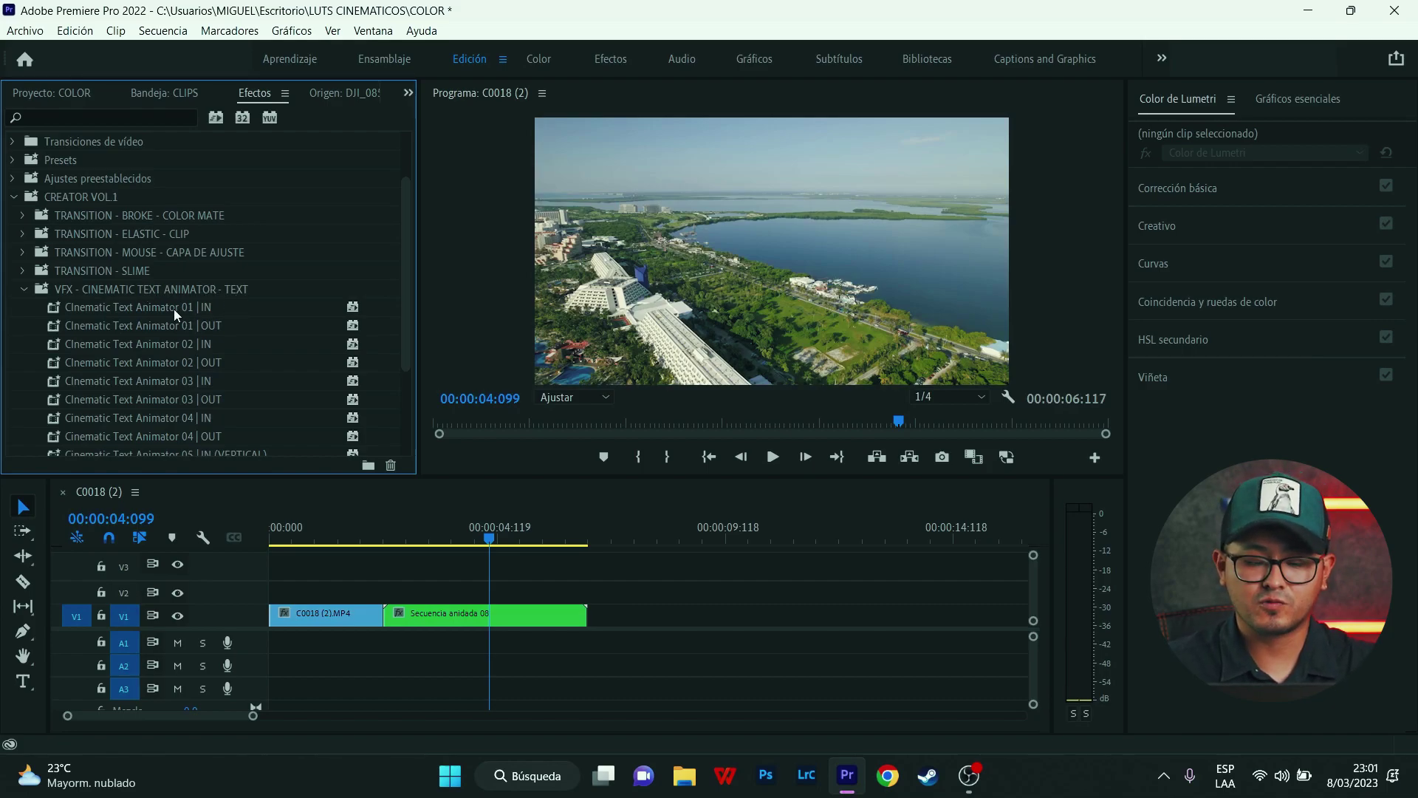
scroll(174, 308, down, 3)
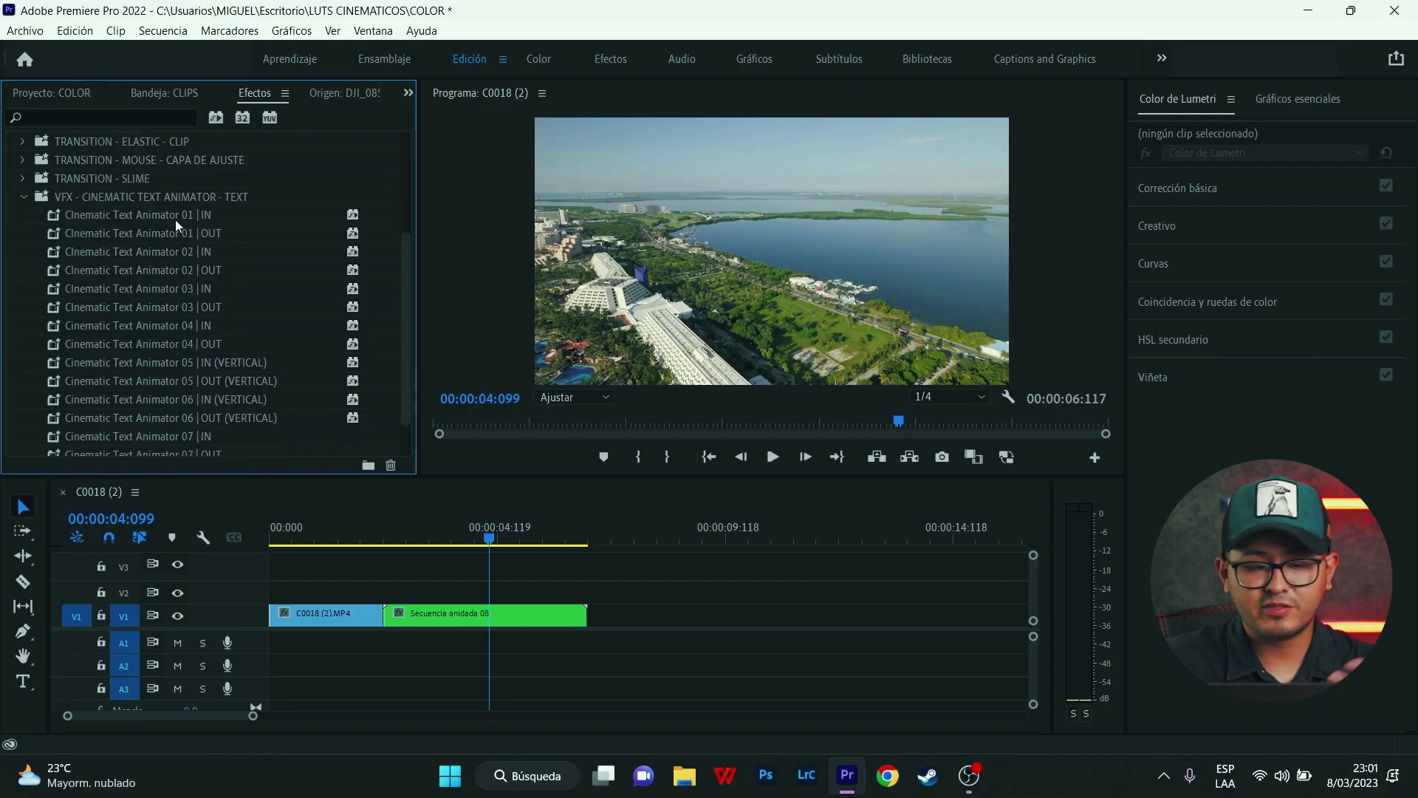
click(1312, 98)
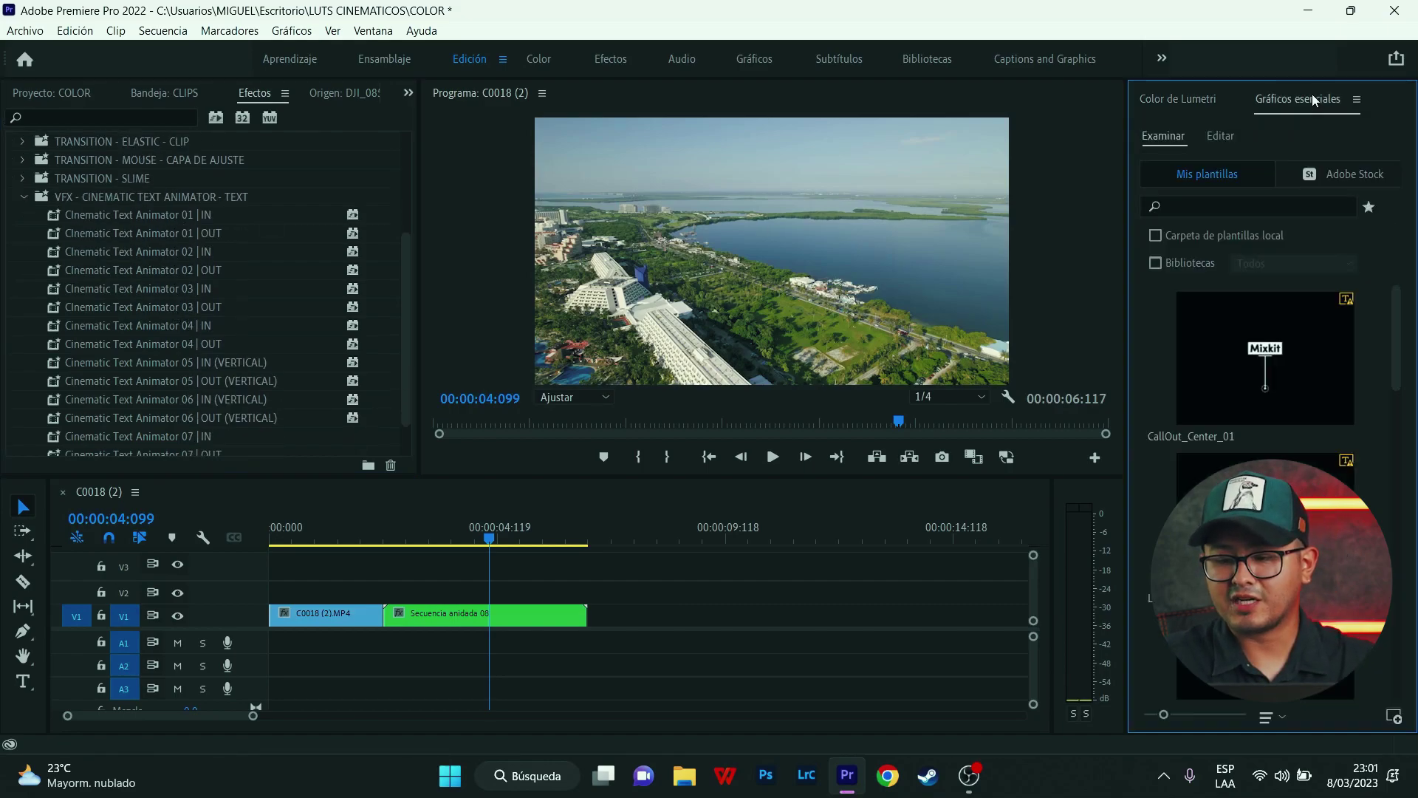
Add a new text layer from Essential Graphics, move it earlier on V2 and trim its end.
click(1357, 101)
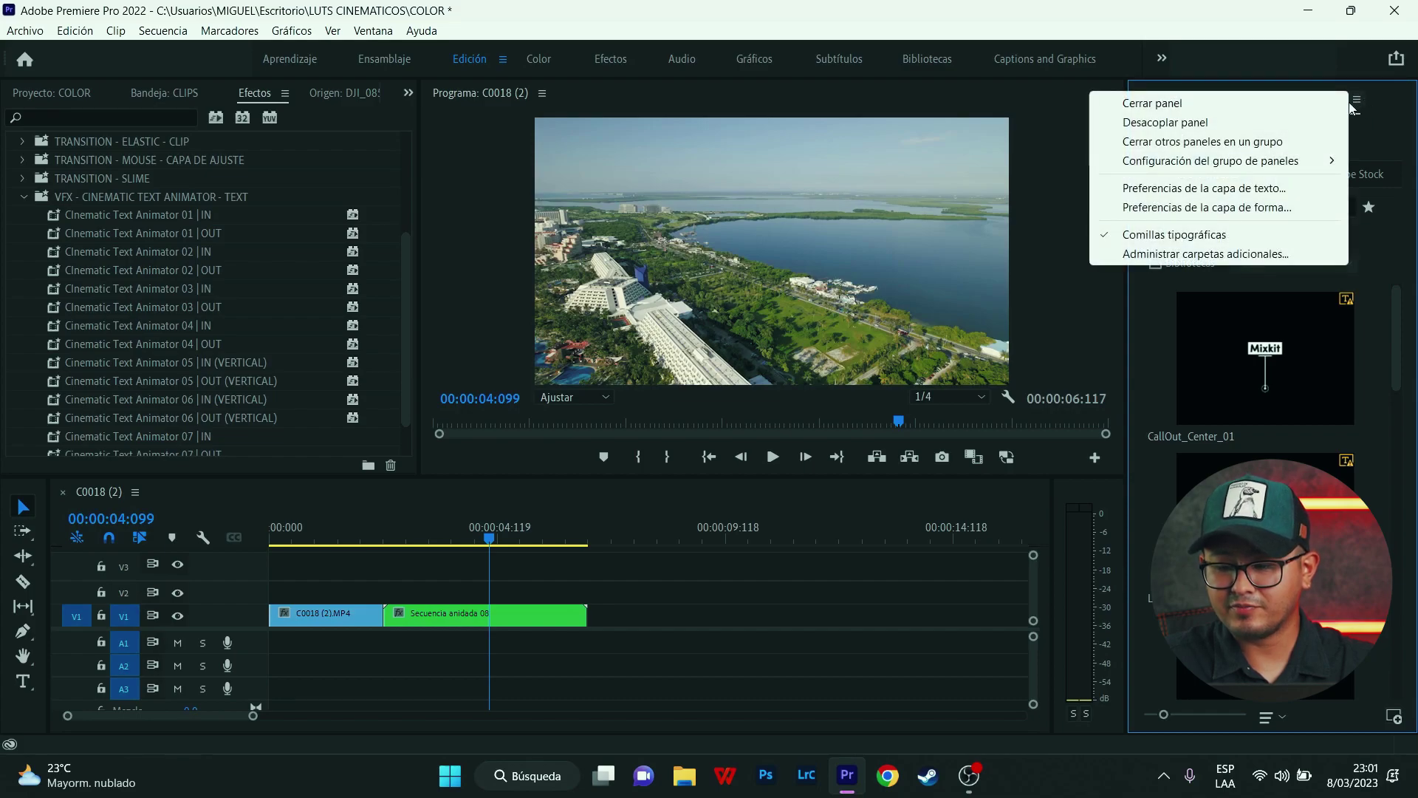
click(1391, 127)
click(1219, 137)
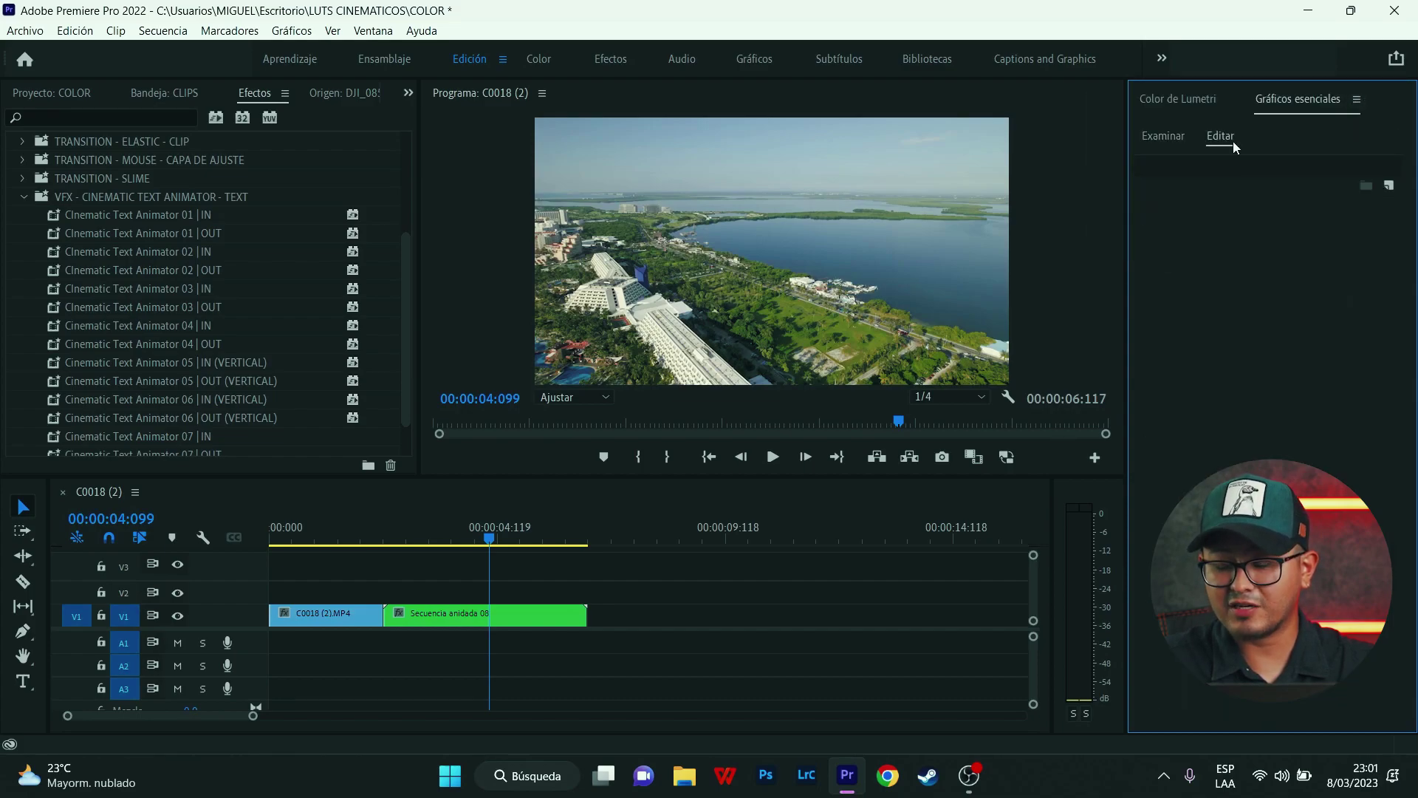
click(1390, 187)
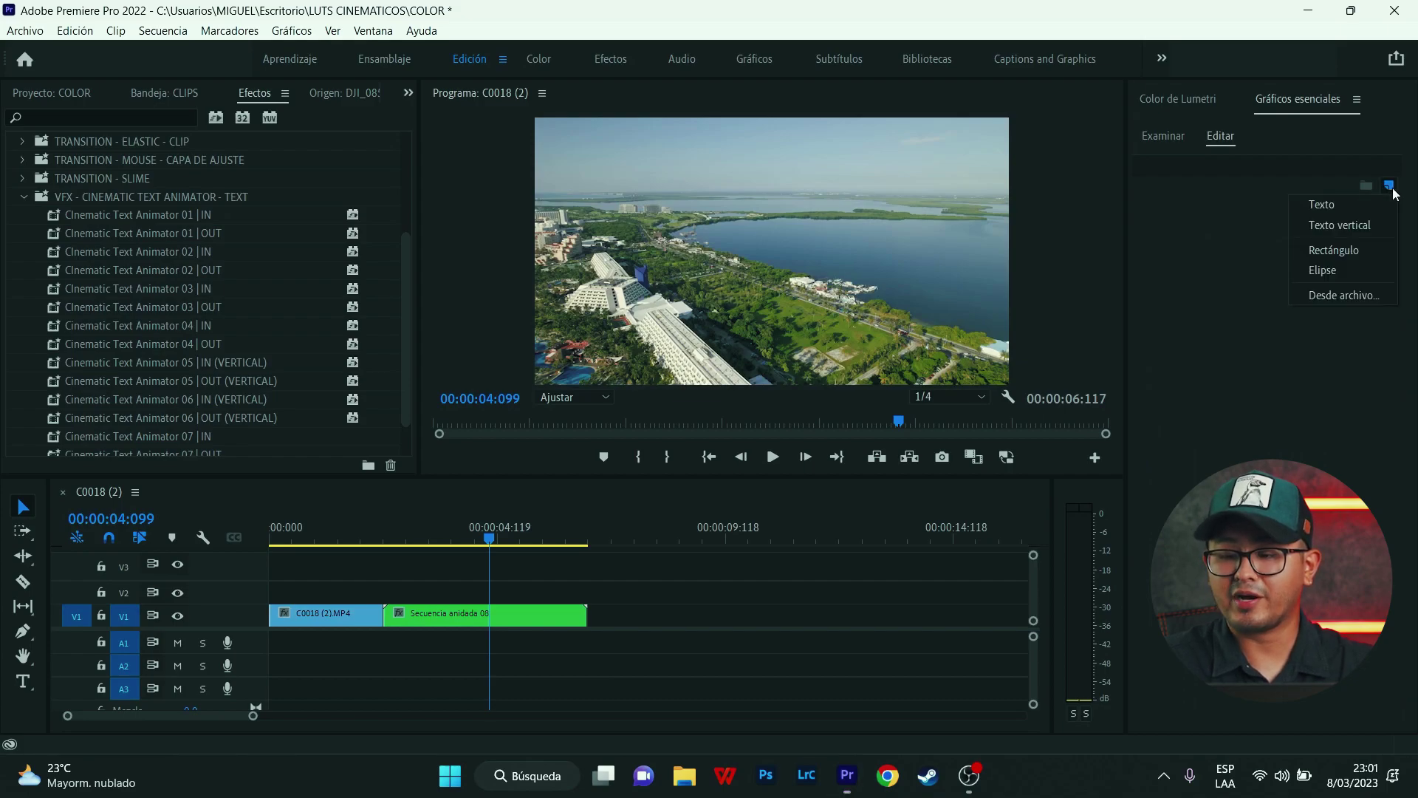
click(1341, 205)
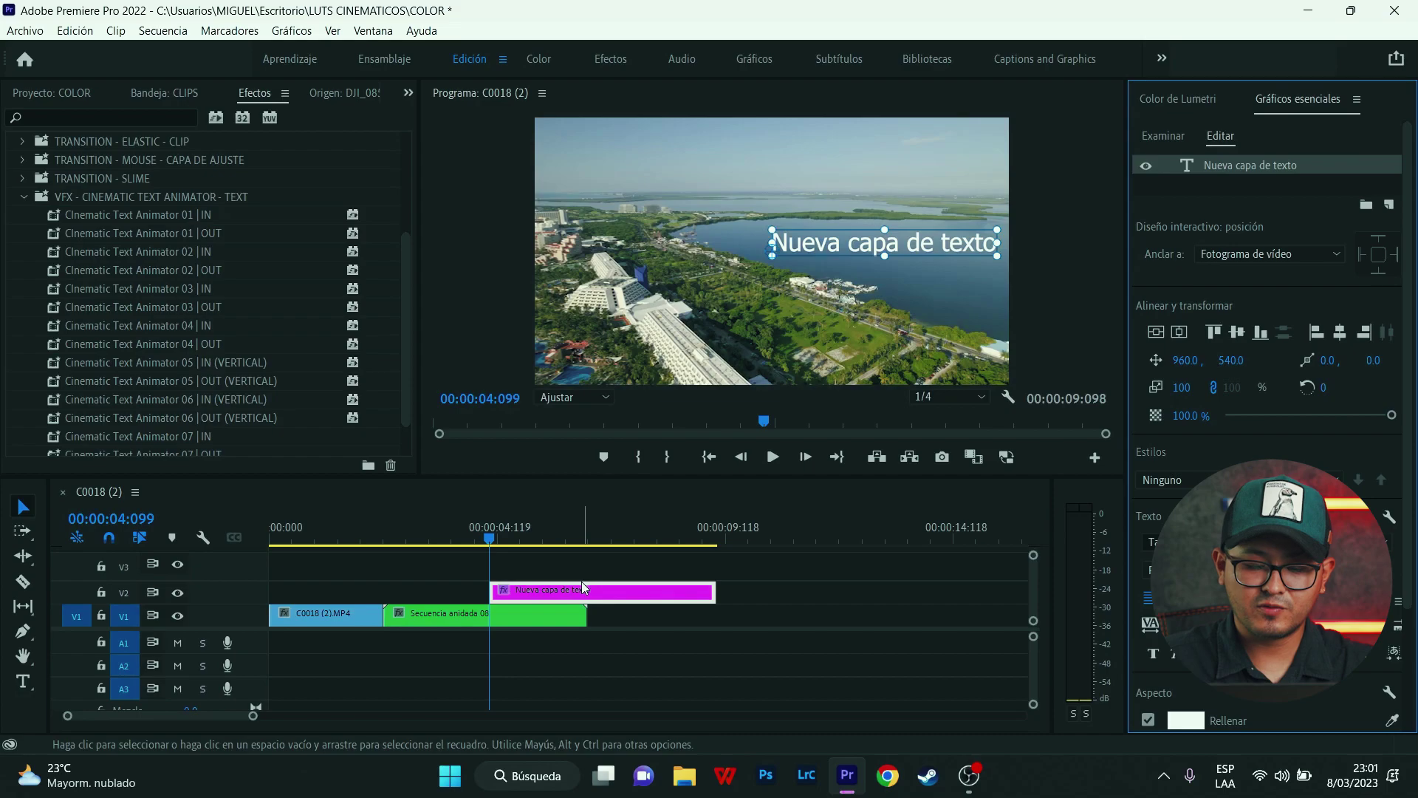
mouse_move(690, 593)
mouse_down()
mouse_move(584, 604)
mouse_move(536, 591)
mouse_up()
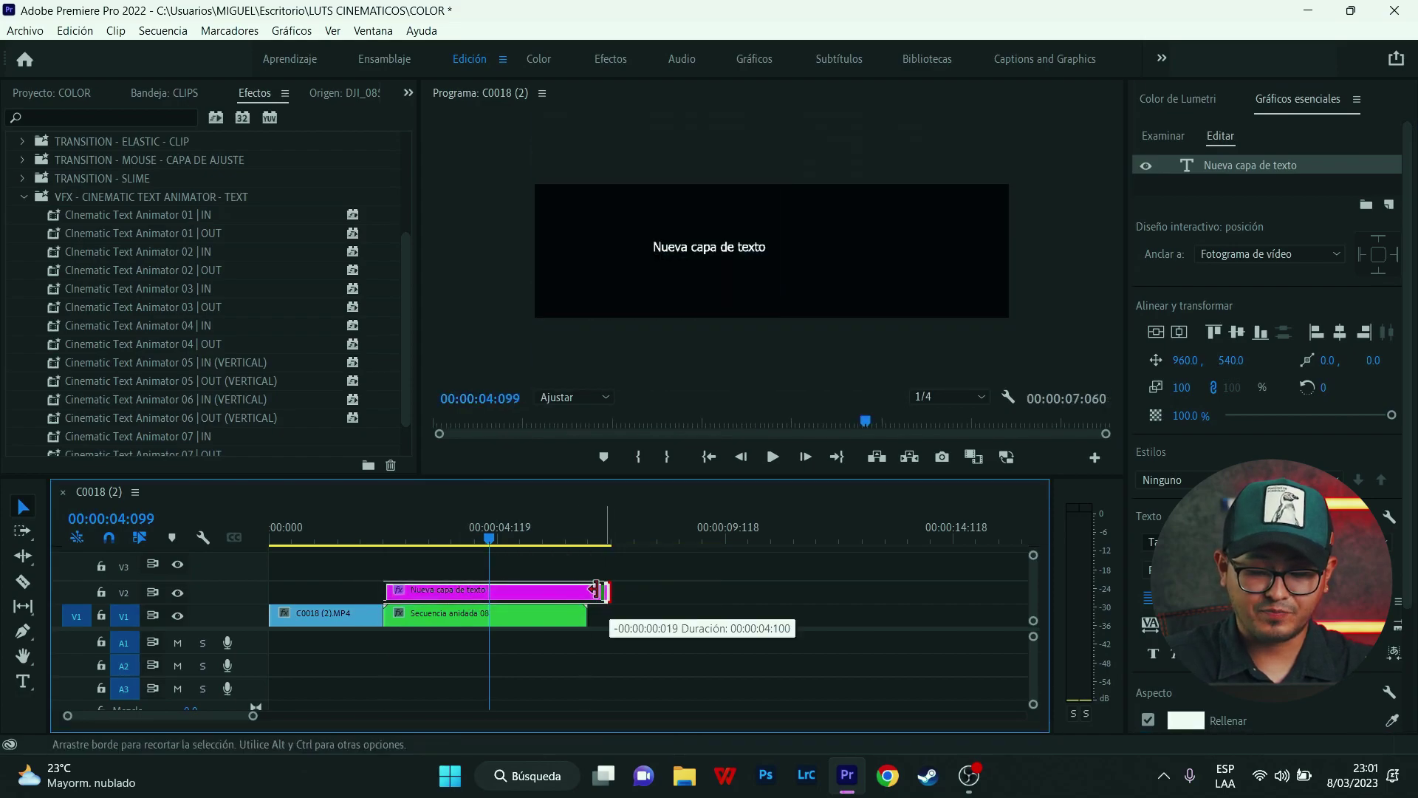
click(466, 539)
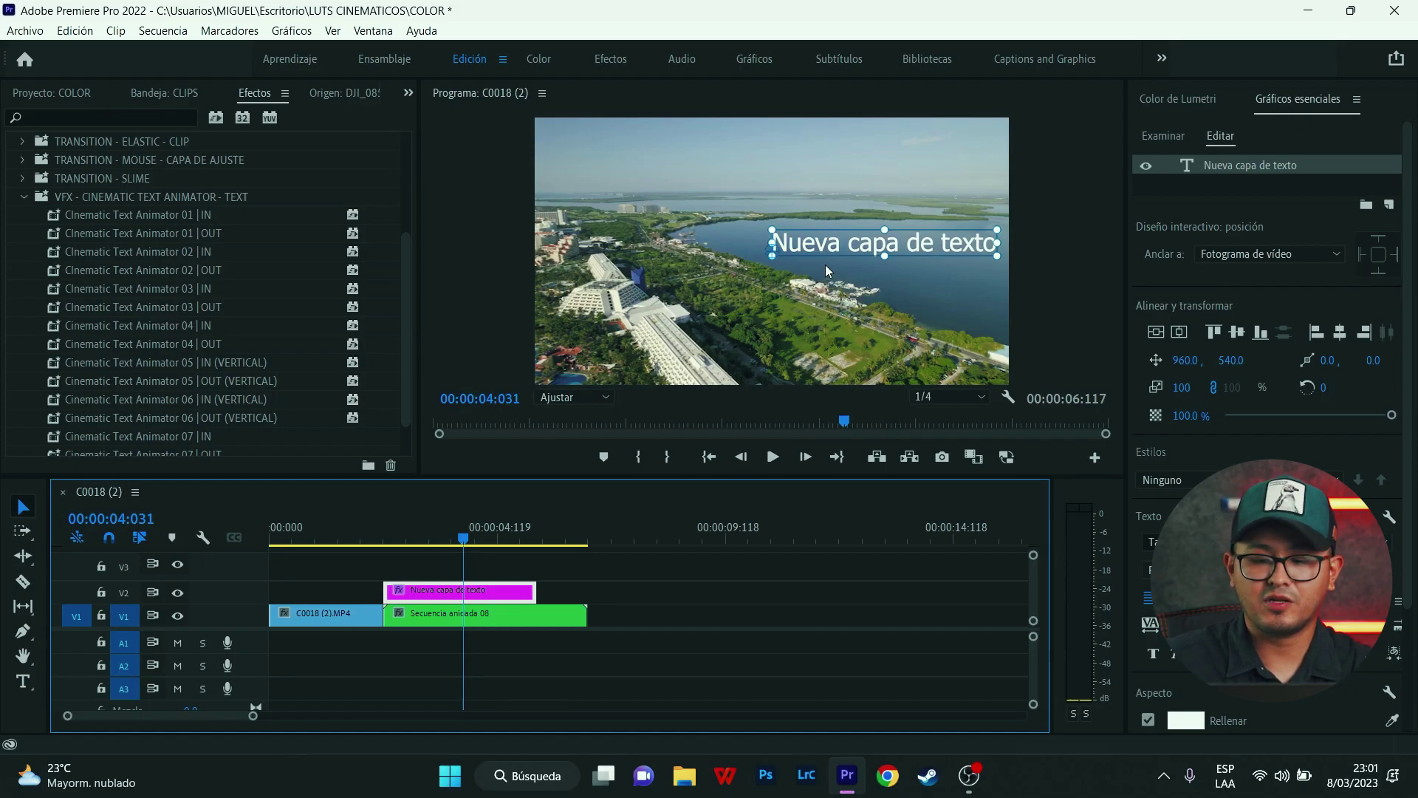
Retype the placeholder title as CINEMATIC and set it in the Impact font.
click(903, 247)
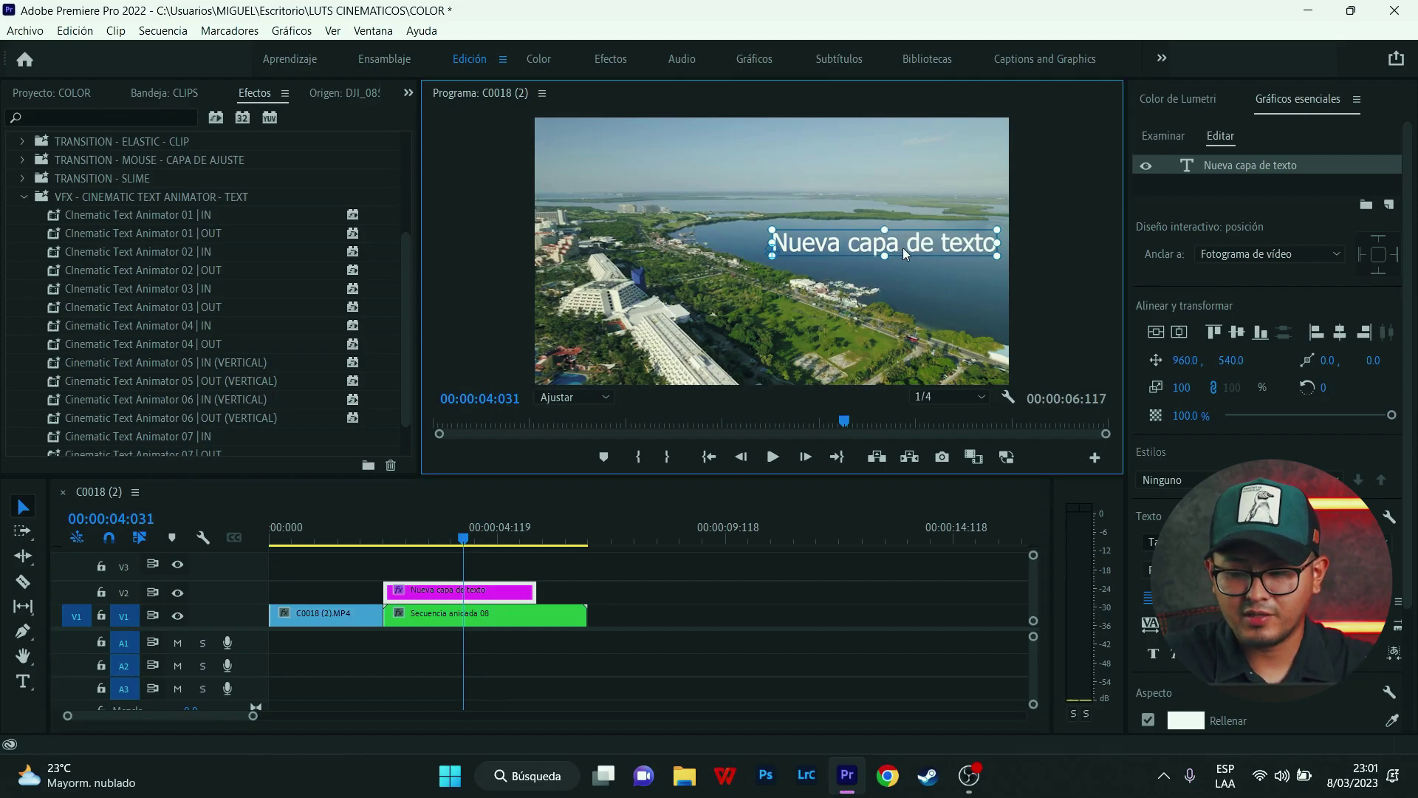
double_click(907, 246)
text(C)
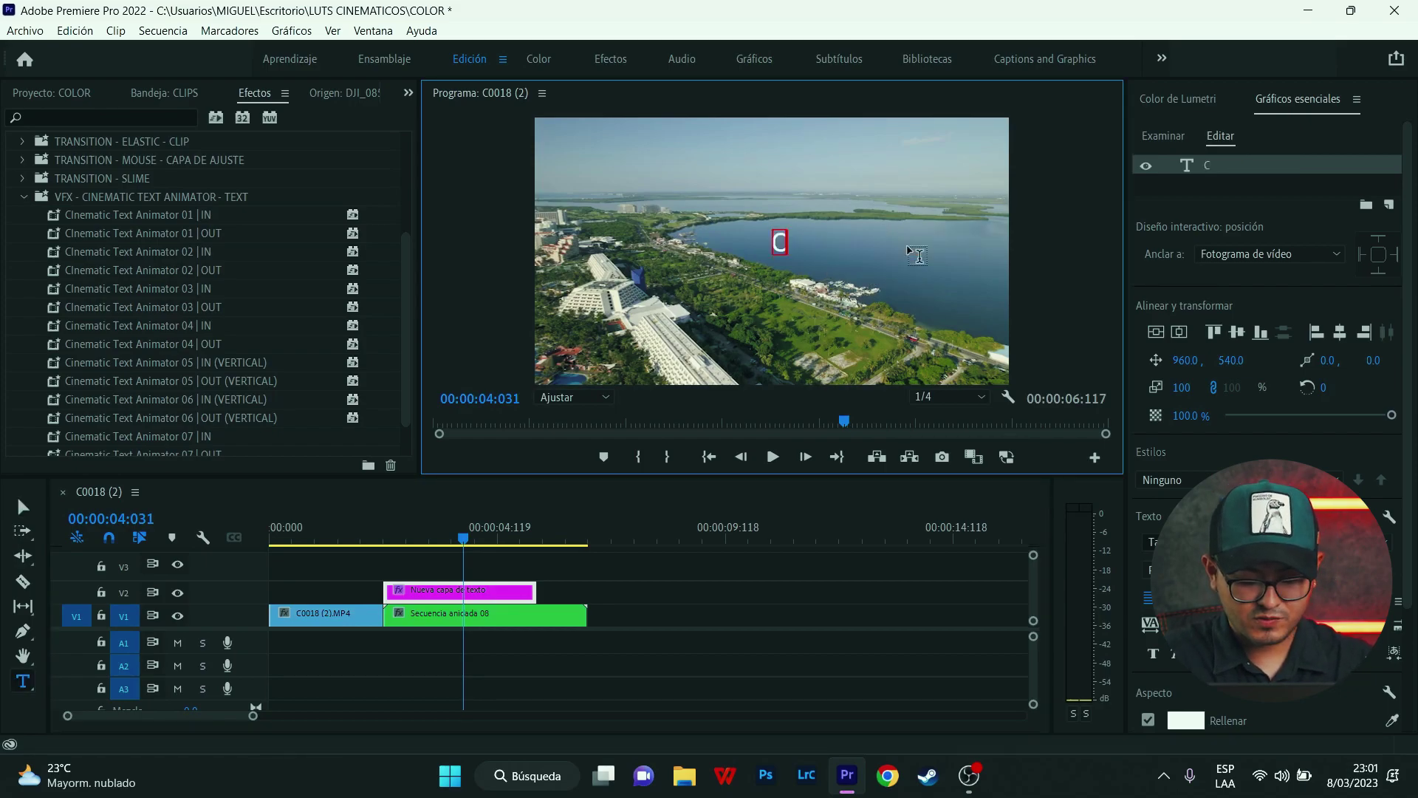
text(INEMATIC)
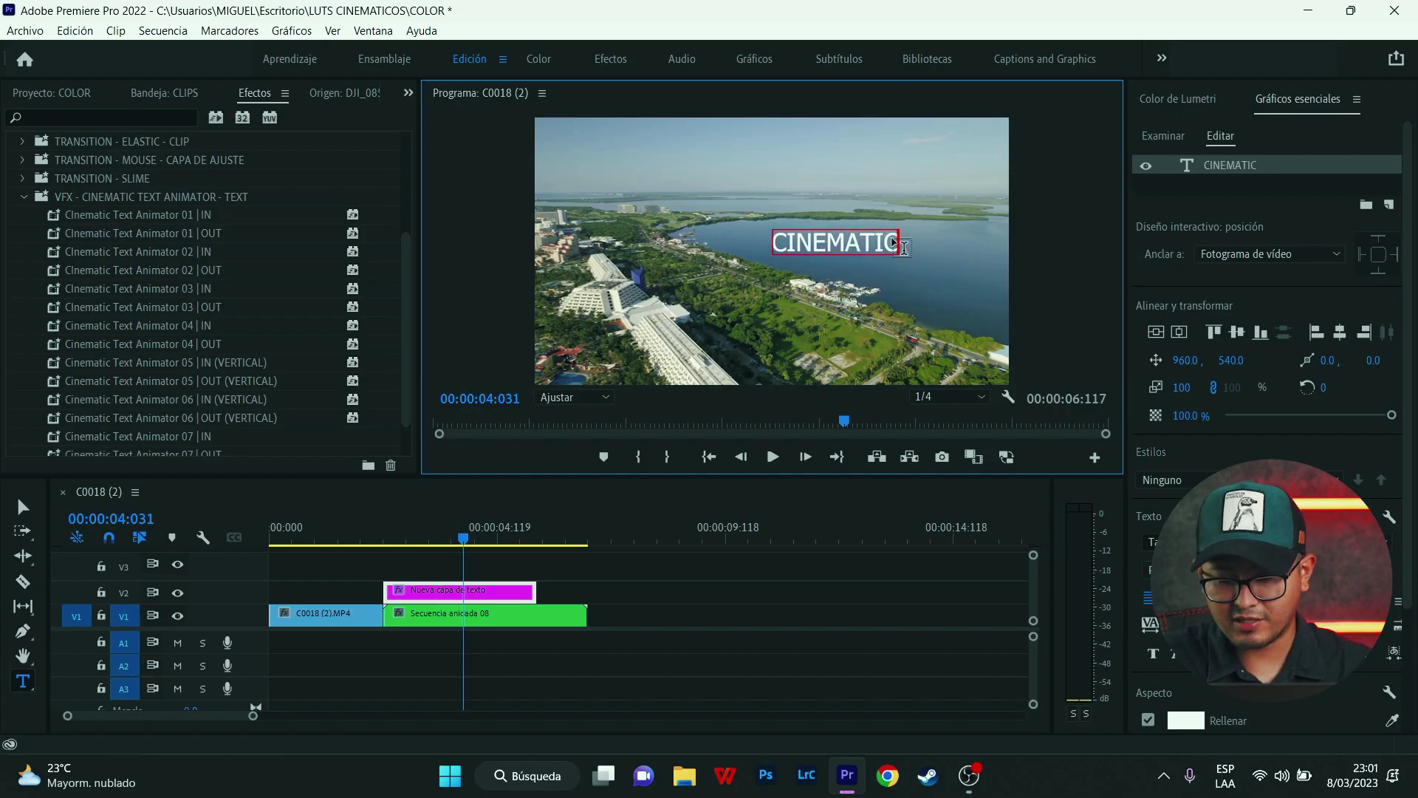
key(ctrl+a)
click(1256, 541)
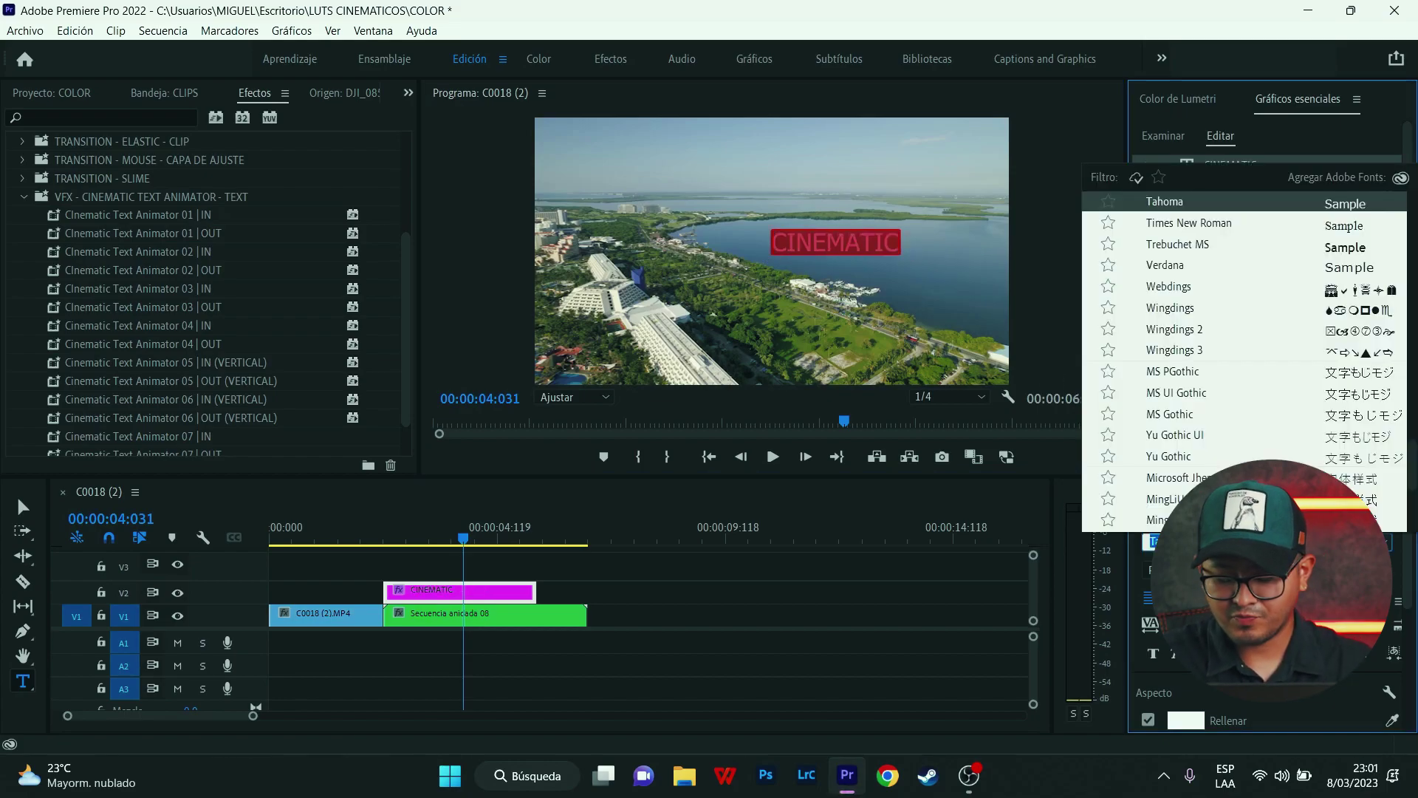
text(impact)
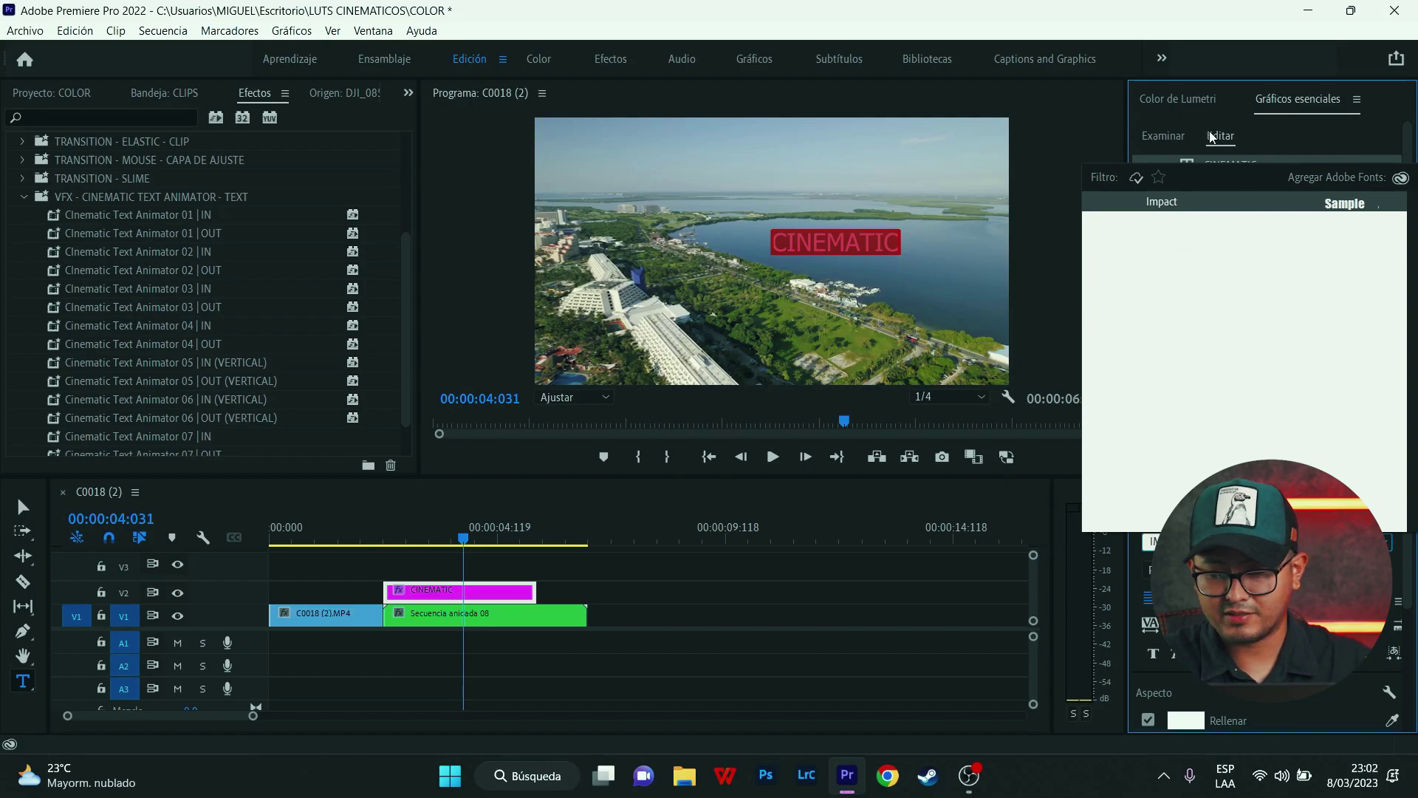
click(1182, 204)
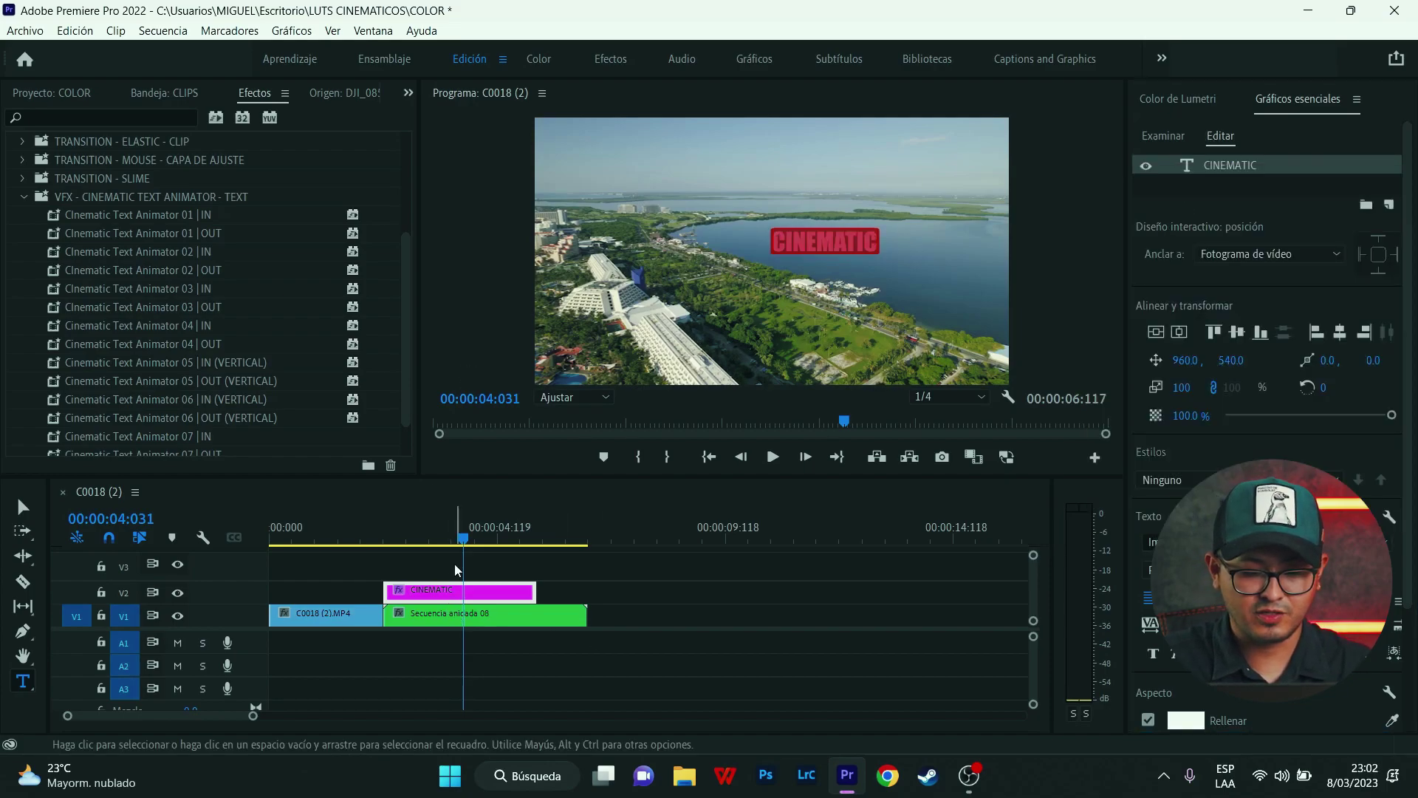
Apply a Cinematic Text Animator intro preset and split the CINEMATIC clip at about 4 seconds.
drag(141, 306, 446, 592)
key(Up)
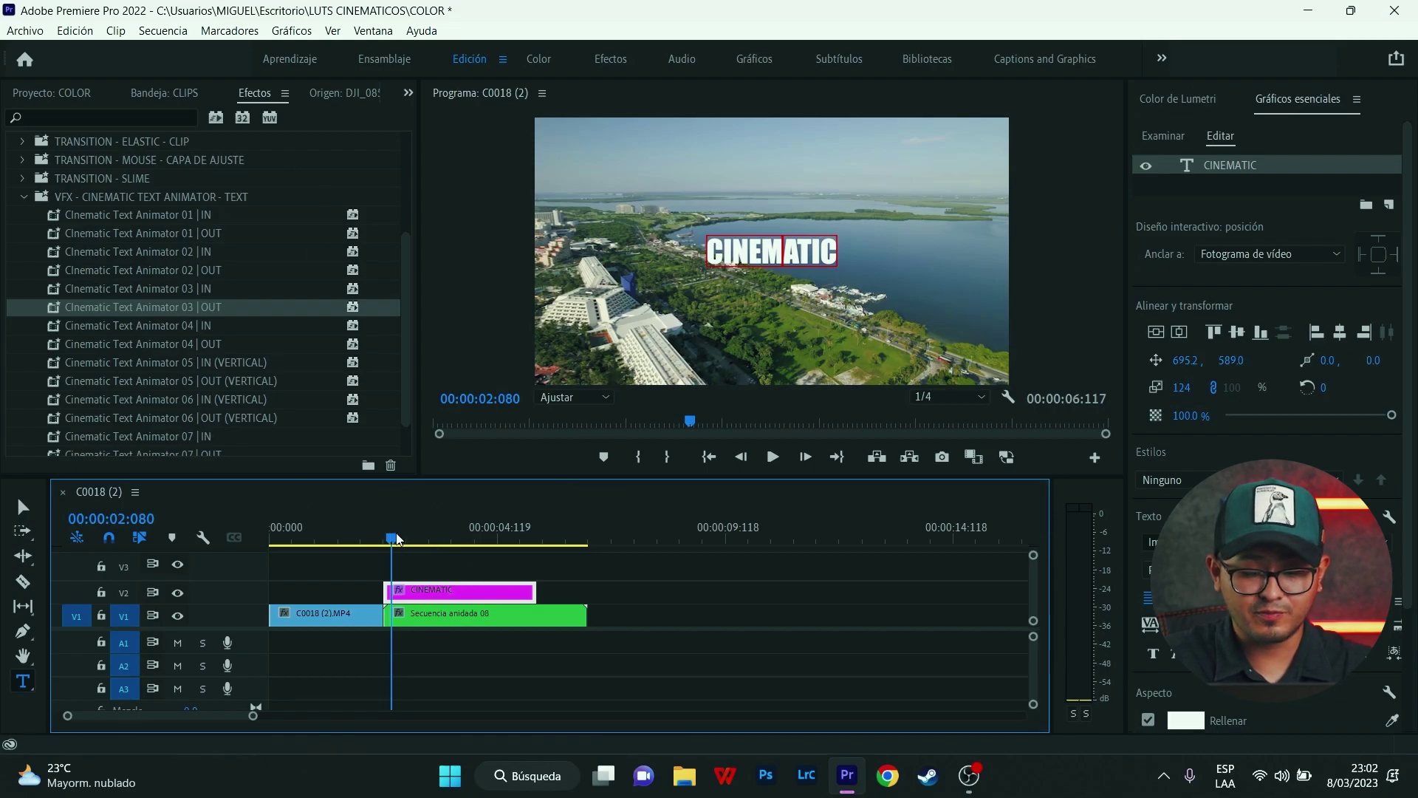
drag(396, 539, 464, 549)
key(c)
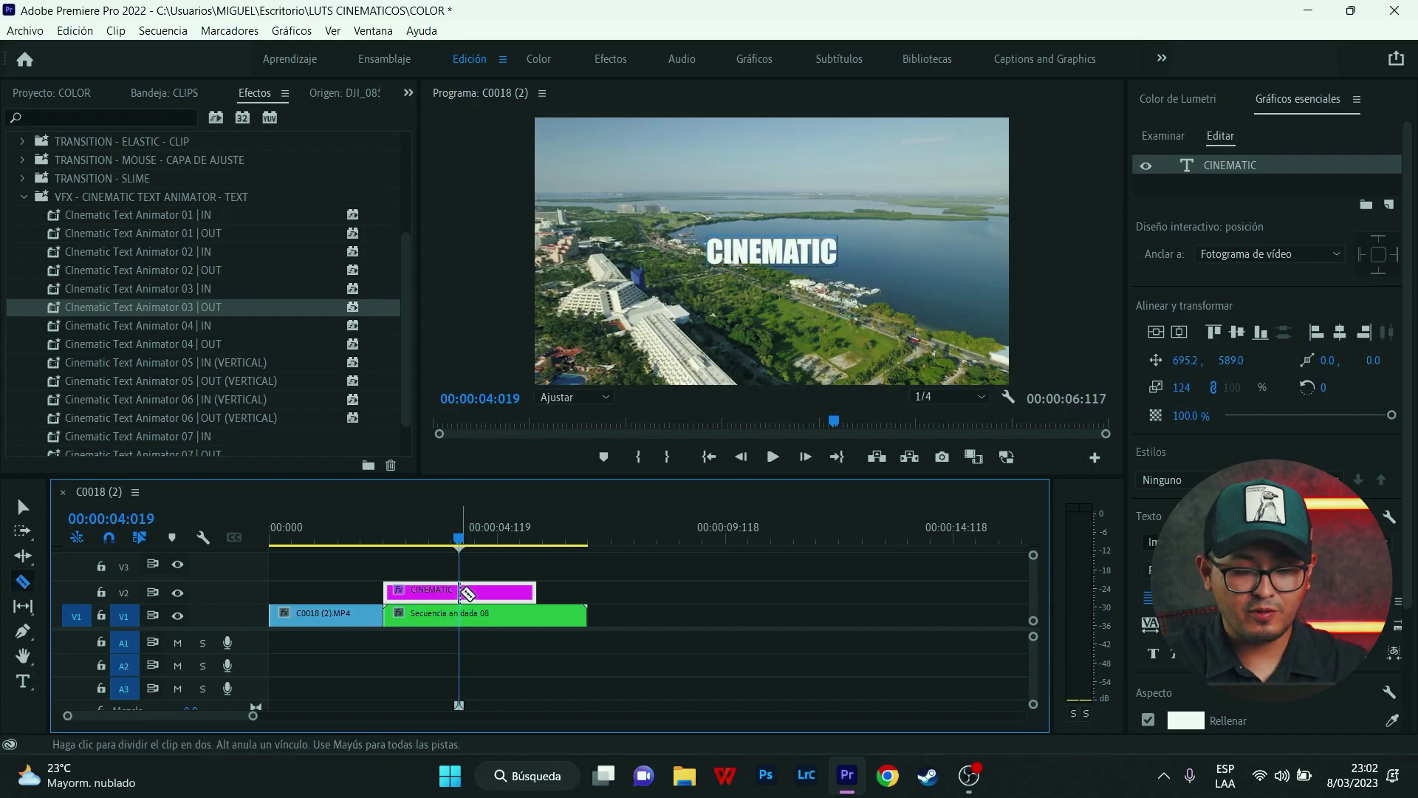
click(461, 592)
key(v)
mouse_move(414, 539)
mouse_down()
mouse_move(471, 559)
mouse_move(436, 560)
mouse_up()
click(430, 589)
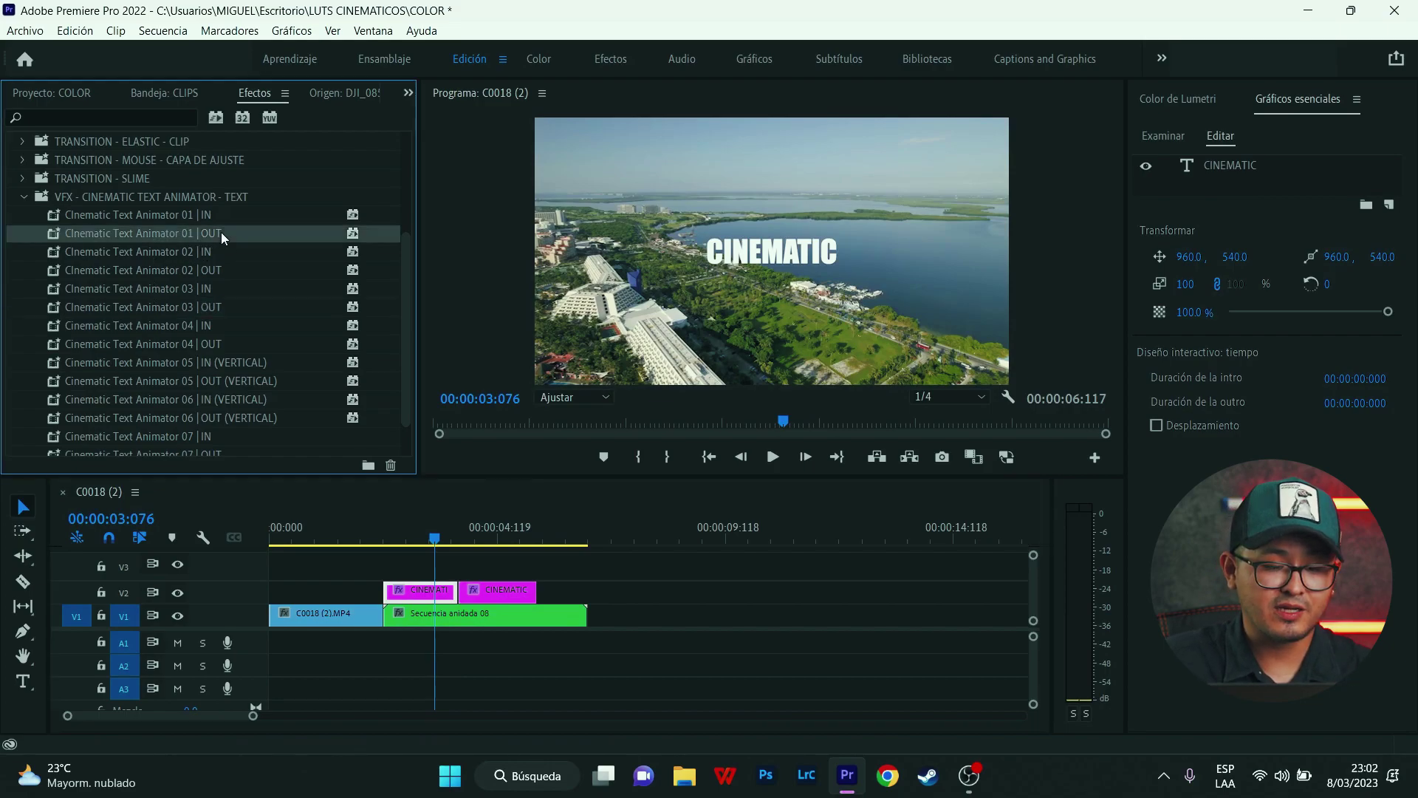
Apply Cinematic Text Animator 01 | OUT to the second CINEMATIC clip and preview the animation.
mouse_move(204, 217)
mouse_down()
mouse_move(234, 234)
mouse_move(510, 591)
mouse_move(435, 595)
mouse_move(488, 593)
mouse_up()
mouse_move(393, 527)
mouse_down()
mouse_move(502, 550)
mouse_move(405, 529)
mouse_up()
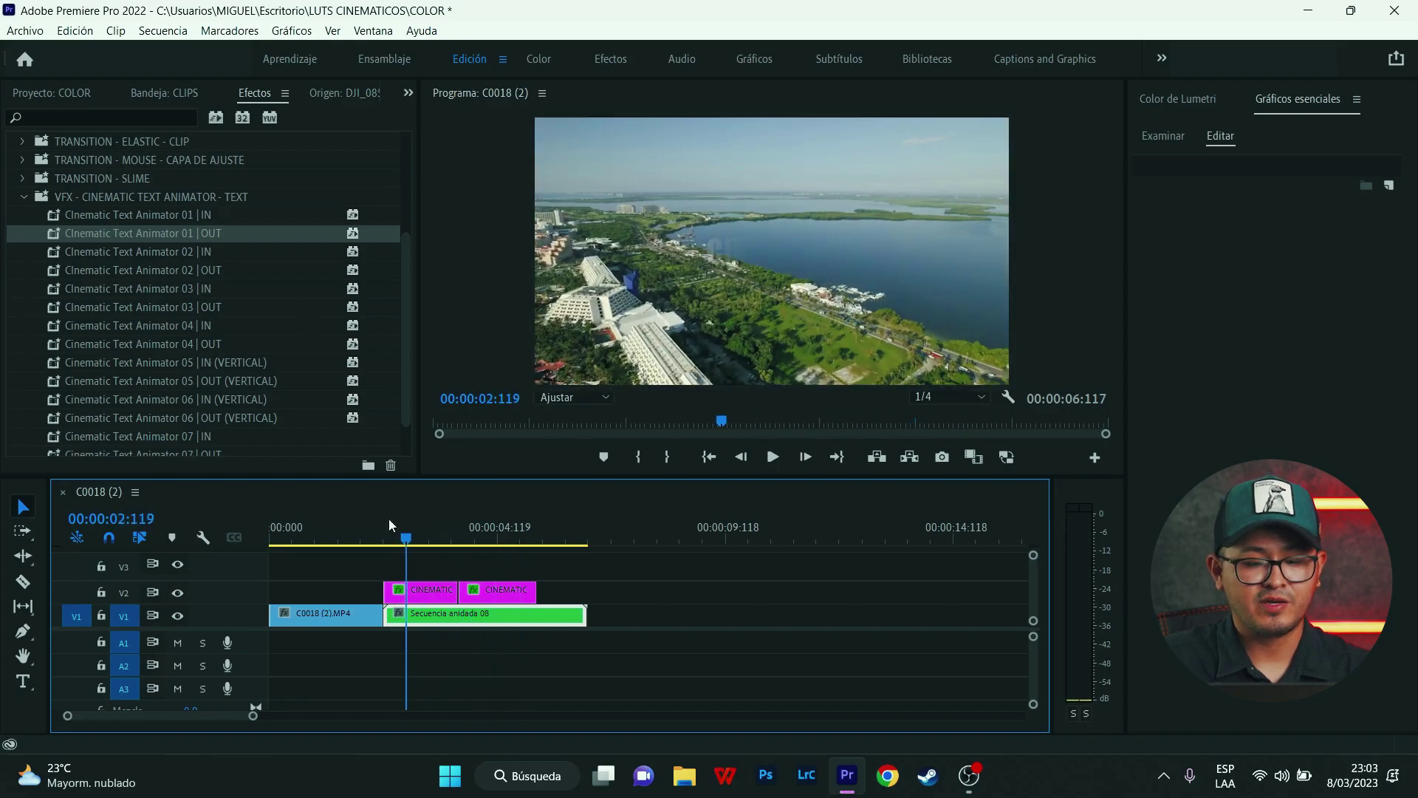
click(436, 600)
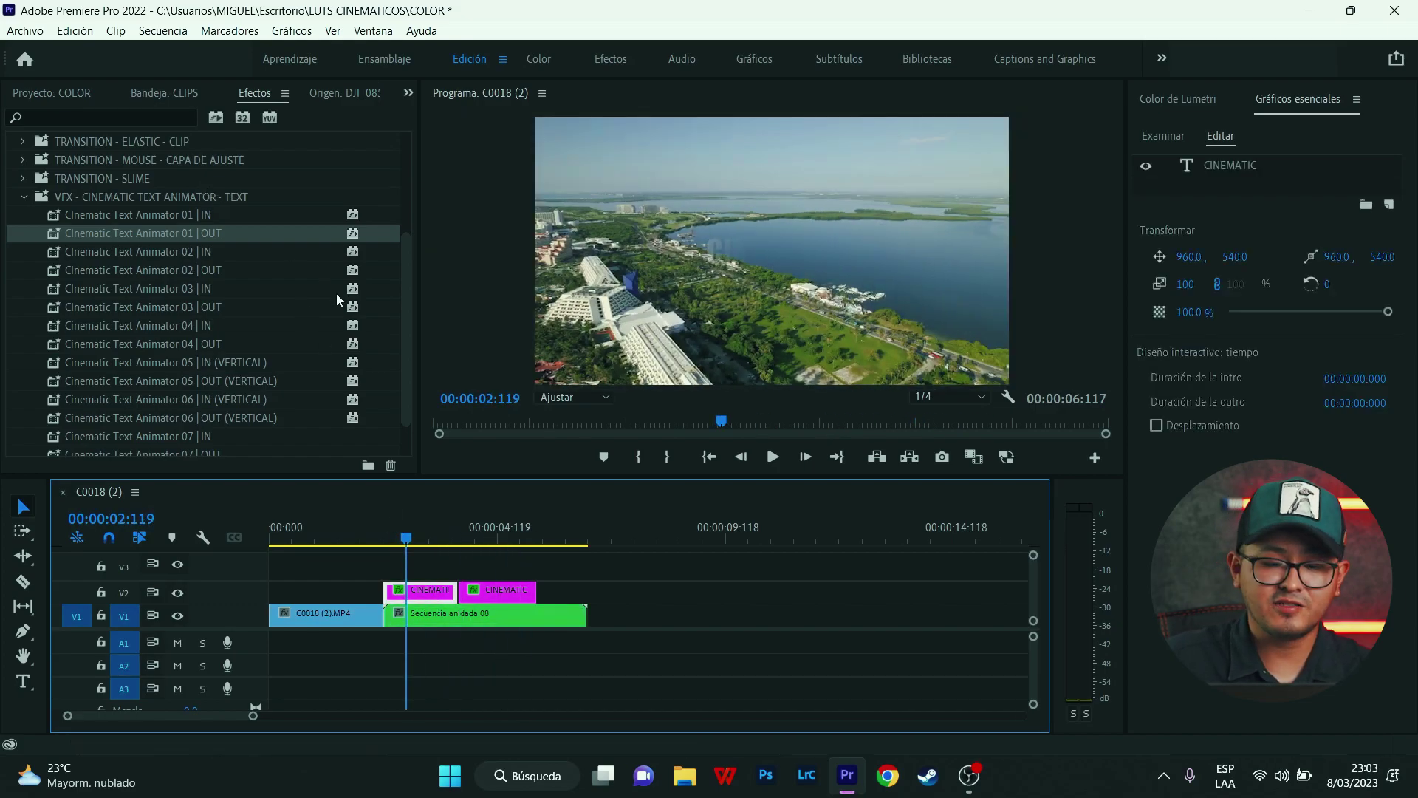
click(391, 523)
key(space)
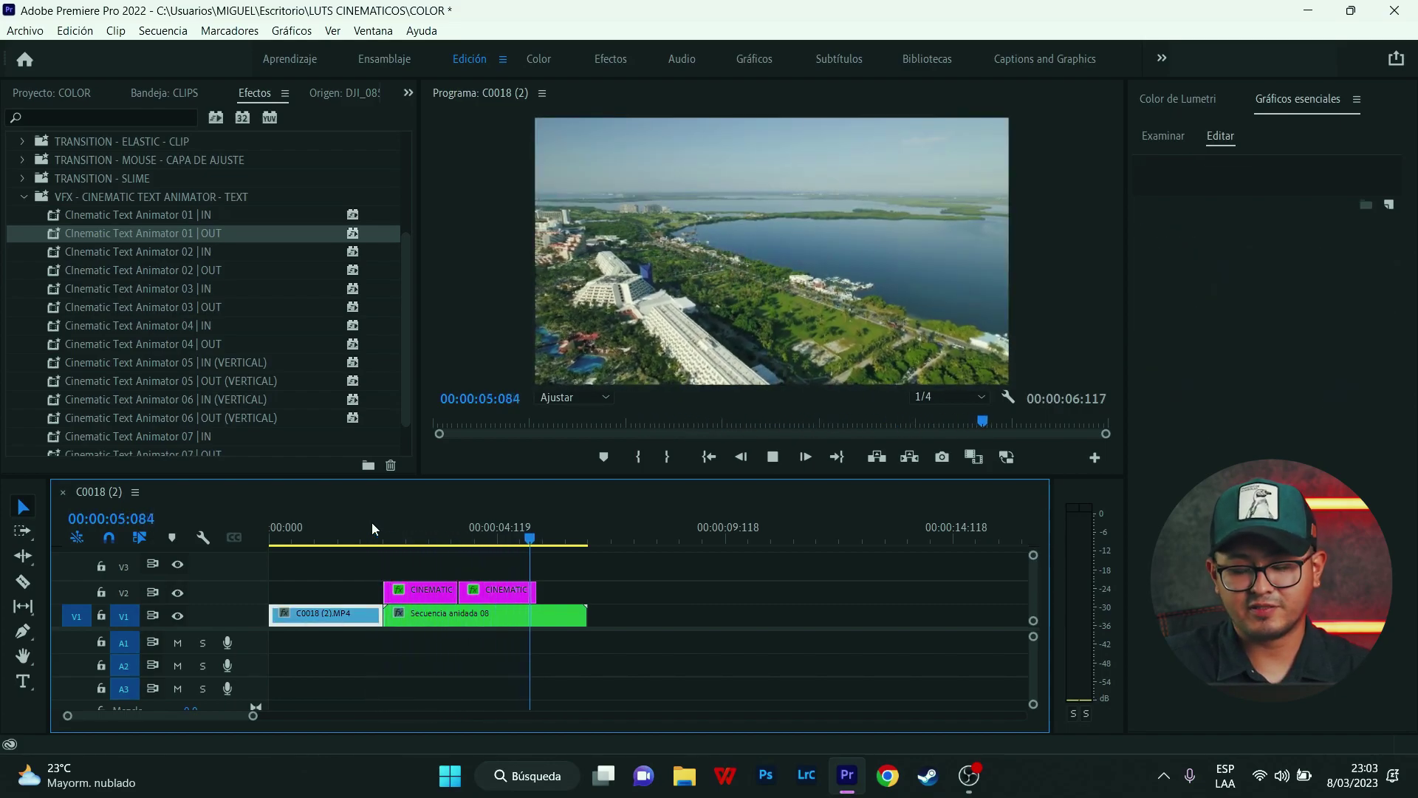
key(space)
Collapse the text animator folder and delete both CINEMATIC title clips.
scroll(54, 235, down, 2)
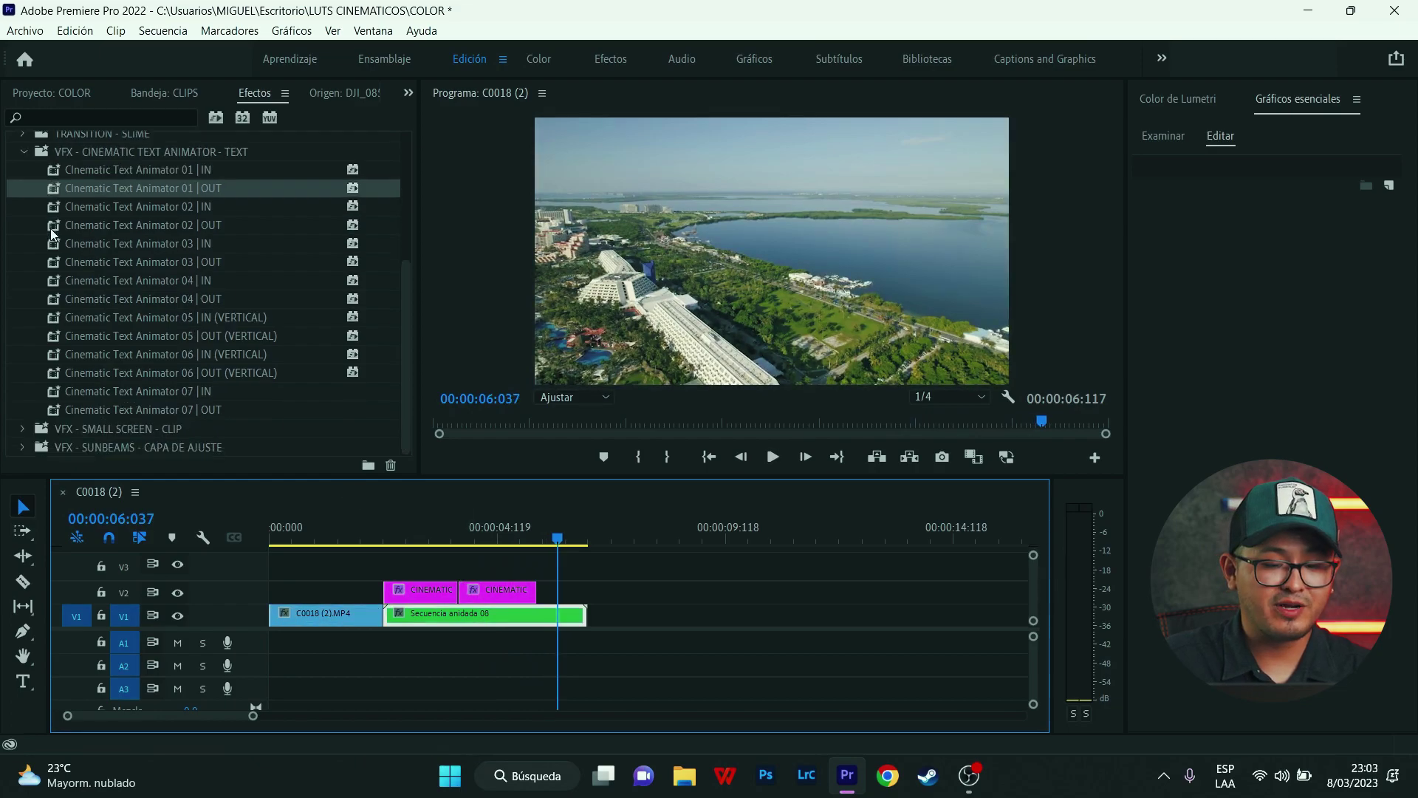
click(31, 155)
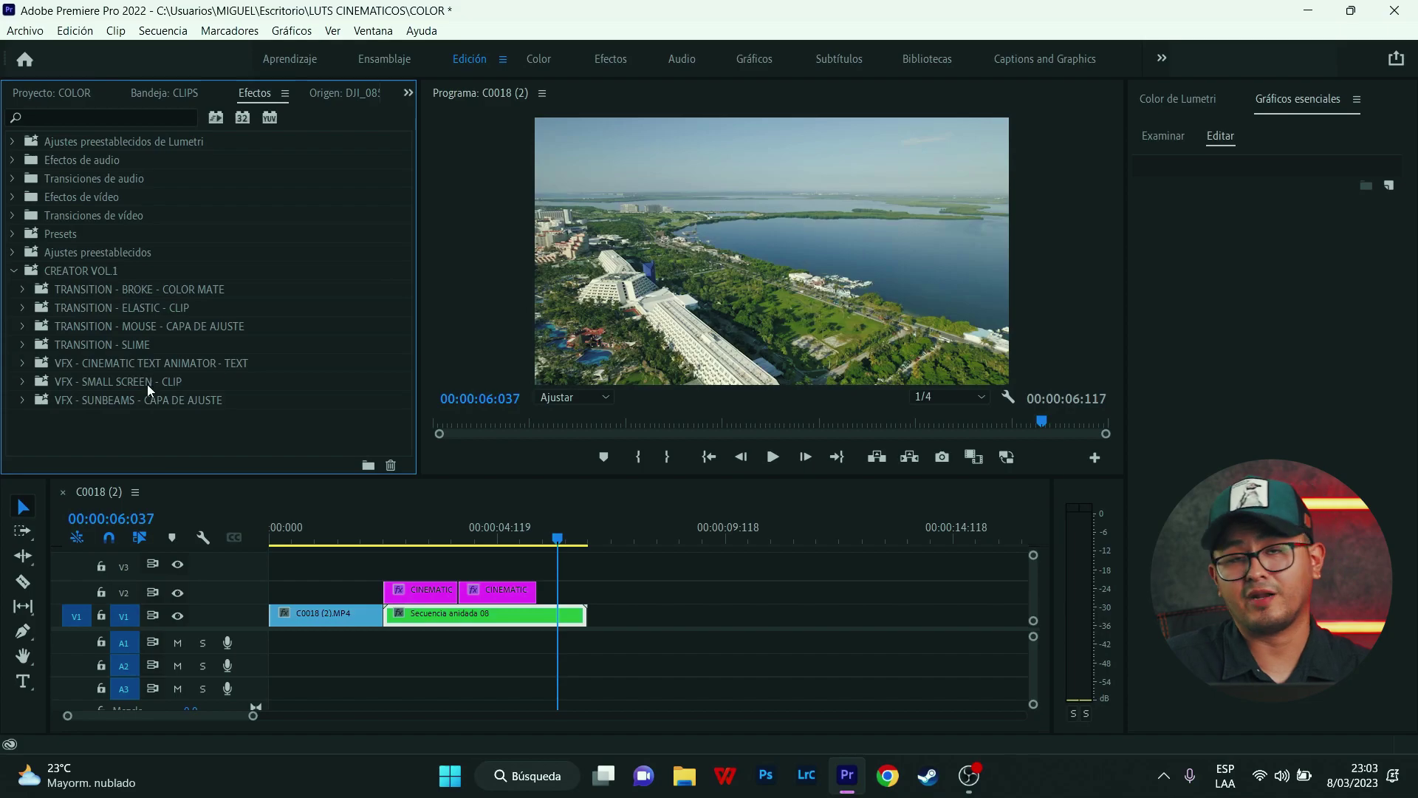
drag(435, 559, 508, 592)
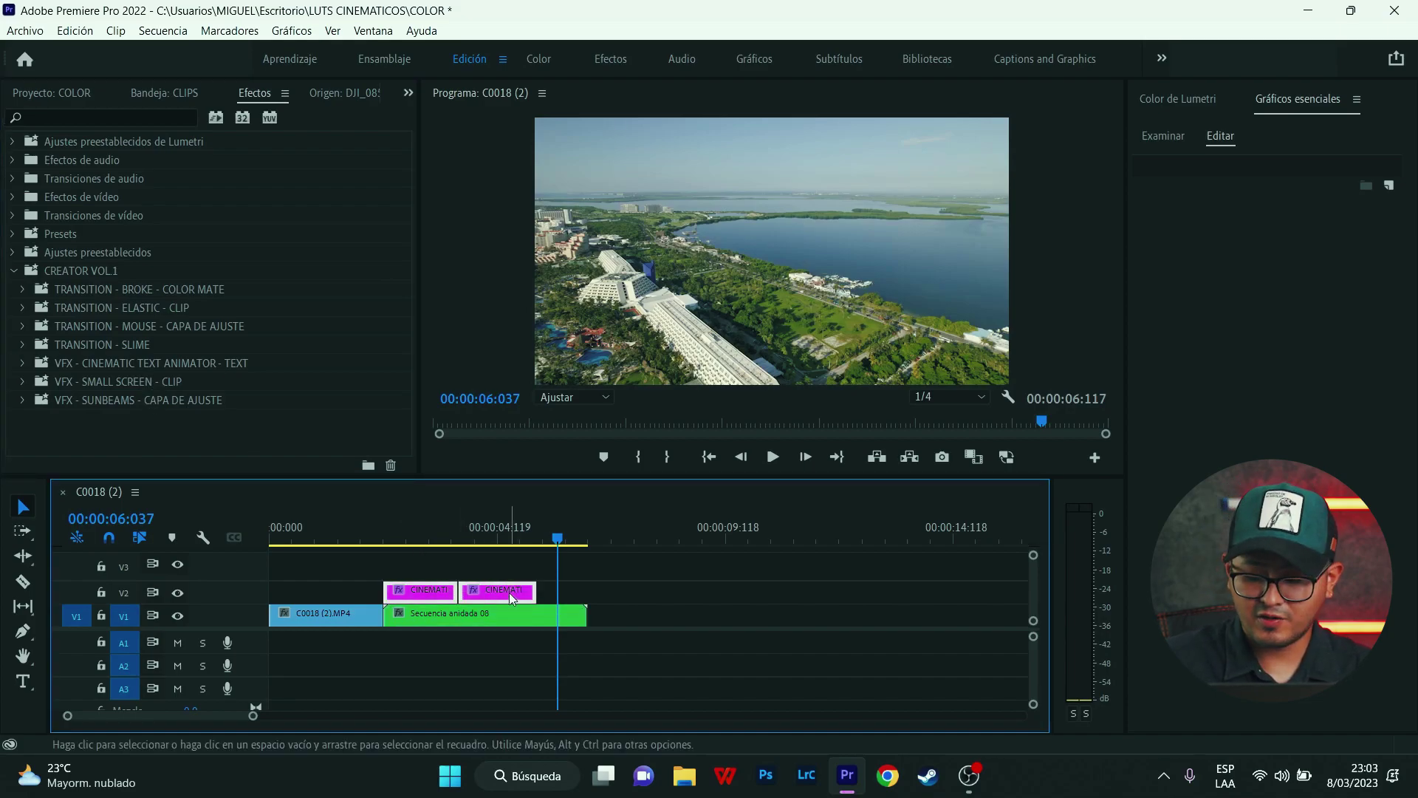
key(Delete)
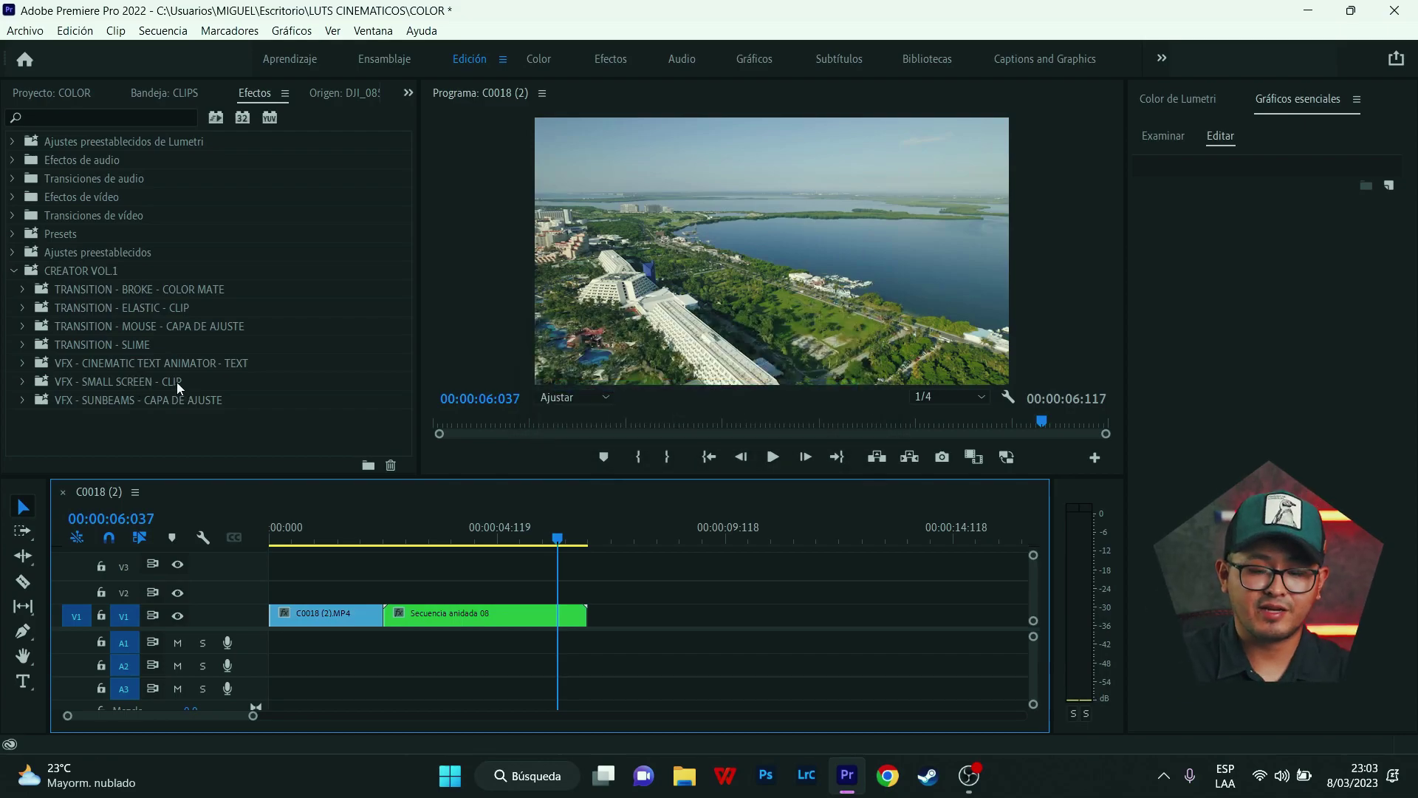
Apply 01. Big Circle - START and 01. Big Circle - END from the 04. Circle presets to C0018.
drag(406, 529, 310, 529)
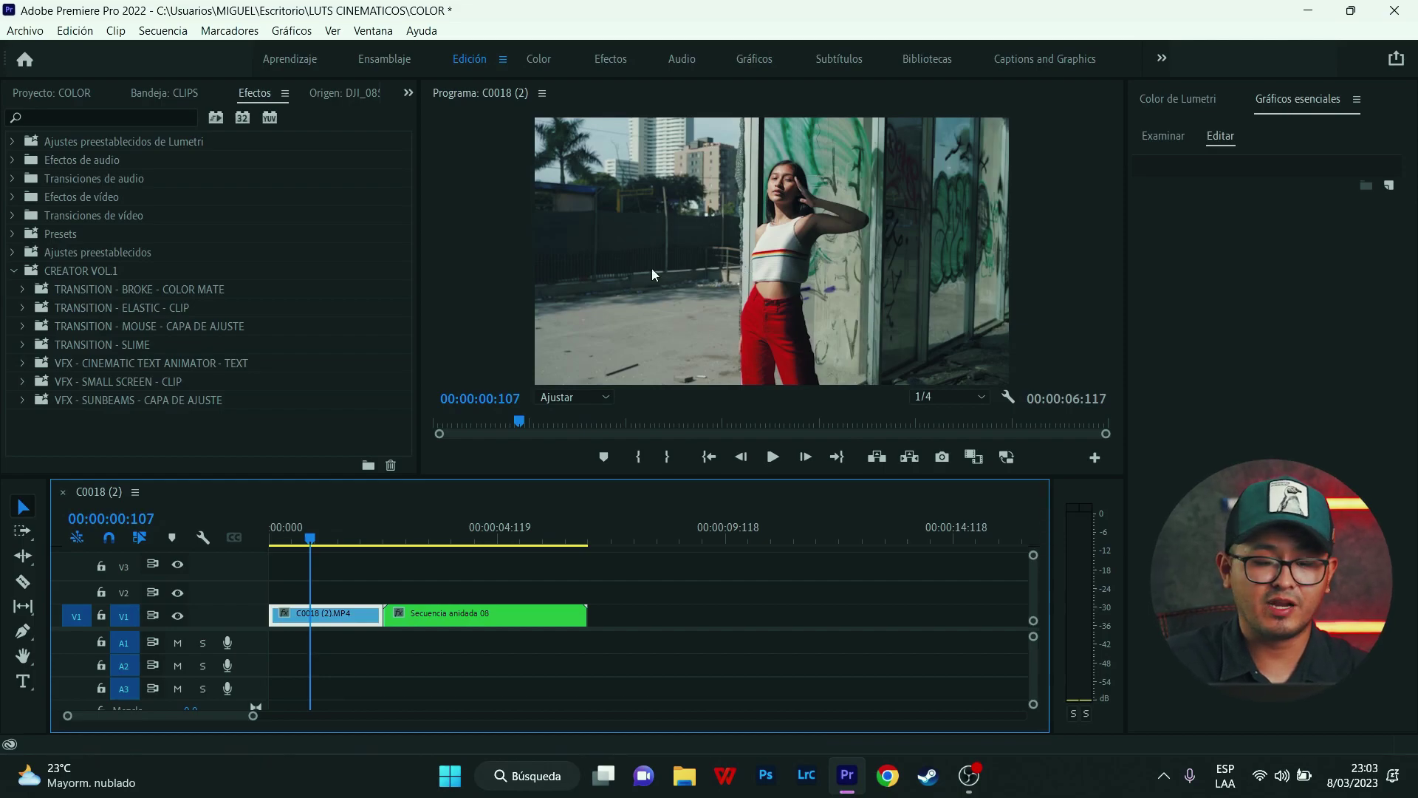
click(21, 381)
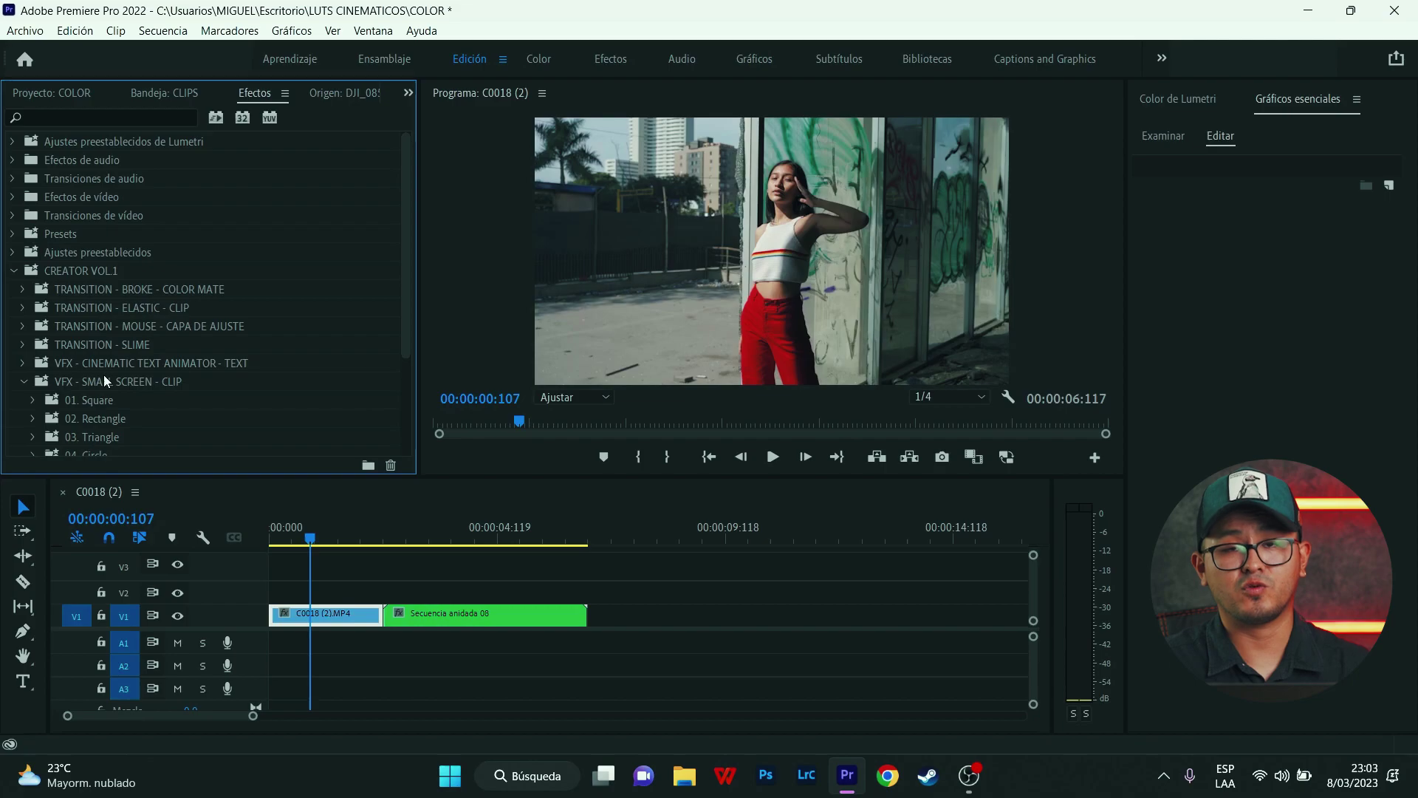
scroll(103, 382, down, 3)
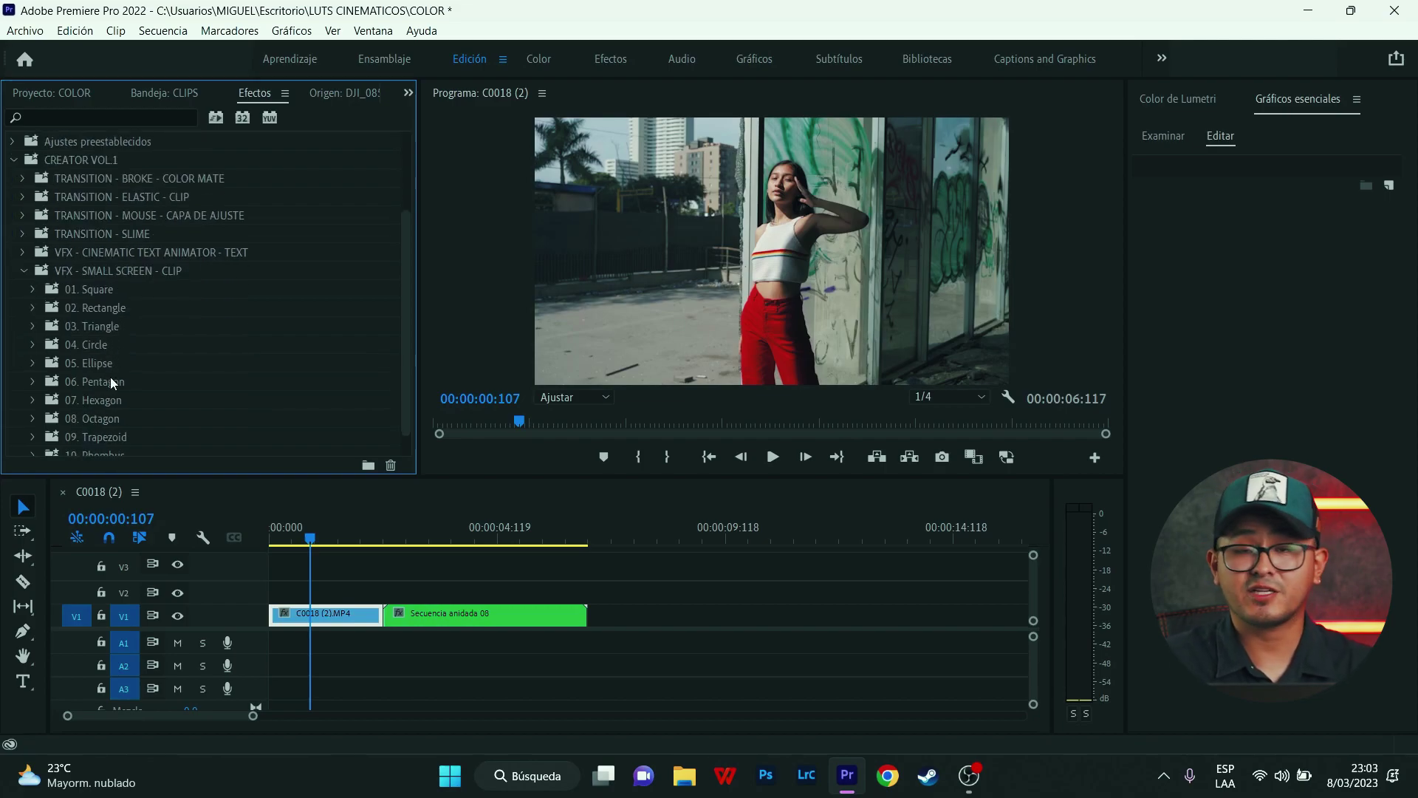
scroll(109, 377, down, 1)
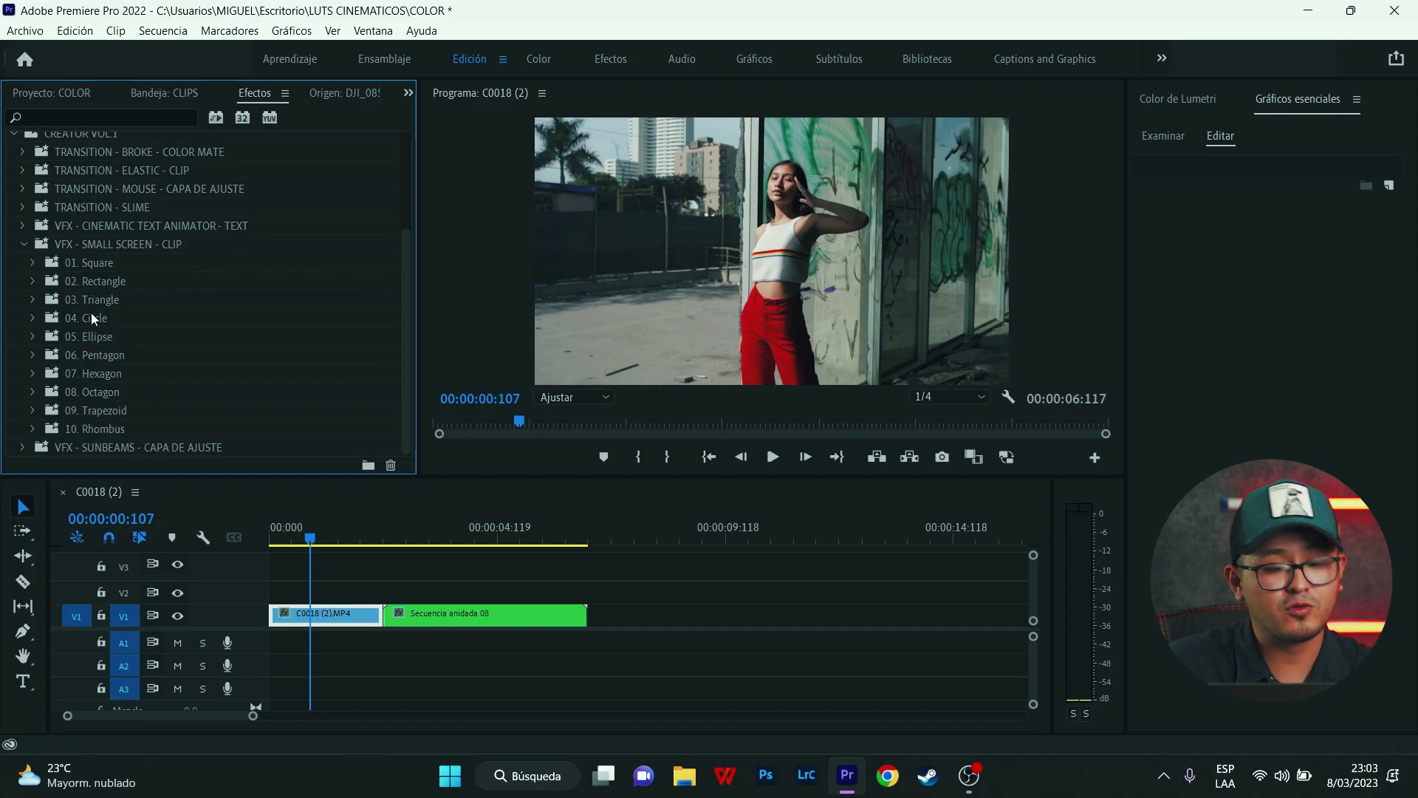
click(32, 317)
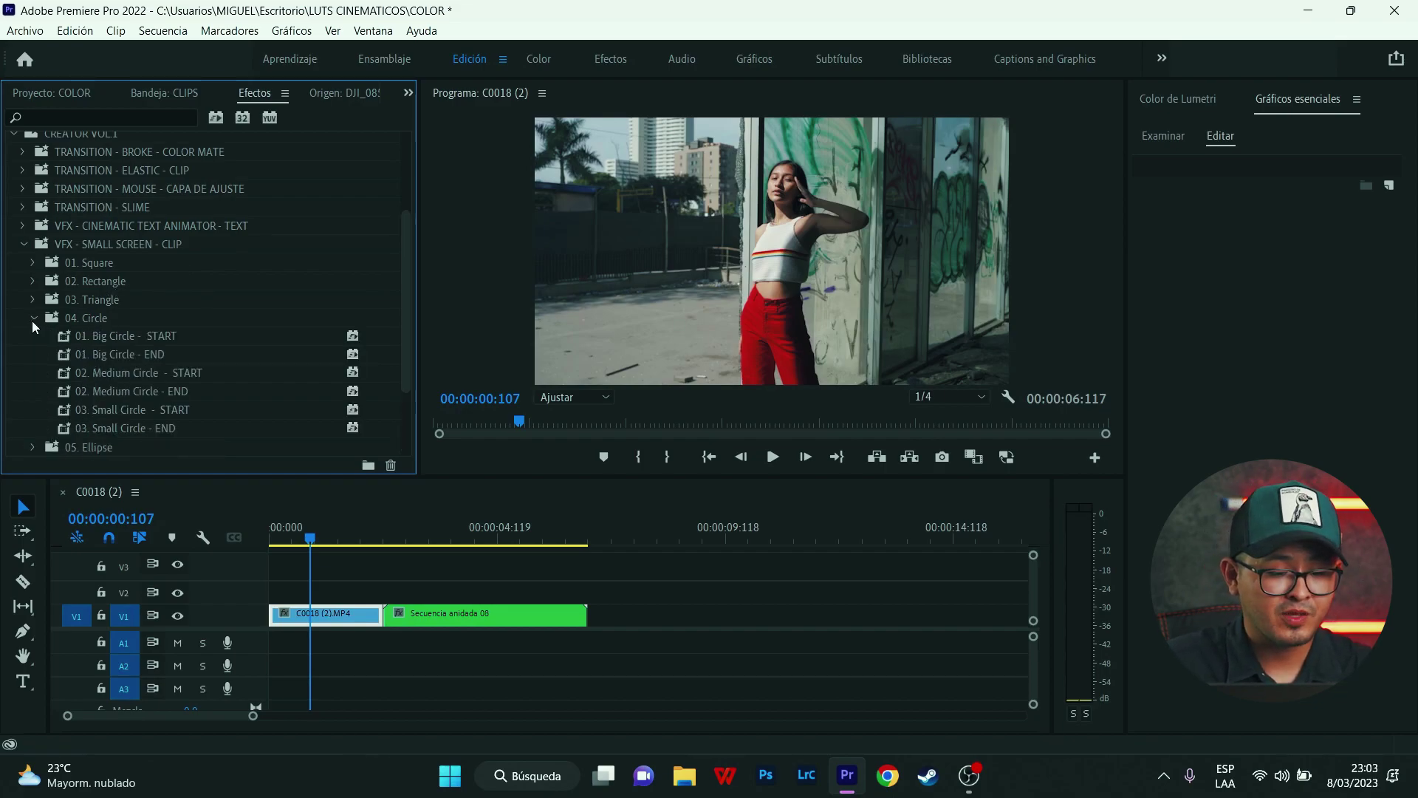
scroll(139, 347, down, 1)
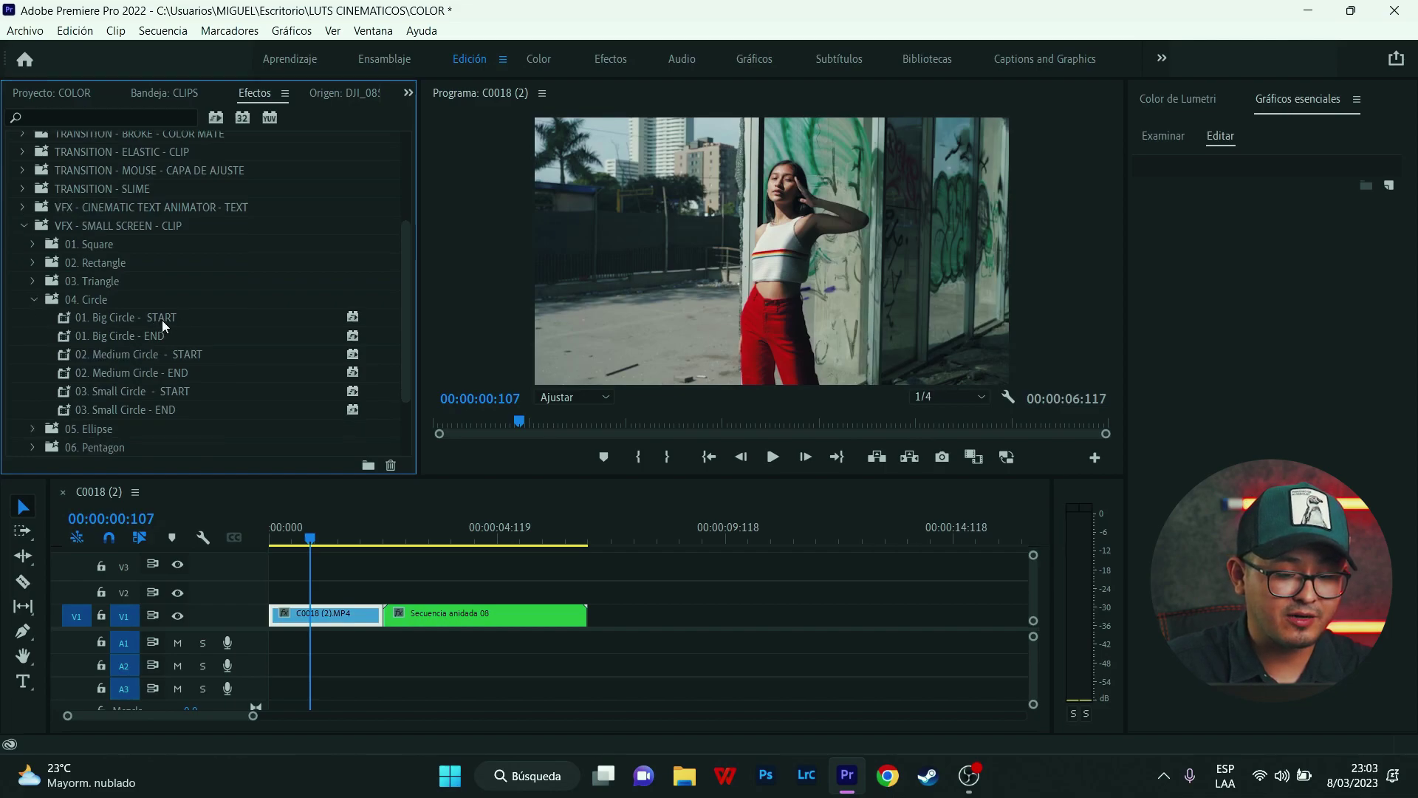
drag(171, 316, 321, 614)
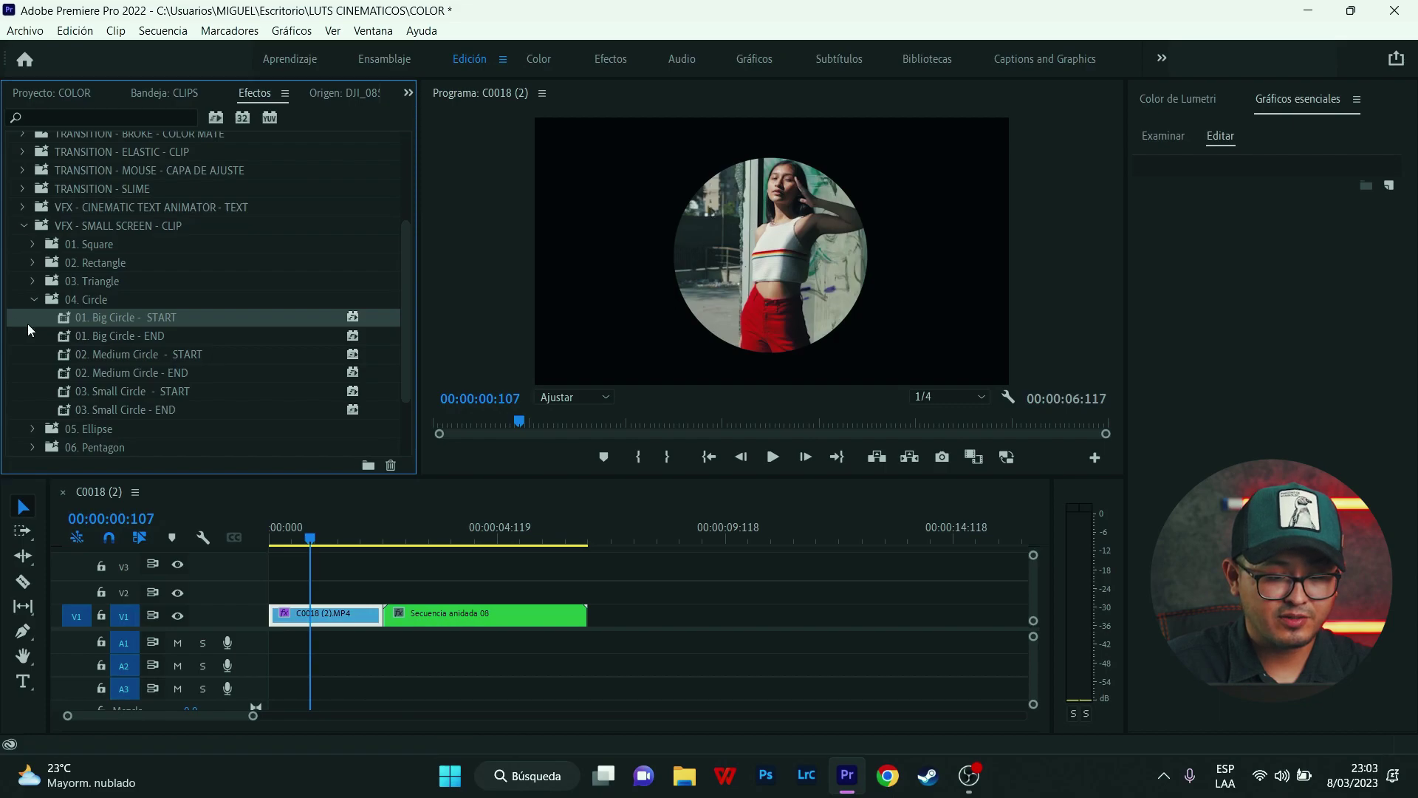
drag(145, 335, 356, 615)
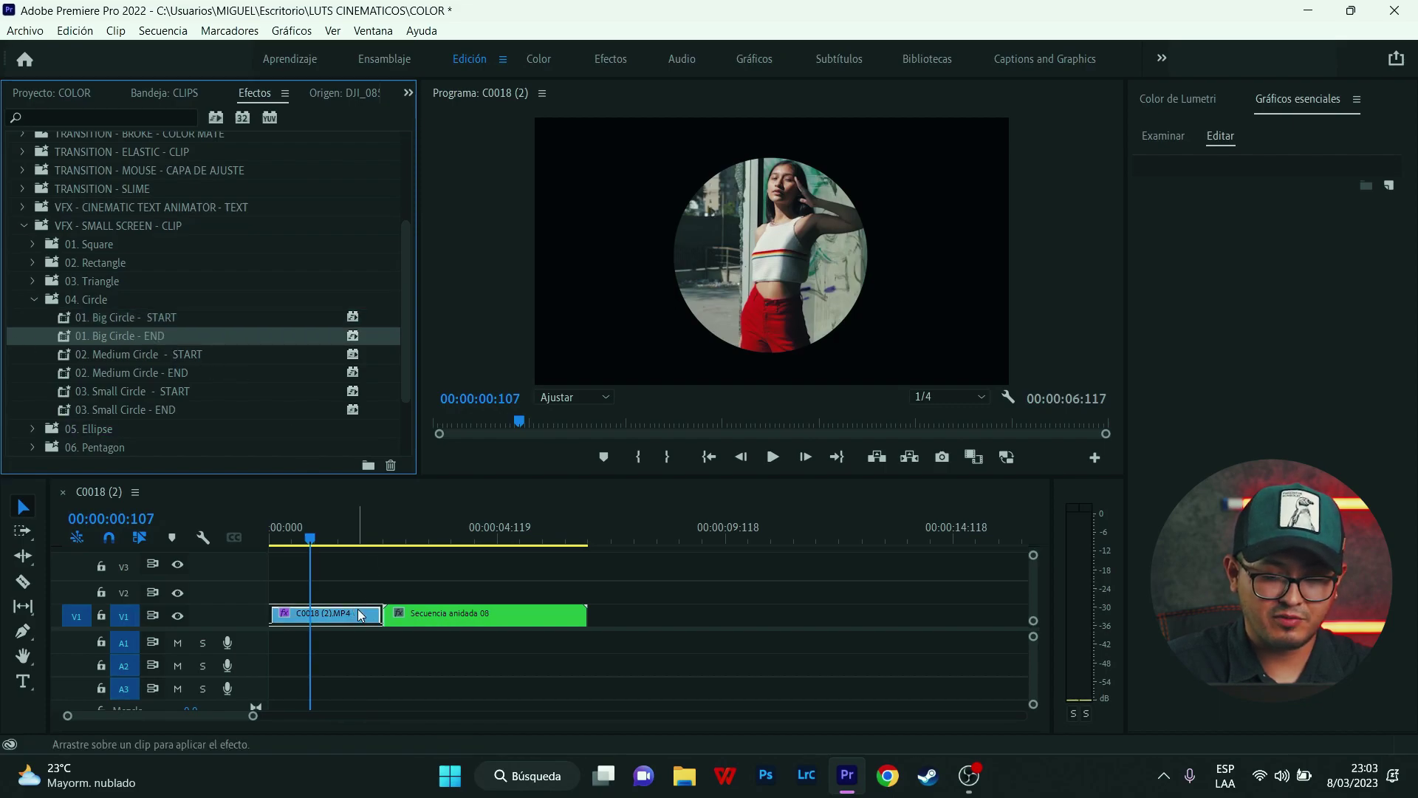
click(272, 538)
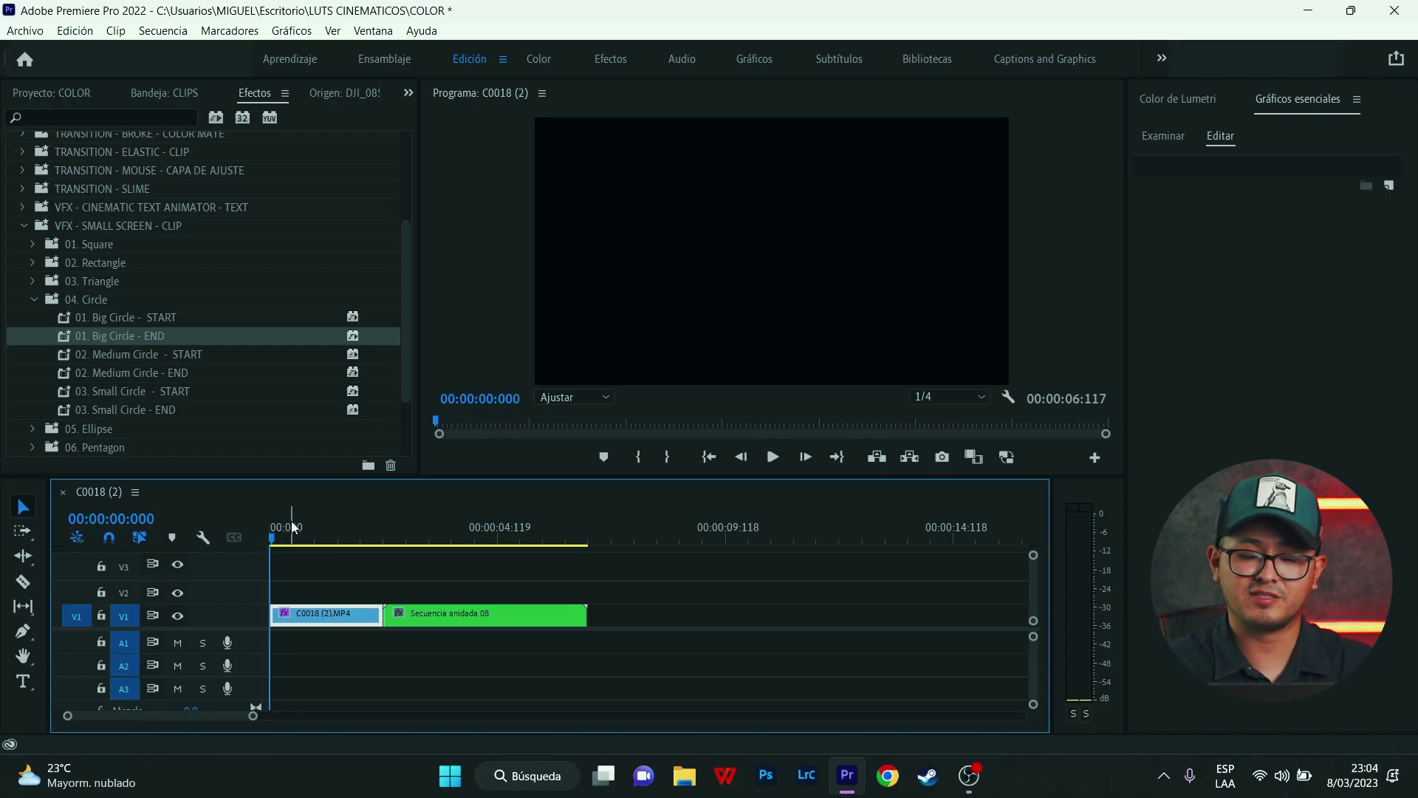
Preview the circle-masked street clip and move C0018 up onto track V2.
key(space)
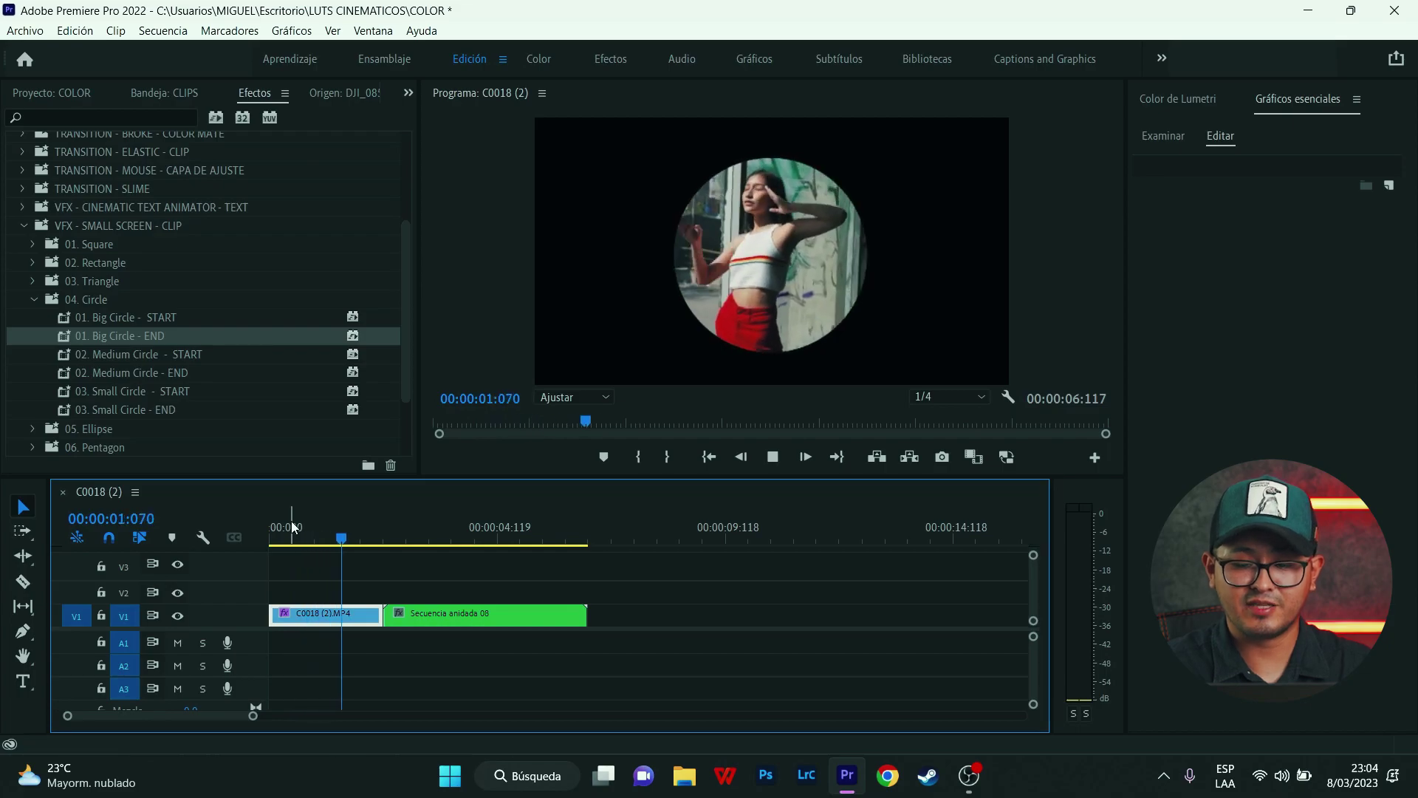
key(space)
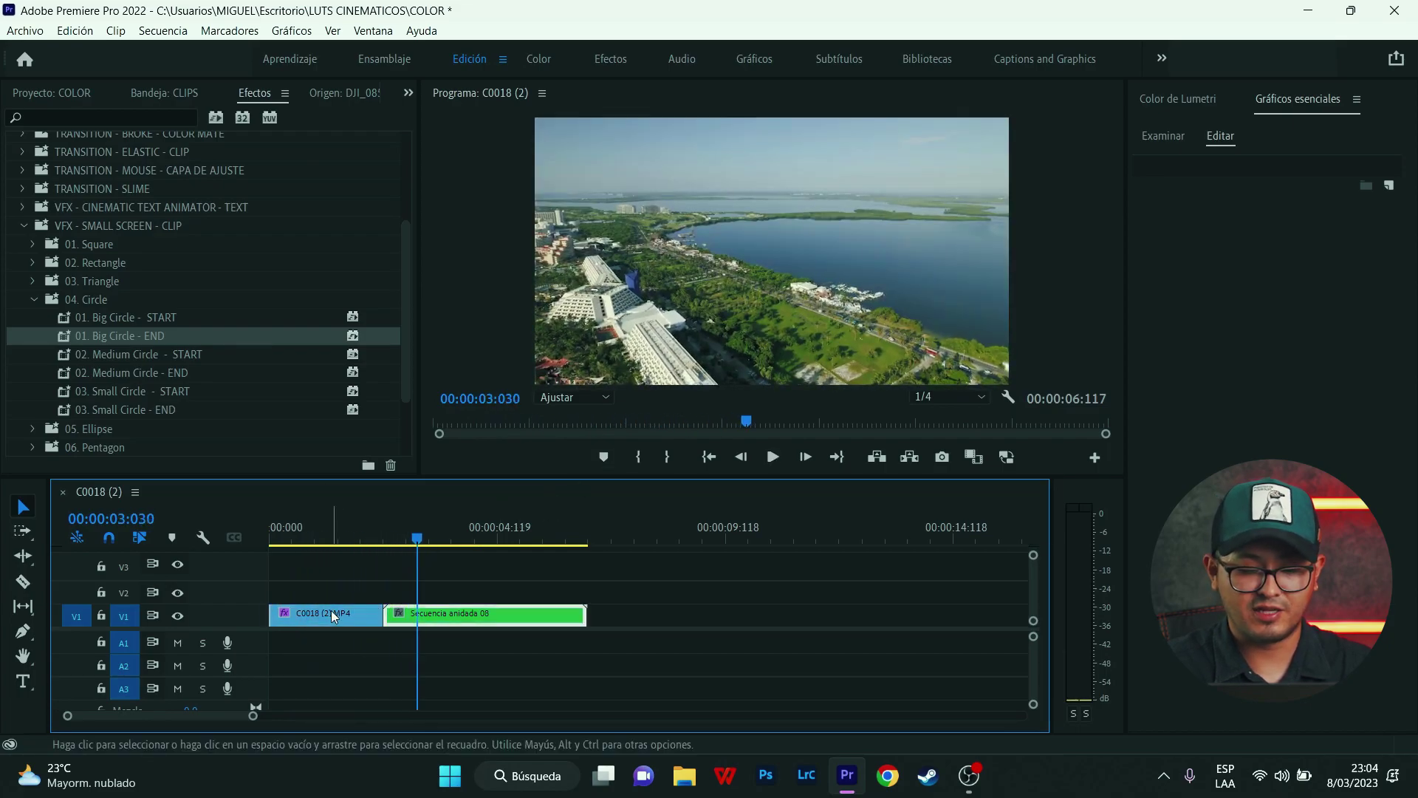
mouse_move(334, 617)
mouse_down()
mouse_move(425, 627)
mouse_move(344, 619)
mouse_up()
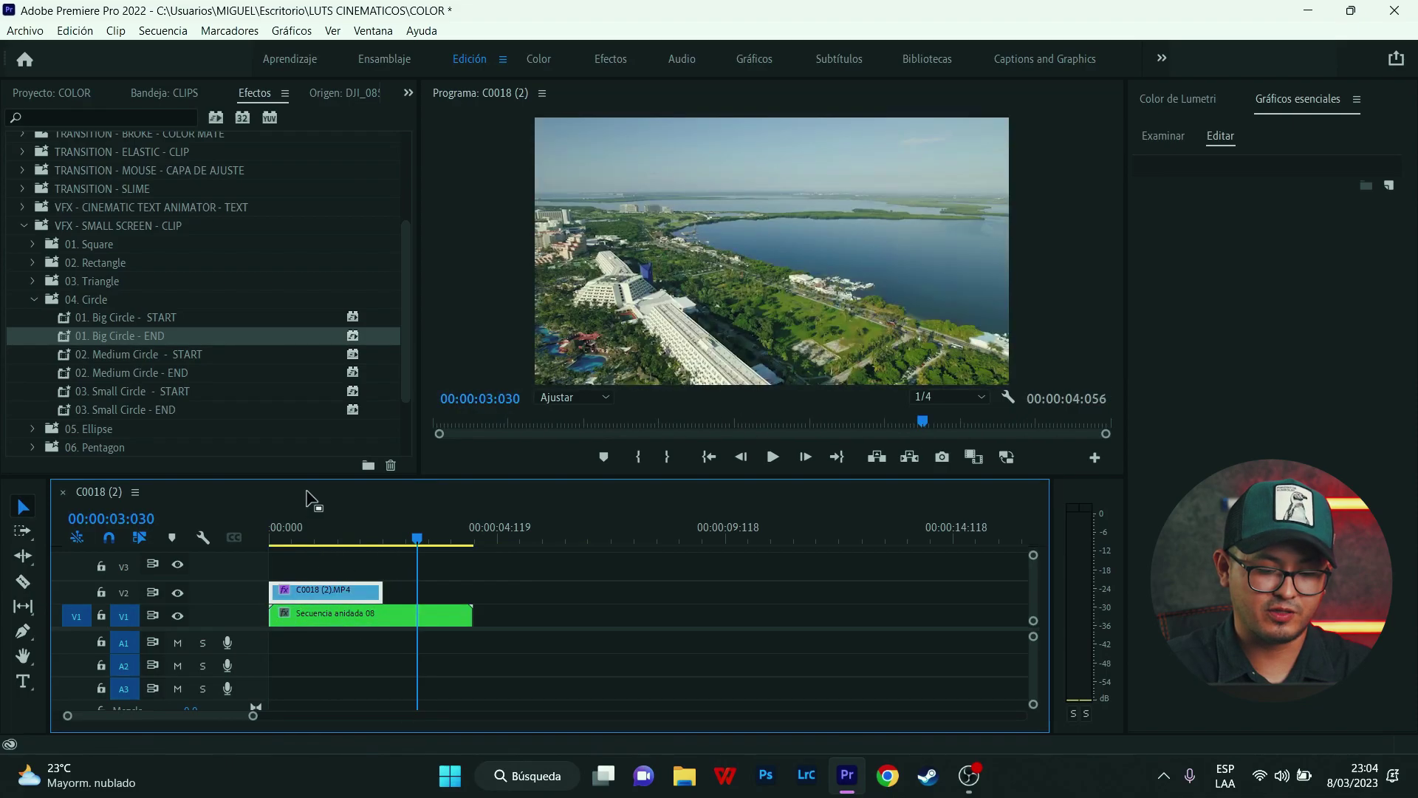
key(Home)
Extend the V2 circle overlay to end with the V1 clip and preview it.
drag(381, 593, 471, 593)
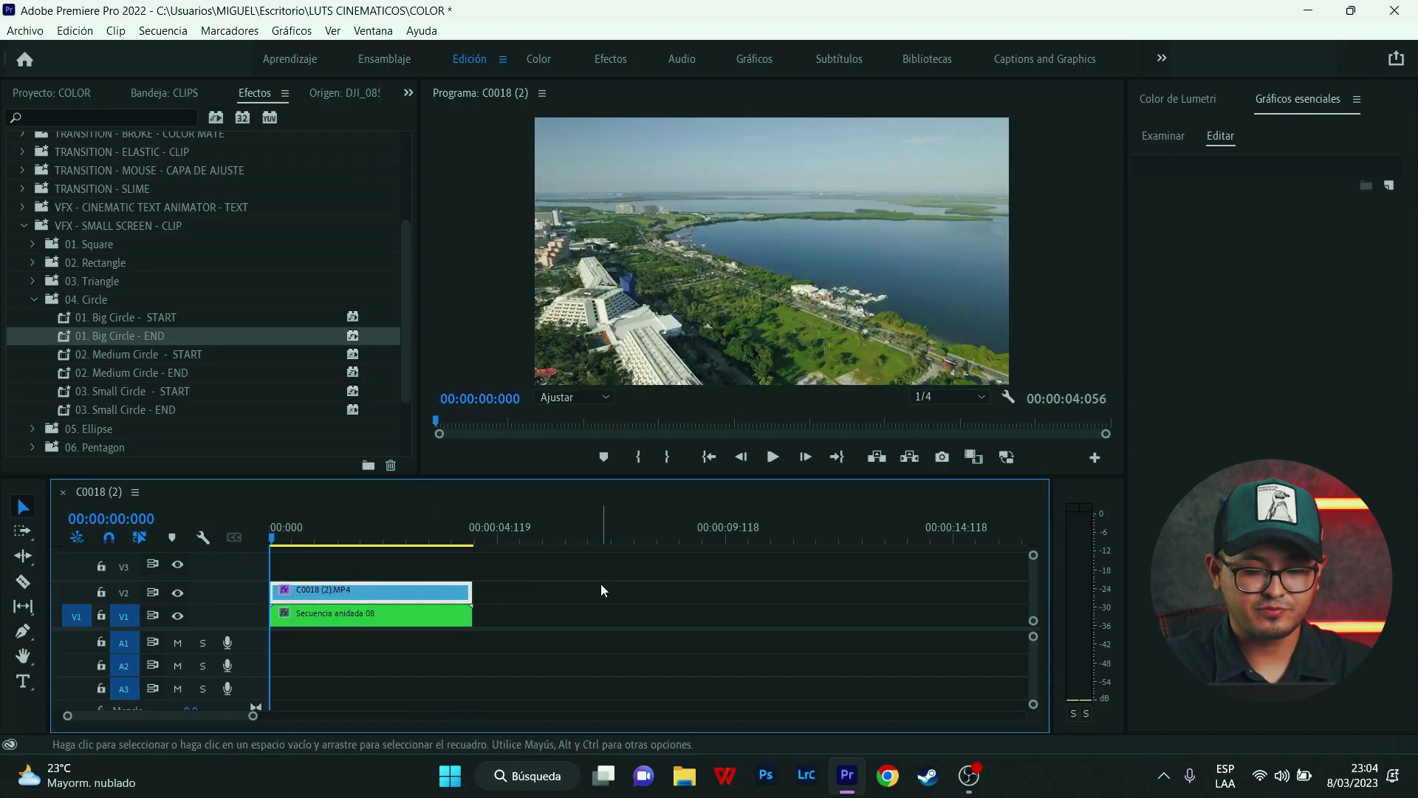
key(space)
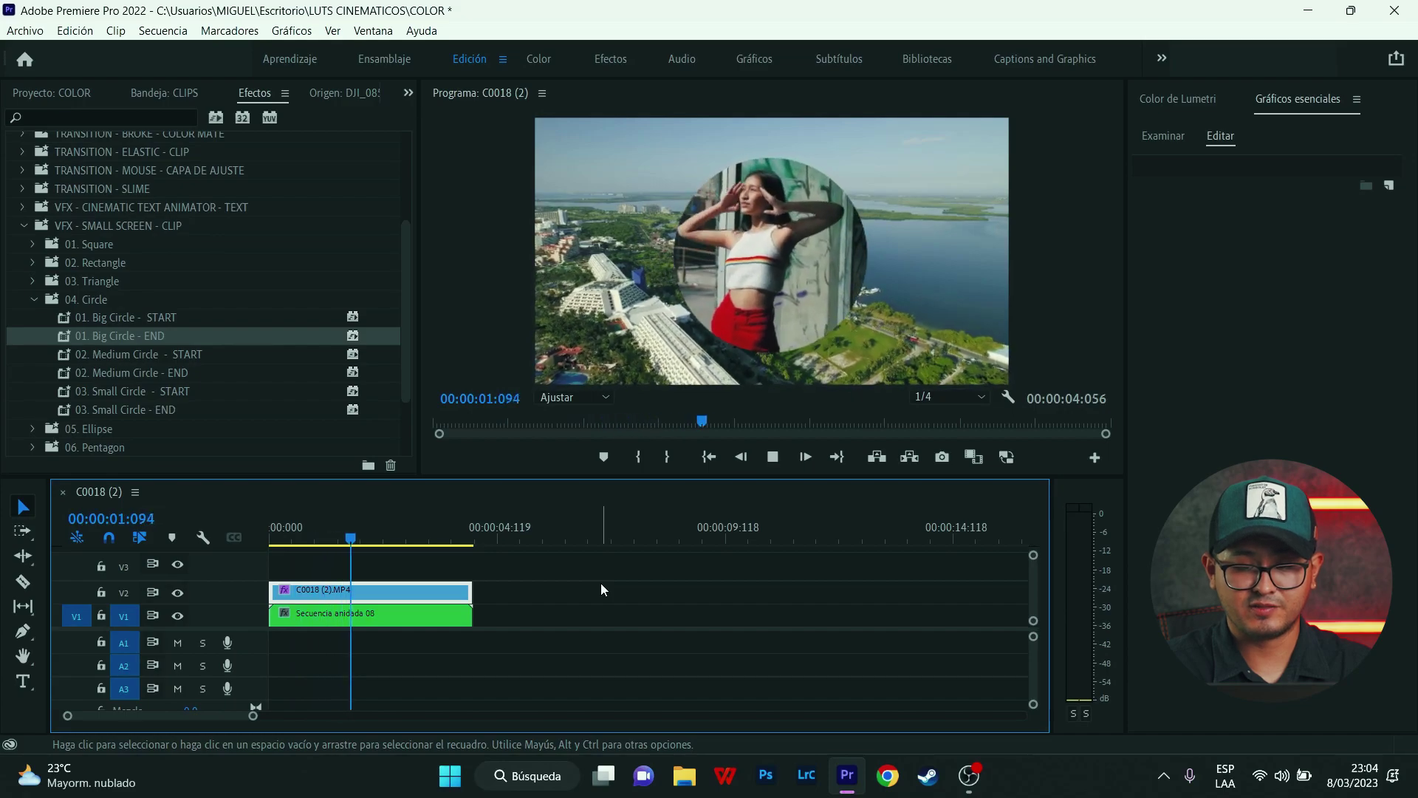
key(space)
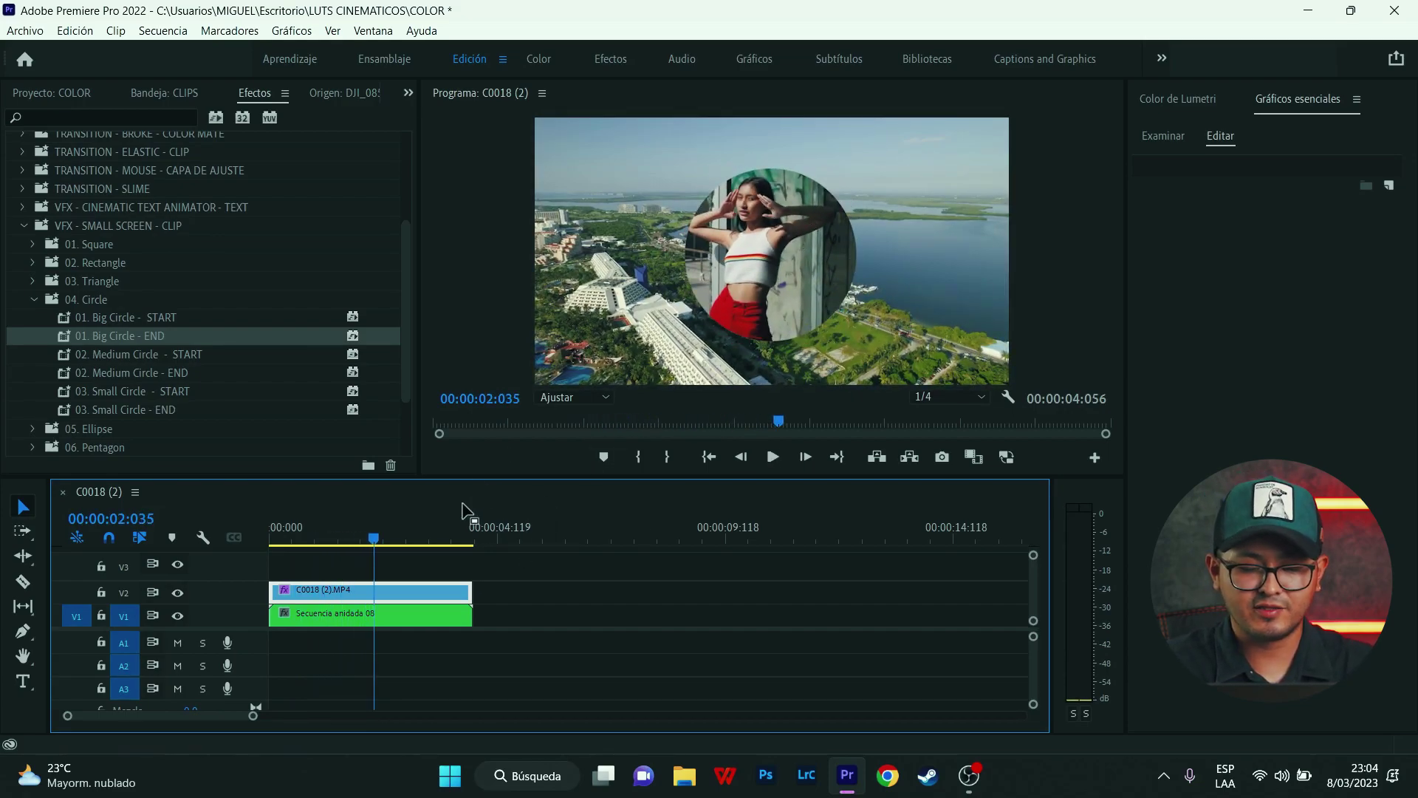
click(355, 524)
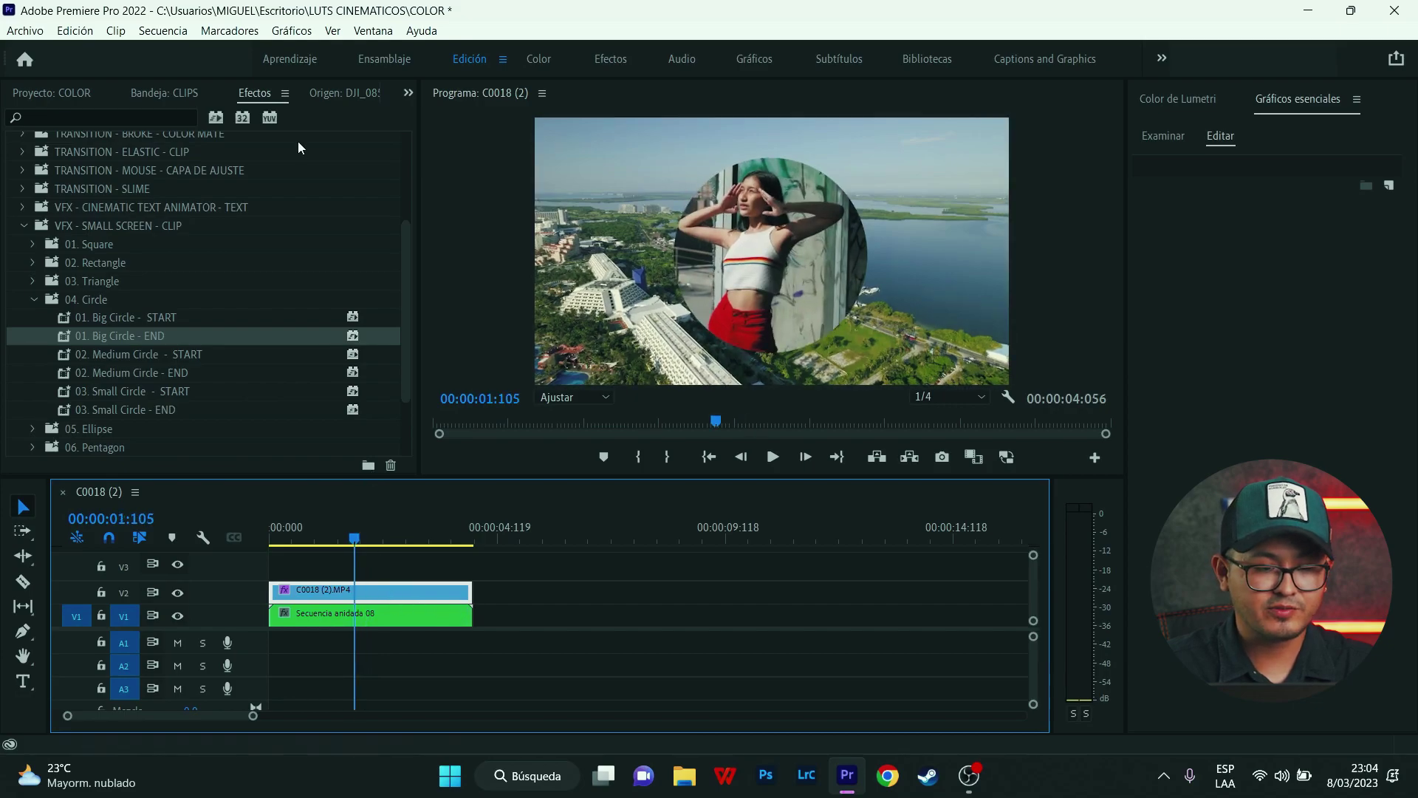
In Effect Controls, shift the Big Circle - START offset centre slightly right.
click(407, 93)
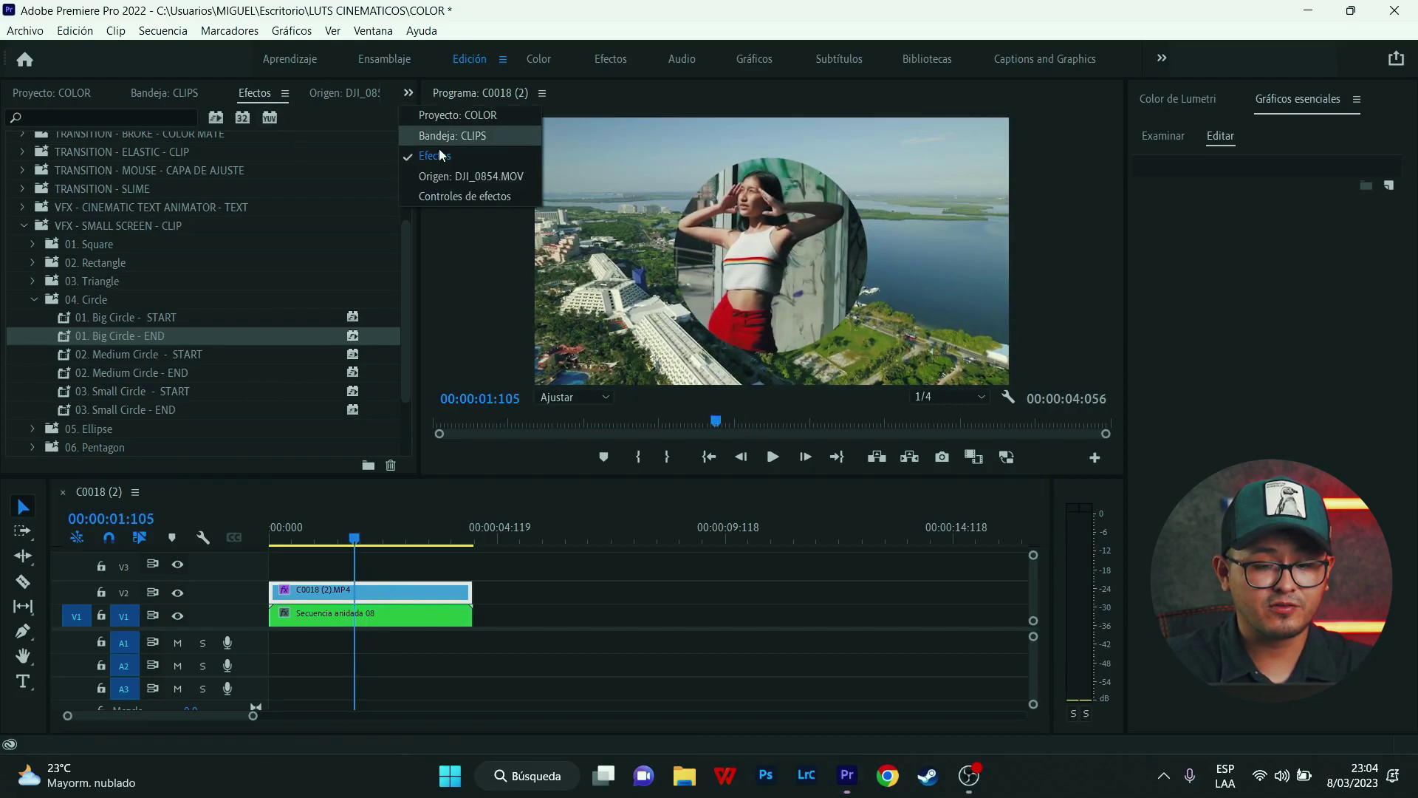
click(458, 136)
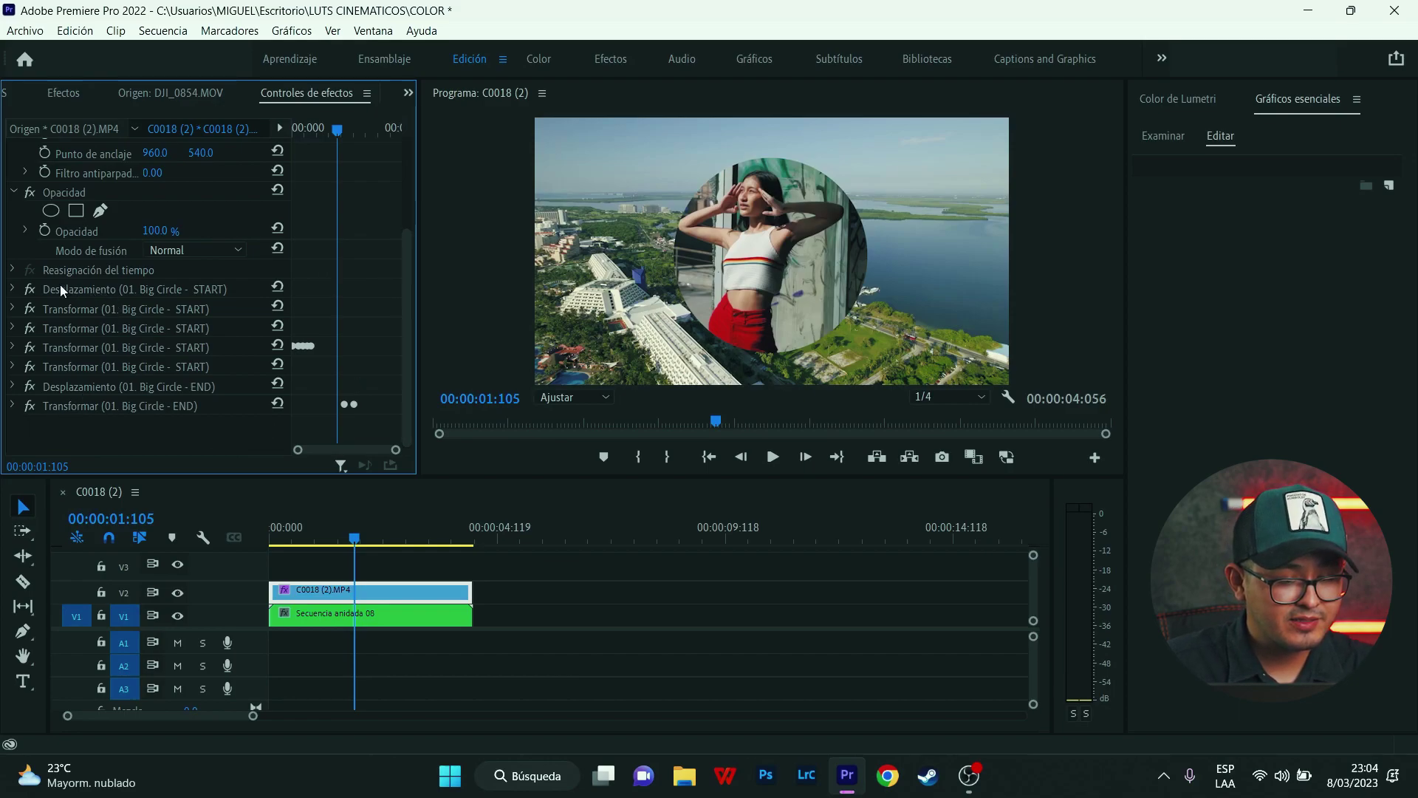
click(12, 290)
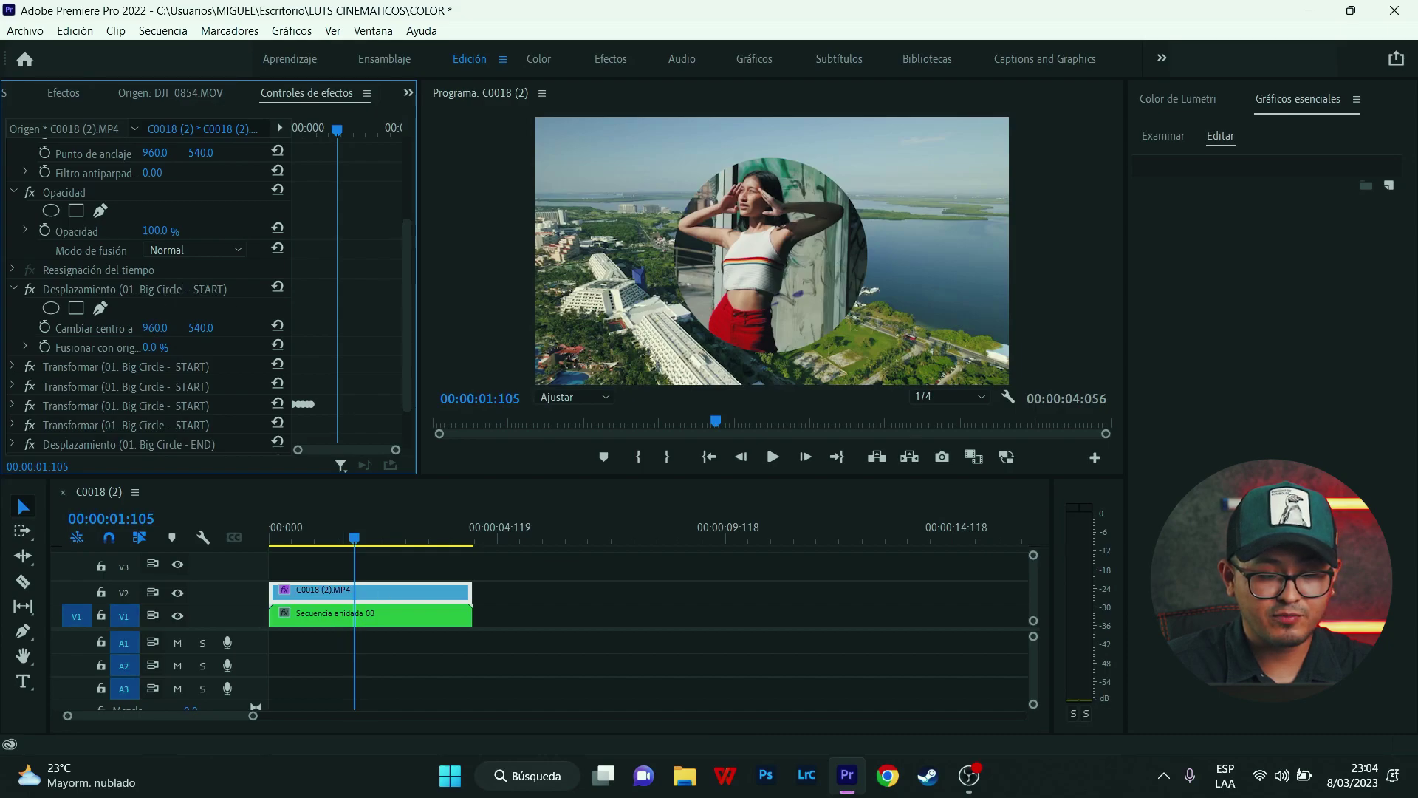
mouse_move(157, 327)
mouse_down()
mouse_move(225, 327)
mouse_move(176, 341)
mouse_up()
Set the overlay's Scale to 65 and Position to 1630, 298, then play to check.
scroll(349, 298, up, 5)
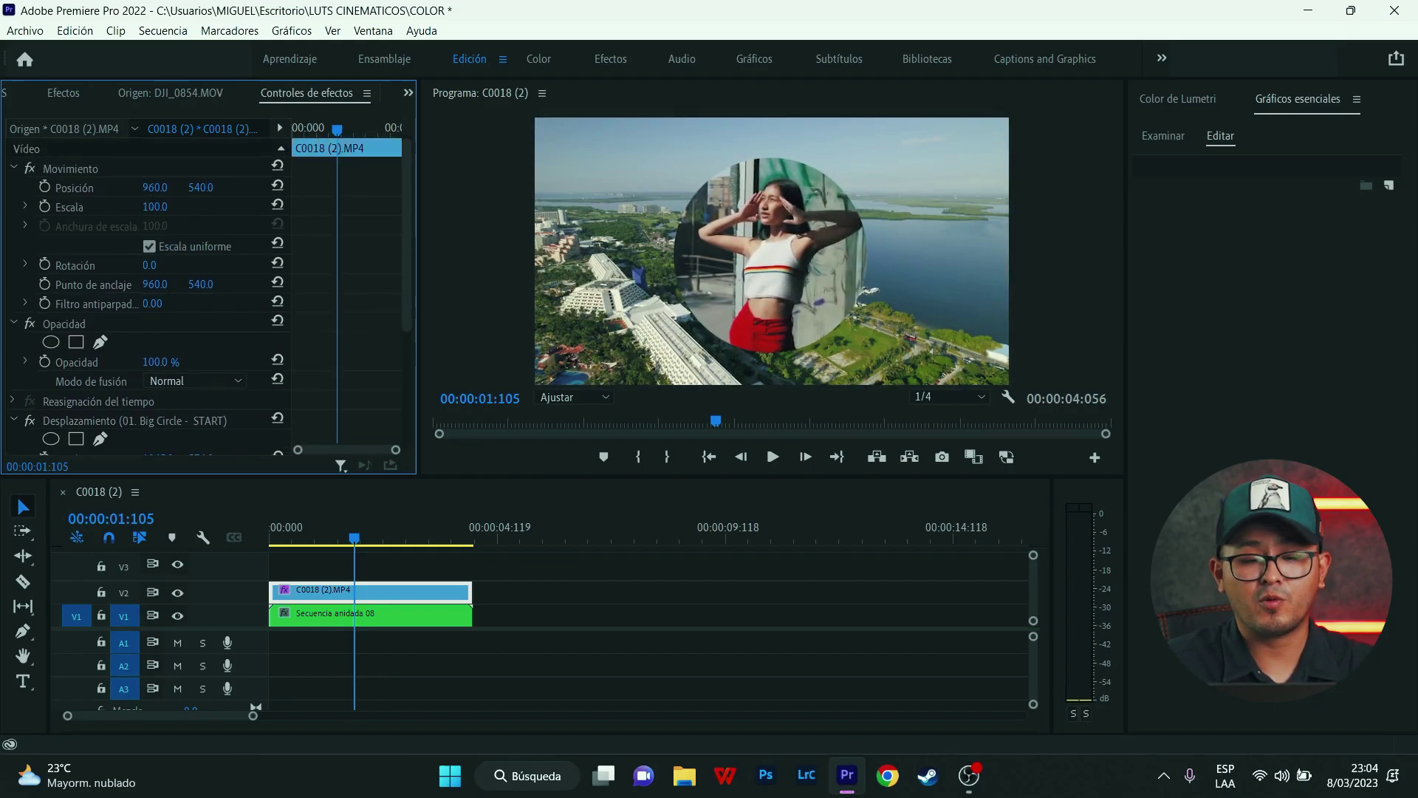
drag(155, 207, 3, 194)
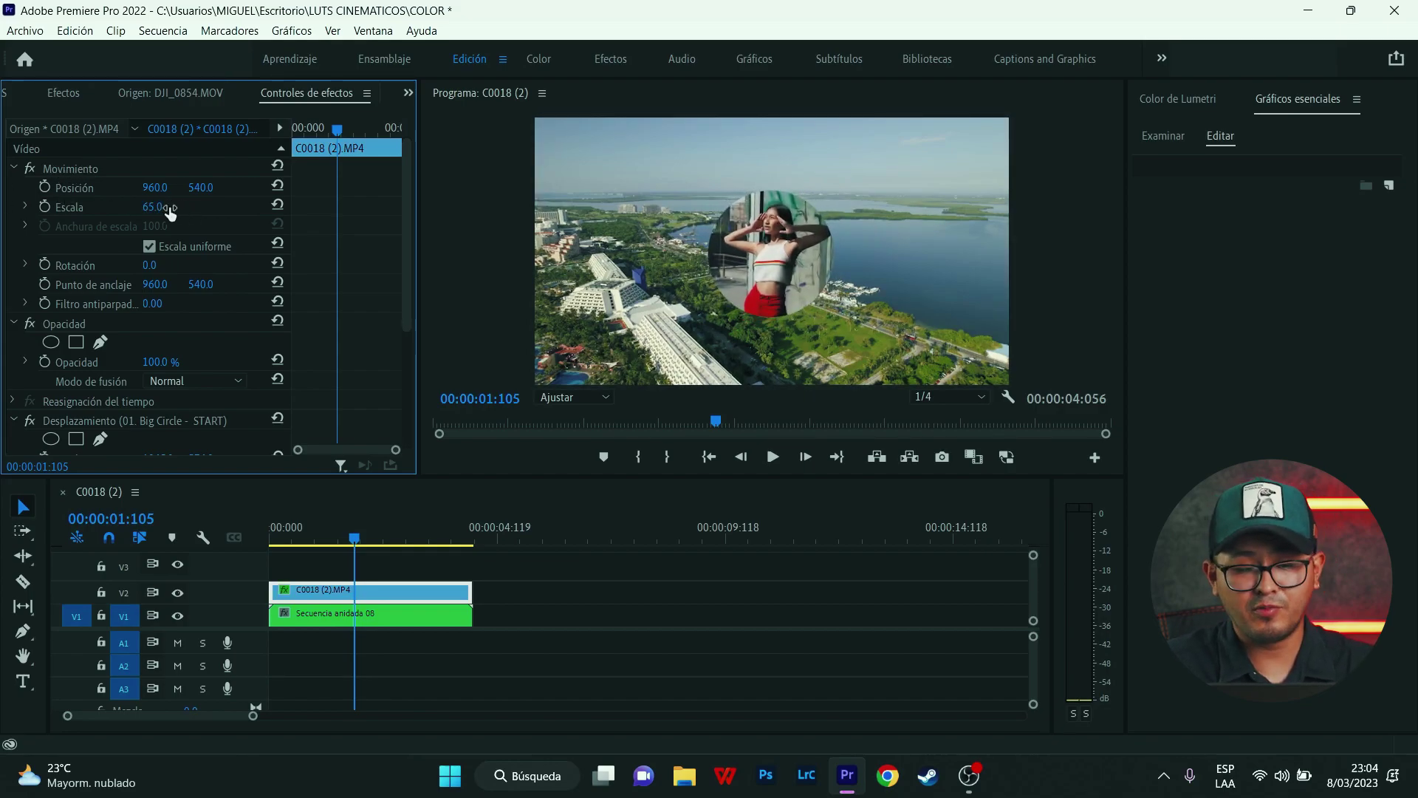
mouse_move(155, 188)
mouse_down()
mouse_move(193, 193)
mouse_move(95, 188)
mouse_up()
drag(200, 187, 185, 187)
drag(283, 525, 127, 523)
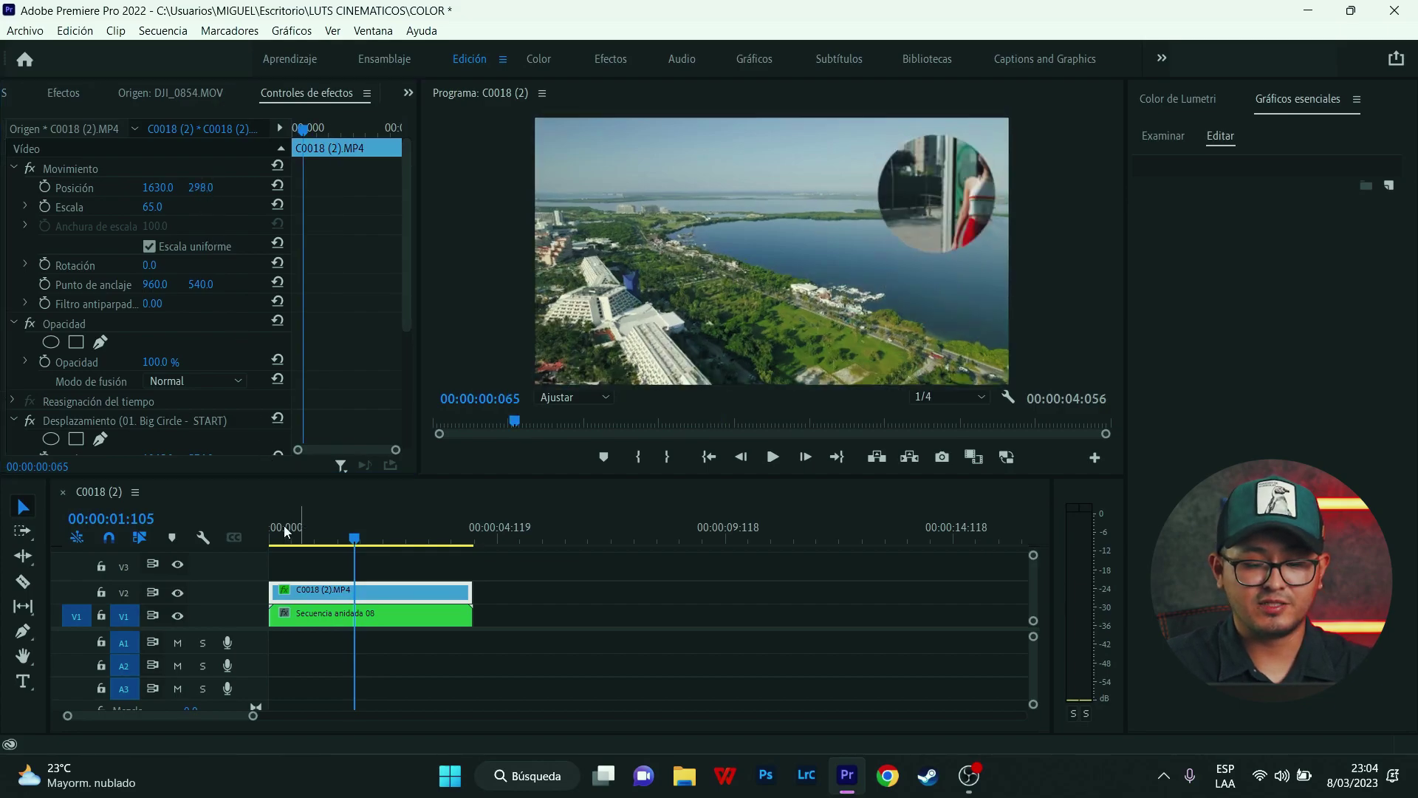
key(space)
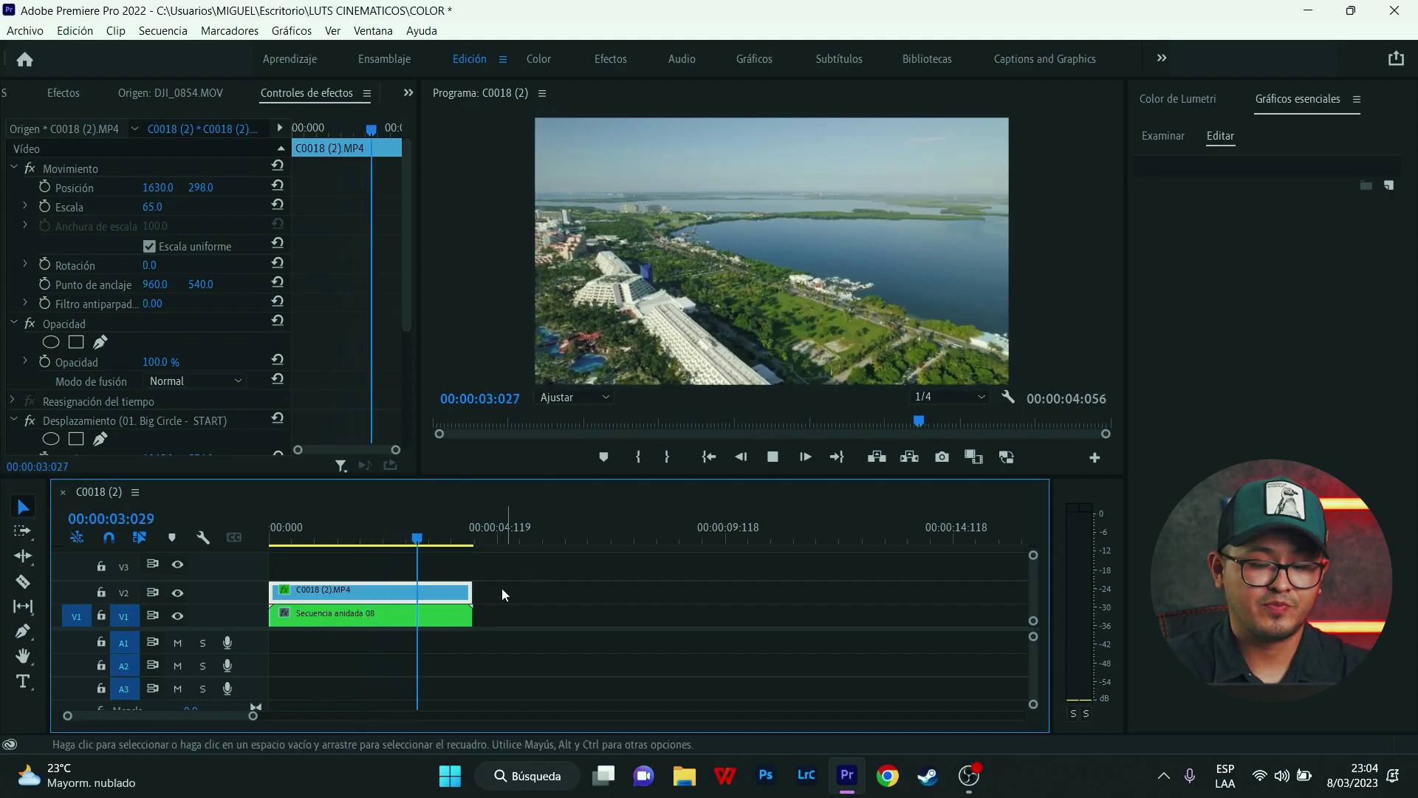
key(space)
click(64, 93)
scroll(241, 365, down, 1)
Collapse the 04. Circle and small-screen preset folders.
scroll(50, 269, down, 1)
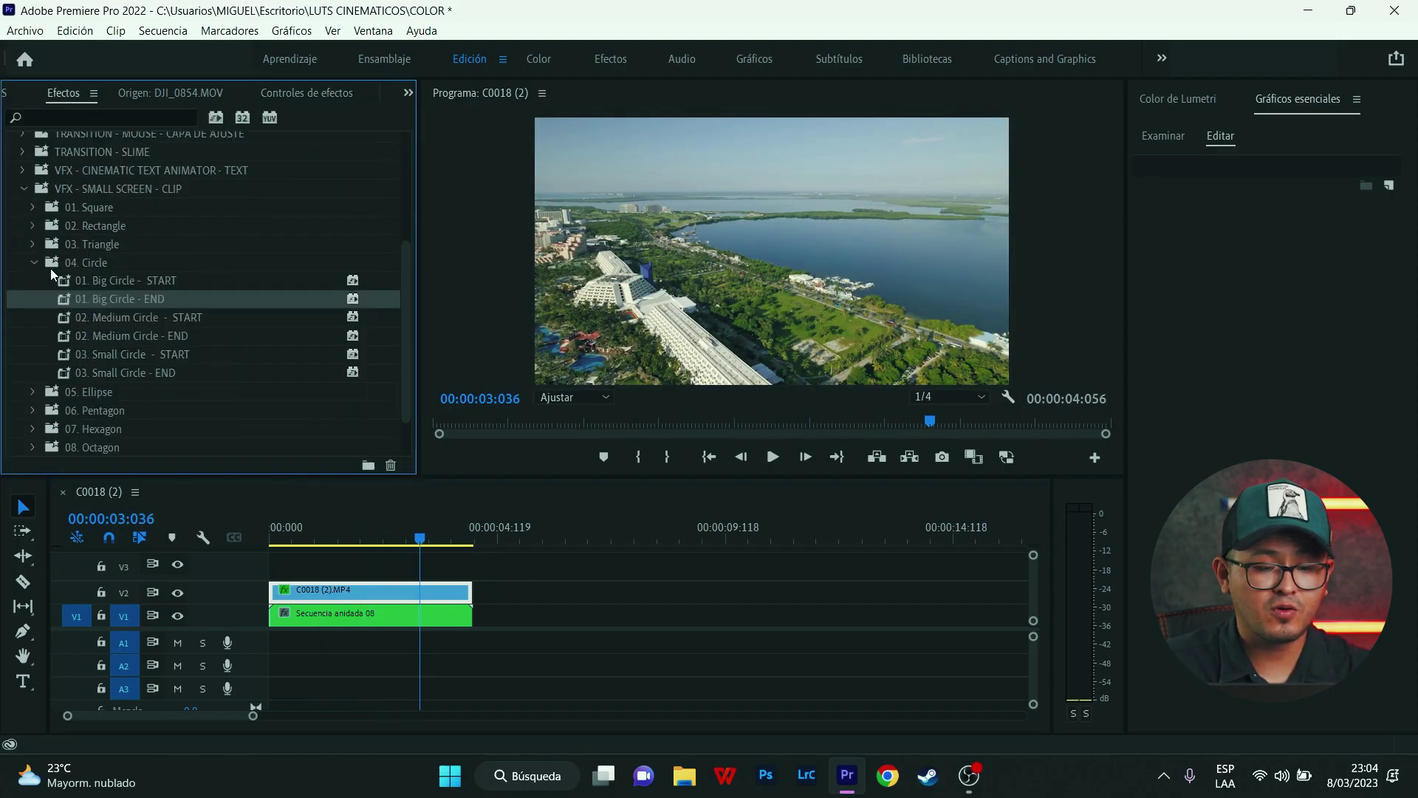
click(33, 263)
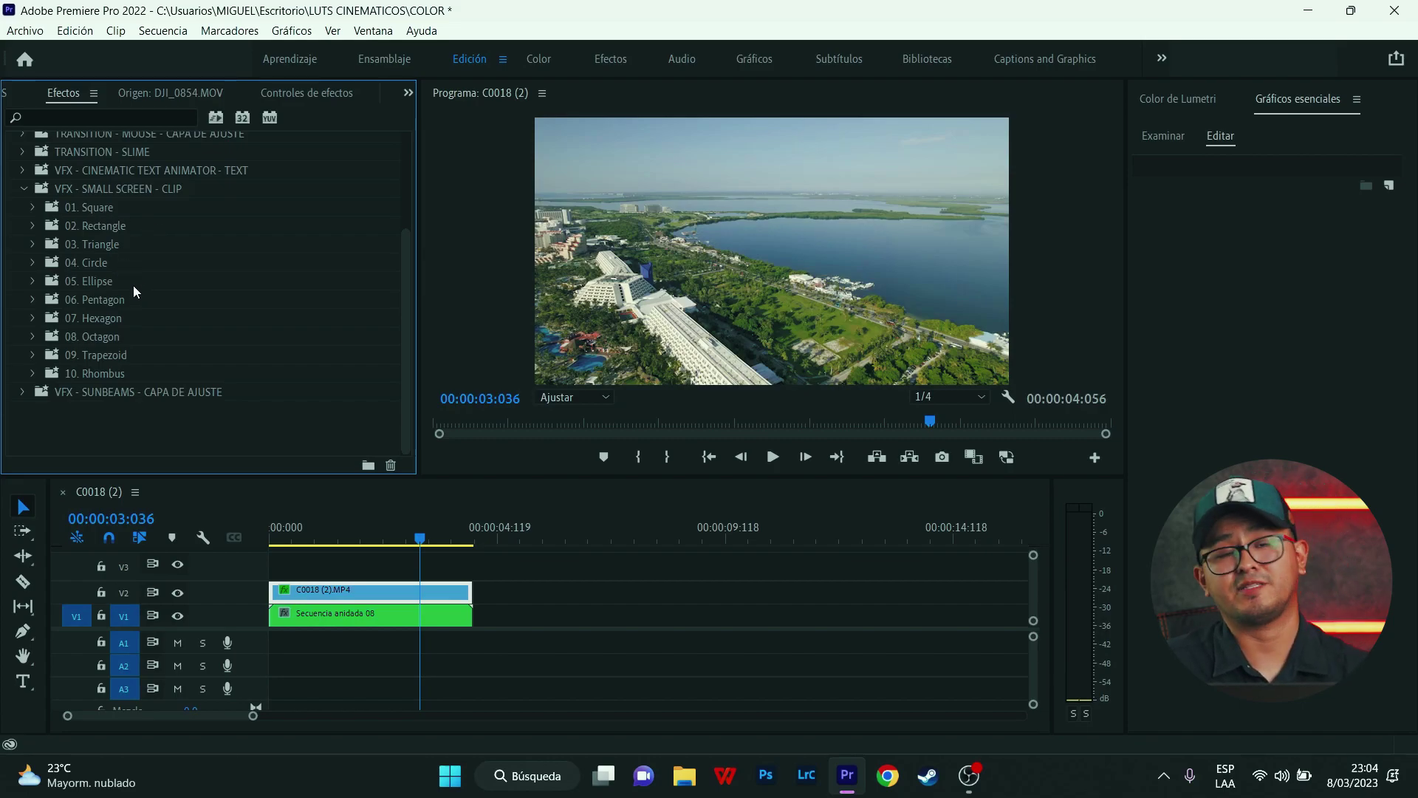
click(24, 189)
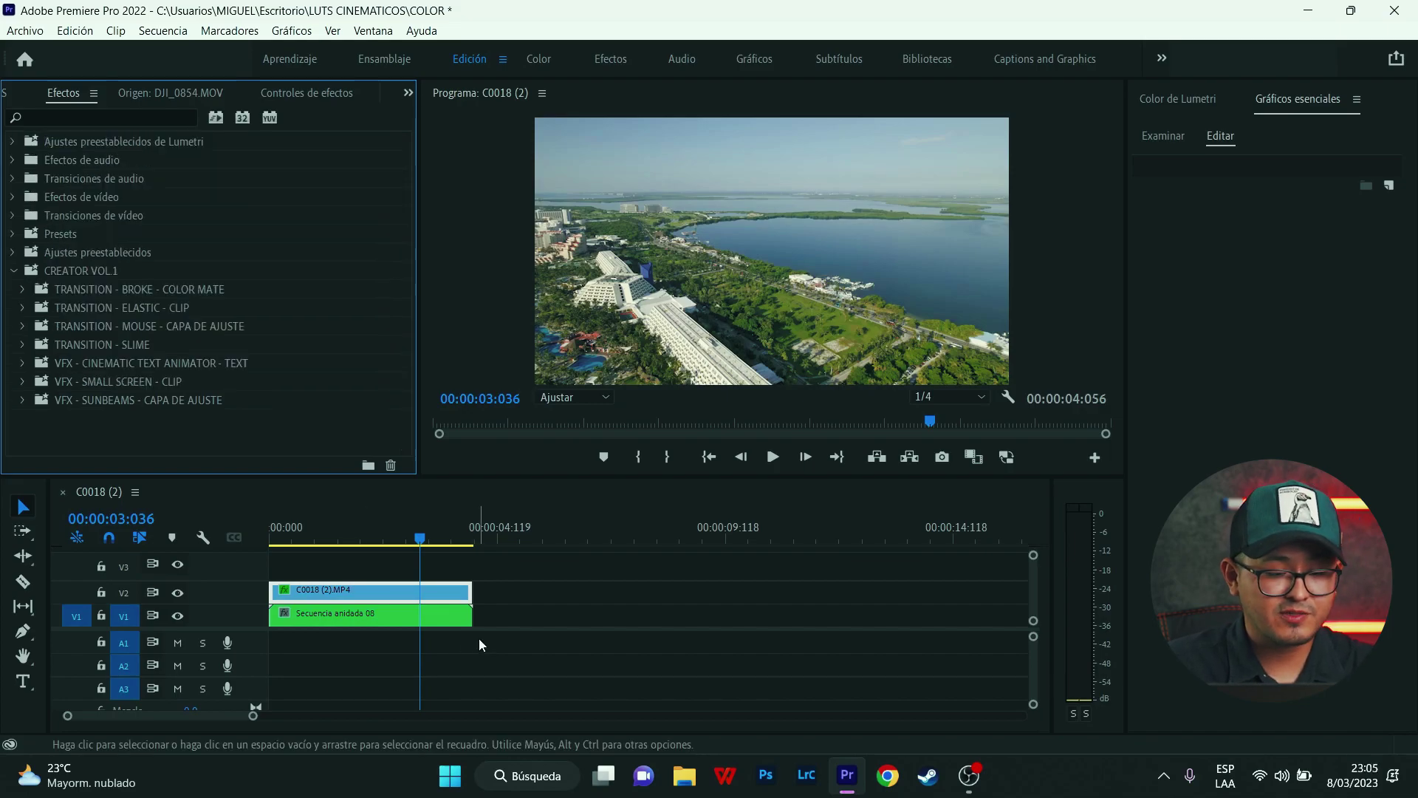
Move C0018 (2).MP4 onto V1 after the nested drone sequence and expand the Sunbeams presets.
drag(407, 591, 620, 615)
click(137, 400)
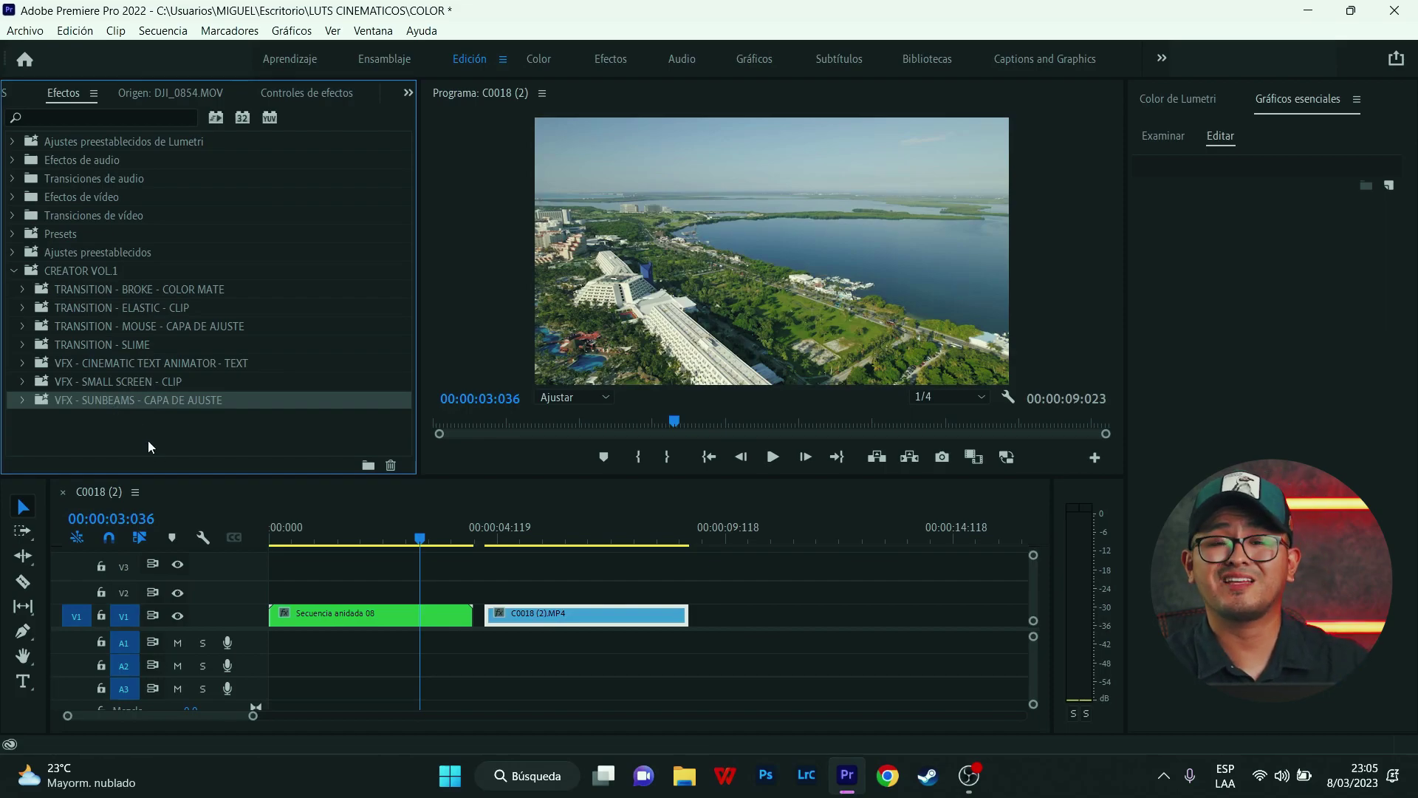
click(23, 400)
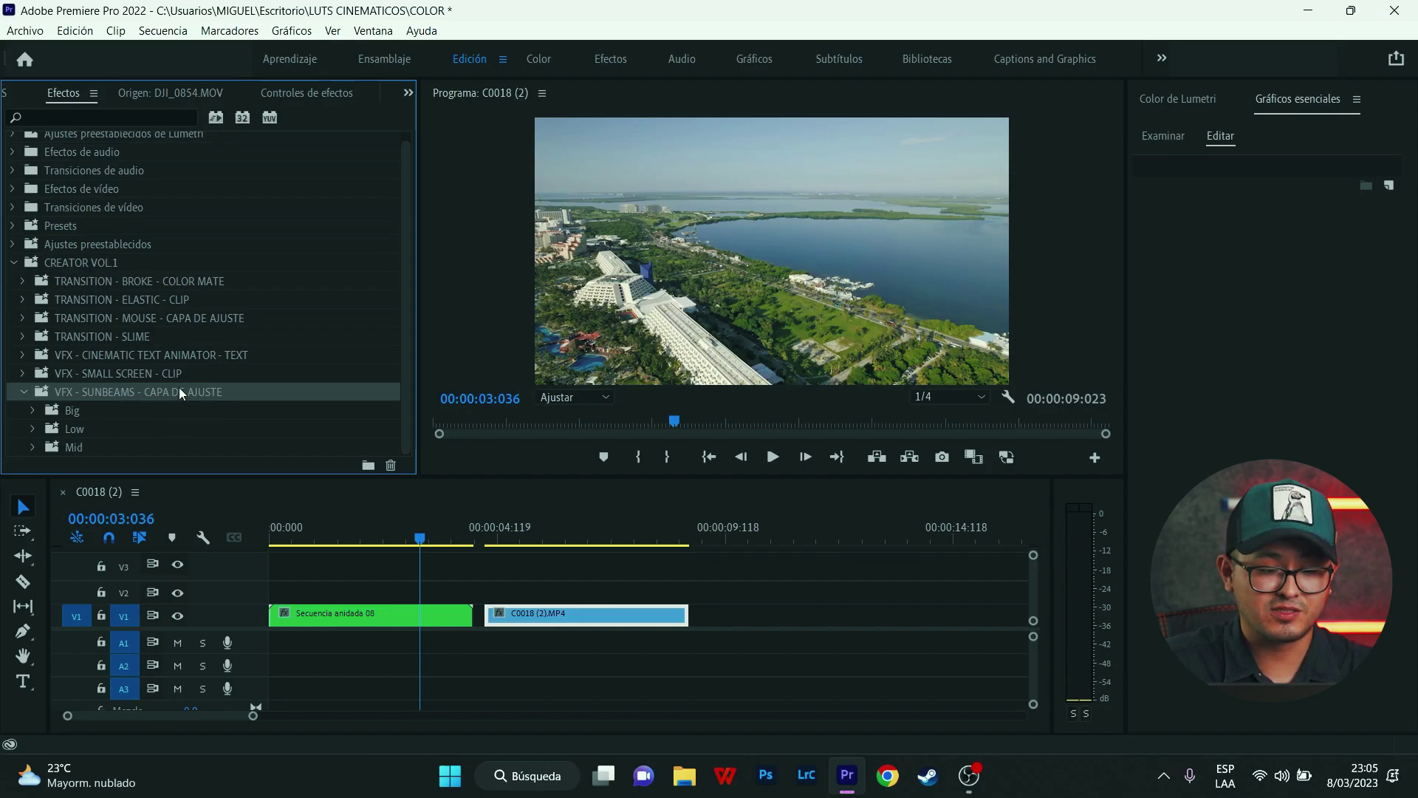
scroll(90, 86, up, 2)
Place the Capa de ajuste adjustment layer on V2 above the street clip.
click(100, 370)
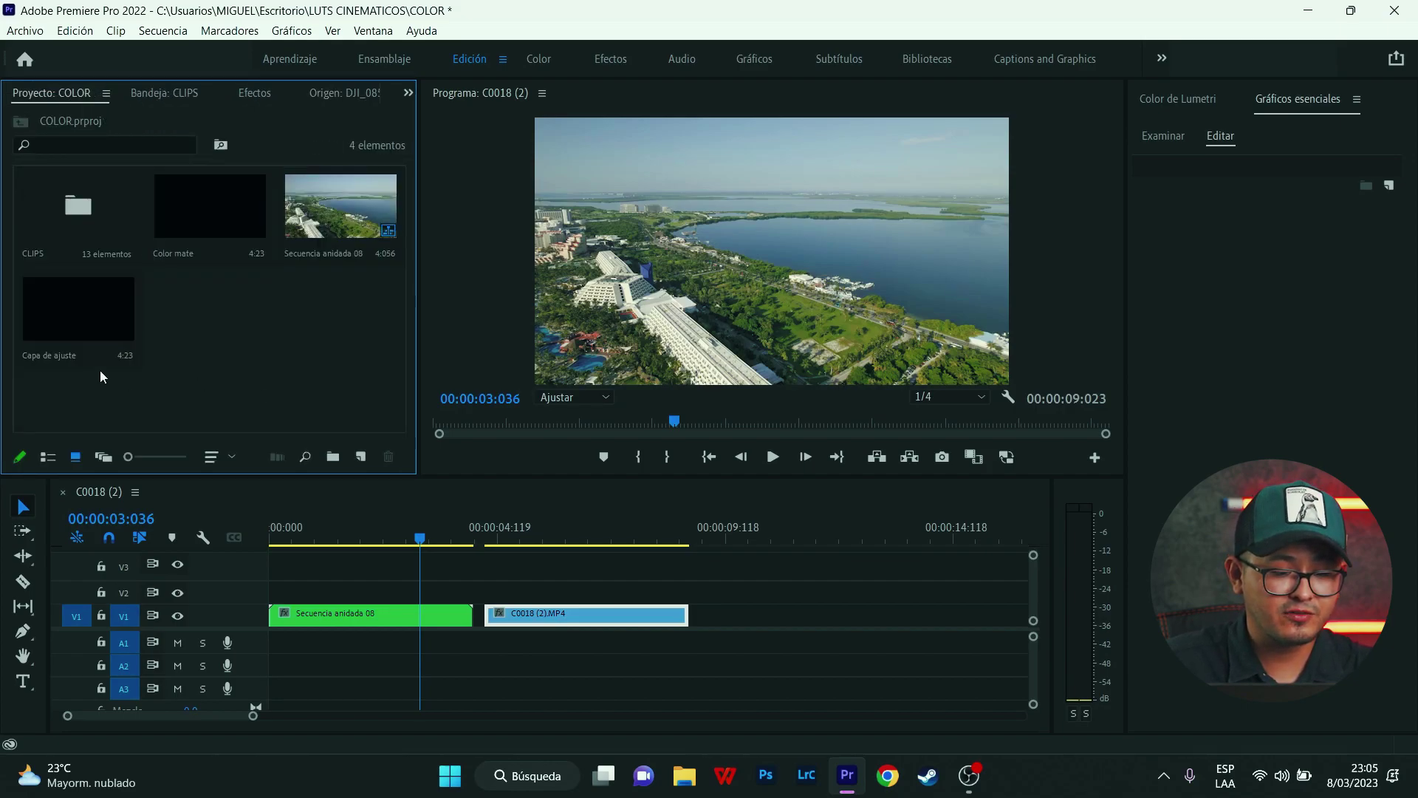
click(89, 354)
drag(197, 420, 639, 606)
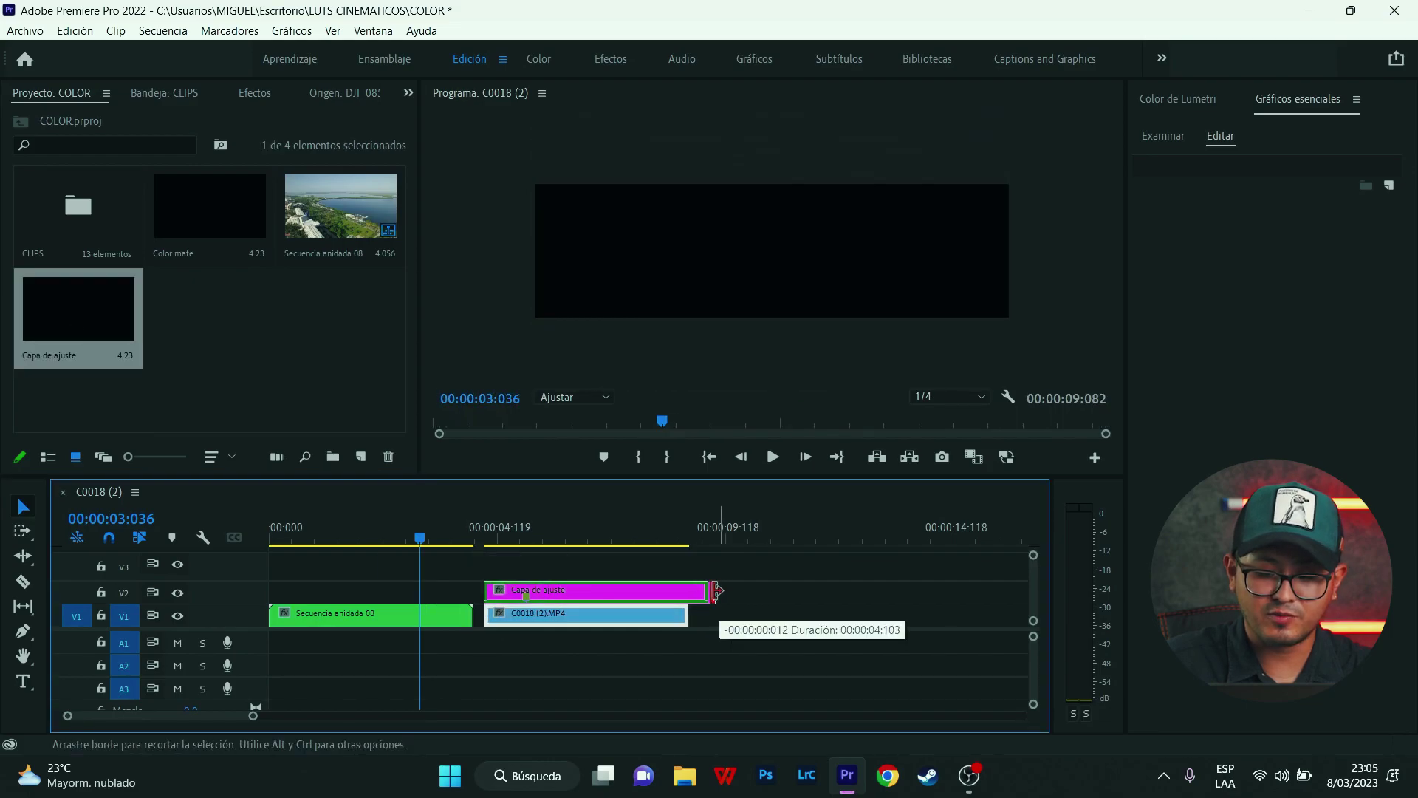
drag(494, 538, 528, 538)
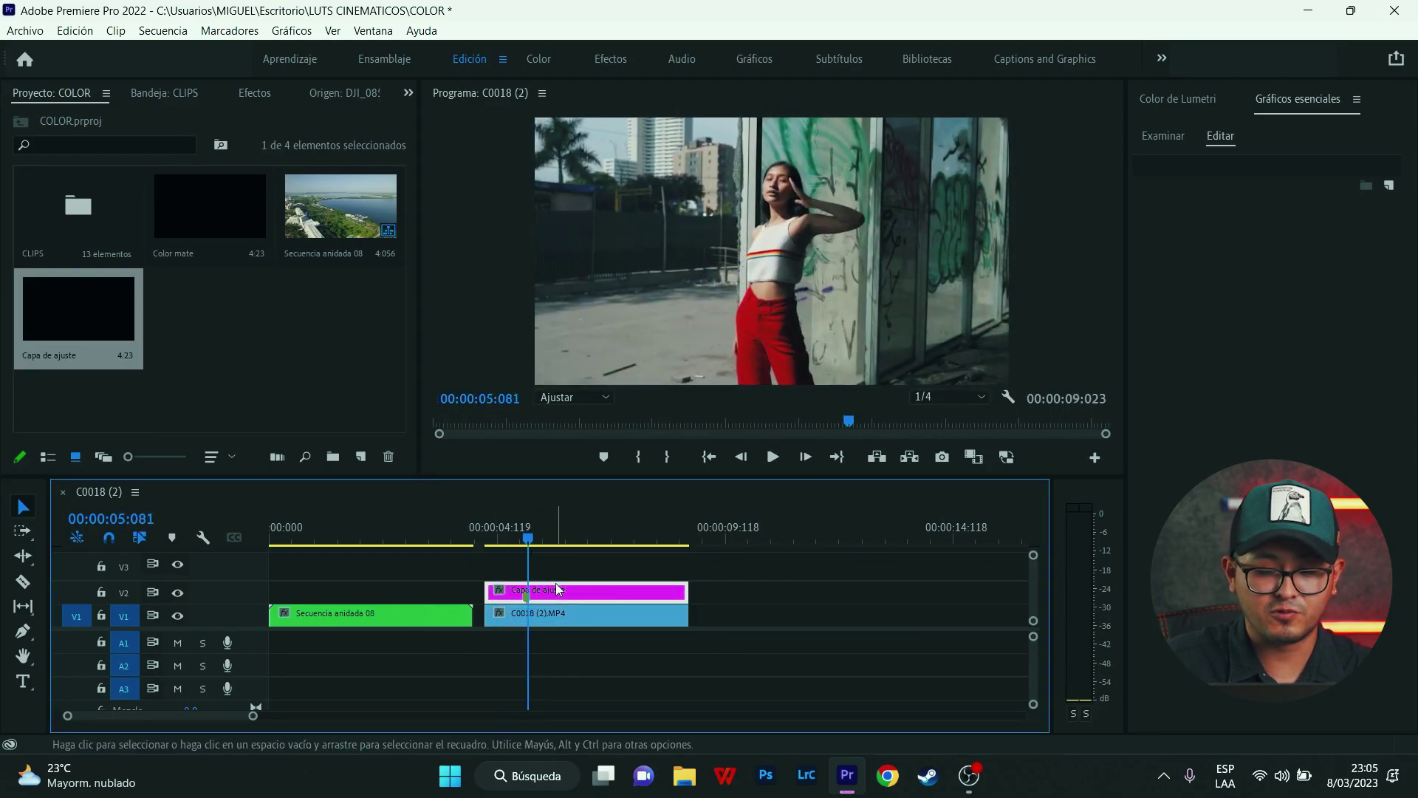
Apply the SF_Big_↘ preset from VFX - SUNBEAMS > Big to the adjustment layer.
click(252, 93)
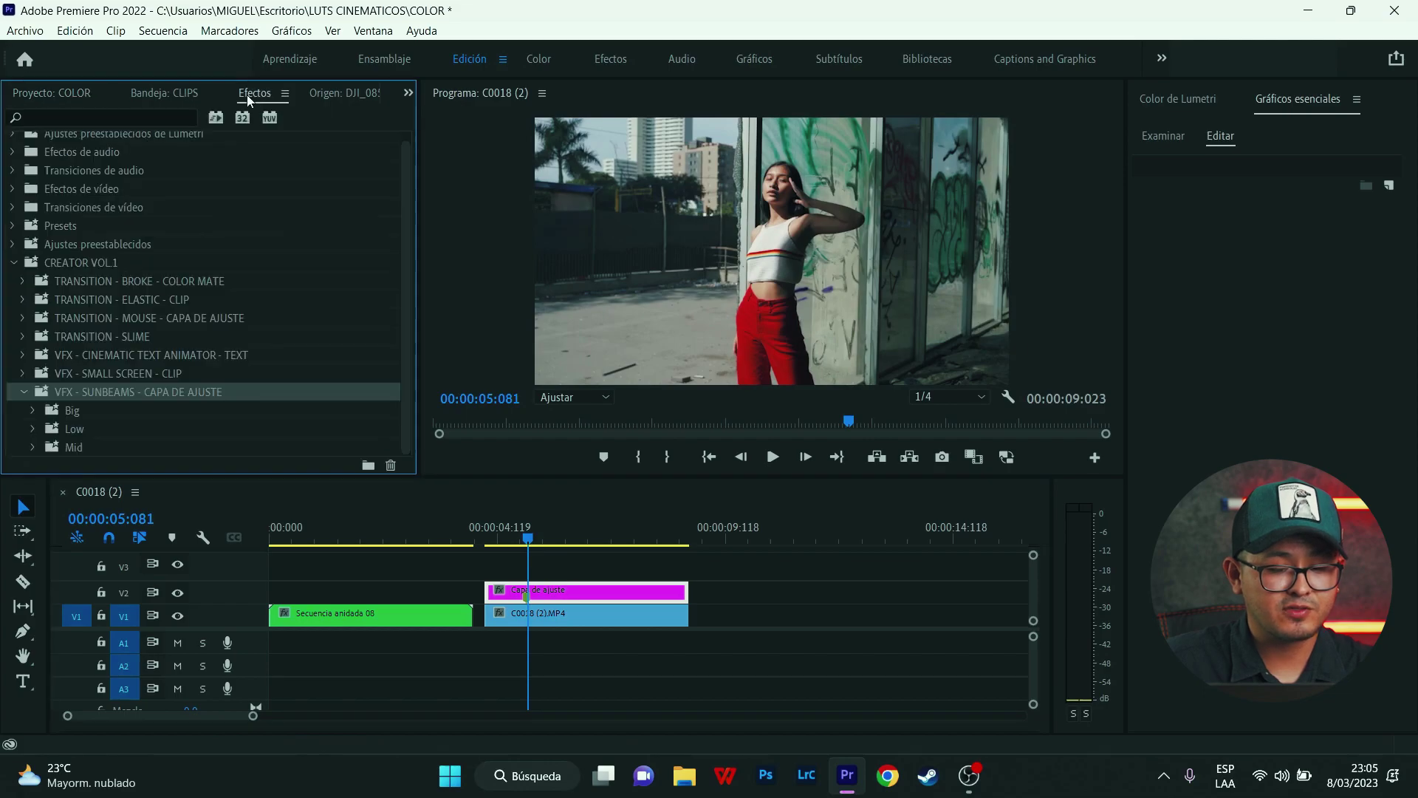
click(34, 410)
scroll(161, 344, down, 1)
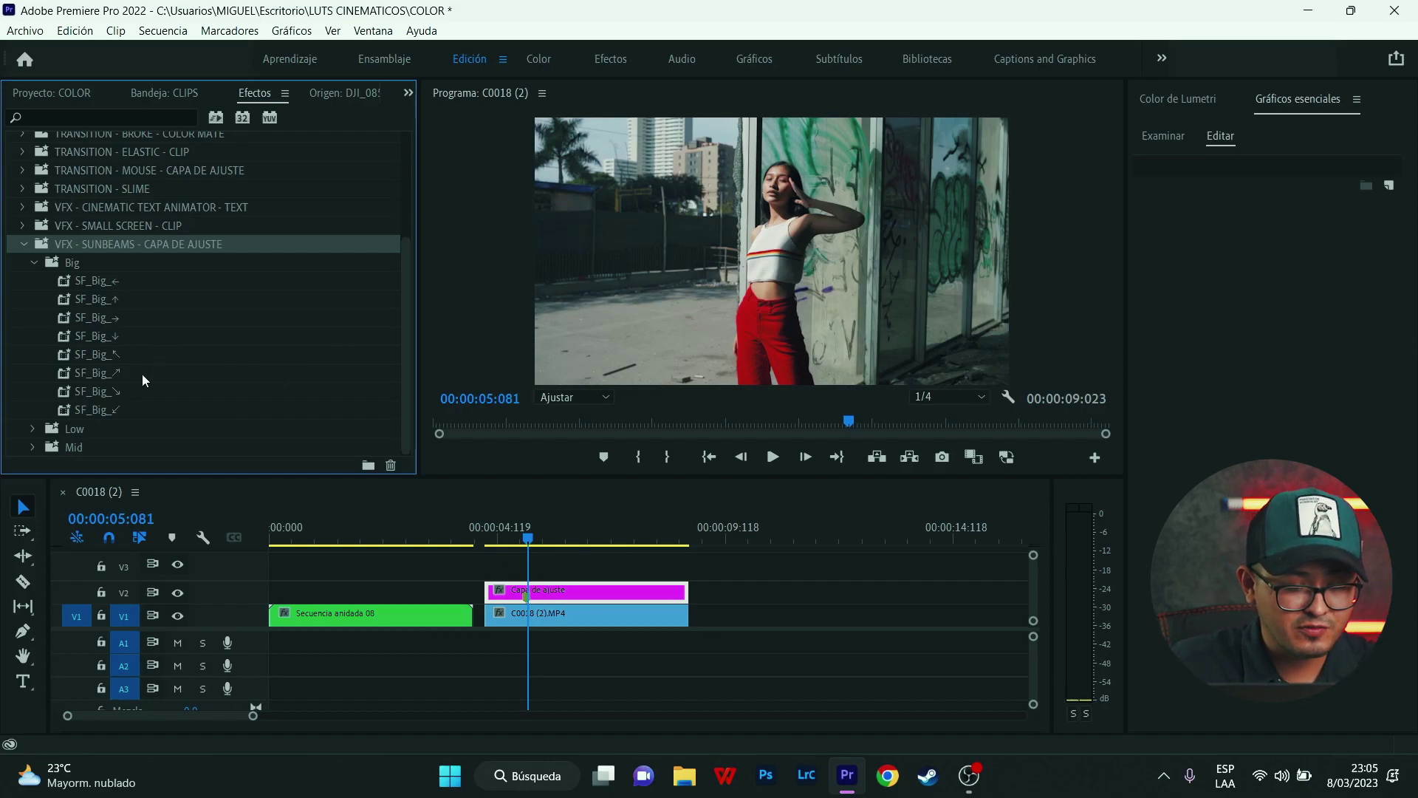
drag(113, 392, 542, 598)
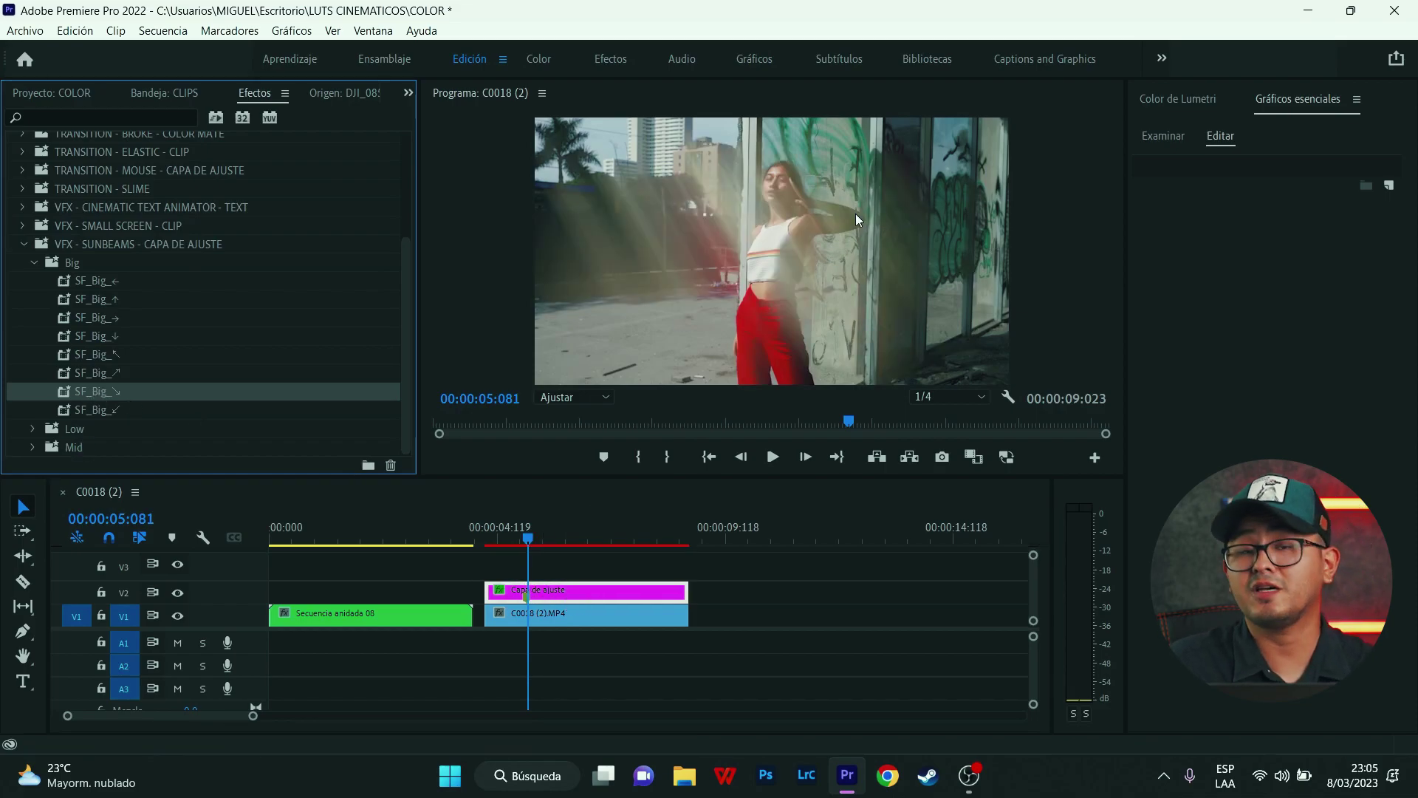
Play the street clip from its start to preview the diagonal light rays.
click(492, 526)
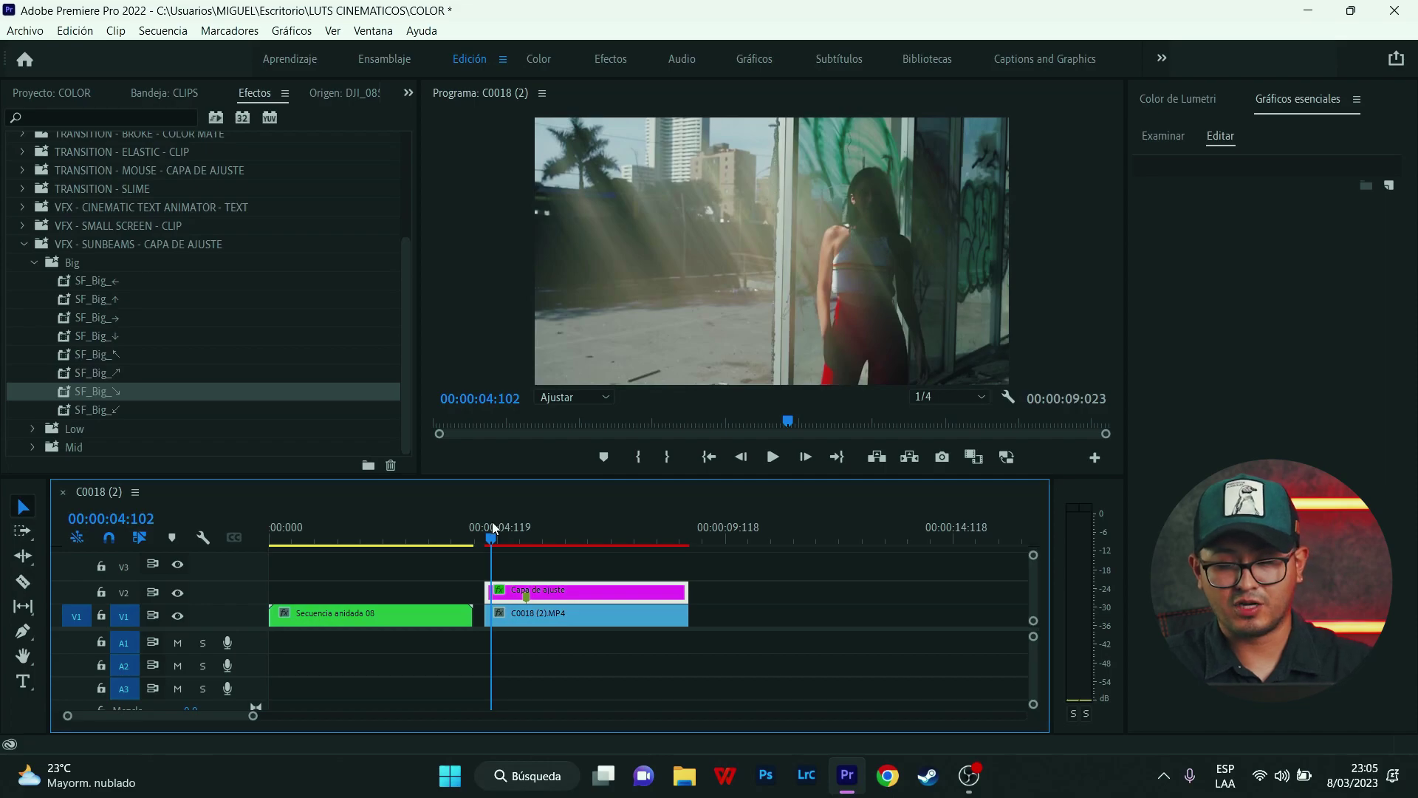
key(space)
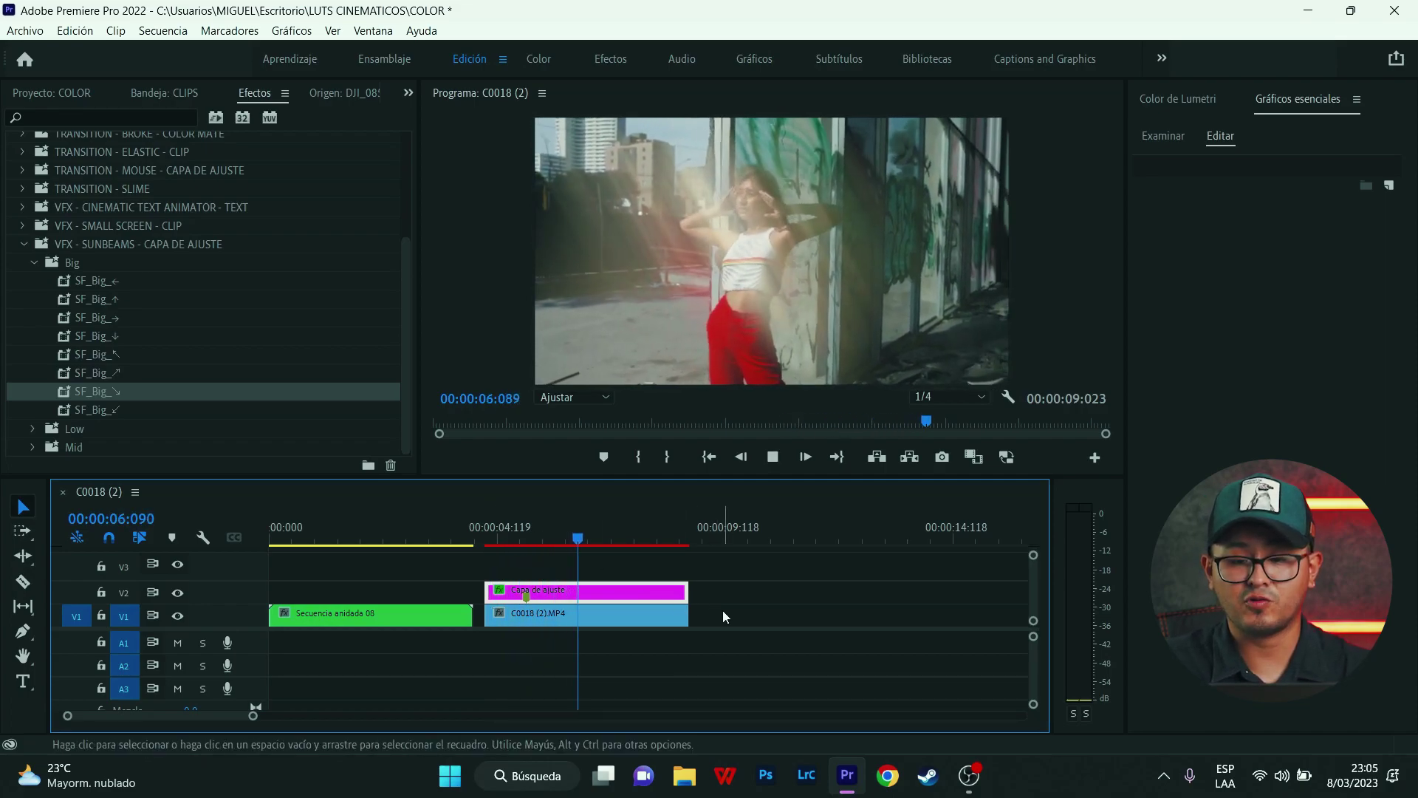
key(space)
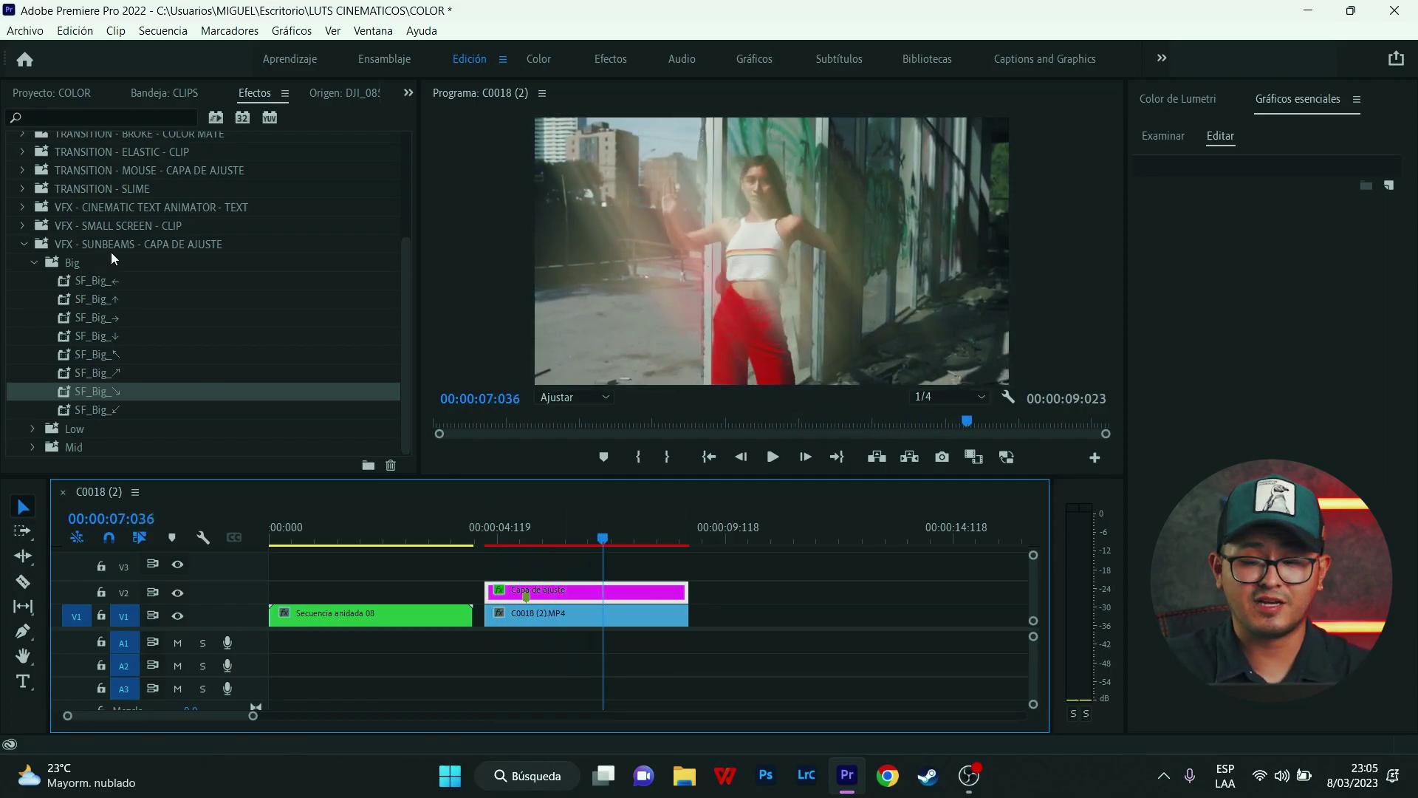
key(space)
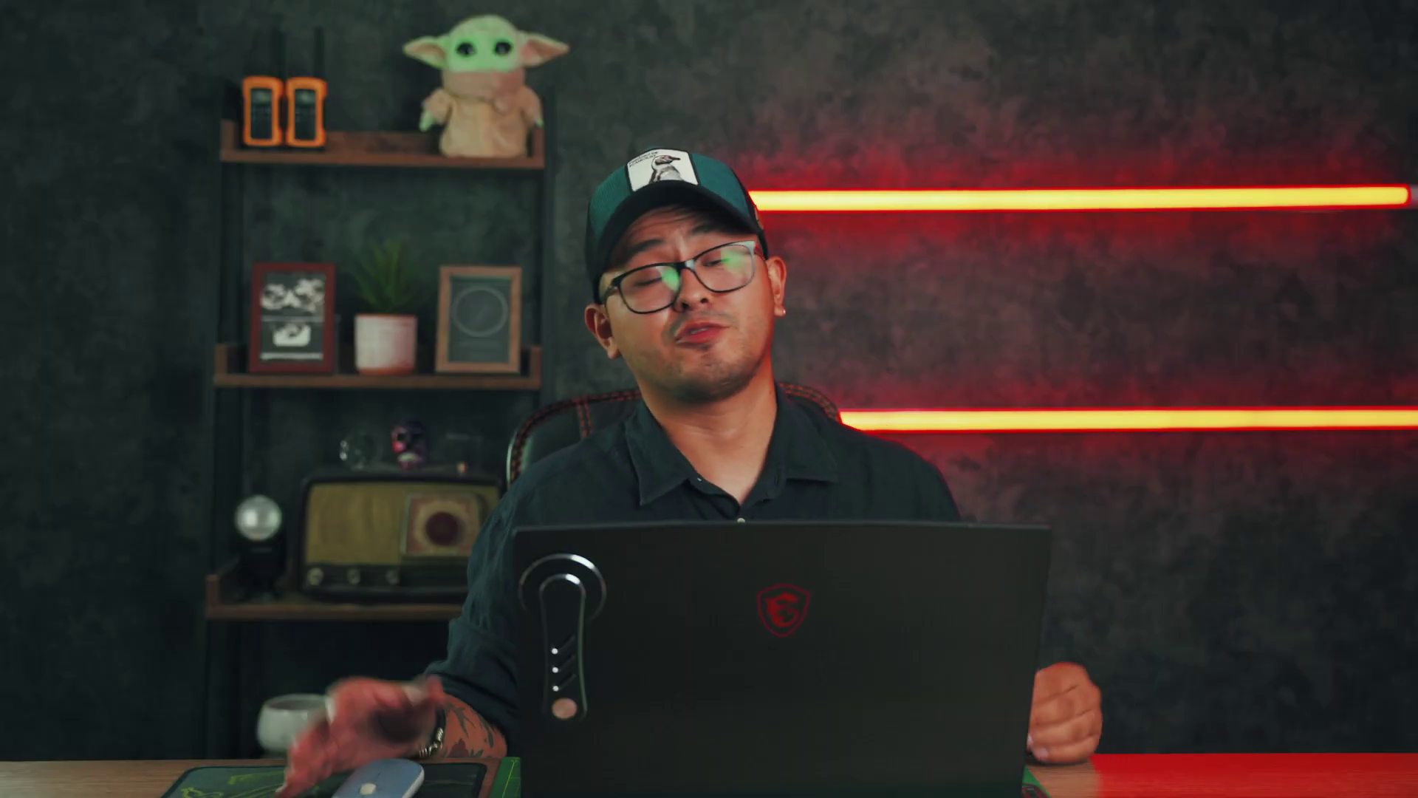